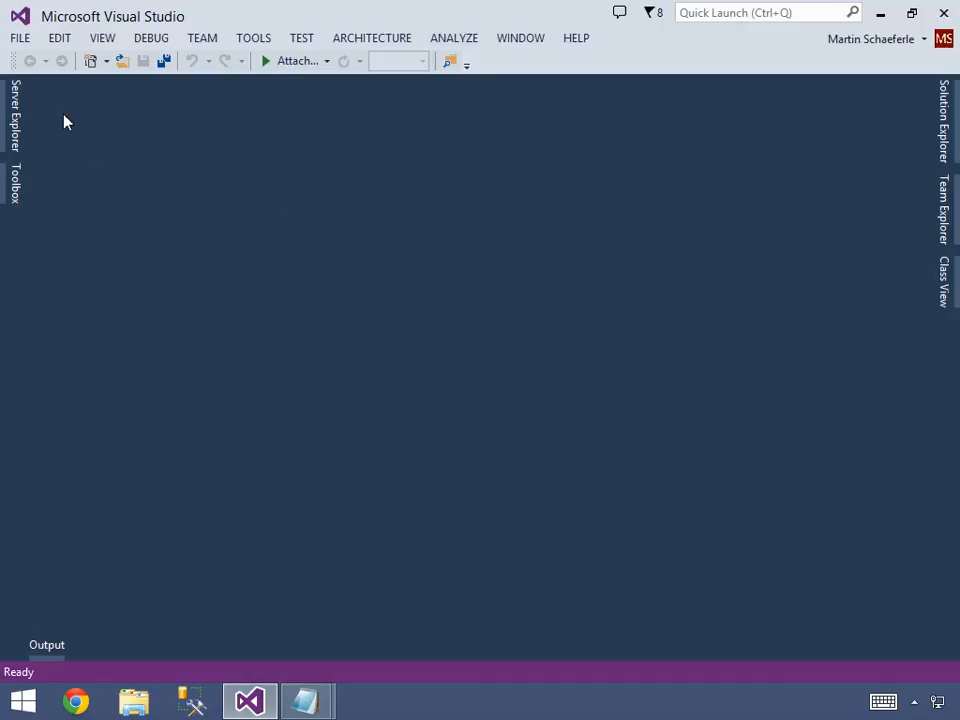
Open the recent AdvWorkDW solution and open the Adventure Works DW2014 cube in the designer.
{"action": "left_click", "coordinate": [20, 39]}
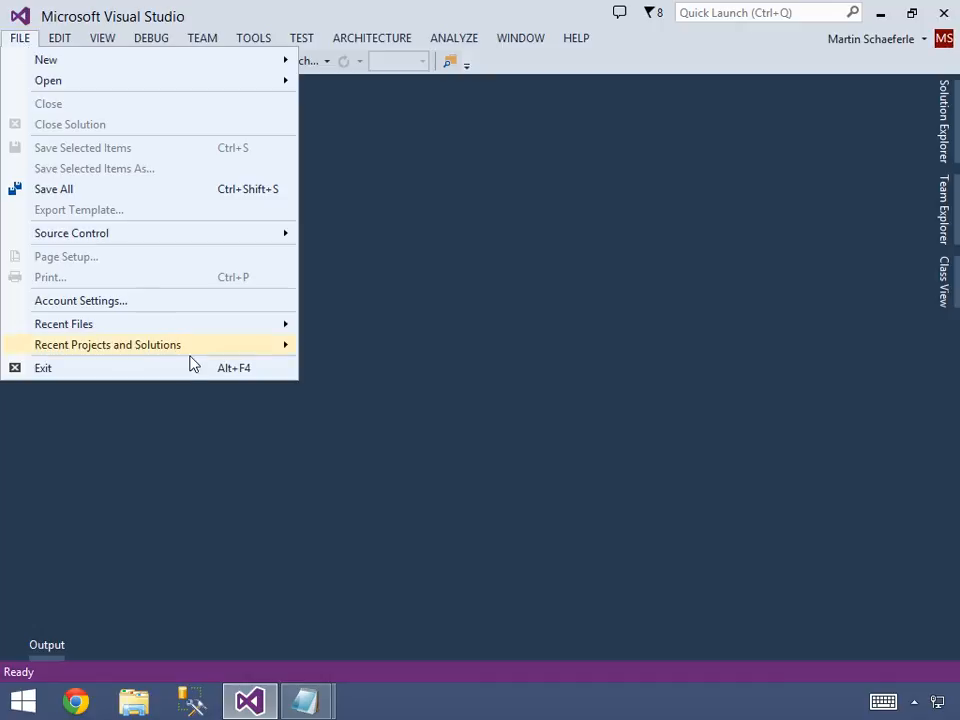
{"action": "mouse_move", "coordinate": [200, 356]}
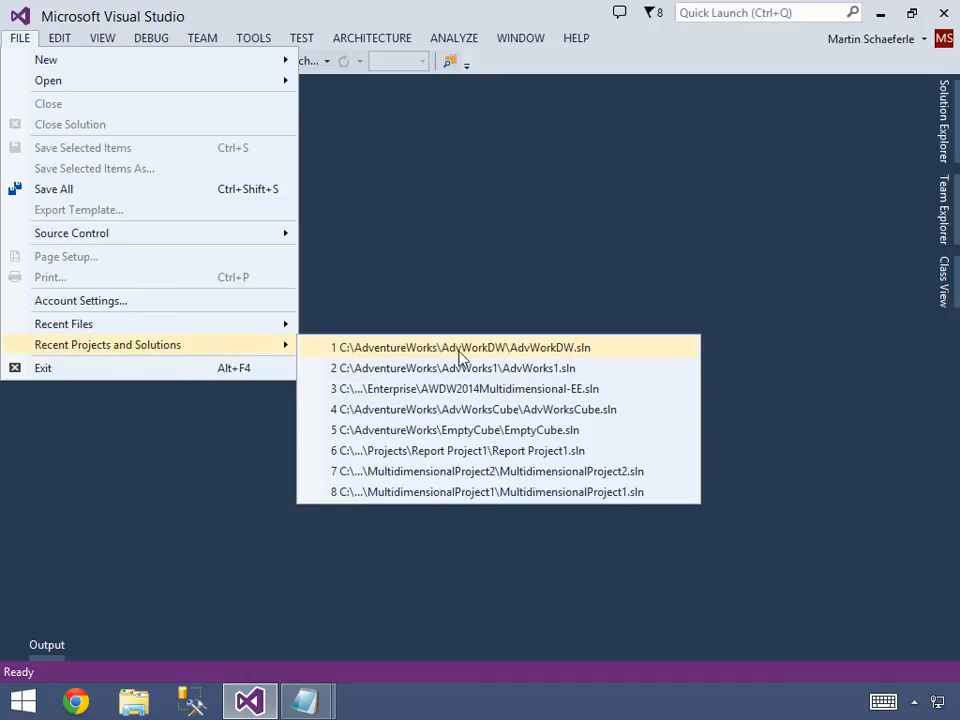
{"action": "left_click", "coordinate": [510, 348]}
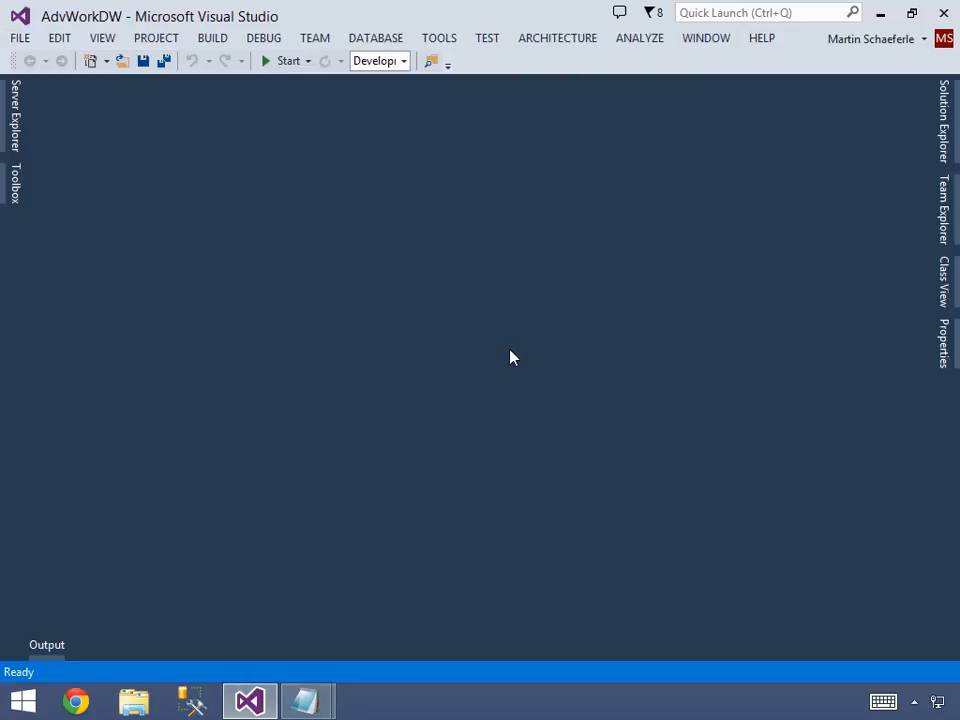
{"action": "left_click", "coordinate": [944, 150]}
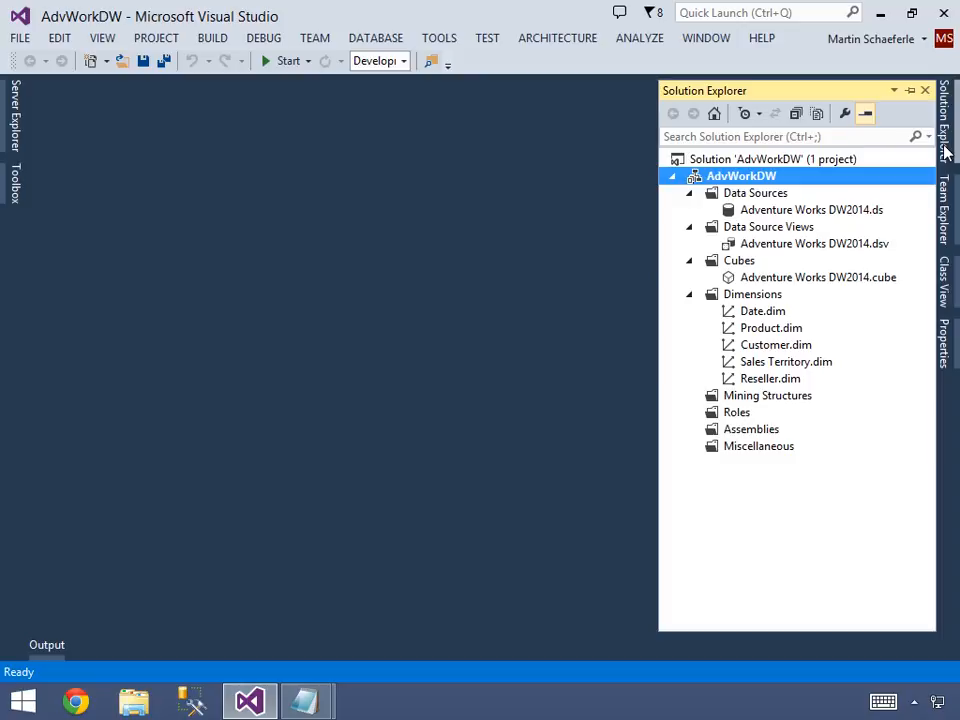
{"action": "double_click", "coordinate": [767, 281]}
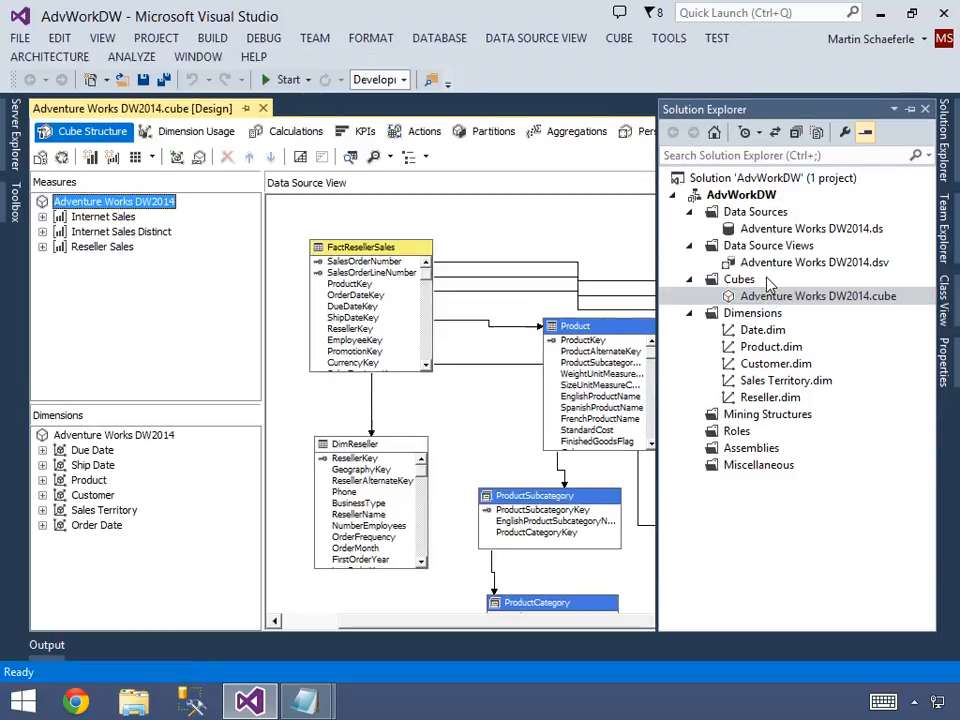
Look through the cube's Dimension Usage and Calculations views, ending on the KPIs view.
{"action": "left_click", "coordinate": [170, 143]}
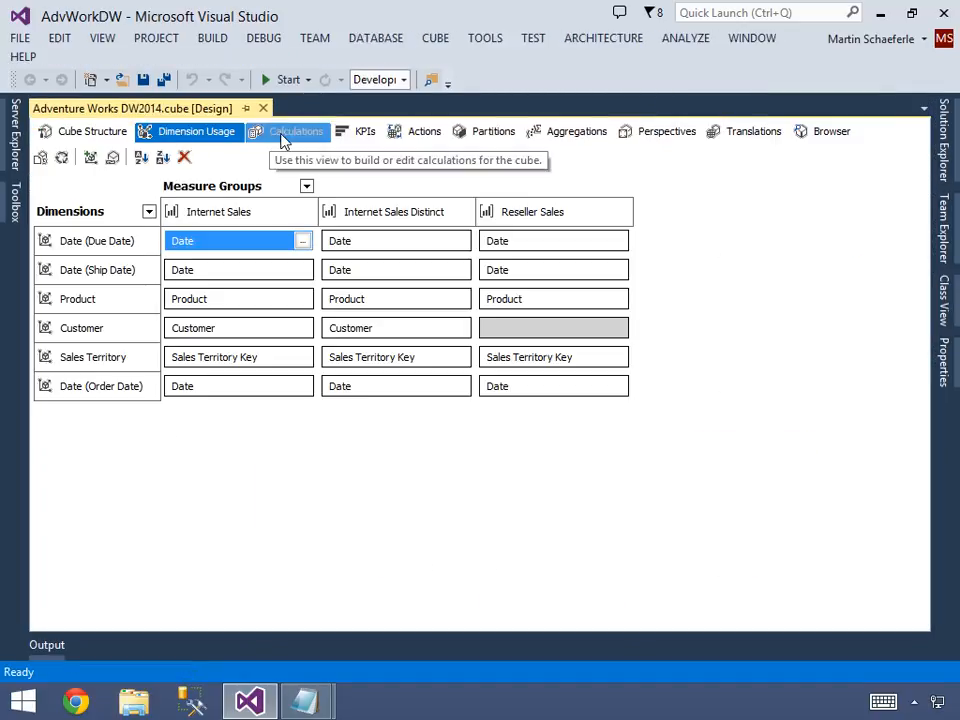
{"action": "left_click", "coordinate": [285, 141]}
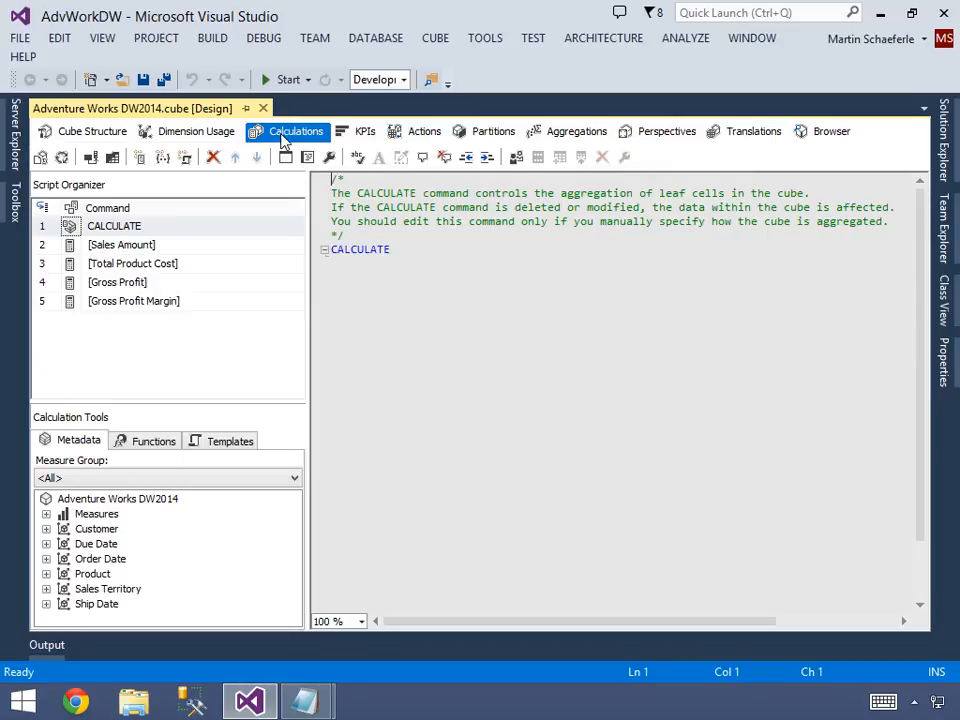
{"action": "left_click", "coordinate": [360, 134]}
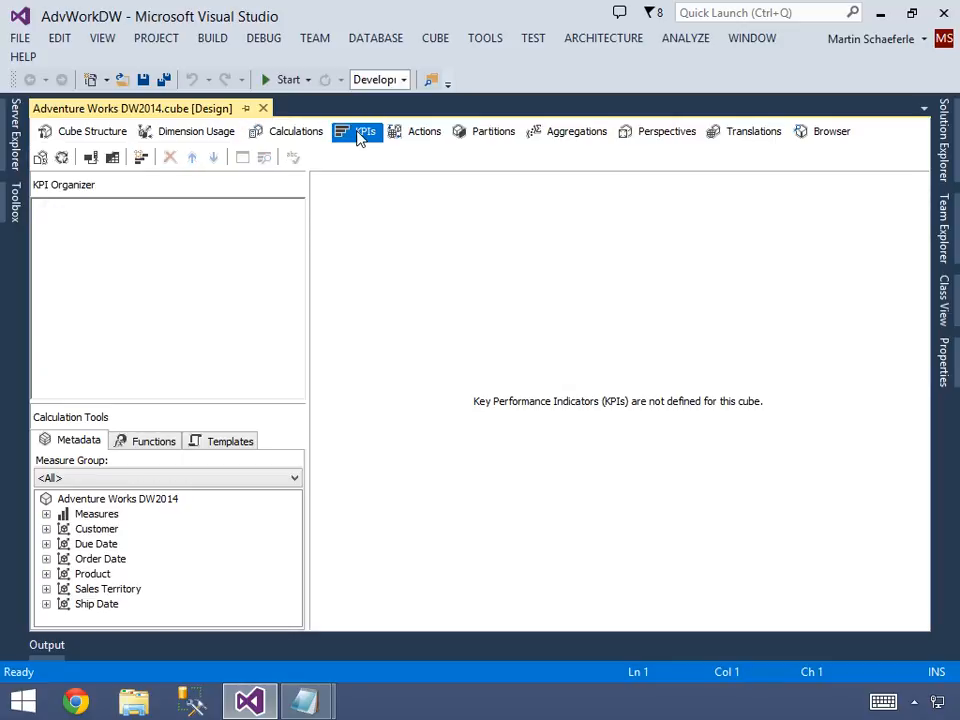
{"action": "right_click", "coordinate": [130, 244]}
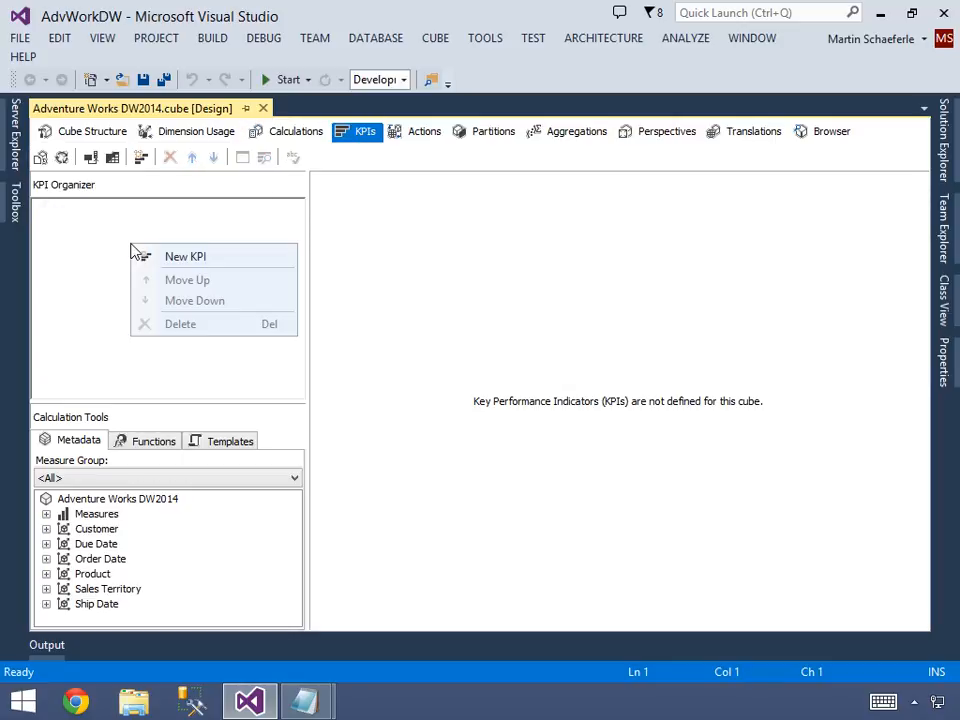
{"action": "left_click", "coordinate": [186, 257]}
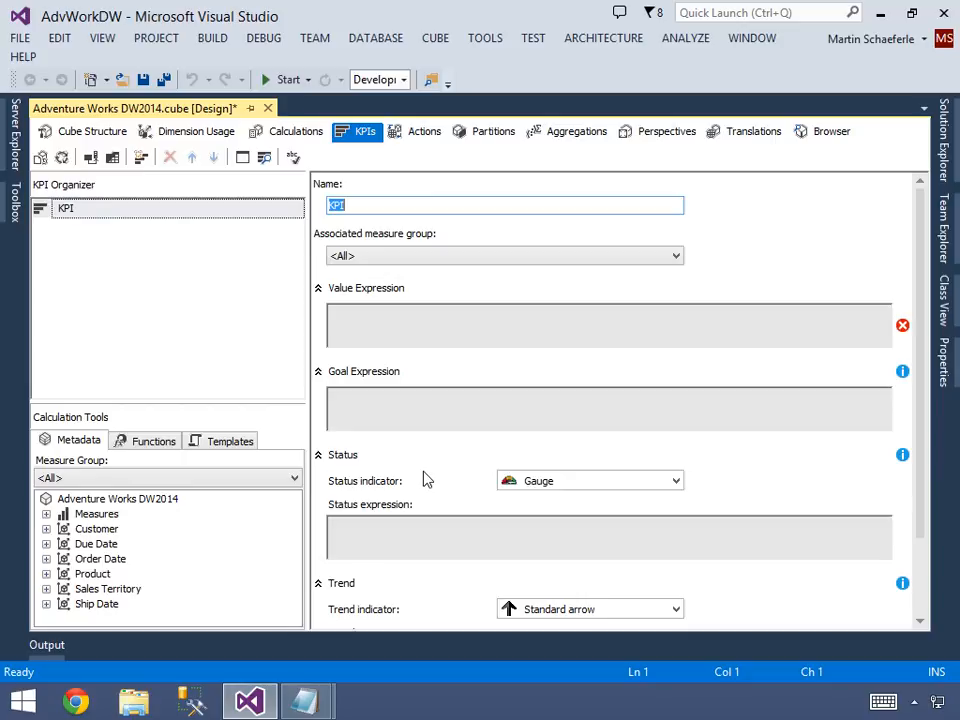
{"action": "right_click", "coordinate": [90, 213]}
{"action": "left_click", "coordinate": [146, 287]}
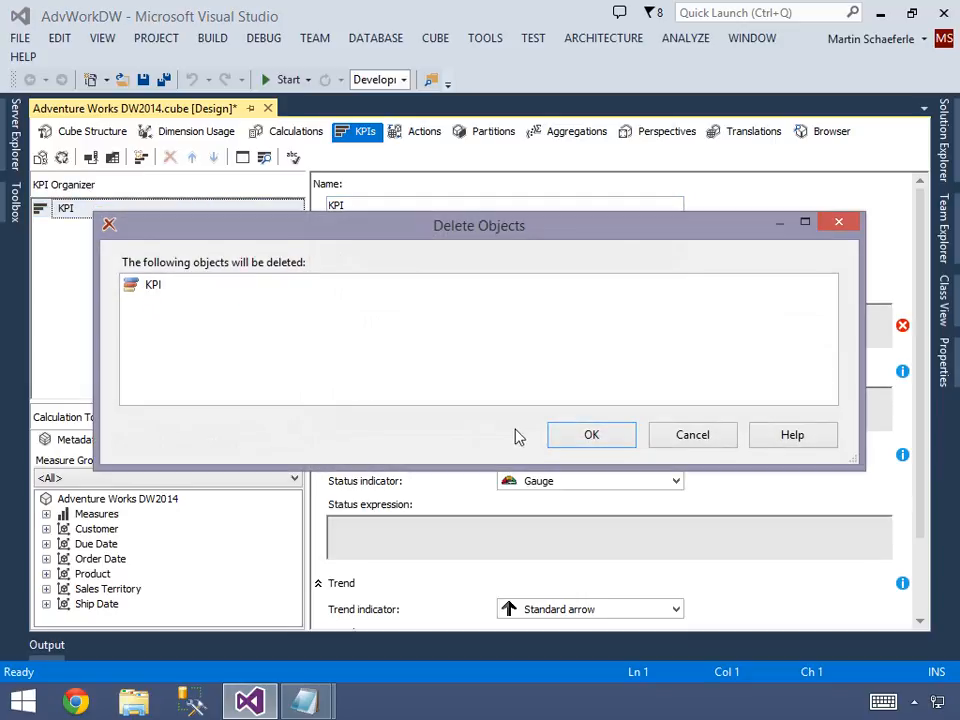
{"action": "left_click", "coordinate": [585, 442]}
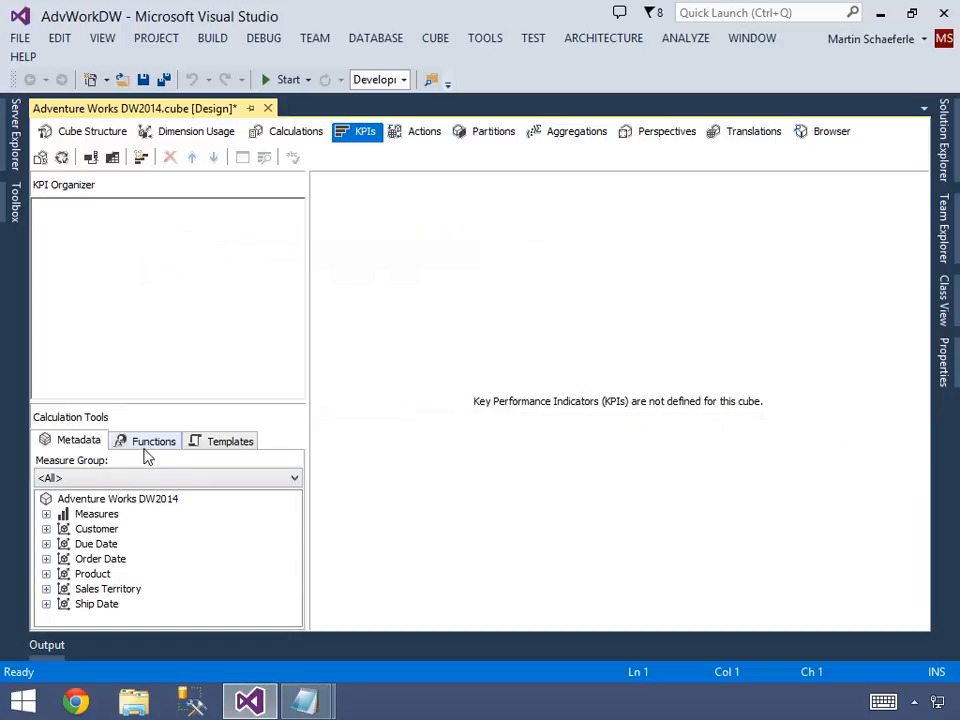
Create a KPI in the cube from the Gross Profit Margin template.
{"action": "left_click", "coordinate": [213, 445]}
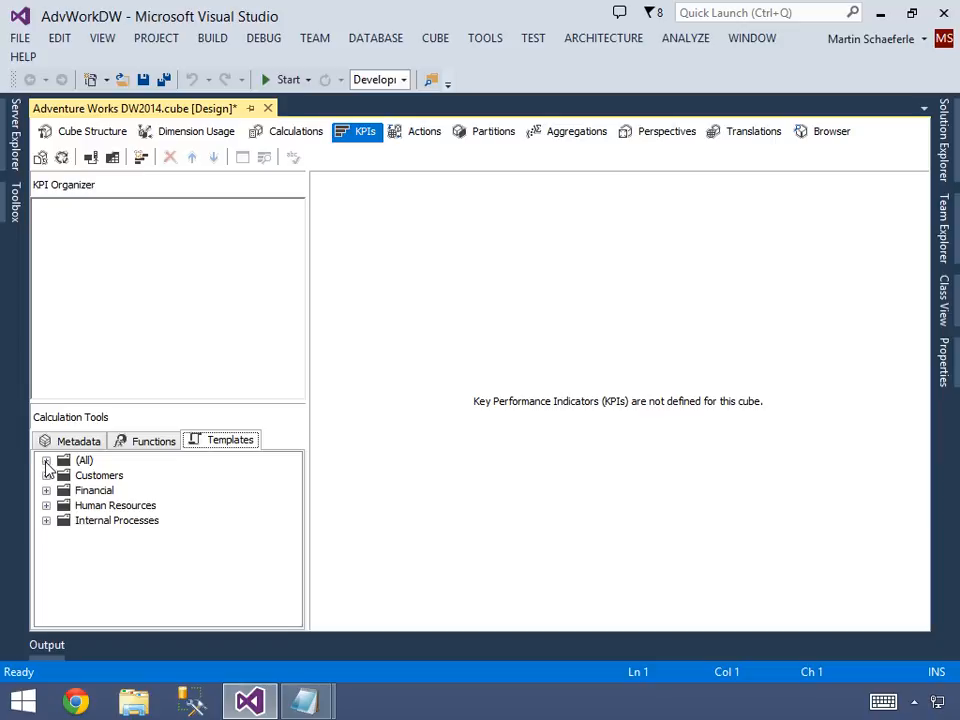
{"action": "left_click", "coordinate": [46, 461]}
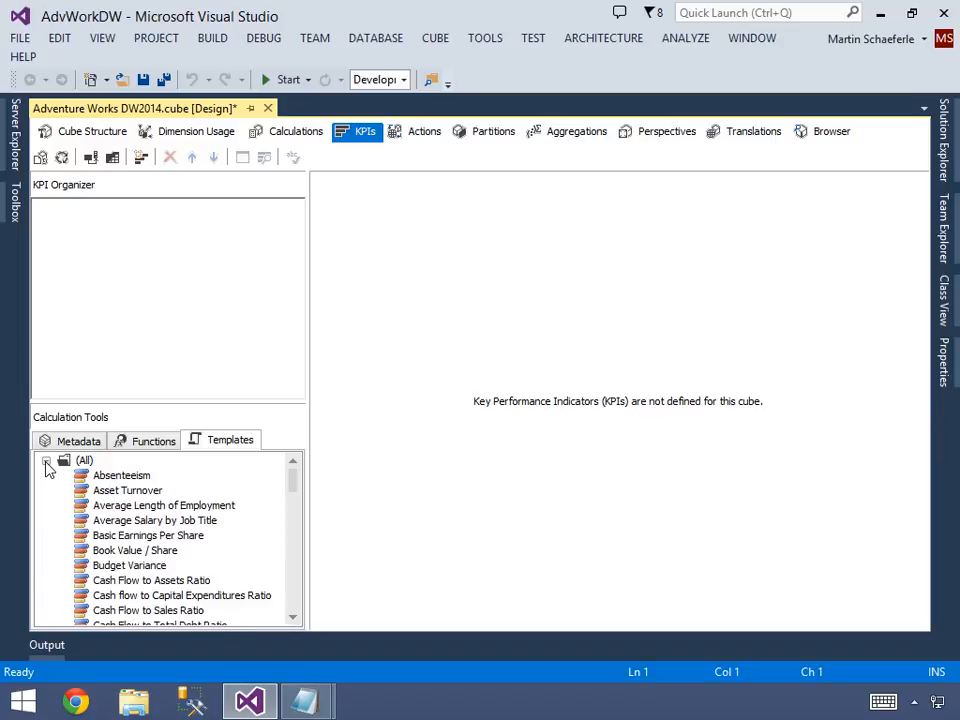
{"action": "left_click", "coordinate": [294, 614]}
{"action": "left_click", "coordinate": [296, 612]}
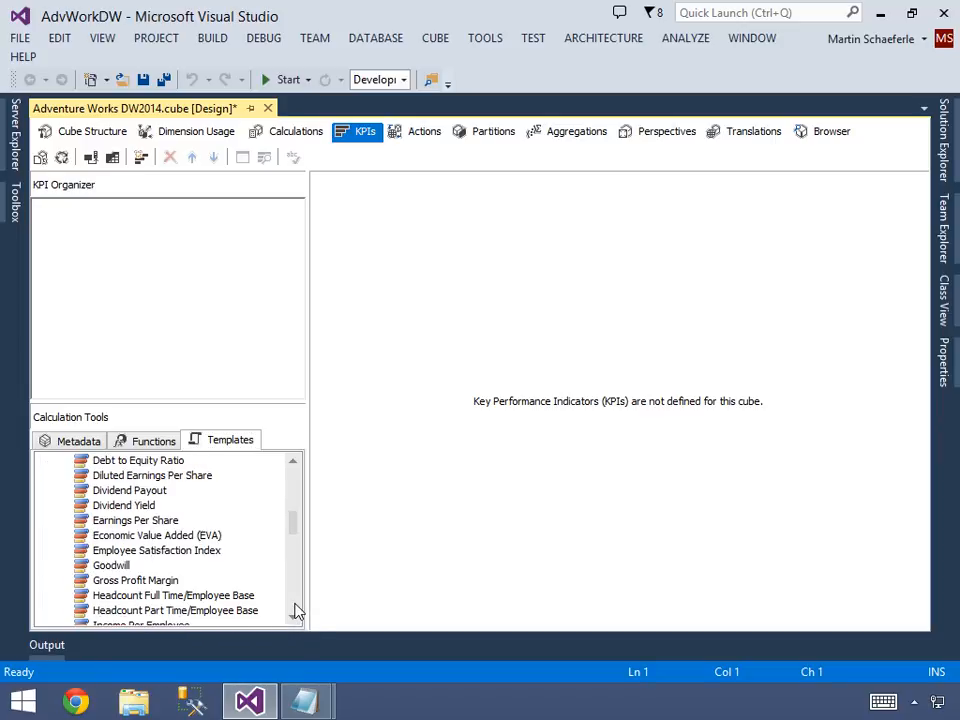
{"action": "left_click", "coordinate": [152, 582]}
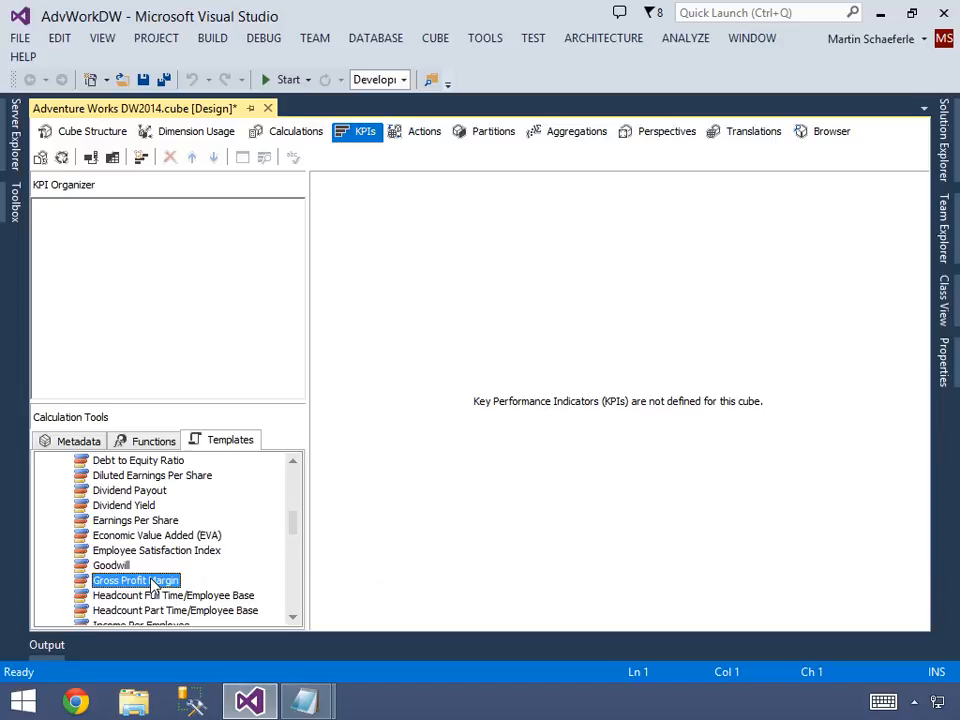
{"action": "double_click", "coordinate": [152, 582]}
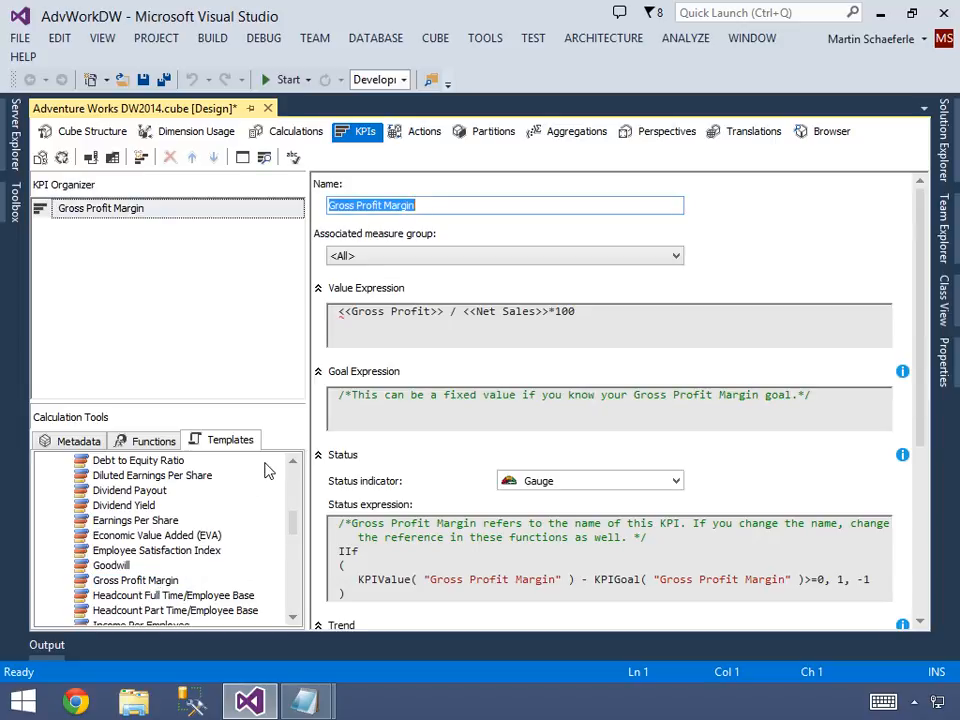
{"action": "left_click", "coordinate": [424, 206]}
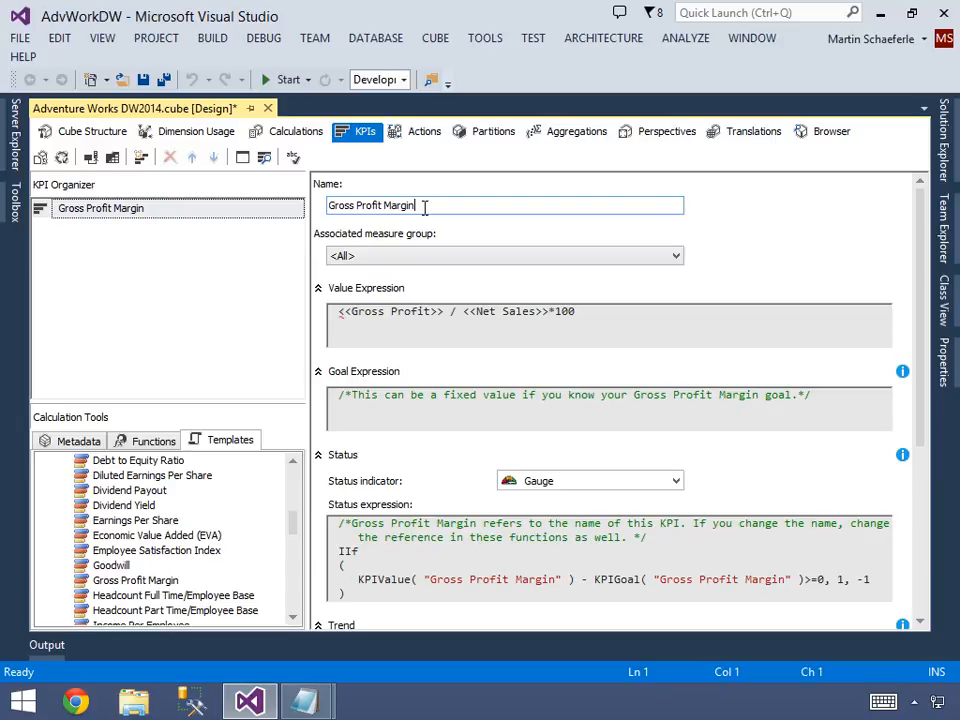
{"action": "left_click", "coordinate": [405, 258]}
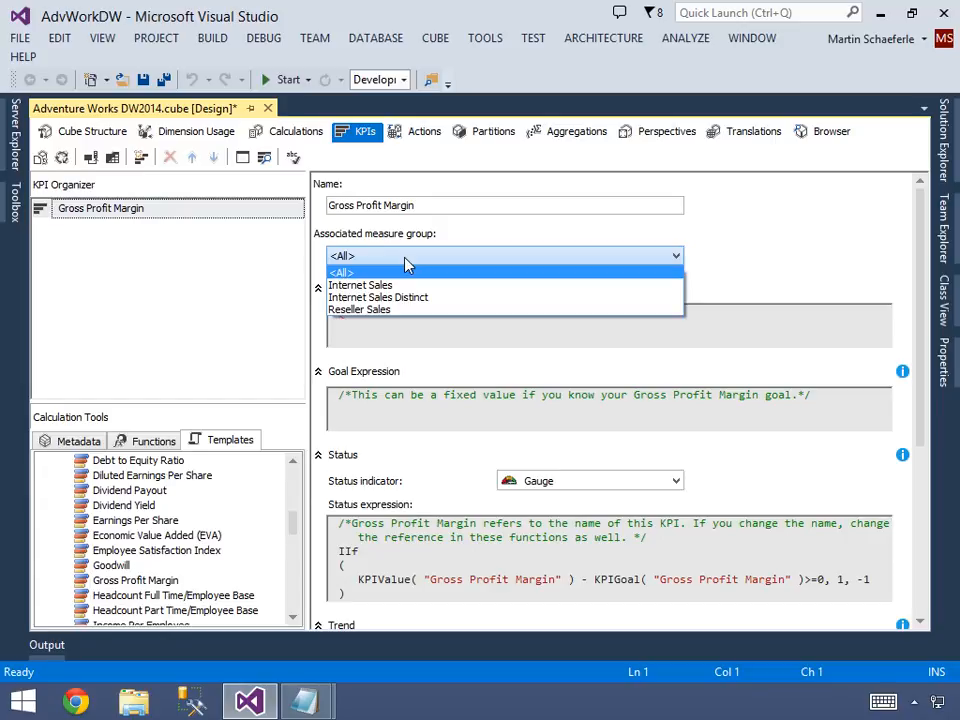
{"action": "left_click", "coordinate": [405, 263]}
Replace the KPI's template value expression with the Gross Profit Margin measure from the Sales Summary folder.
{"action": "left_click", "coordinate": [425, 314]}
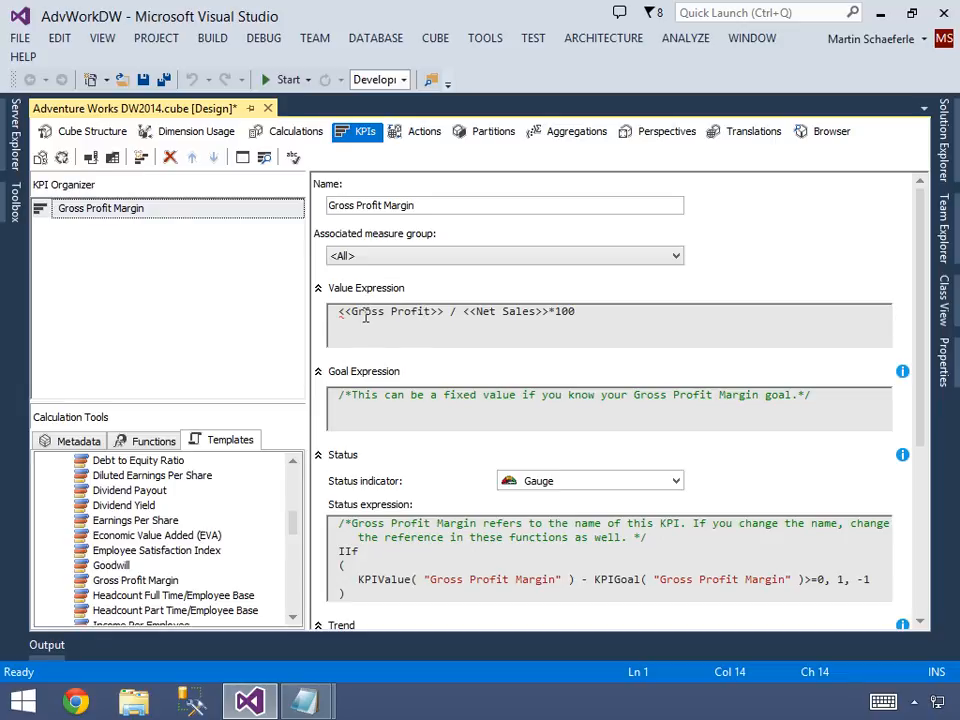
{"action": "left_click", "coordinate": [510, 313]}
{"action": "left_click", "coordinate": [585, 336]}
{"action": "key", "text": "ctrl+a"}
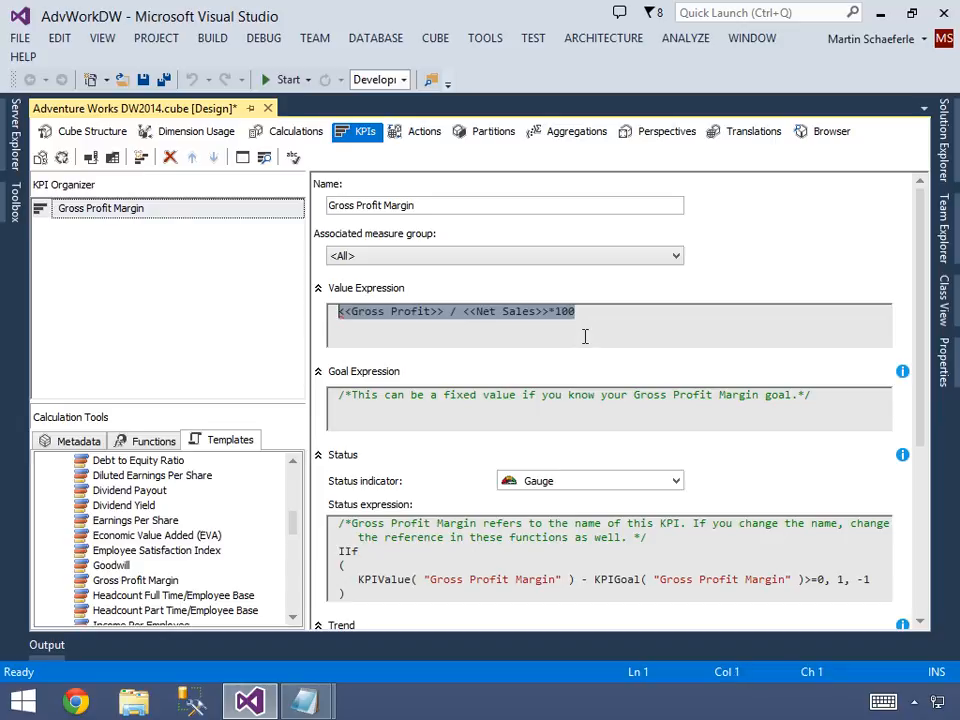
{"action": "key", "text": "Delete"}
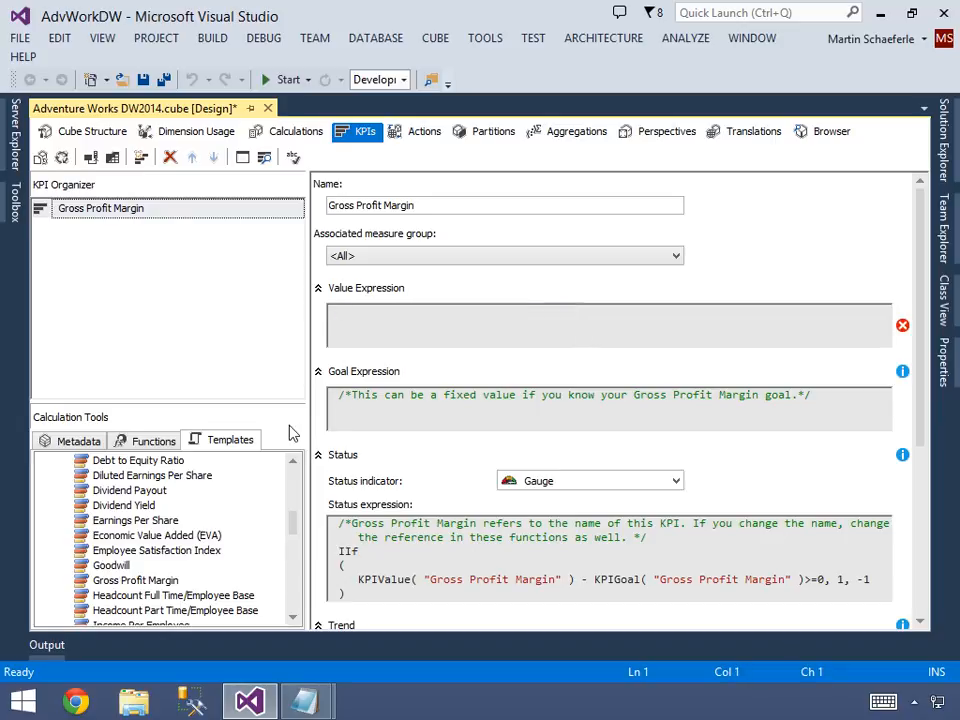
{"action": "left_click", "coordinate": [78, 443]}
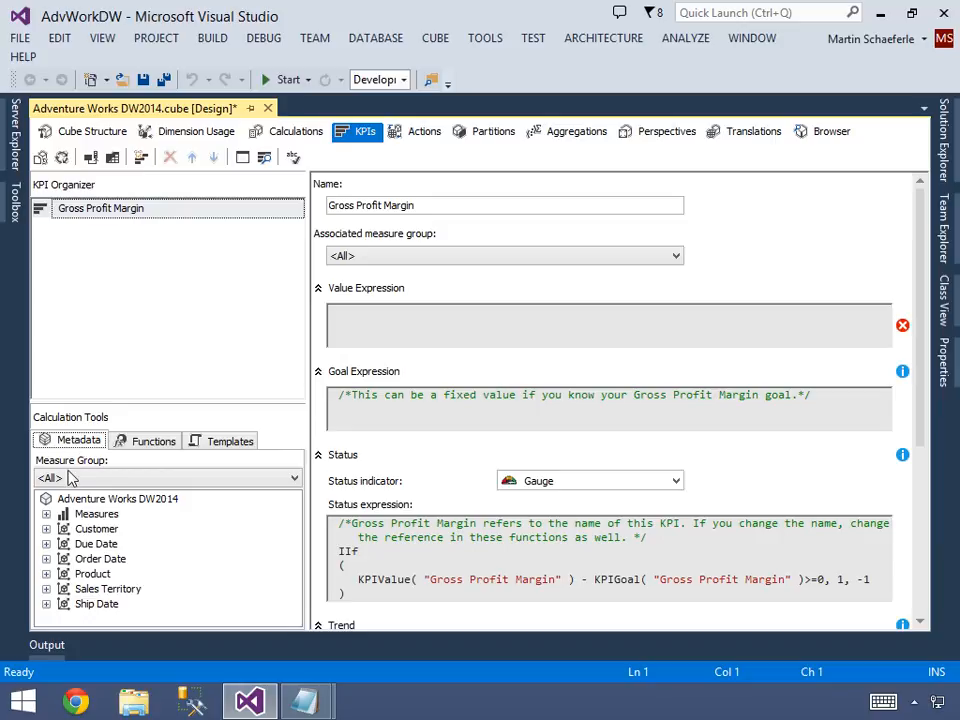
{"action": "left_click", "coordinate": [47, 515]}
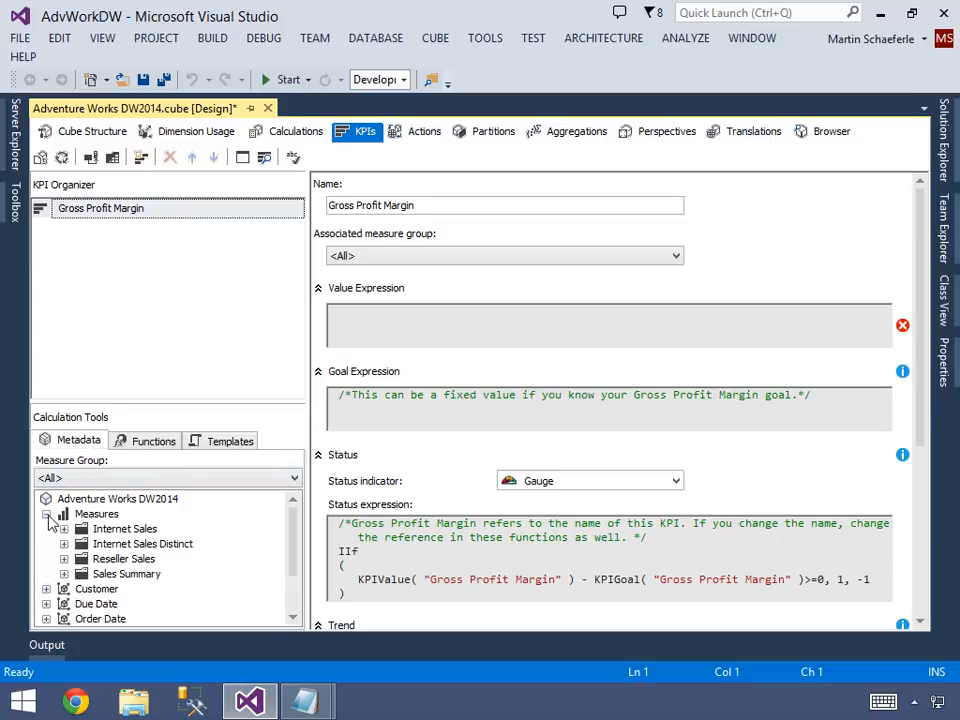
{"action": "left_click", "coordinate": [64, 574]}
{"action": "left_click_drag", "start_coordinate": [140, 576], "coordinate": [410, 327]}
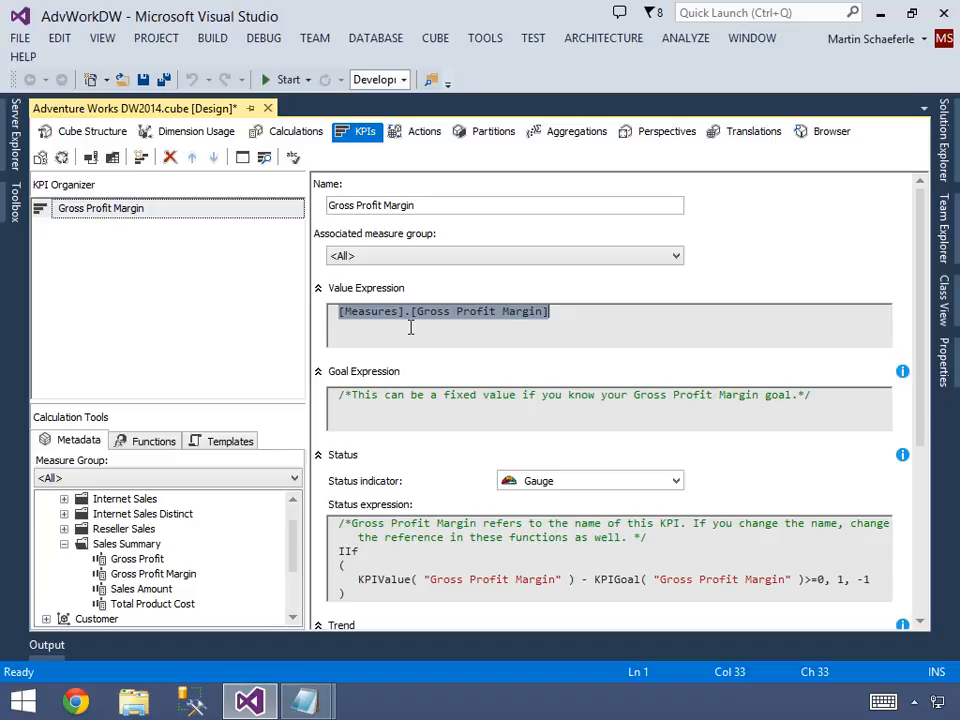
{"action": "left_click", "coordinate": [554, 315]}
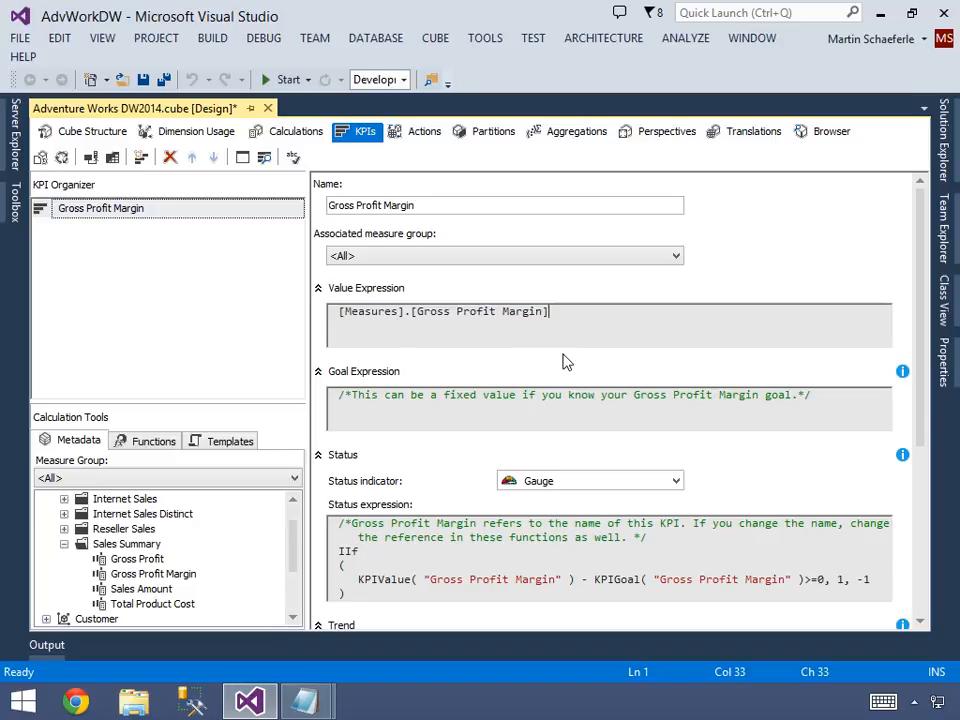
Enter .41 as the KPI's goal expression on a line below the template comment.
{"action": "left_click", "coordinate": [366, 415]}
{"action": "key", "text": "Return"}
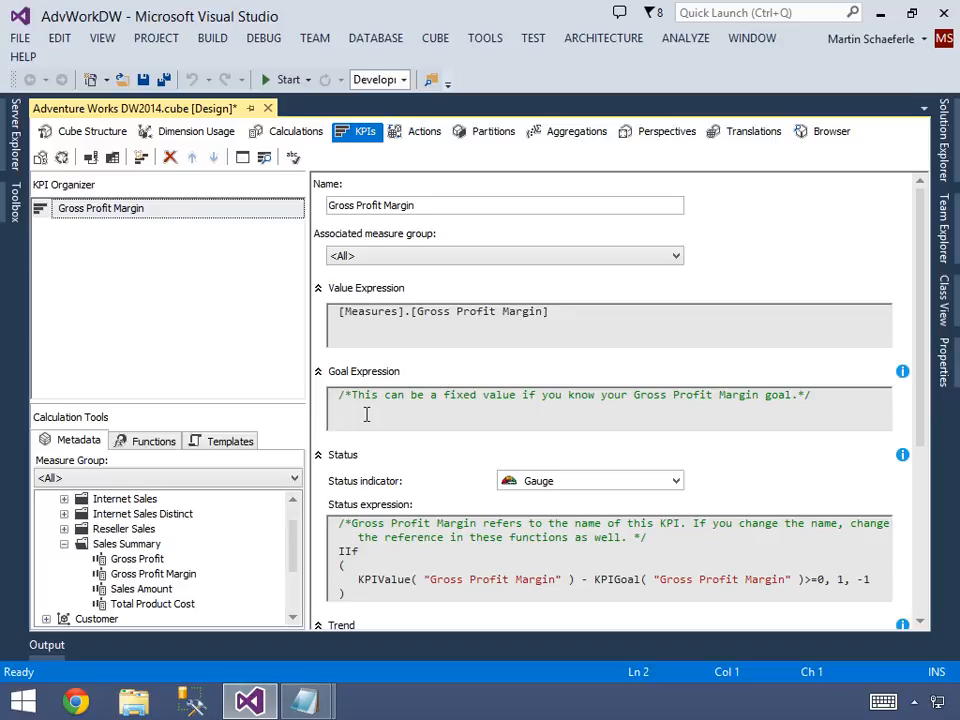
{"action": "type", "text": ".41"}
Set the KPI's status indicator to Cylinder.
{"action": "left_click_drag", "start_coordinate": [921, 419], "coordinate": [922, 505]}
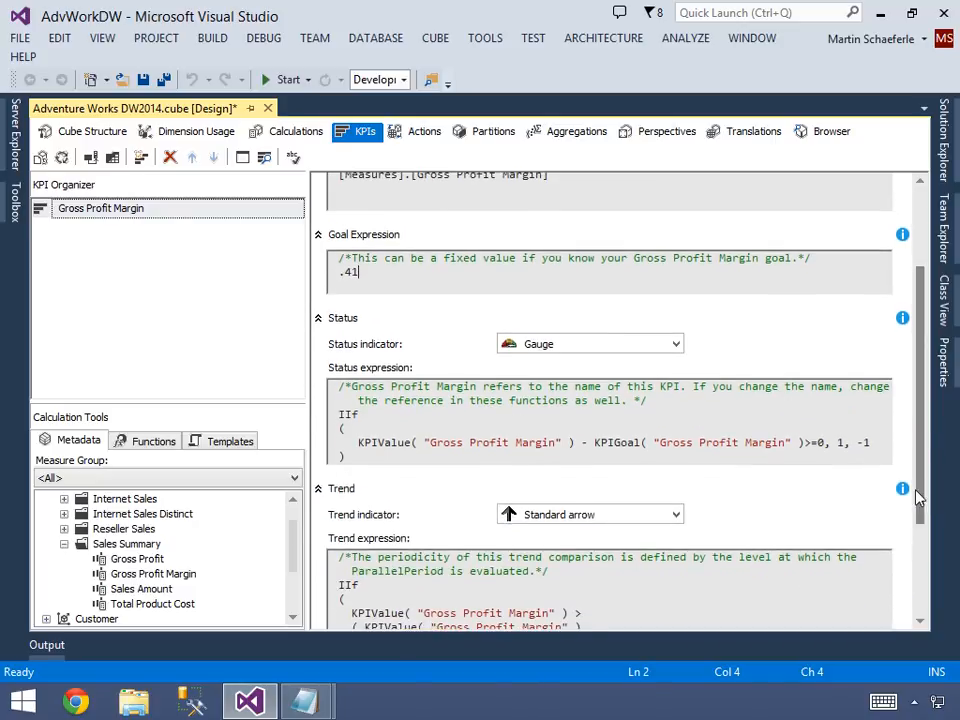
{"action": "left_click", "coordinate": [551, 346]}
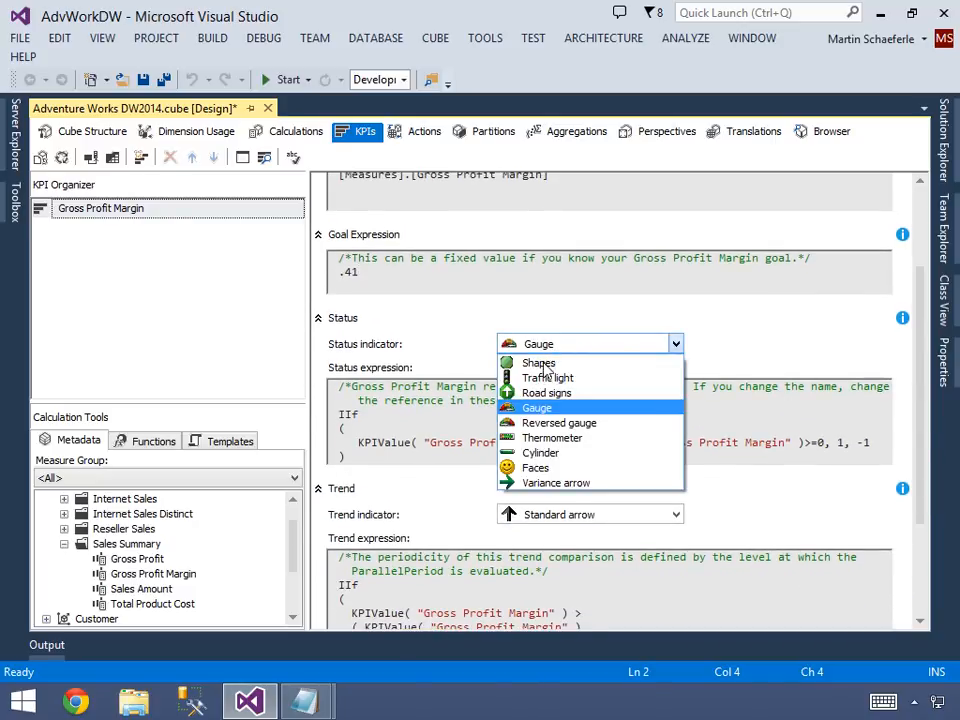
{"action": "left_click", "coordinate": [541, 454]}
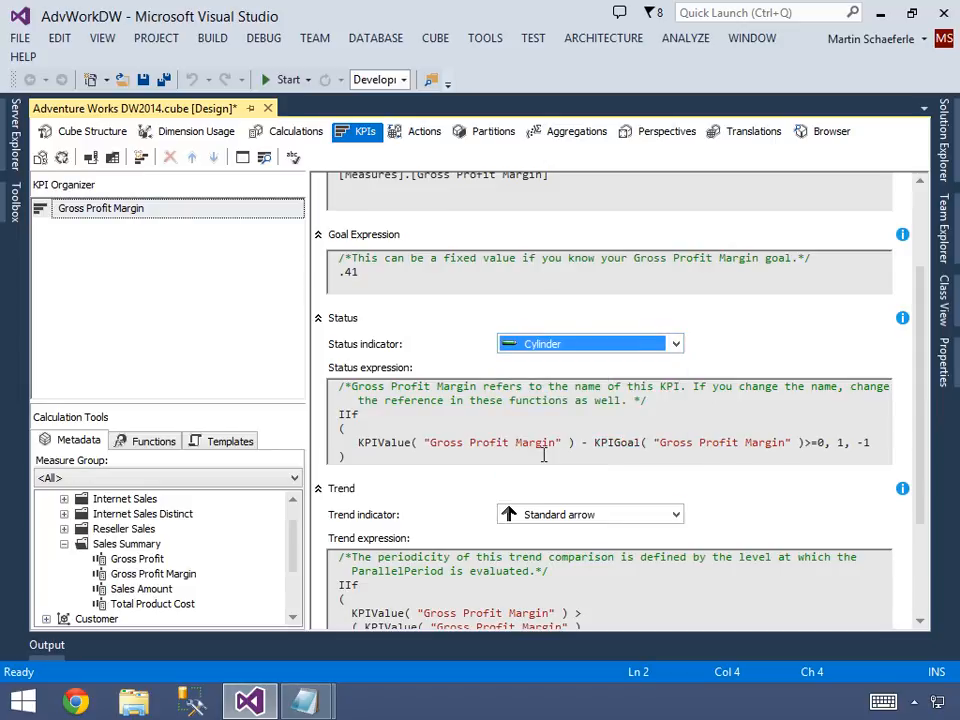
{"action": "left_click", "coordinate": [556, 350]}
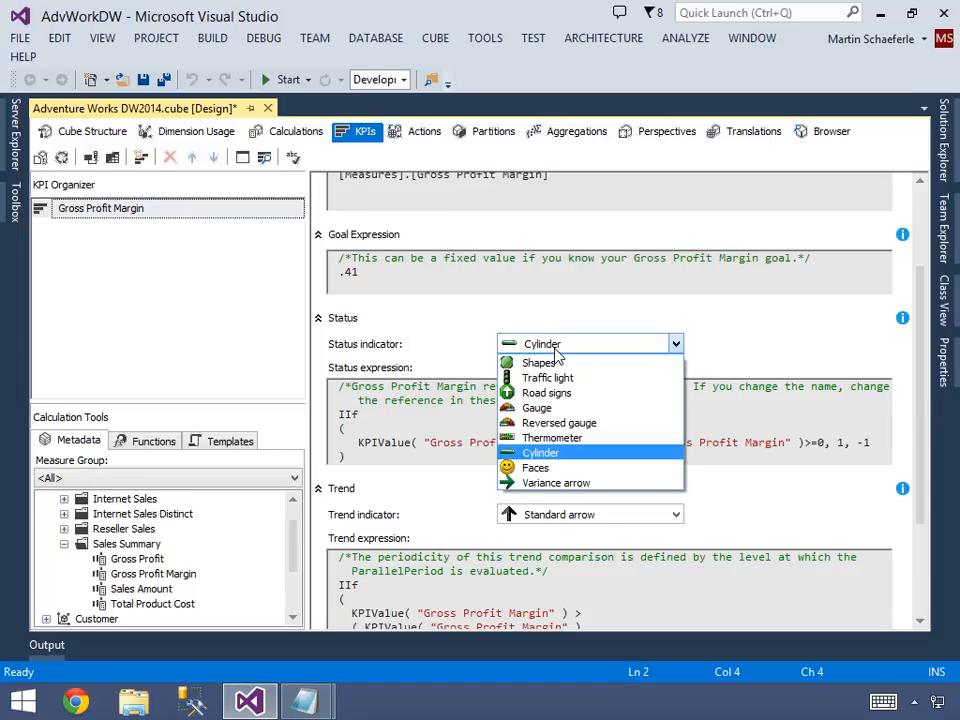
{"action": "left_click", "coordinate": [556, 350]}
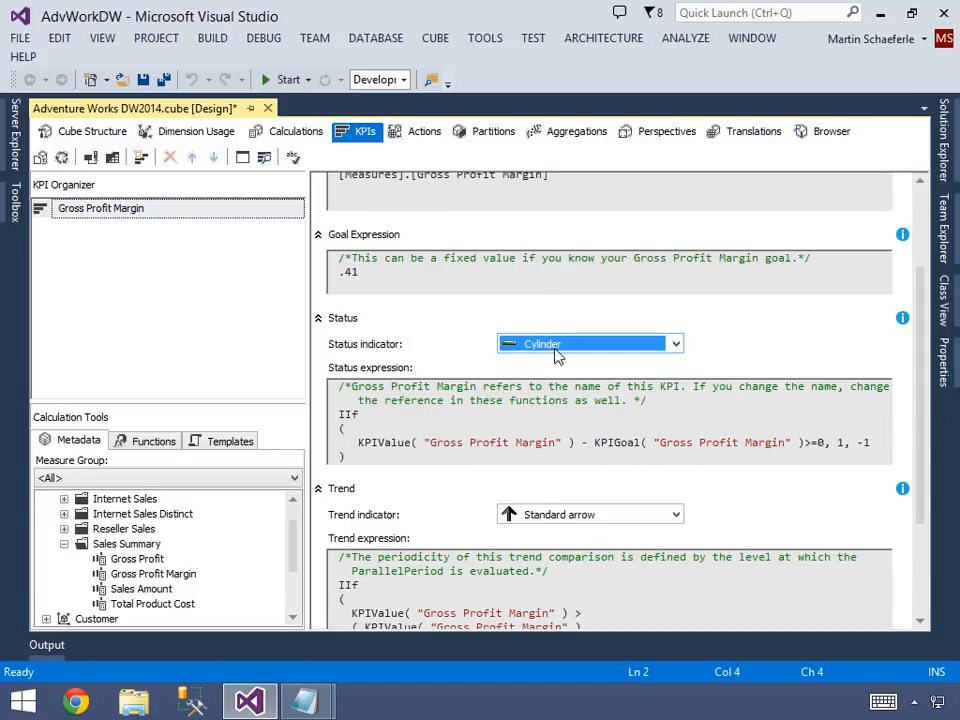
Examine the status expression's IIf logic: the KPIValue and KPIGoal functions, the comparison with zero and the returned values.
{"action": "left_click", "coordinate": [381, 419]}
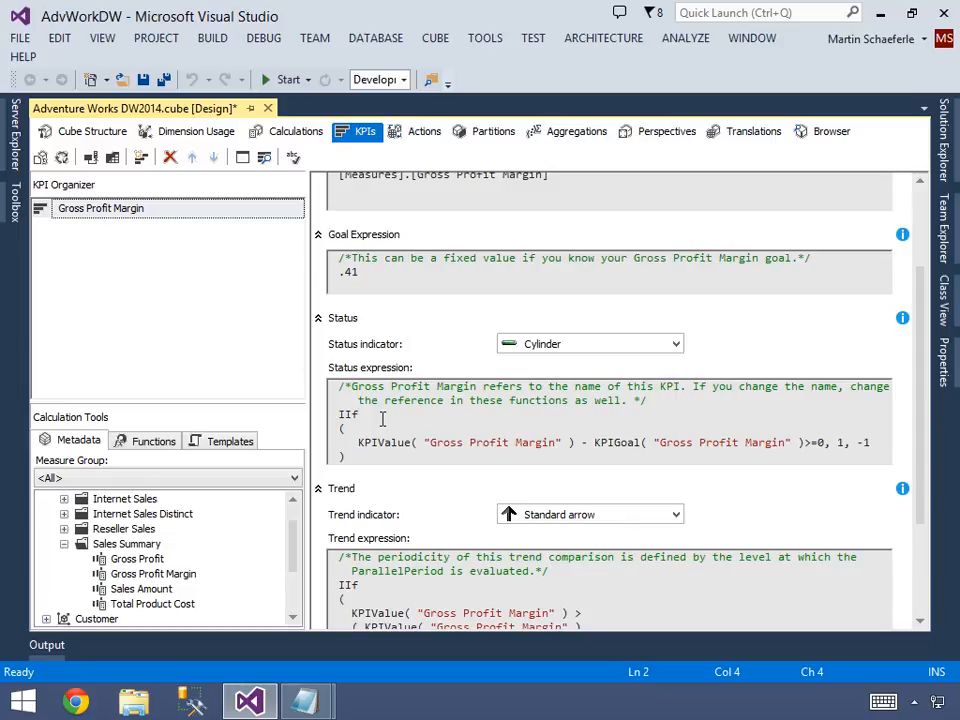
{"action": "left_click", "coordinate": [353, 418]}
{"action": "key", "text": "Down"}
{"action": "left_click_drag", "start_coordinate": [358, 443], "coordinate": [557, 450]}
{"action": "left_click", "coordinate": [589, 443]}
{"action": "double_click", "coordinate": [633, 443]}
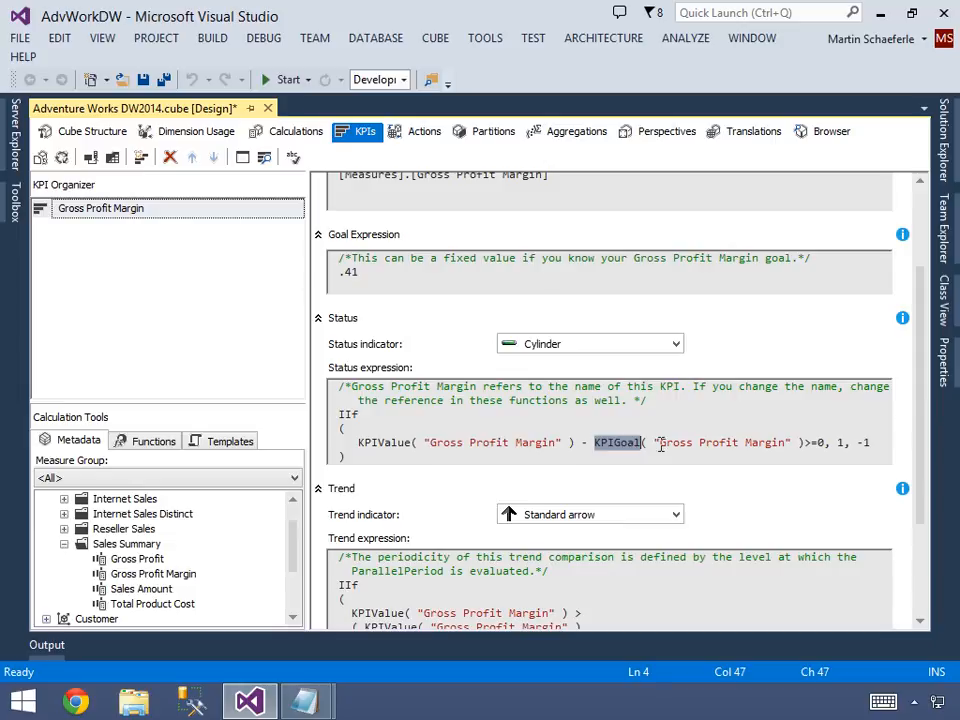
{"action": "left_click", "coordinate": [812, 442]}
{"action": "left_click", "coordinate": [819, 441]}
{"action": "left_click", "coordinate": [837, 443]}
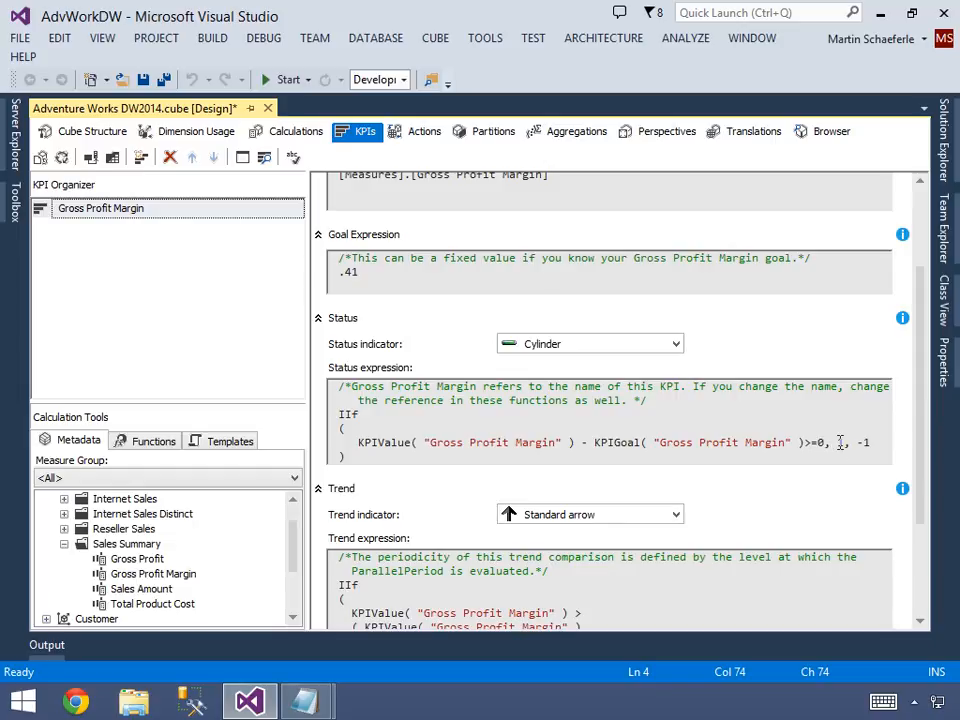
Set the KPI's trend indicator to Status arrow.
{"action": "left_click", "coordinate": [858, 442]}
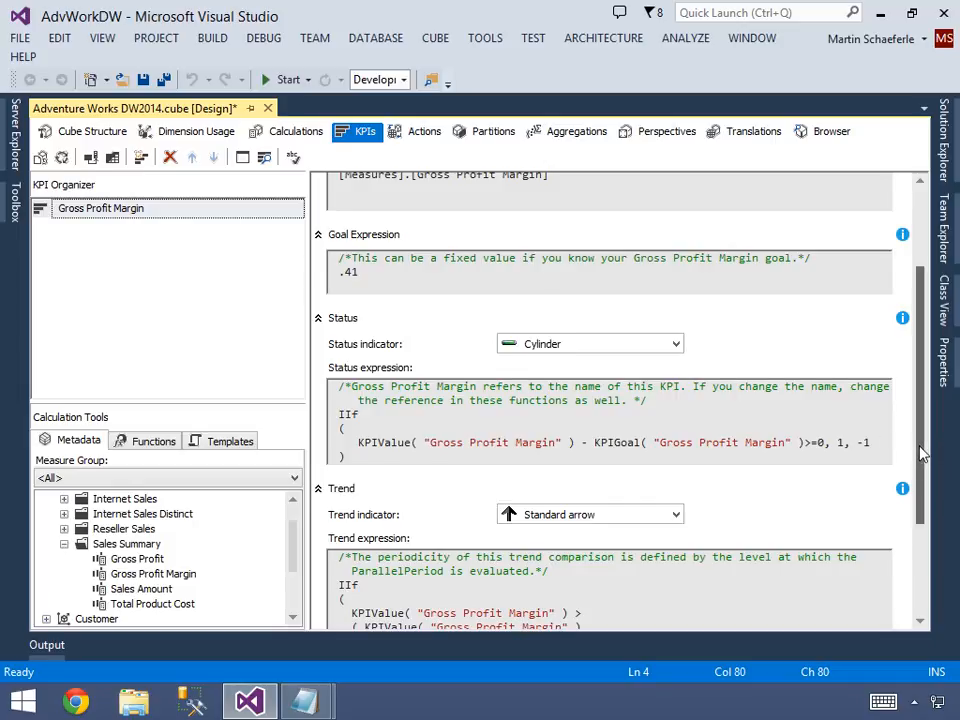
{"action": "left_click_drag", "start_coordinate": [921, 454], "coordinate": [924, 513]}
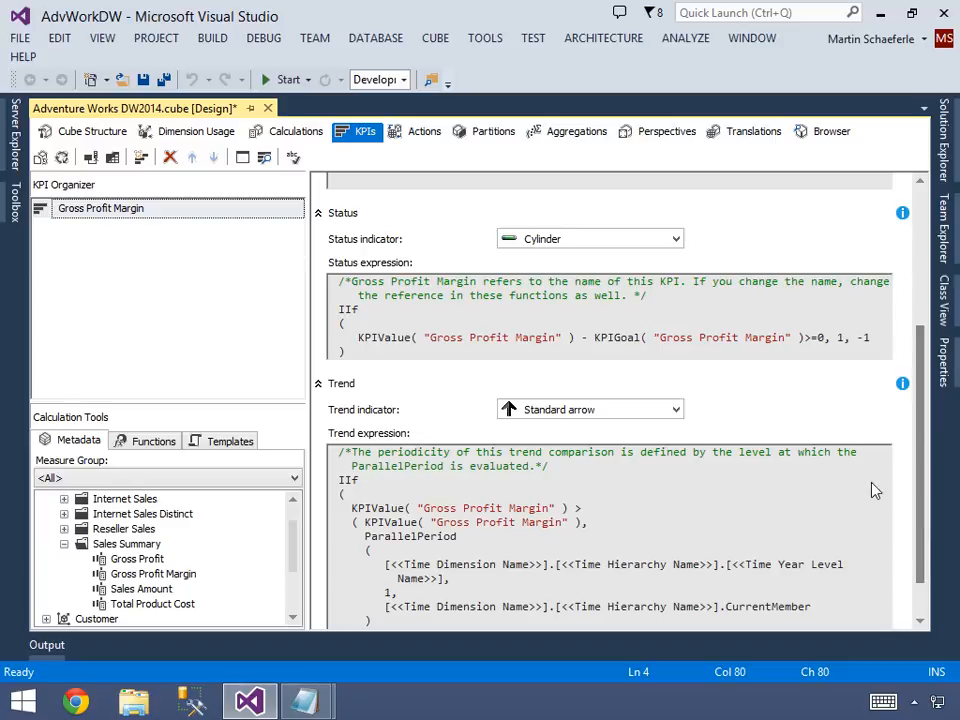
{"action": "left_click", "coordinate": [553, 416]}
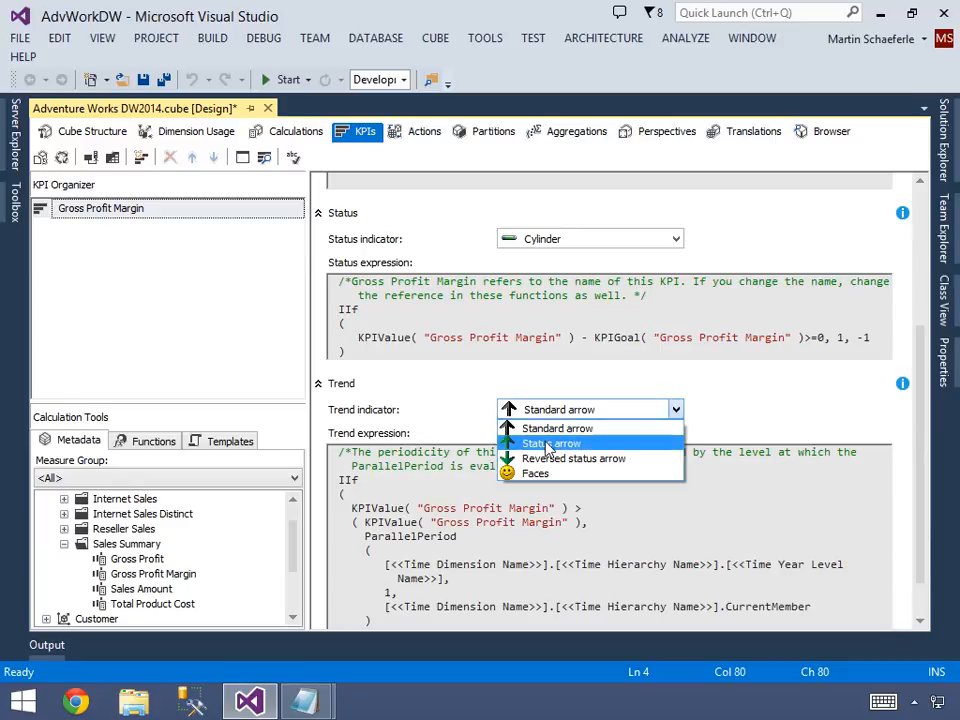
{"action": "left_click", "coordinate": [548, 444]}
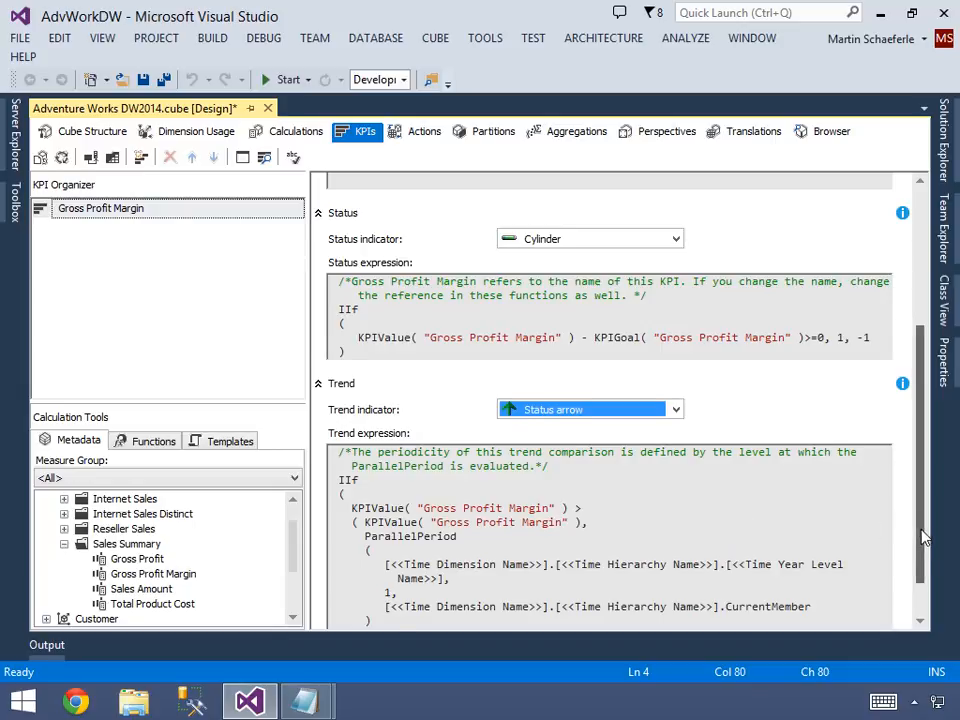
Examine the trend expression's IIf logic: the KPIValue comparison and the ParallelPeriod function.
{"action": "scroll", "coordinate": [925, 575], "scroll_direction": "down", "scroll_amount": 2}
{"action": "left_click", "coordinate": [410, 443]}
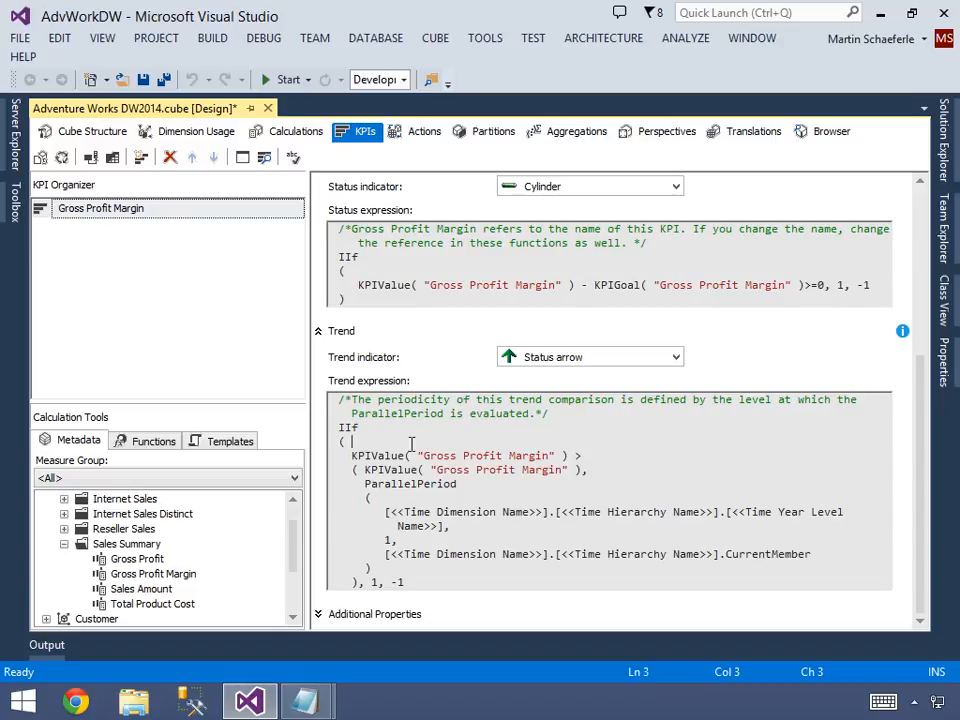
{"action": "key", "text": "Home"}
{"action": "key", "text": "shift+Down"}
{"action": "key", "text": "shift+Down"}
{"action": "key", "text": "Down"}
{"action": "key", "text": "Up"}
{"action": "key", "text": "shift+Down"}
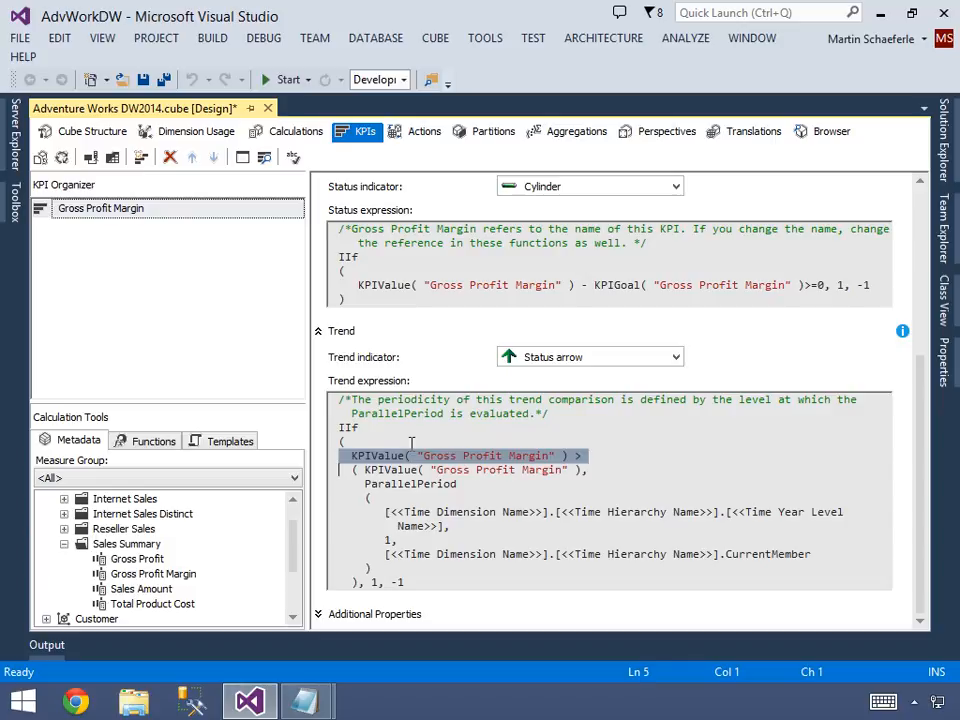
{"action": "key", "text": "shift+Down"}
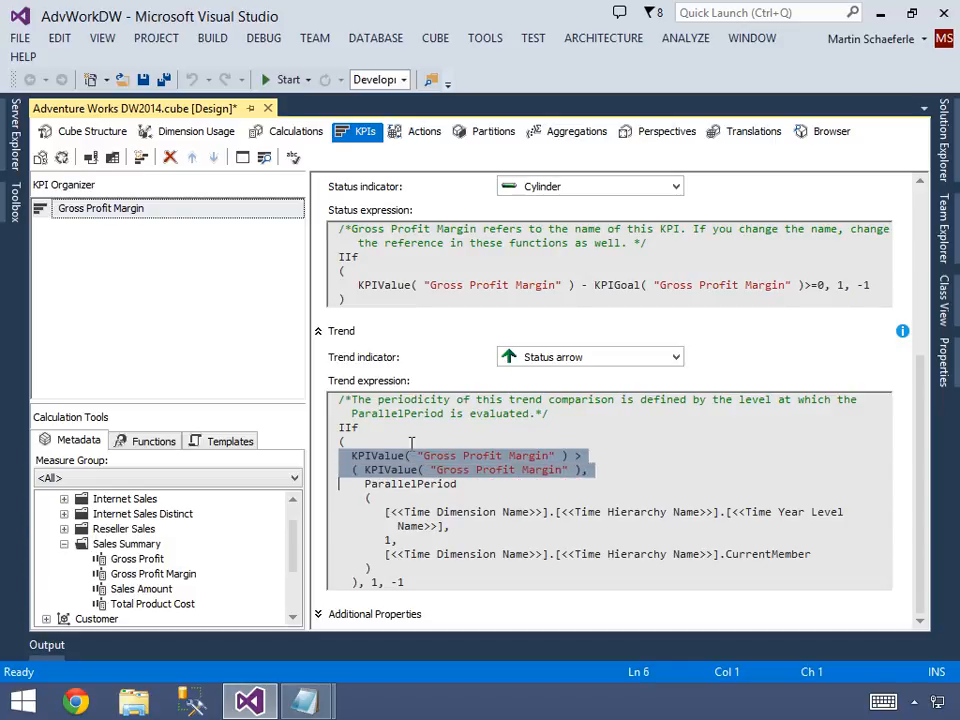
{"action": "key", "text": "shift+Down"}
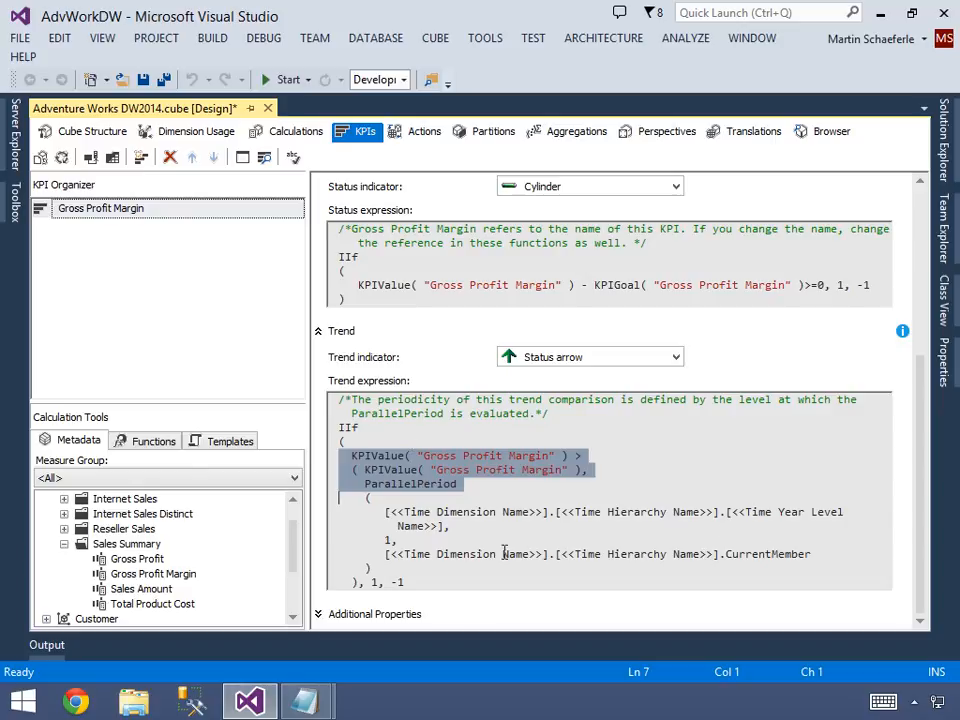
Insert the Year level of the Order Date dimension's Calendar Date hierarchy on the opening line of the trend expression's ParallelPeriod arguments.
{"action": "left_click", "coordinate": [447, 528]}
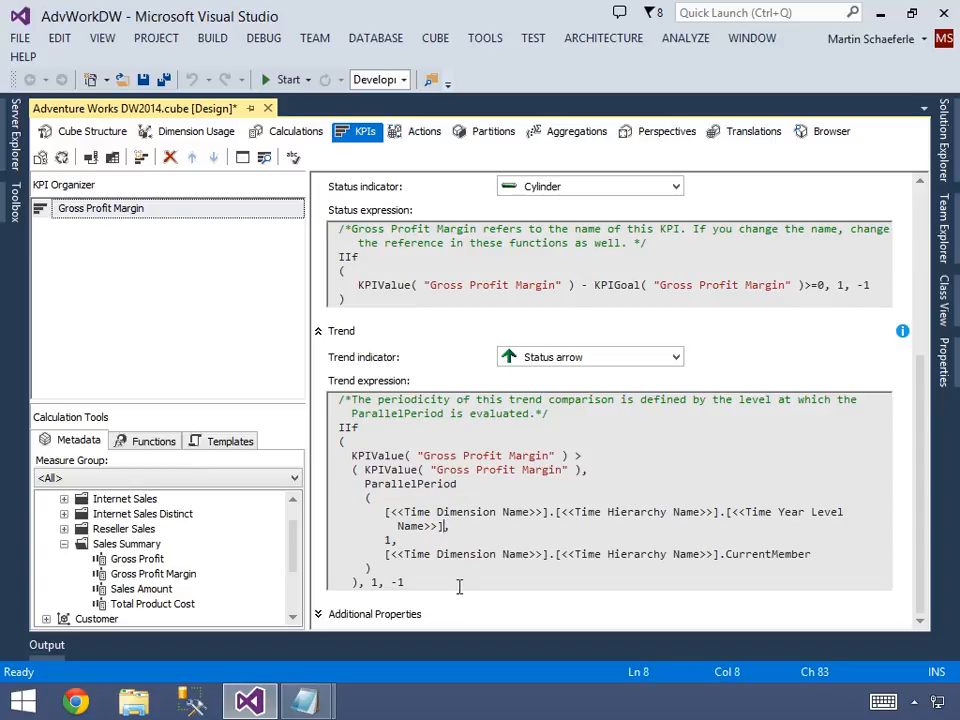
{"action": "key", "text": "ctrl+shift+Left"}
{"action": "key", "text": "ctrl+shift+Left"}
{"action": "key", "text": "ctrl+shift+Left"}
{"action": "key", "text": "ctrl+shift+Left"}
{"action": "key", "text": "ctrl+shift+Left"}
{"action": "key", "text": "ctrl+shift+Left"}
{"action": "key", "text": "ctrl+shift+Left"}
{"action": "key", "text": "ctrl+shift+Left"}
{"action": "key", "text": "ctrl+shift+Left"}
{"action": "key", "text": "ctrl+shift+Left"}
{"action": "key", "text": "ctrl+shift+Left"}
{"action": "key", "text": "ctrl+shift+Left"}
{"action": "key", "text": "ctrl+shift+Left"}
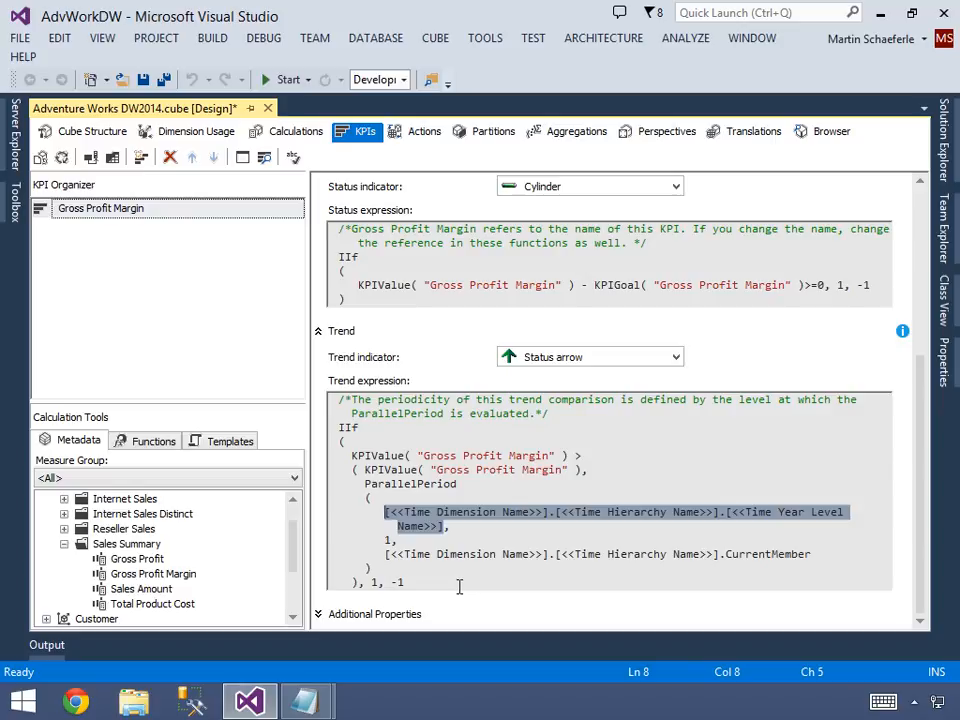
{"action": "left_click", "coordinate": [295, 612]}
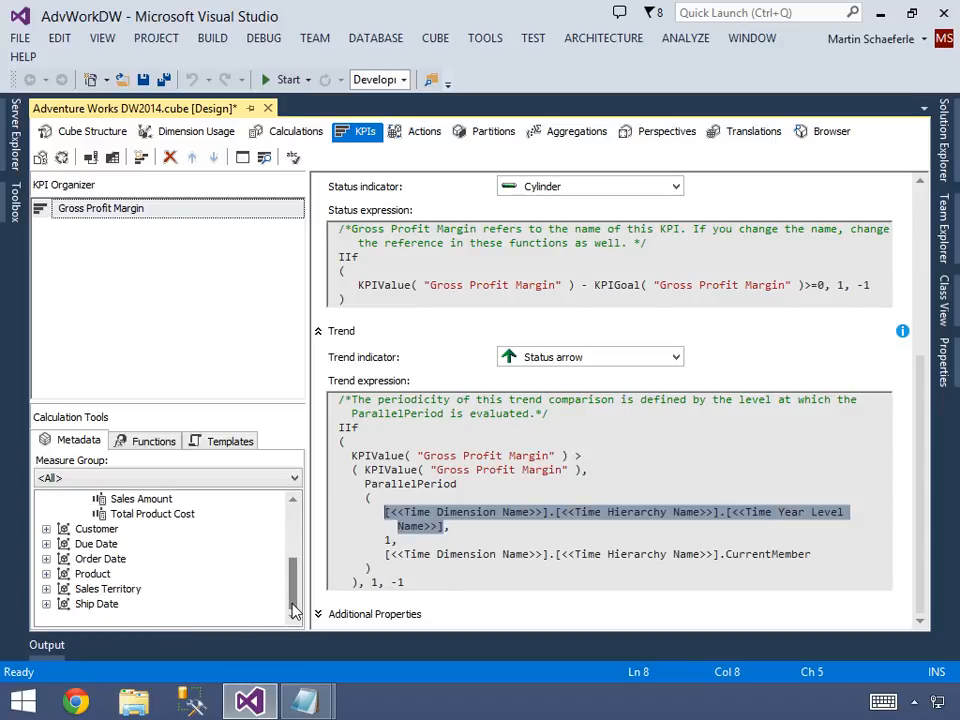
{"action": "left_click", "coordinate": [47, 559]}
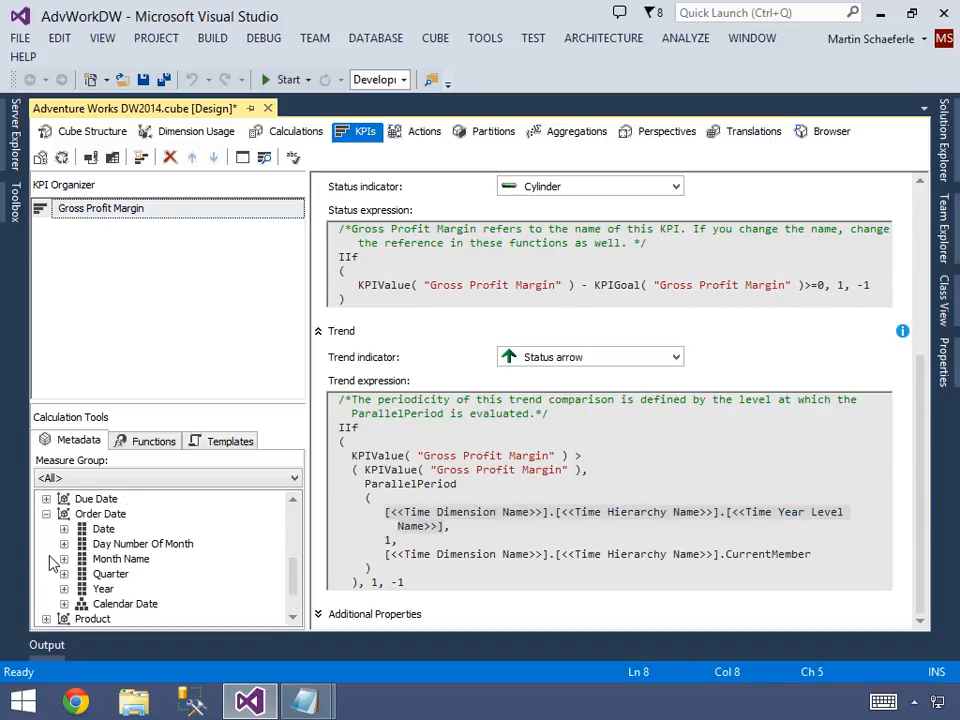
{"action": "left_click", "coordinate": [64, 604]}
{"action": "left_click_drag", "start_coordinate": [122, 562], "coordinate": [398, 497]}
{"action": "left_click", "coordinate": [404, 498]}
{"action": "key", "text": "Left"}
{"action": "key", "text": "Left"}
{"action": "key", "text": "Left"}
{"action": "key", "text": "Left"}
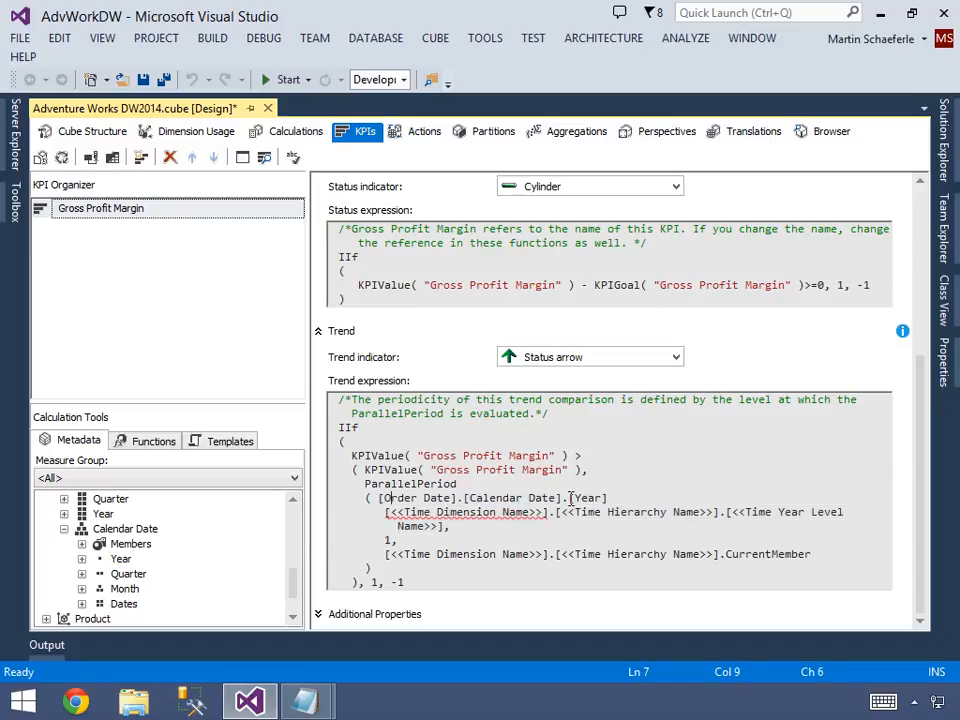
Move the inserted [Order Date].[Calendar Date].[Year] reference so it replaces ParallelPeriod's first placeholder argument, keeping the comma after it.
{"action": "key", "text": "shift+End"}
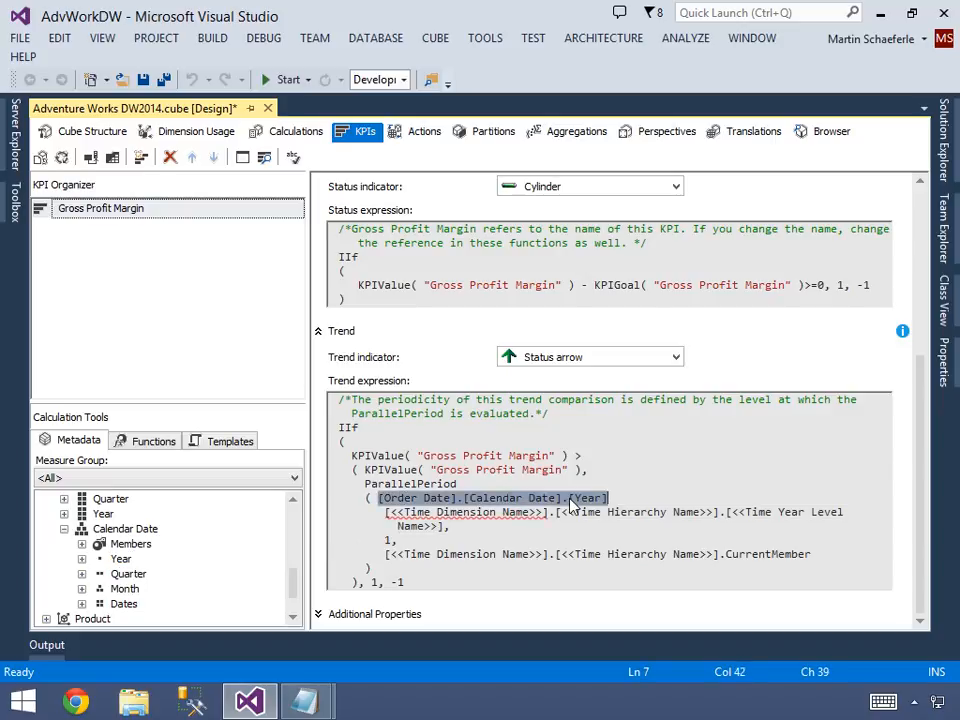
{"action": "key", "text": "ctrl+x"}
{"action": "key", "text": "Down"}
{"action": "key", "text": "Right"}
{"action": "key", "text": "shift+End"}
{"action": "key", "text": "shift+Right"}
{"action": "key", "text": "shift+Right"}
{"action": "key", "text": "shift+Right"}
{"action": "key", "text": "shift+Right"}
{"action": "key", "text": "shift+Right"}
{"action": "key", "text": "shift+Right"}
{"action": "key", "text": "shift+Right"}
{"action": "key", "text": "shift+Right"}
{"action": "key", "text": "shift+Right"}
{"action": "key", "text": "shift+Left"}
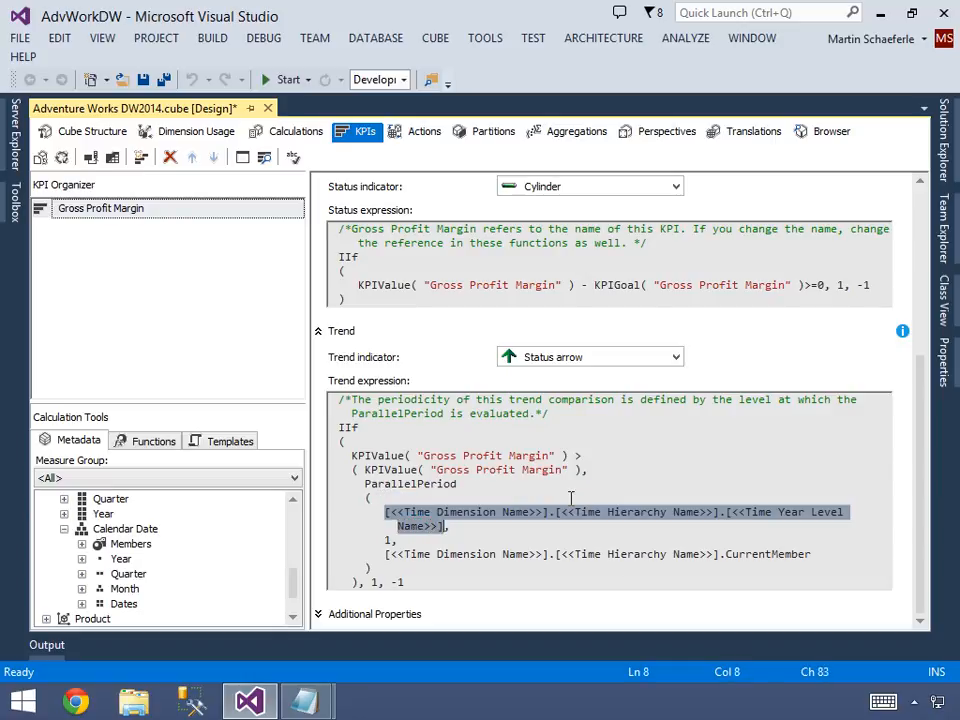
{"action": "key", "text": "ctrl+v"}
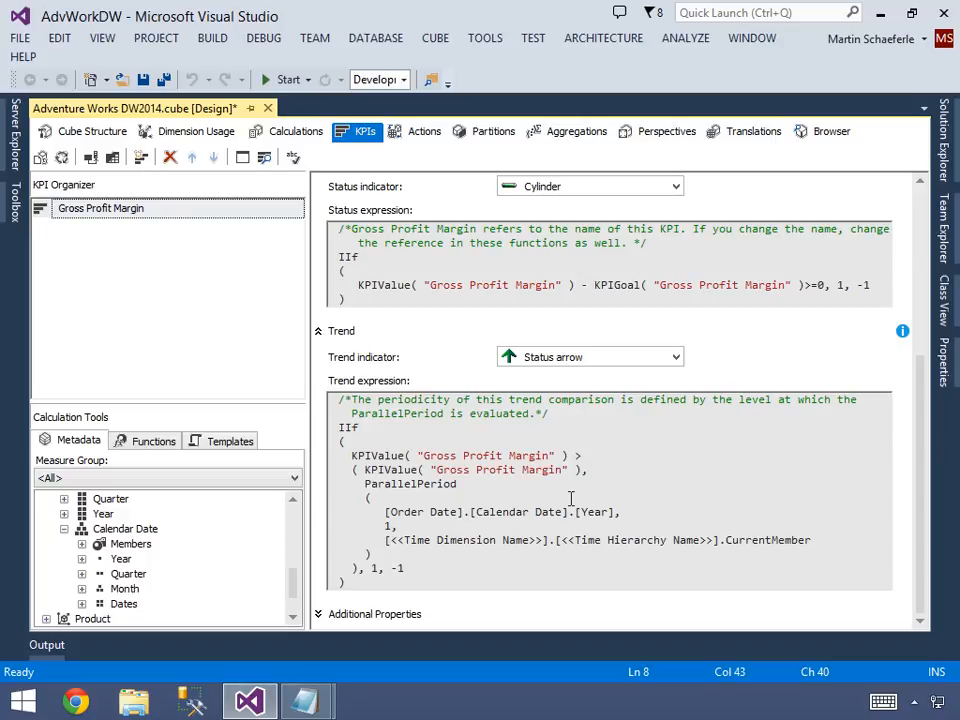
Replace the dimension and hierarchy placeholders before CurrentMember with [Order Date].[Calendar Date], without the Year level.
{"action": "key", "text": "Down"}
{"action": "key", "text": "Home"}
{"action": "key", "text": "Home"}
{"action": "key", "text": "shift+Down"}
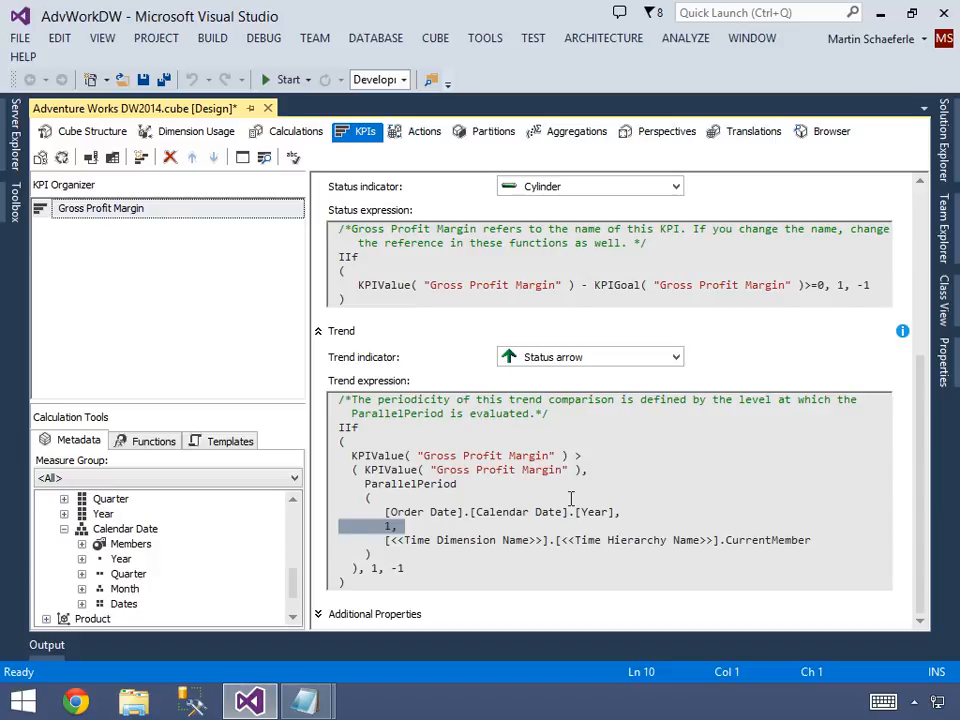
{"action": "key", "text": "Right"}
{"action": "key", "text": "shift+Right"}
{"action": "key", "text": "shift+Right"}
{"action": "key", "text": "shift+Right"}
{"action": "key", "text": "shift+Right"}
{"action": "key", "text": "shift+Right"}
{"action": "key", "text": "shift+Right"}
{"action": "key", "text": "shift+Right"}
{"action": "key", "text": "shift+Right"}
{"action": "key", "text": "shift+Right"}
{"action": "key", "text": "shift+Right"}
{"action": "key", "text": "shift+Right"}
{"action": "key", "text": "shift+Right"}
{"action": "key", "text": "shift+Right"}
{"action": "key", "text": "shift+Right"}
{"action": "key", "text": "shift+Right"}
{"action": "key", "text": "shift+Right"}
{"action": "key", "text": "shift+Right"}
{"action": "key", "text": "shift+Right"}
{"action": "key", "text": "shift+Right"}
{"action": "key", "text": "shift+Right"}
{"action": "key", "text": "shift+Right"}
{"action": "key", "text": "shift+Right"}
{"action": "key", "text": "shift+Right"}
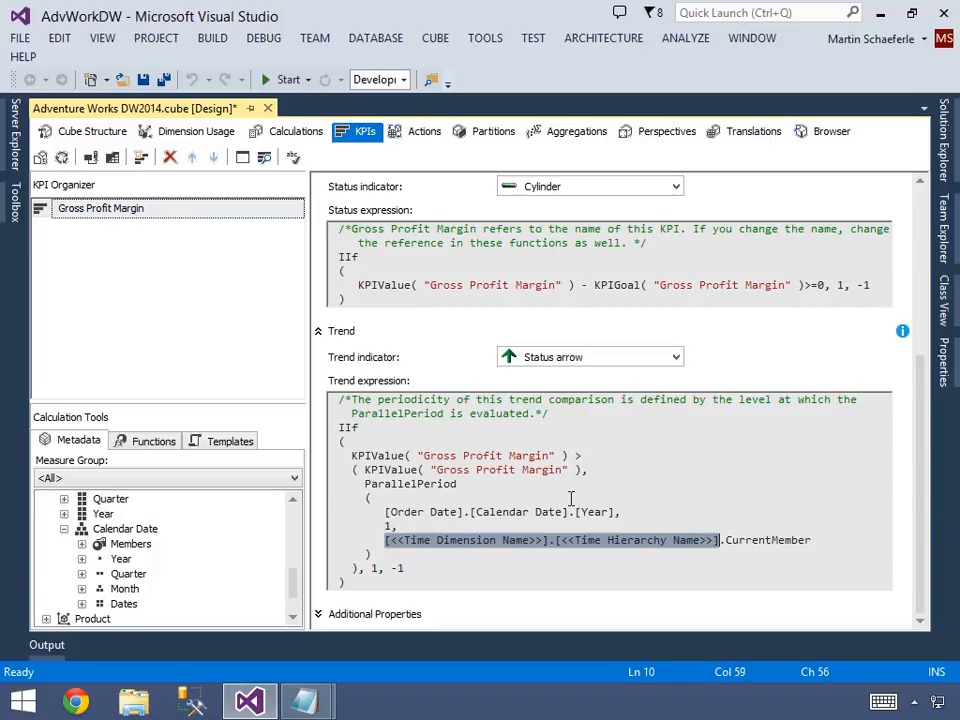
{"action": "key", "text": "ctrl+v"}
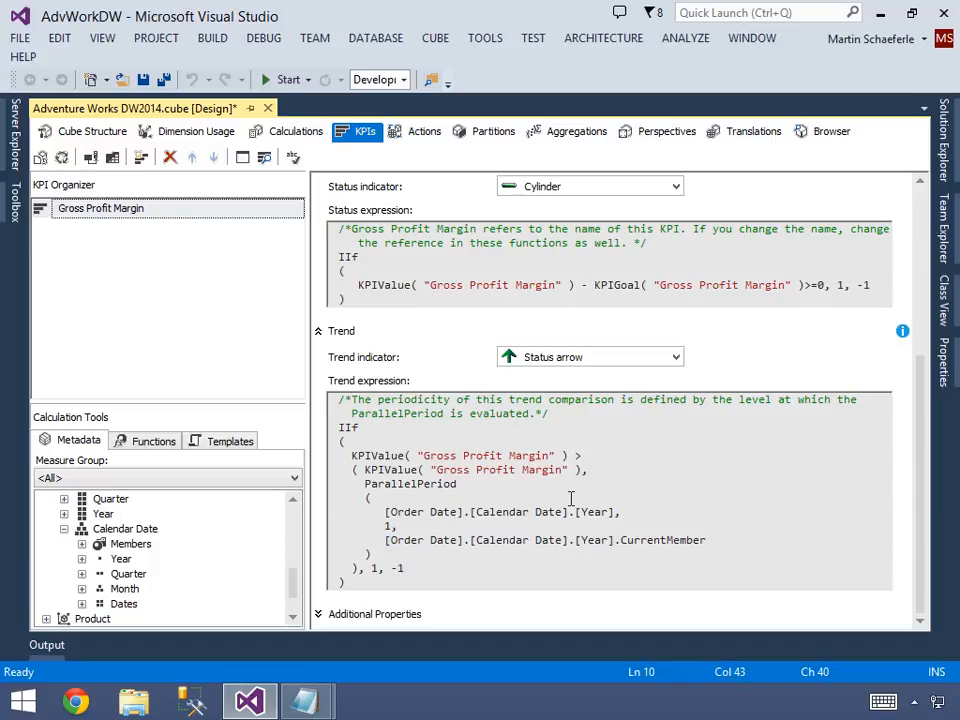
{"action": "key", "text": "BackSpace"}
{"action": "key", "text": "BackSpace"}
{"action": "key", "text": "BackSpace"}
{"action": "key", "text": "BackSpace"}
{"action": "key", "text": "BackSpace"}
{"action": "key", "text": "BackSpace"}
{"action": "key", "text": "BackSpace"}
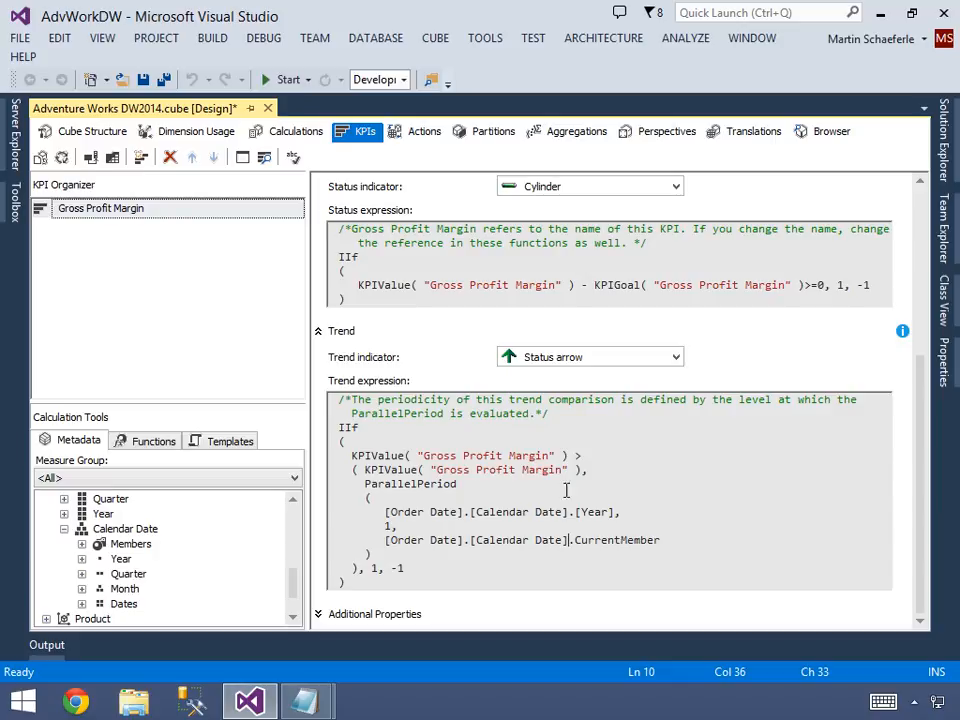
Save the cube and deploy the AdvWorkDW project.
{"action": "left_click", "coordinate": [143, 79]}
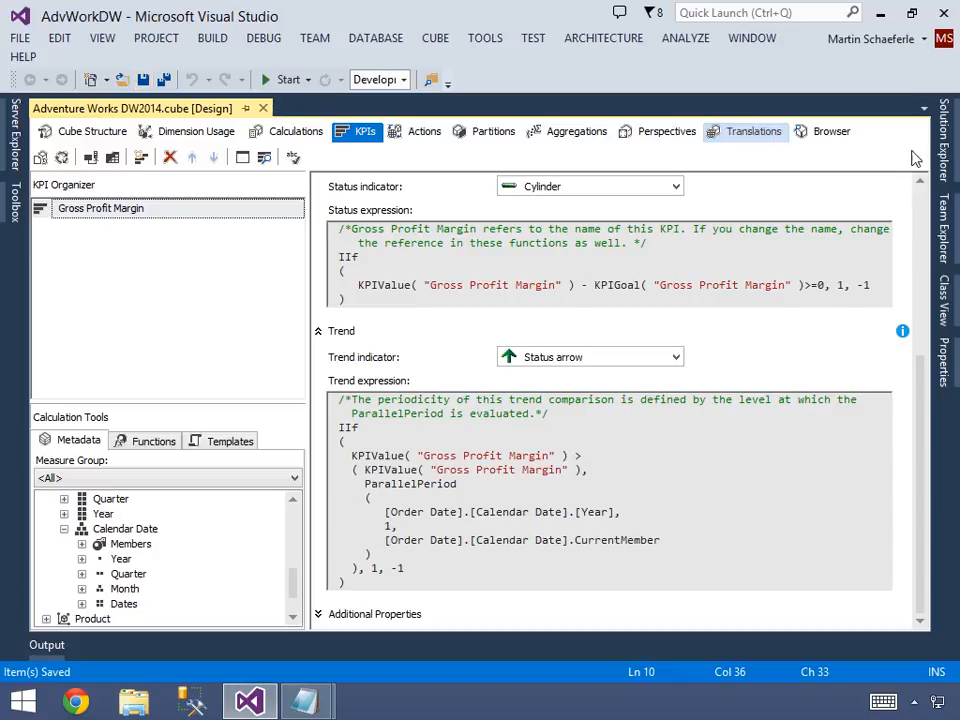
{"action": "left_click", "coordinate": [943, 150]}
{"action": "left_click", "coordinate": [758, 197]}
{"action": "right_click", "coordinate": [758, 197]}
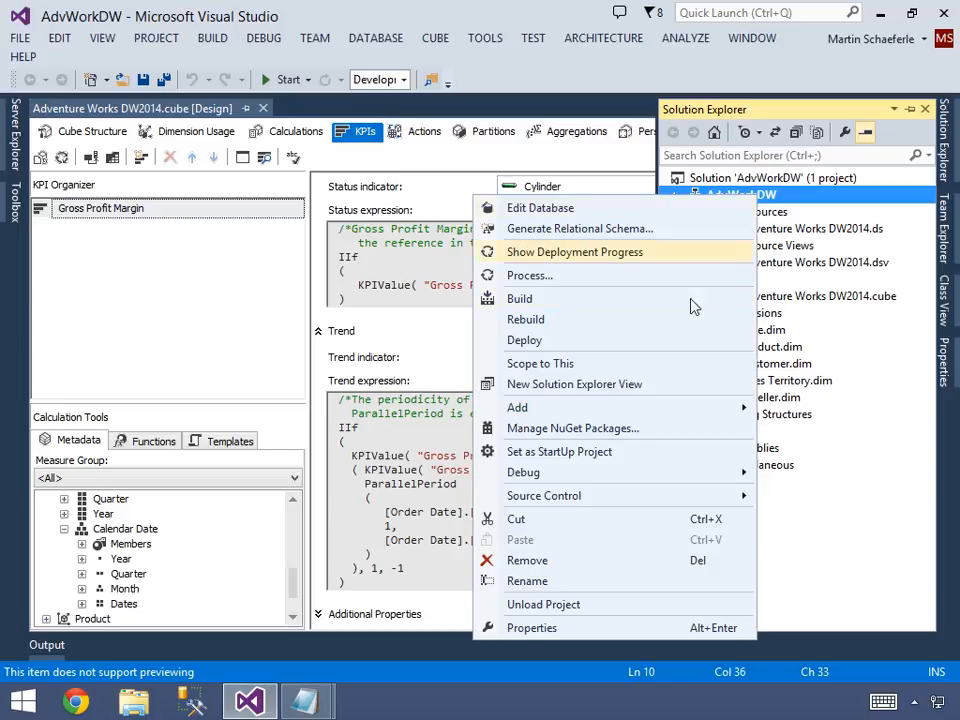
{"action": "left_click", "coordinate": [553, 341]}
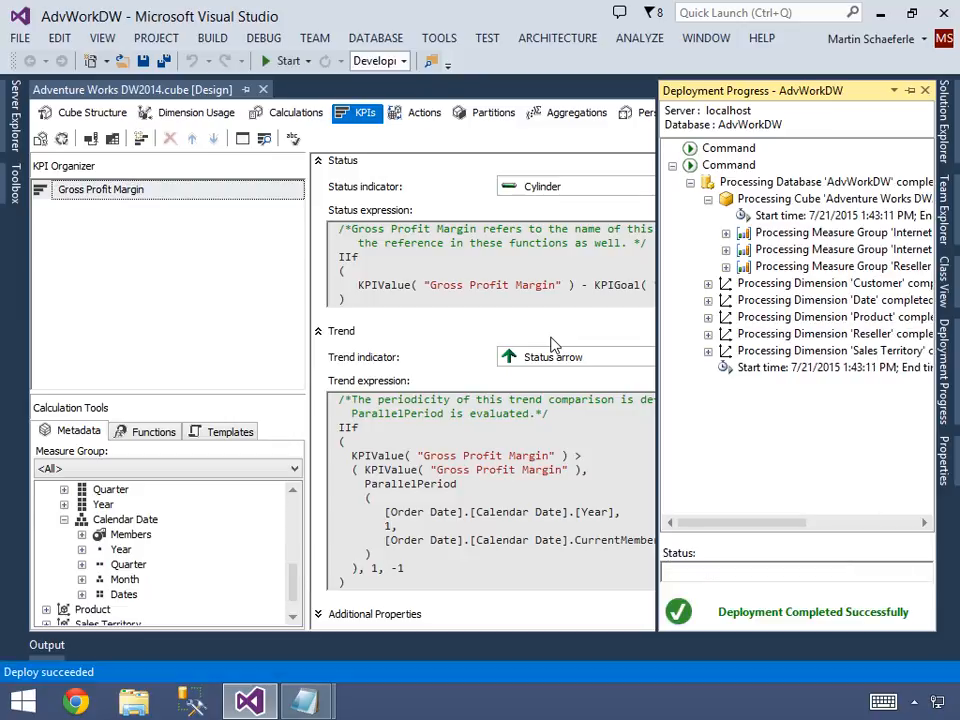
Show the cube's KPIs in browser view and read the Gross Profit Margin KPI's description.
{"action": "left_click", "coordinate": [263, 143]}
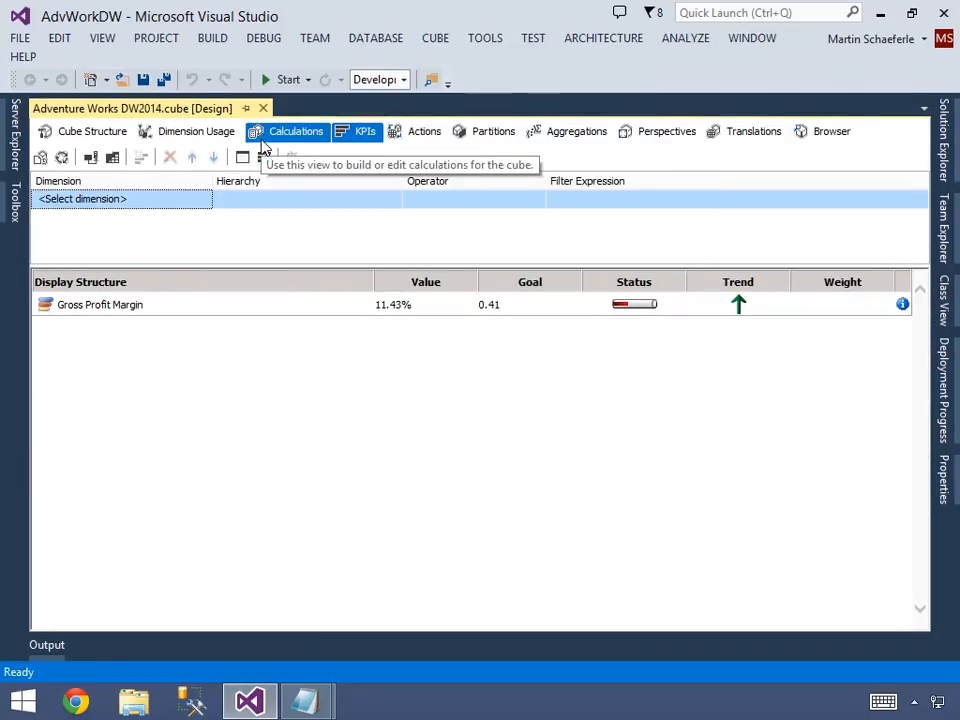
{"action": "left_click", "coordinate": [205, 316]}
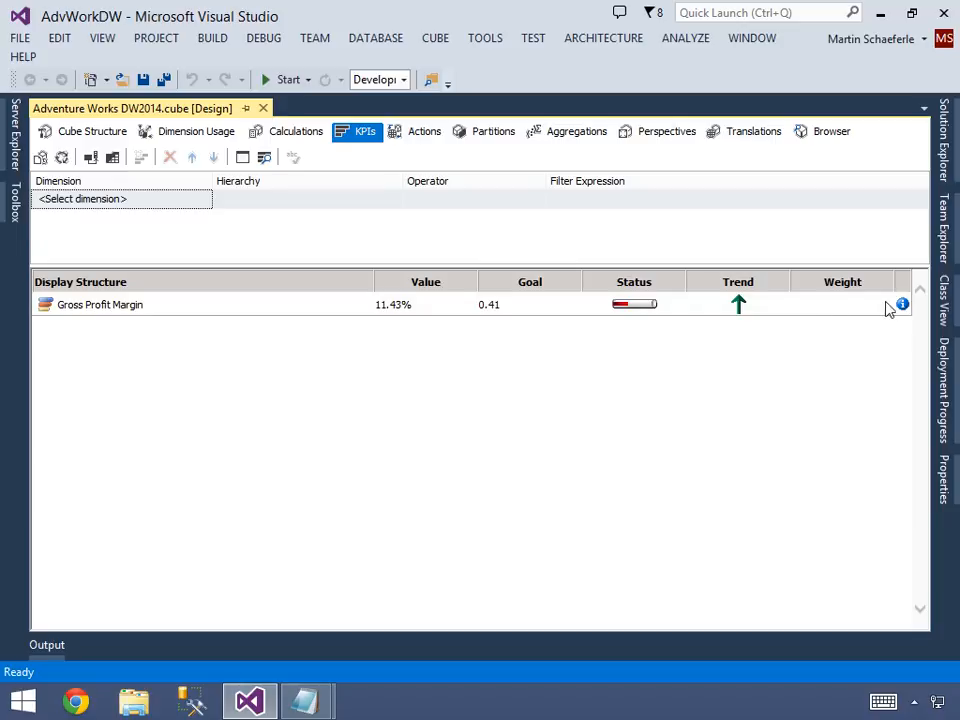
{"action": "mouse_move", "coordinate": [904, 306]}
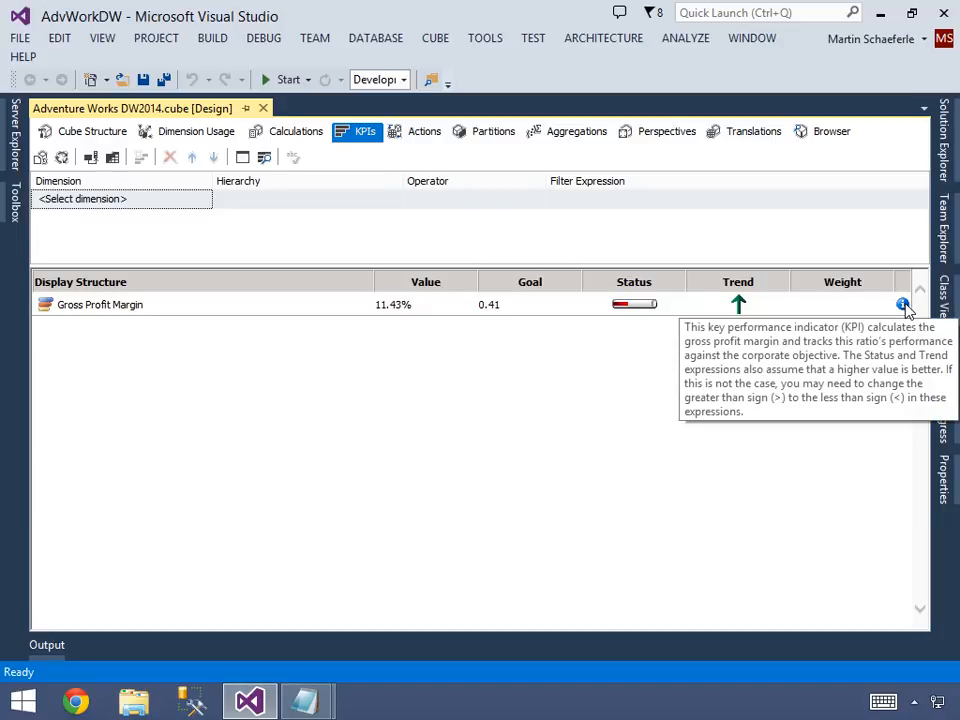
Add a KPI browser filter on the Order Date dimension using its Calendar Date hierarchy.
{"action": "left_click", "coordinate": [200, 206]}
{"action": "left_click", "coordinate": [204, 205]}
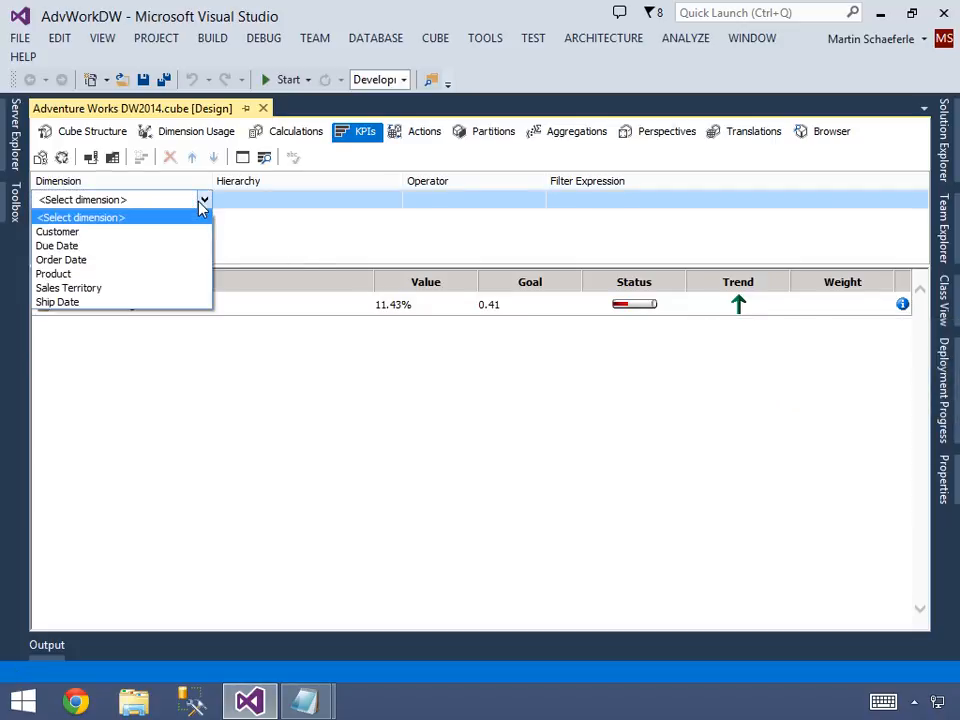
{"action": "left_click", "coordinate": [60, 259]}
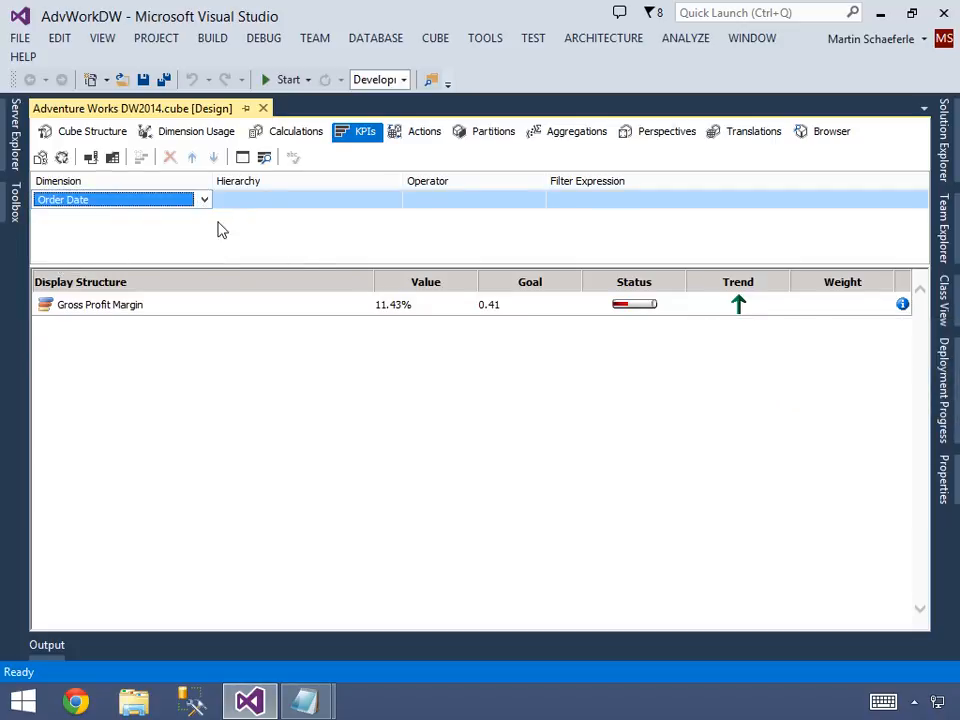
{"action": "left_click", "coordinate": [258, 205]}
{"action": "left_click", "coordinate": [259, 204]}
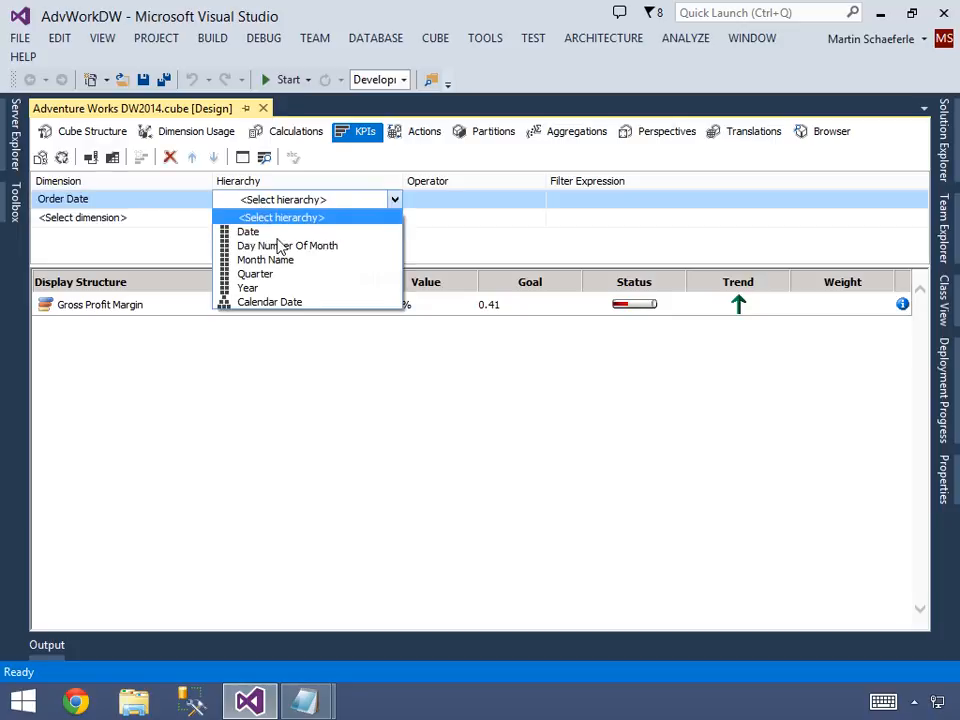
{"action": "left_click", "coordinate": [292, 302]}
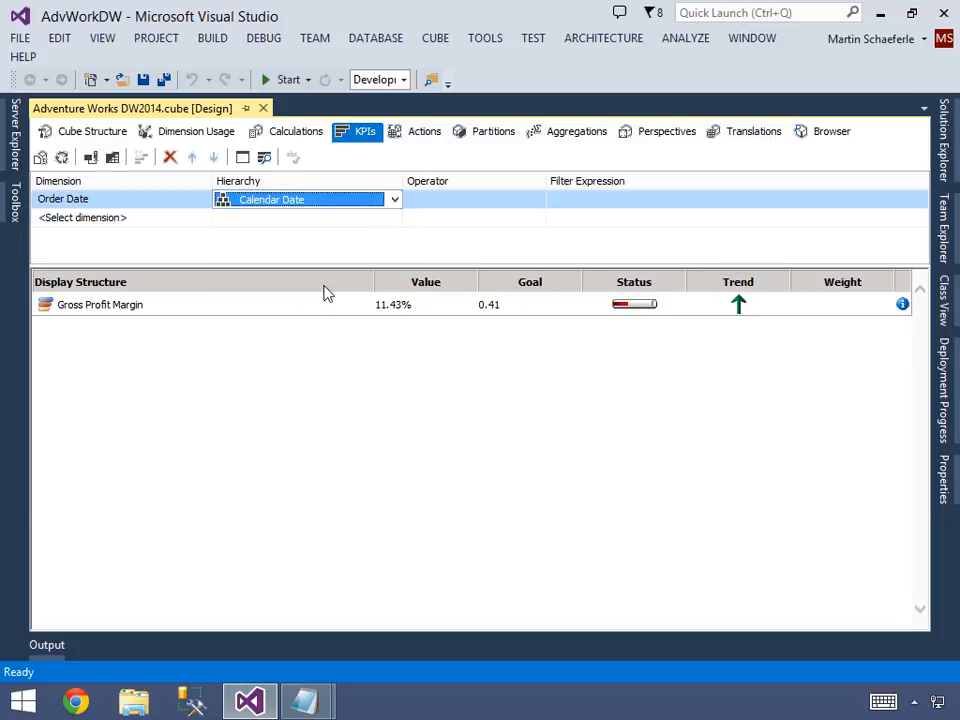
Set the Order Date filter's operator to Equal and its filter expression to 2012, and apply it.
{"action": "left_click", "coordinate": [459, 203]}
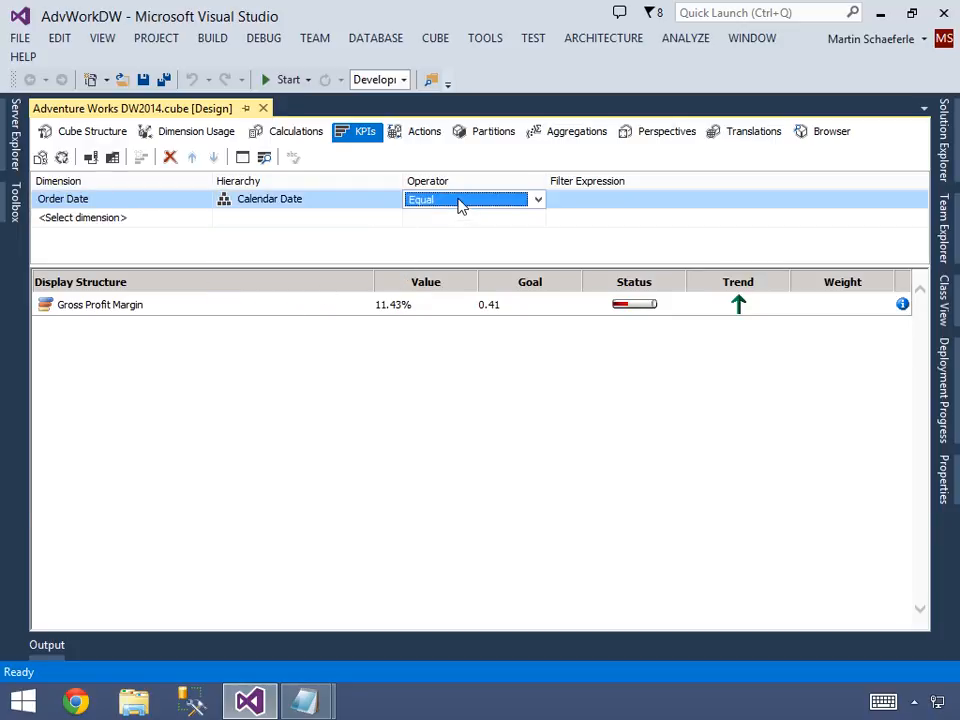
{"action": "left_click", "coordinate": [590, 205]}
{"action": "left_click", "coordinate": [590, 205]}
{"action": "left_click", "coordinate": [572, 232]}
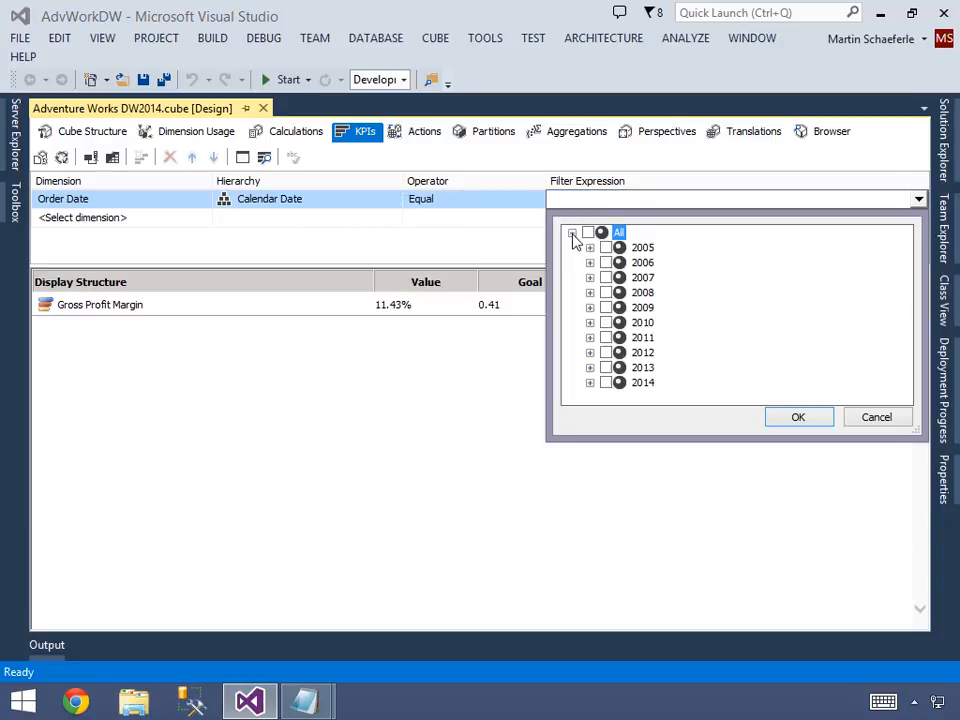
{"action": "left_click", "coordinate": [605, 352]}
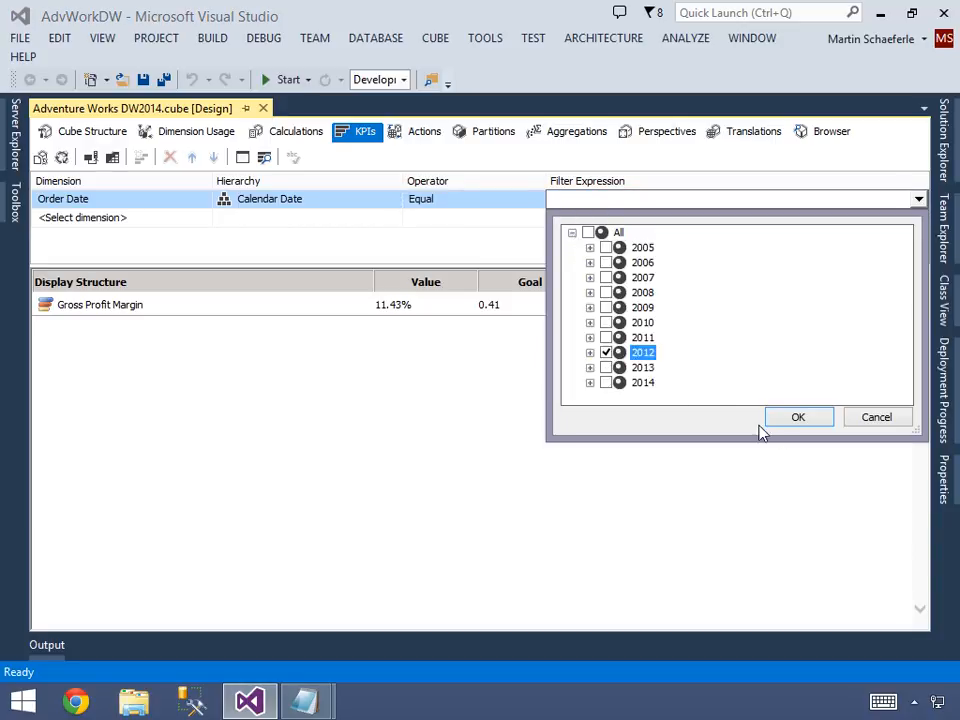
{"action": "left_click", "coordinate": [800, 418]}
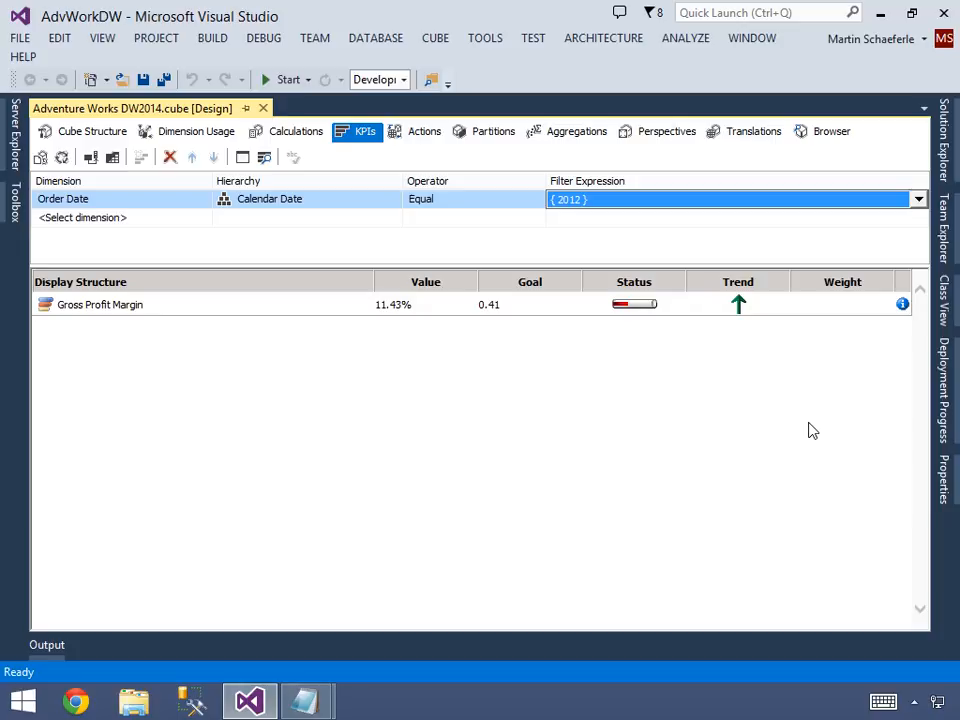
{"action": "left_click", "coordinate": [583, 222]}
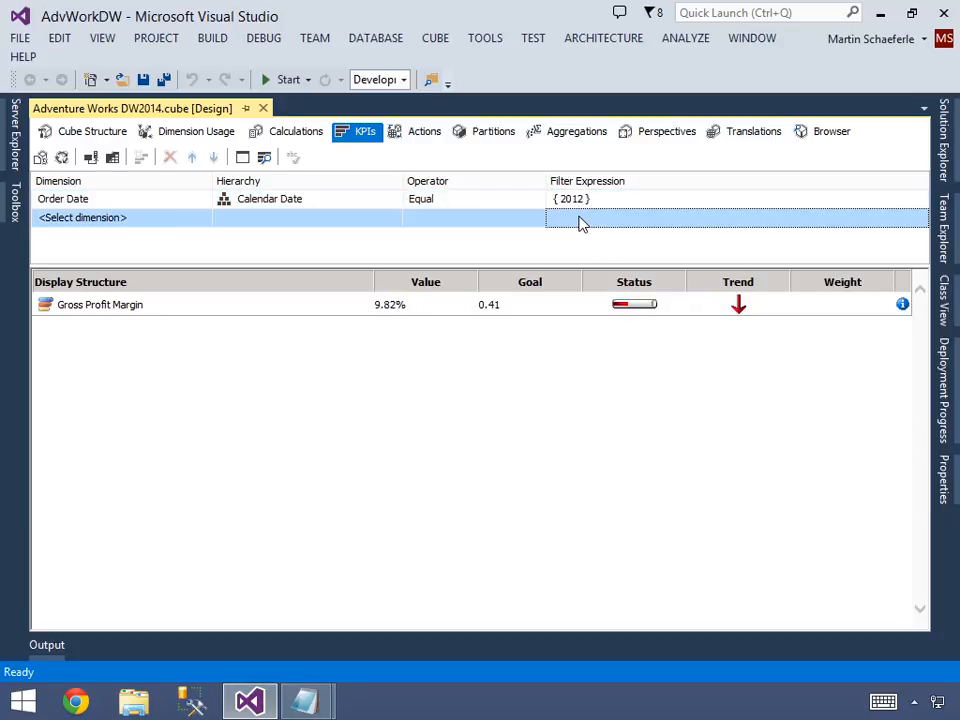
Change the Order Date filter expression to 2011 only and apply it to check the KPI's value.
{"action": "left_click", "coordinate": [420, 315]}
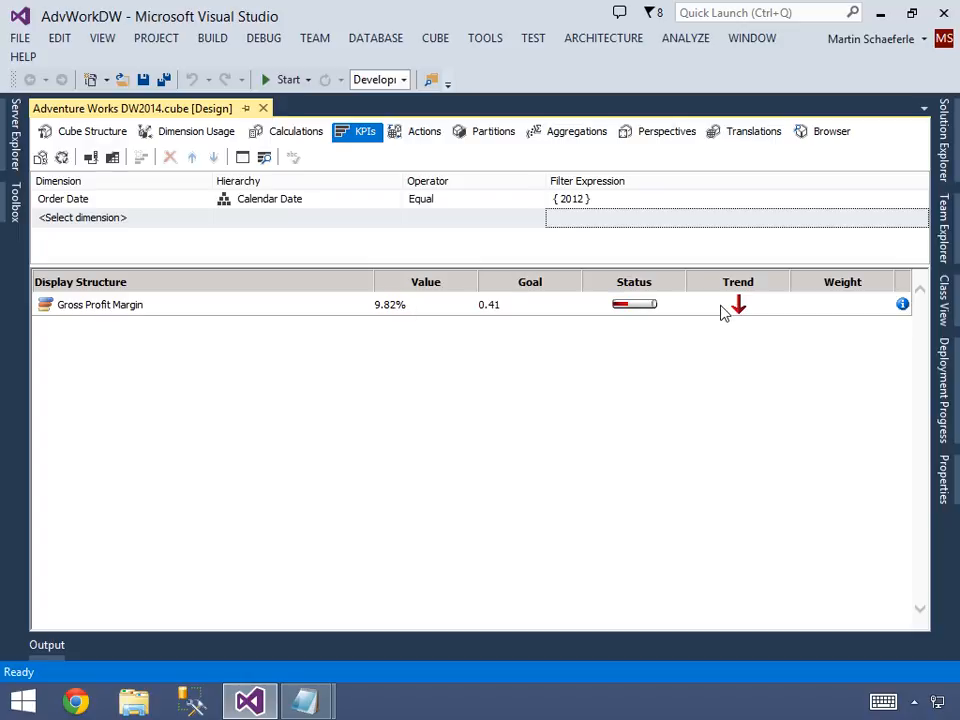
{"action": "left_click", "coordinate": [604, 207]}
{"action": "left_click", "coordinate": [604, 207]}
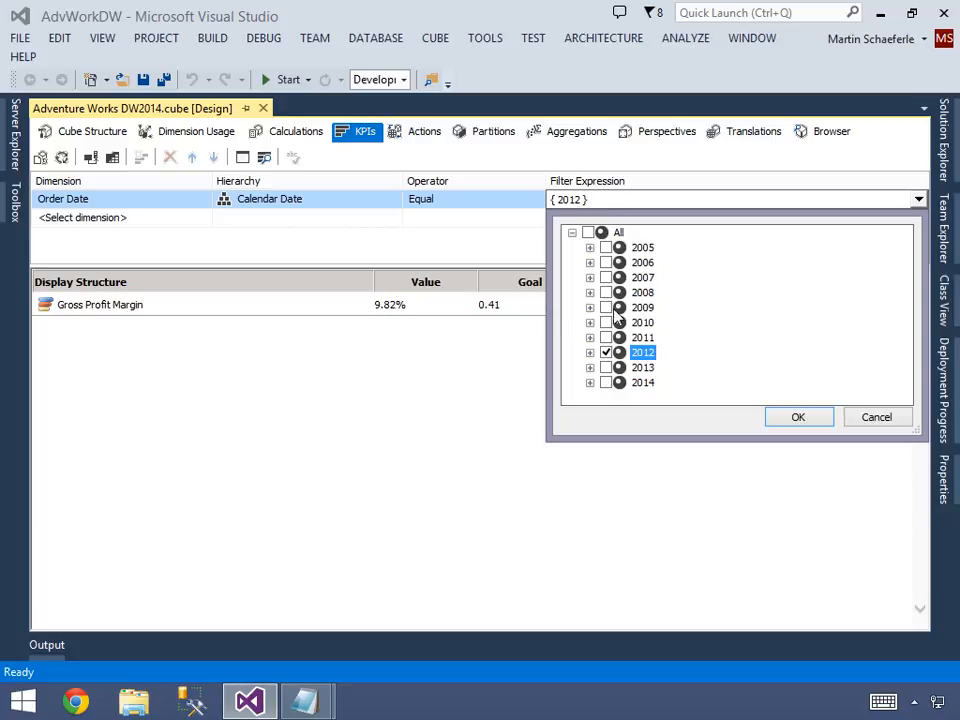
{"action": "left_click", "coordinate": [606, 338]}
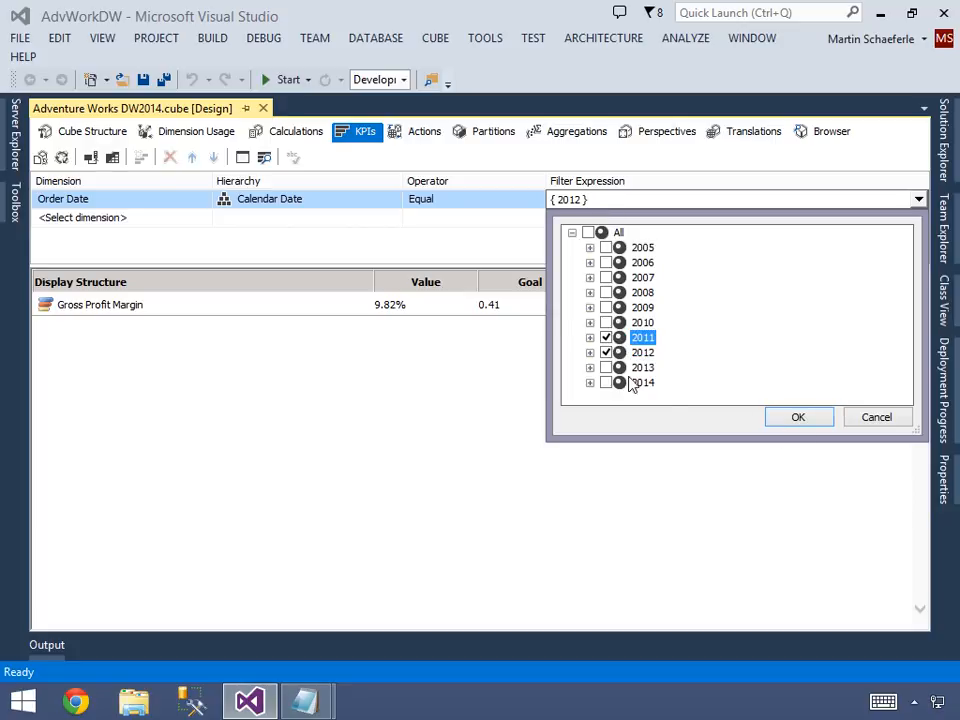
{"action": "left_click", "coordinate": [606, 353]}
{"action": "left_click", "coordinate": [770, 418]}
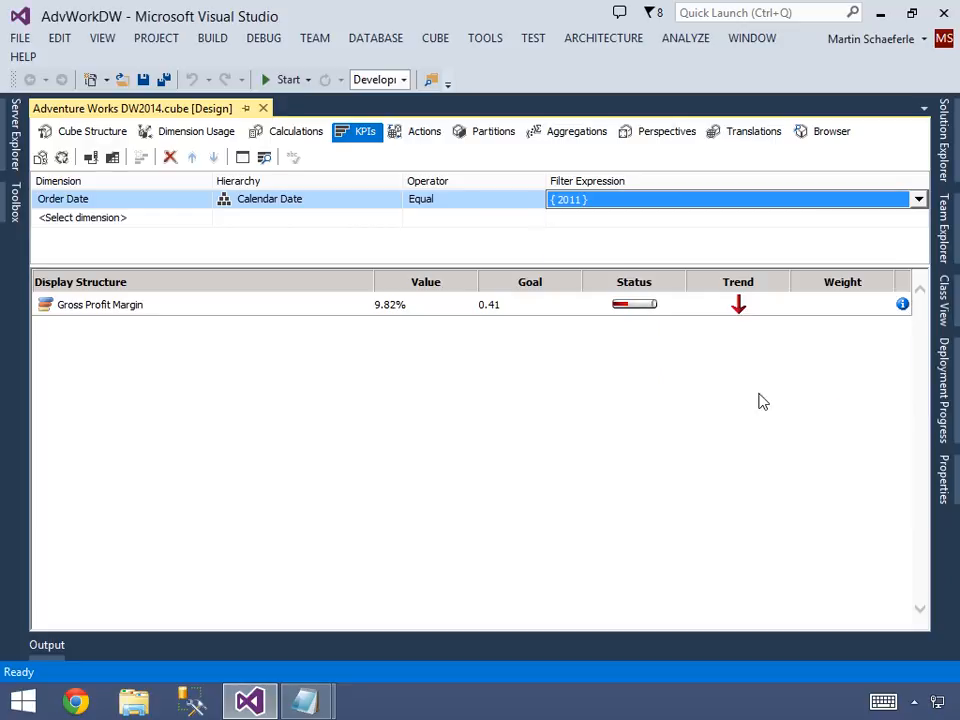
{"action": "left_click", "coordinate": [583, 222]}
{"action": "left_click", "coordinate": [408, 305]}
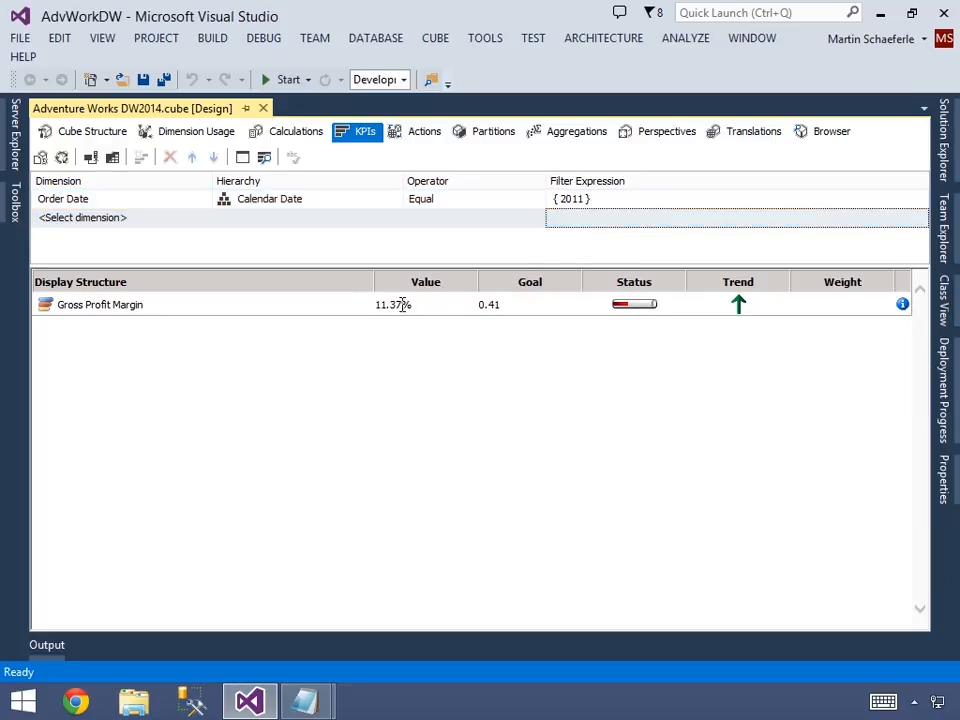
Add a second KPI browser filter on the Product dimension with the Product Category hierarchy and the Equal operator.
{"action": "left_click", "coordinate": [182, 220]}
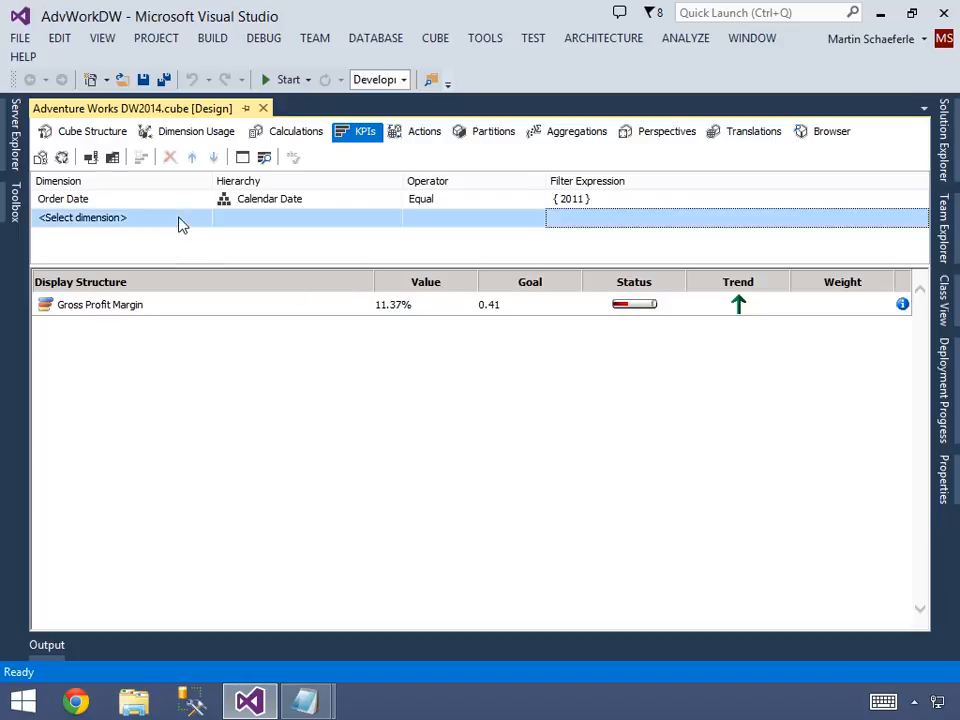
{"action": "left_click", "coordinate": [182, 220]}
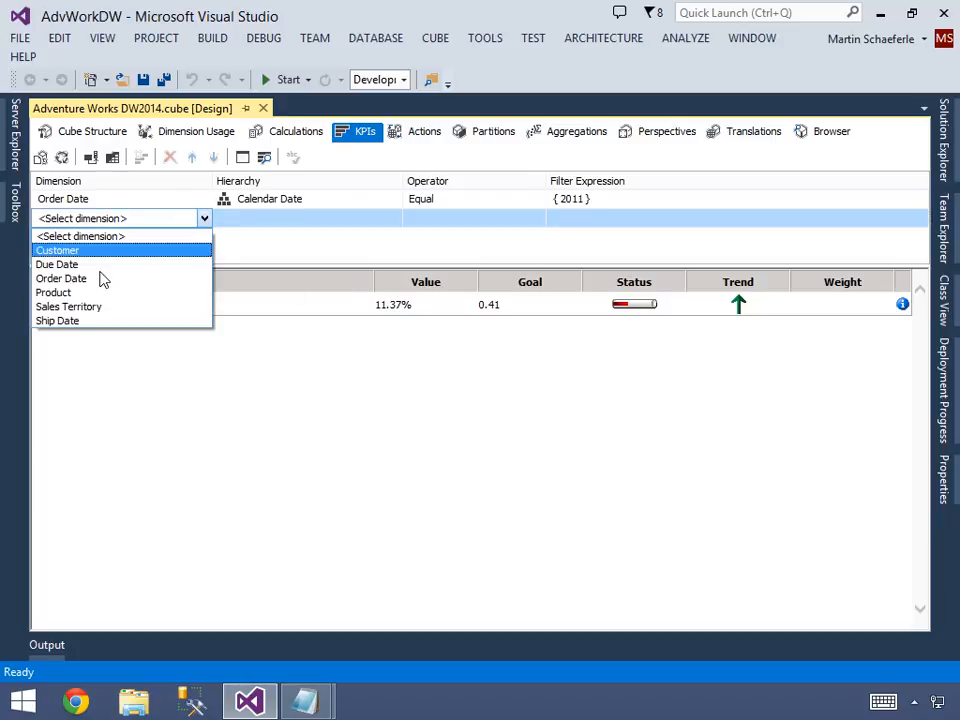
{"action": "left_click", "coordinate": [88, 297]}
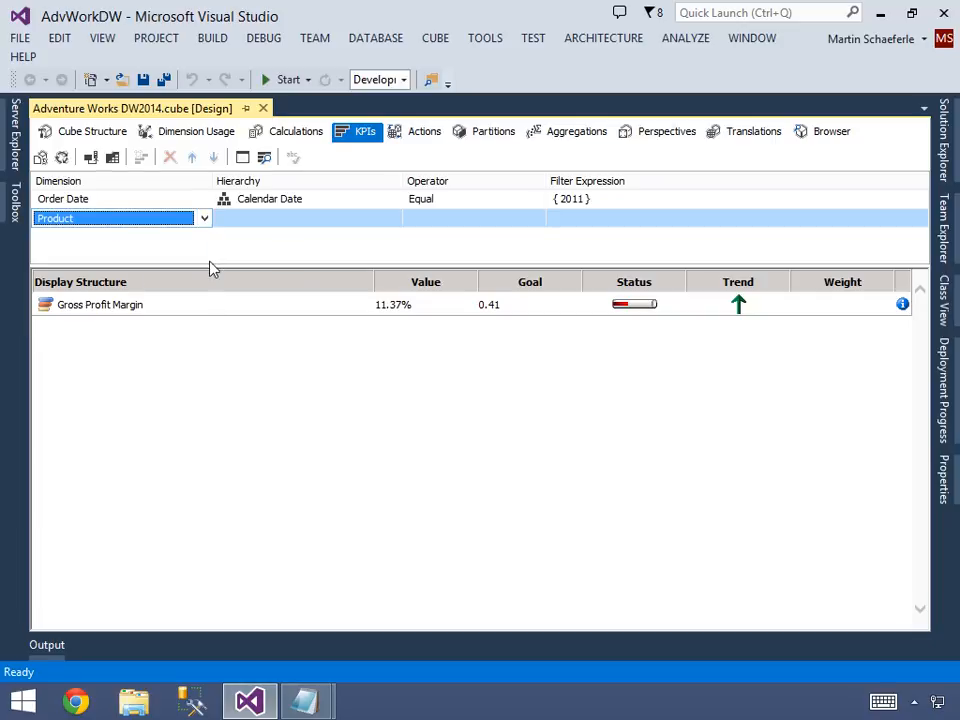
{"action": "left_click", "coordinate": [304, 222]}
{"action": "left_click", "coordinate": [304, 222]}
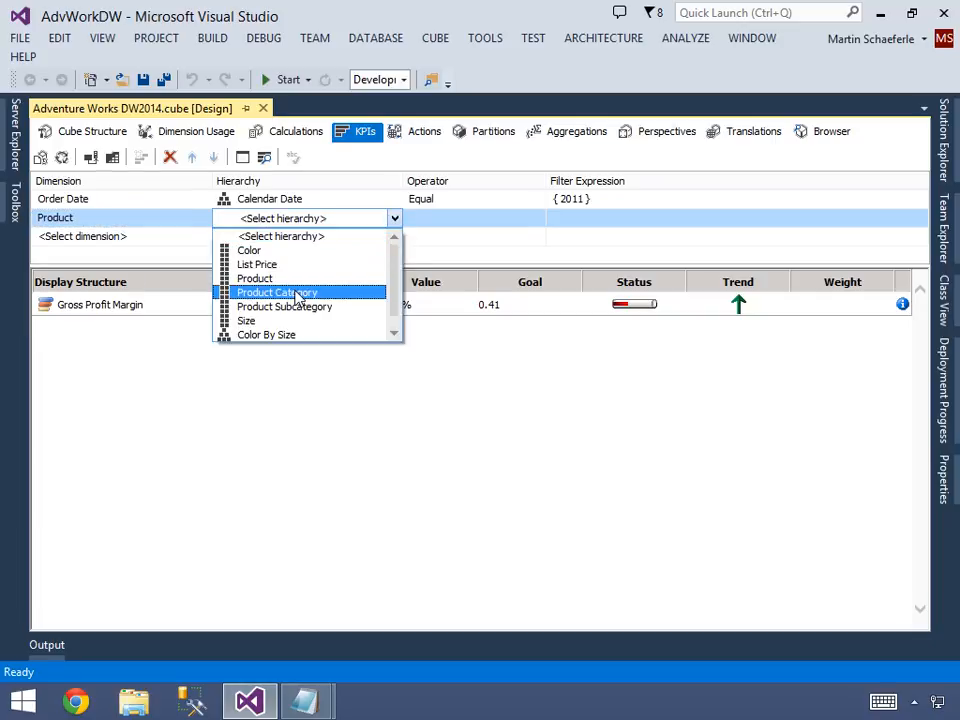
{"action": "left_click", "coordinate": [297, 293]}
{"action": "left_click", "coordinate": [440, 222]}
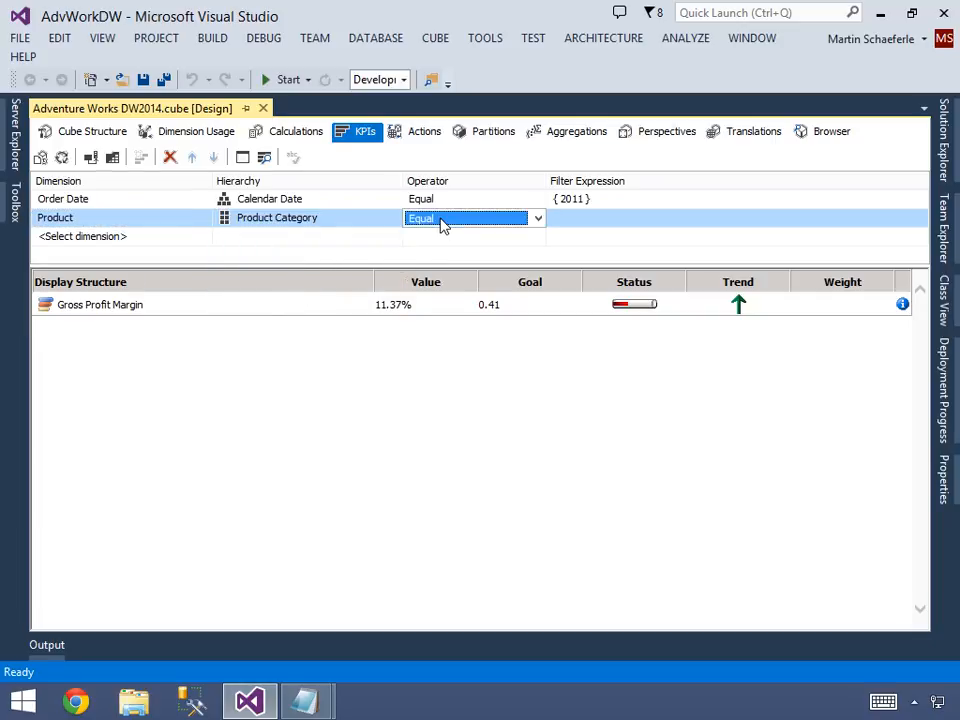
Set the Product Category filter expression to Bikes and apply it to the KPI.
{"action": "left_click", "coordinate": [586, 224]}
{"action": "left_click", "coordinate": [586, 224]}
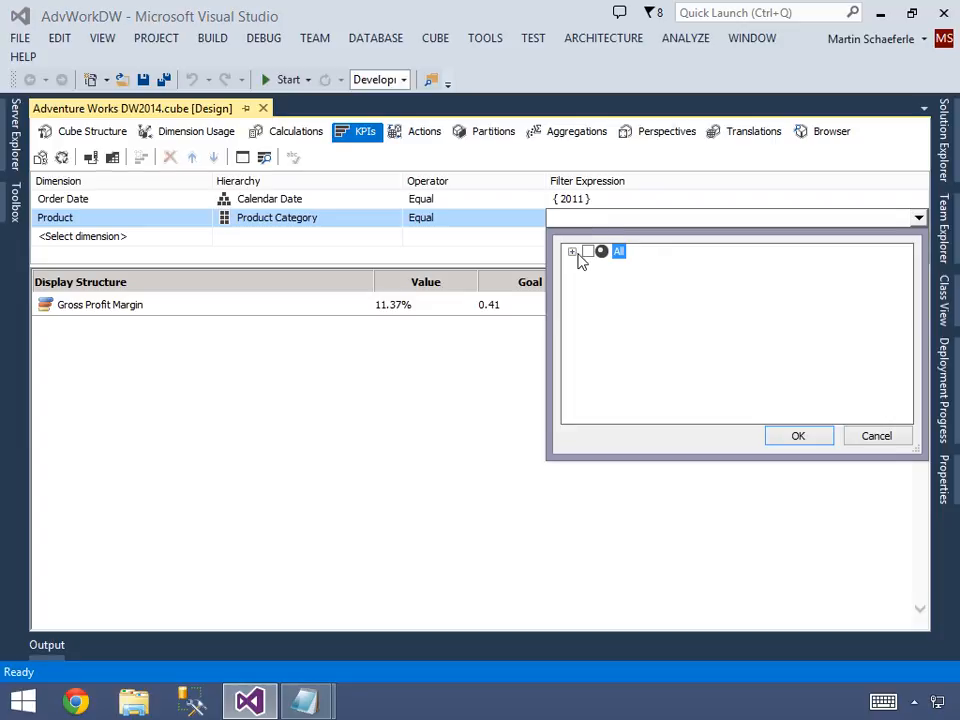
{"action": "left_click", "coordinate": [573, 252]}
{"action": "left_click", "coordinate": [605, 267]}
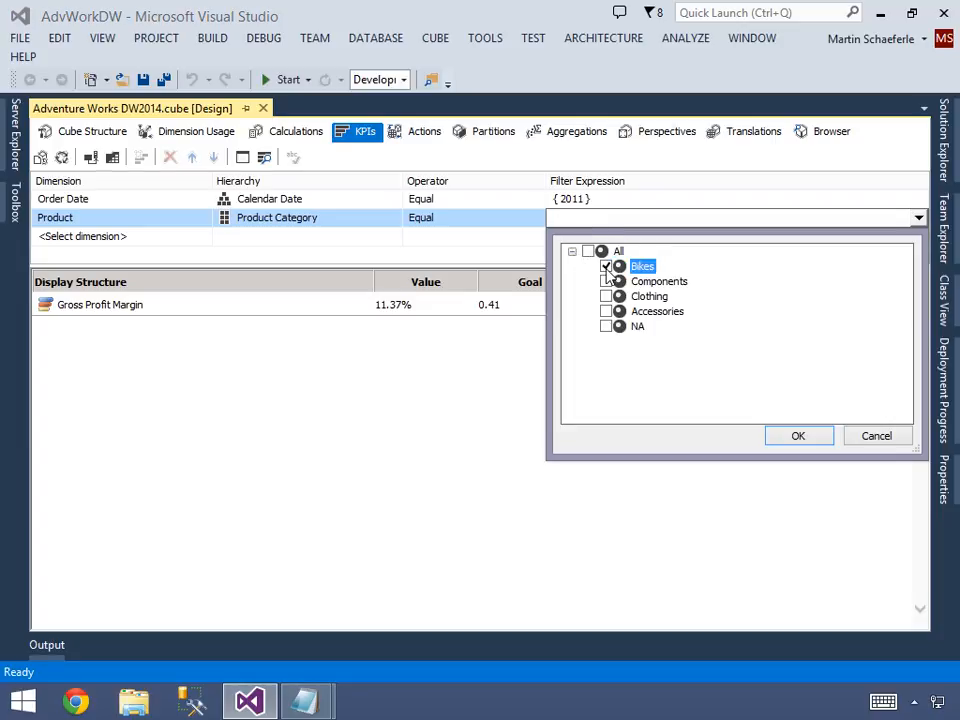
{"action": "left_click", "coordinate": [790, 438]}
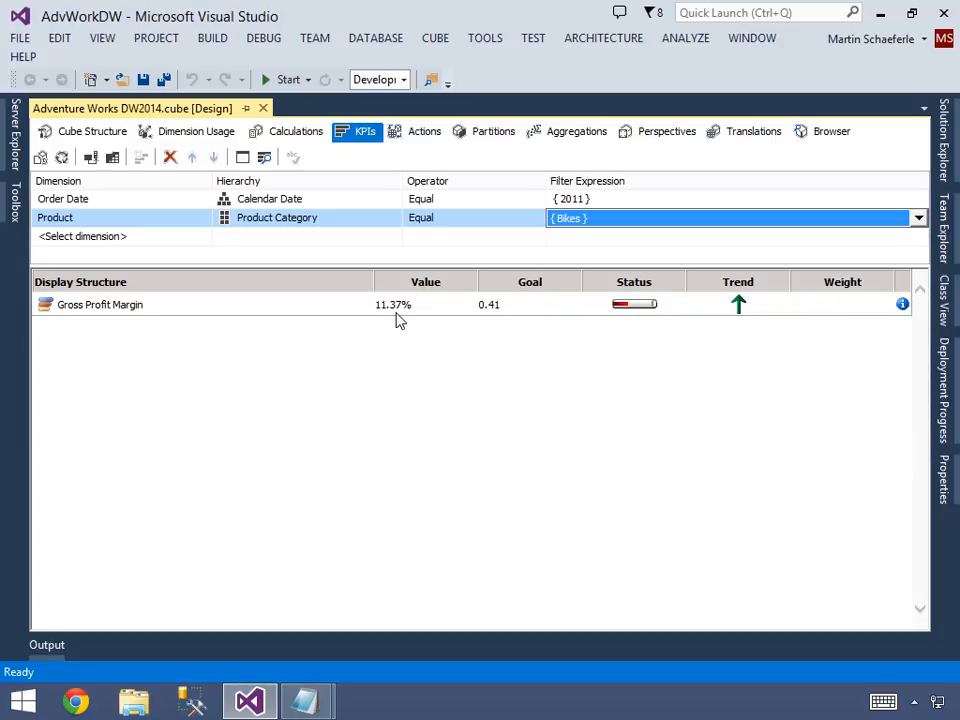
{"action": "left_click", "coordinate": [568, 240]}
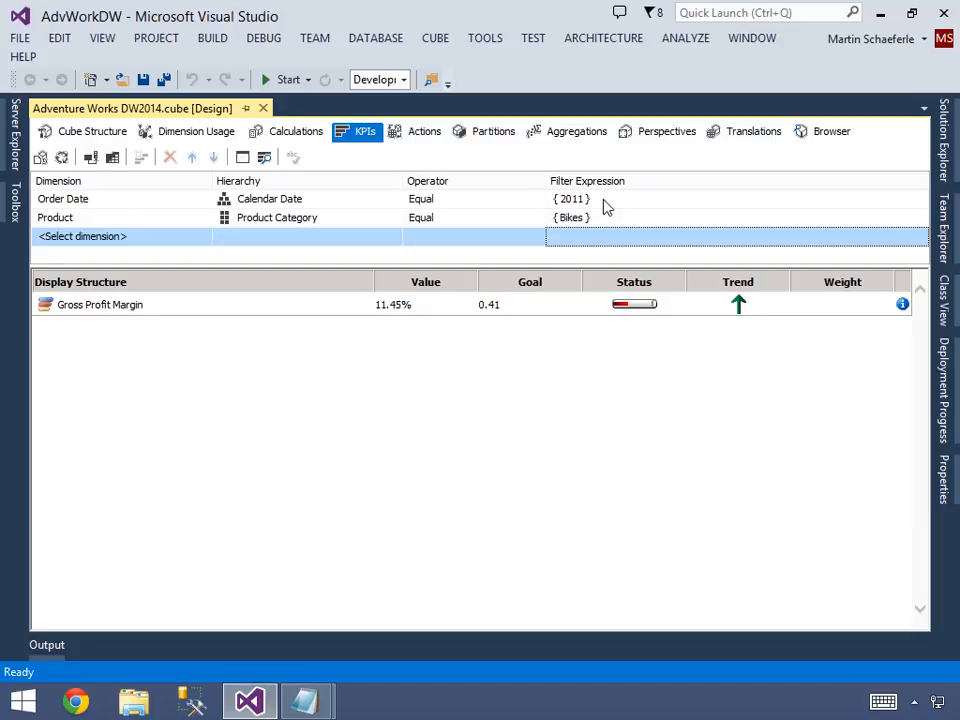
Switch the Order Date filter expression to 2012 only and apply it.
{"action": "left_click", "coordinate": [603, 203]}
{"action": "left_click", "coordinate": [600, 200]}
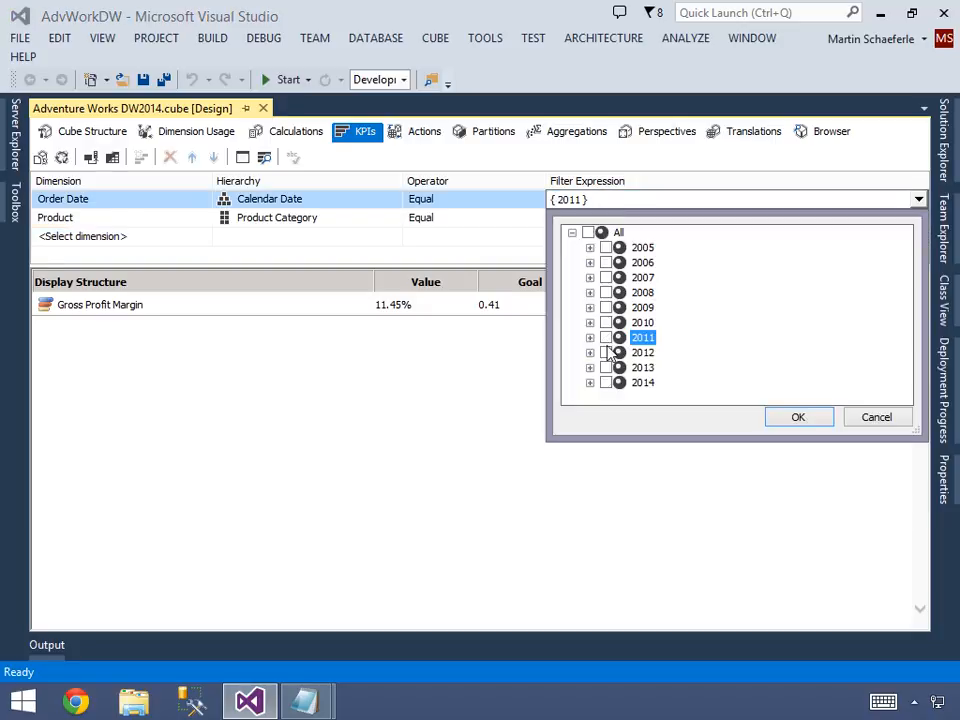
{"action": "left_click", "coordinate": [606, 352]}
{"action": "left_click", "coordinate": [785, 420]}
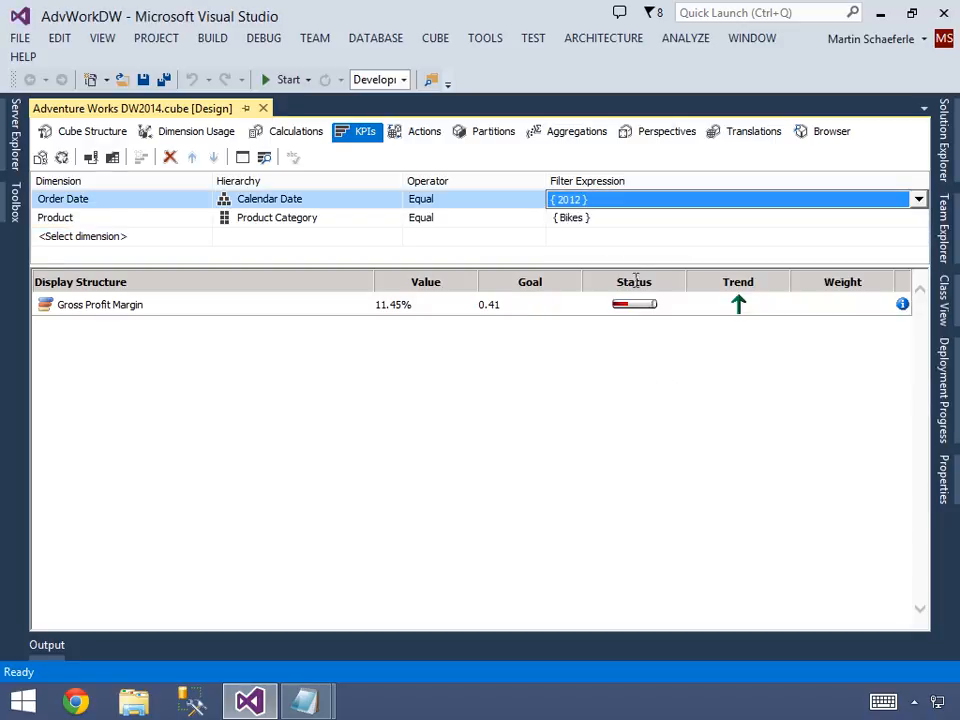
{"action": "left_click", "coordinate": [597, 238]}
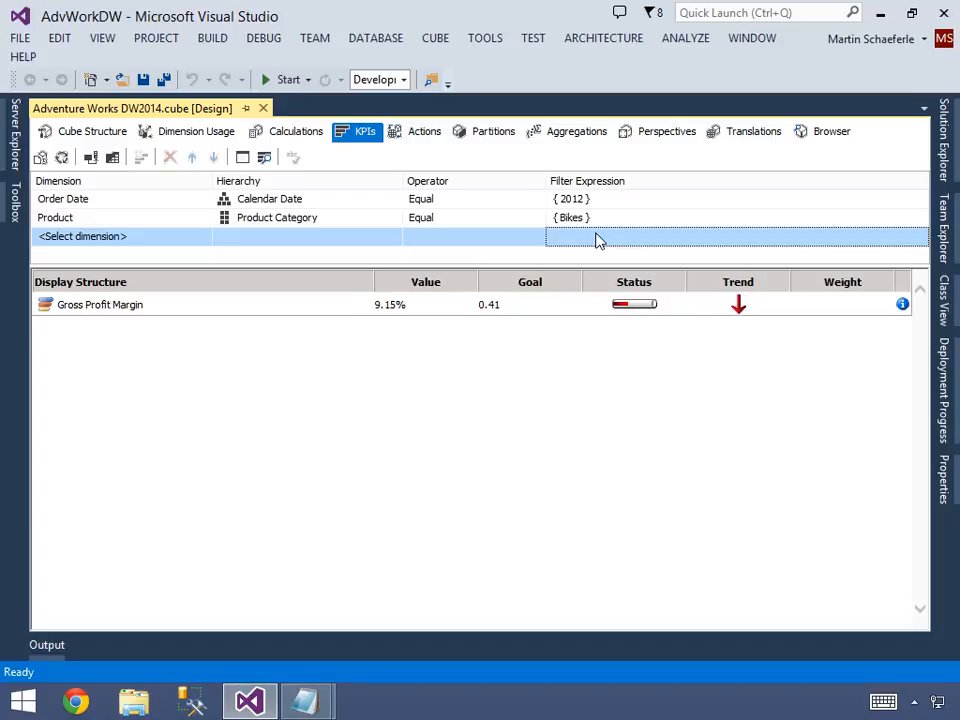
{"action": "left_click", "coordinate": [414, 312]}
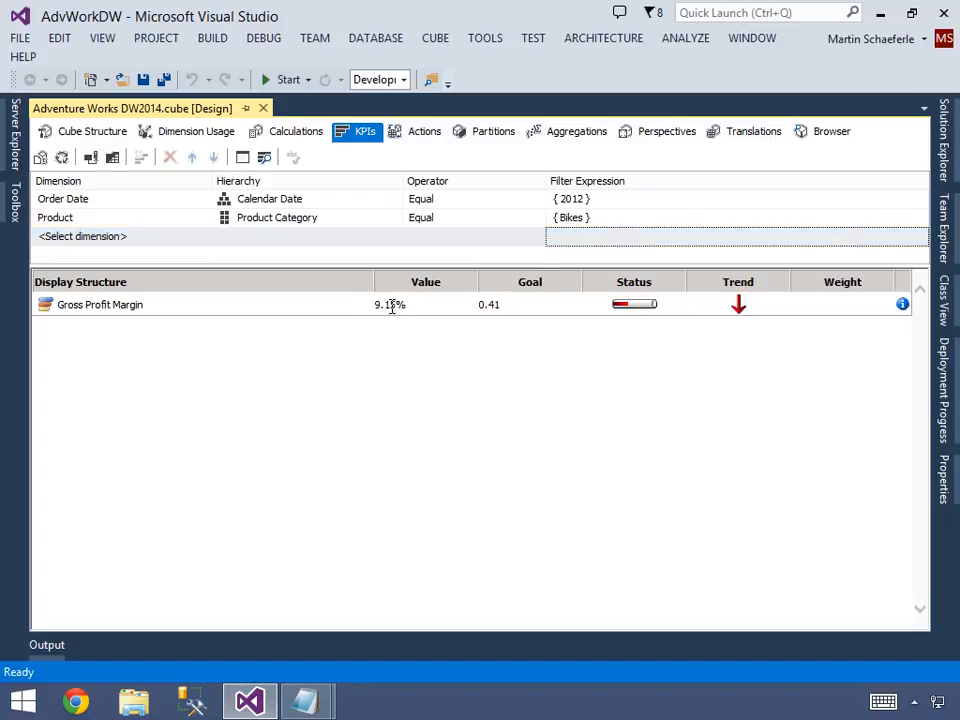
Replace the Product Category filter selection with Components and apply it to the KPI.
{"action": "left_click", "coordinate": [592, 219]}
{"action": "left_click", "coordinate": [423, 313]}
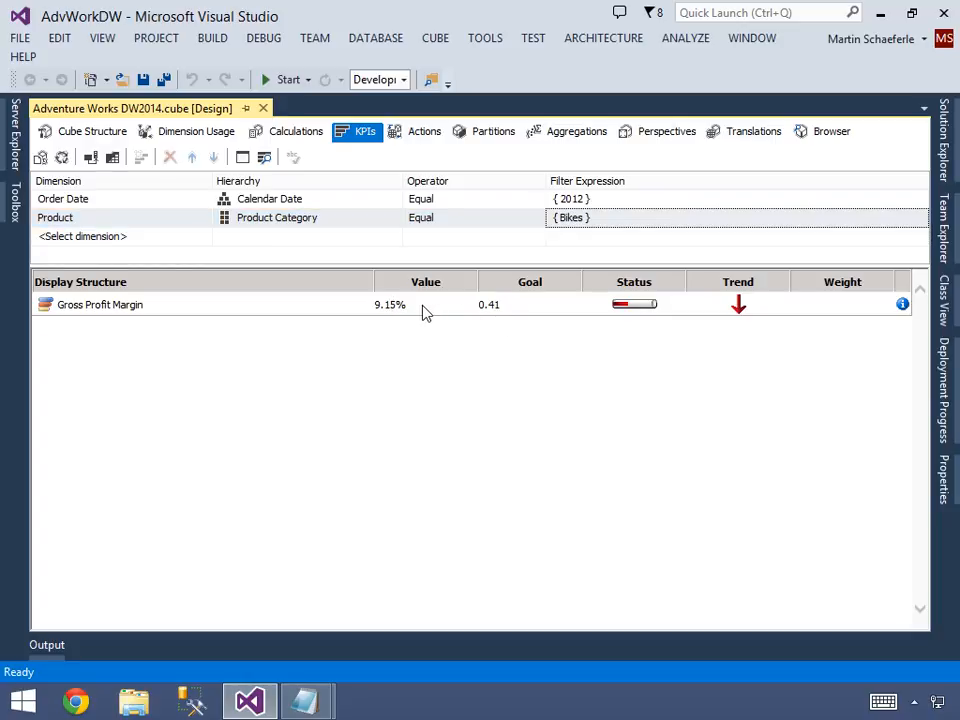
{"action": "left_click", "coordinate": [612, 220]}
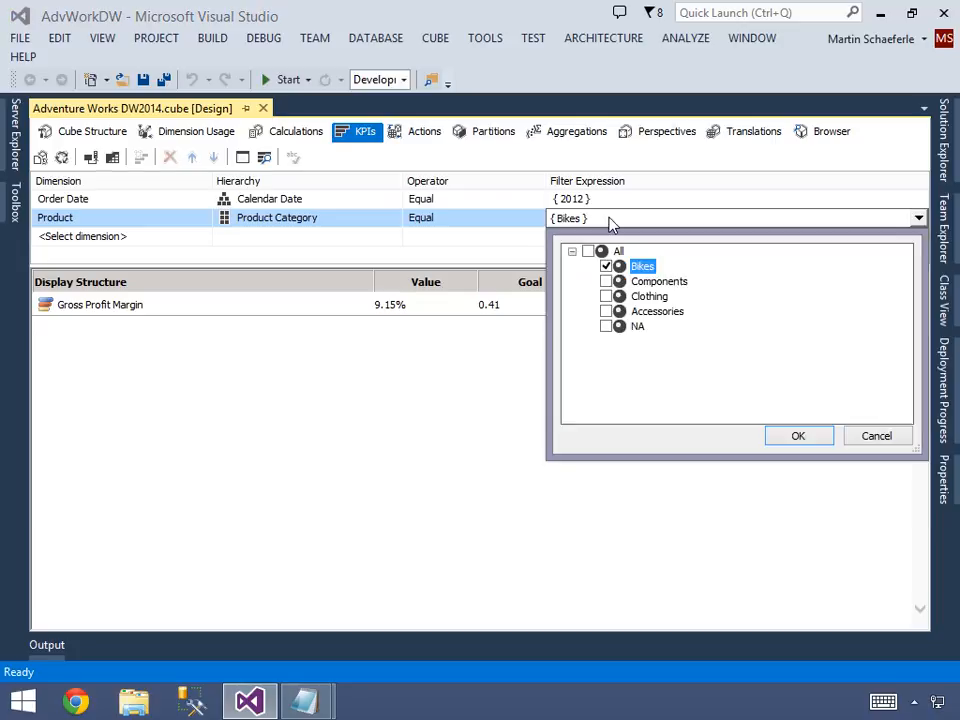
{"action": "left_click", "coordinate": [606, 267]}
{"action": "left_click", "coordinate": [605, 281]}
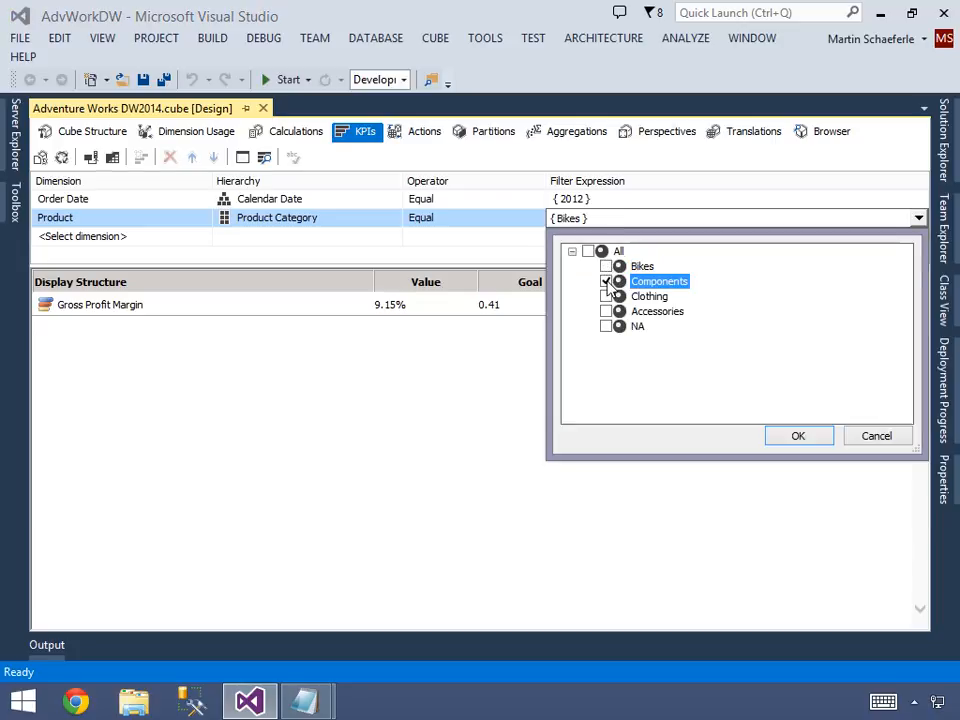
{"action": "left_click", "coordinate": [793, 436]}
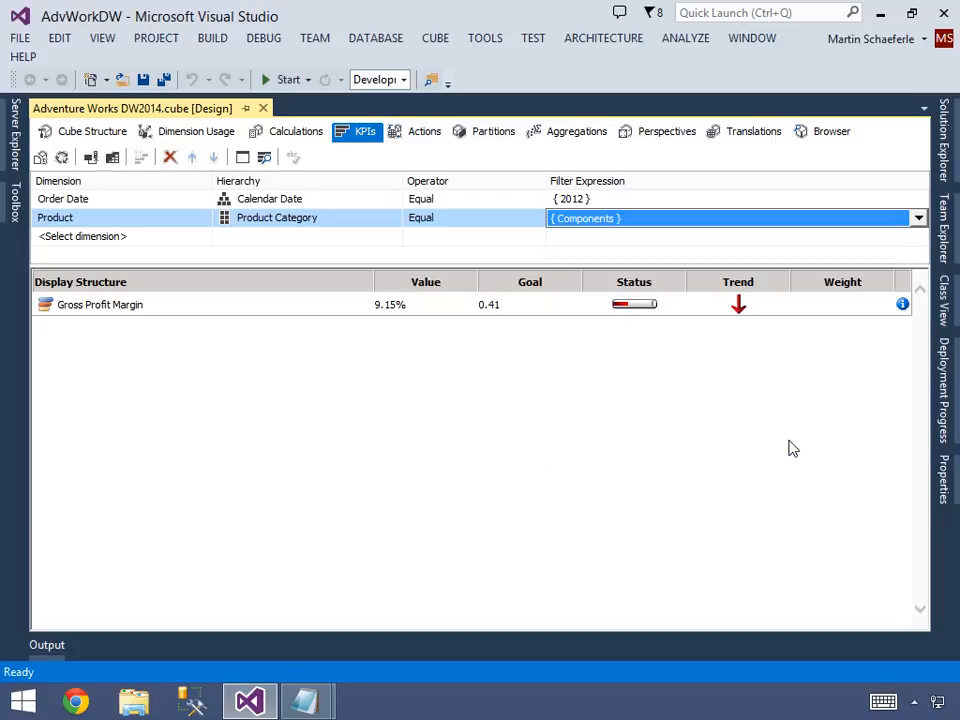
{"action": "left_click", "coordinate": [581, 242]}
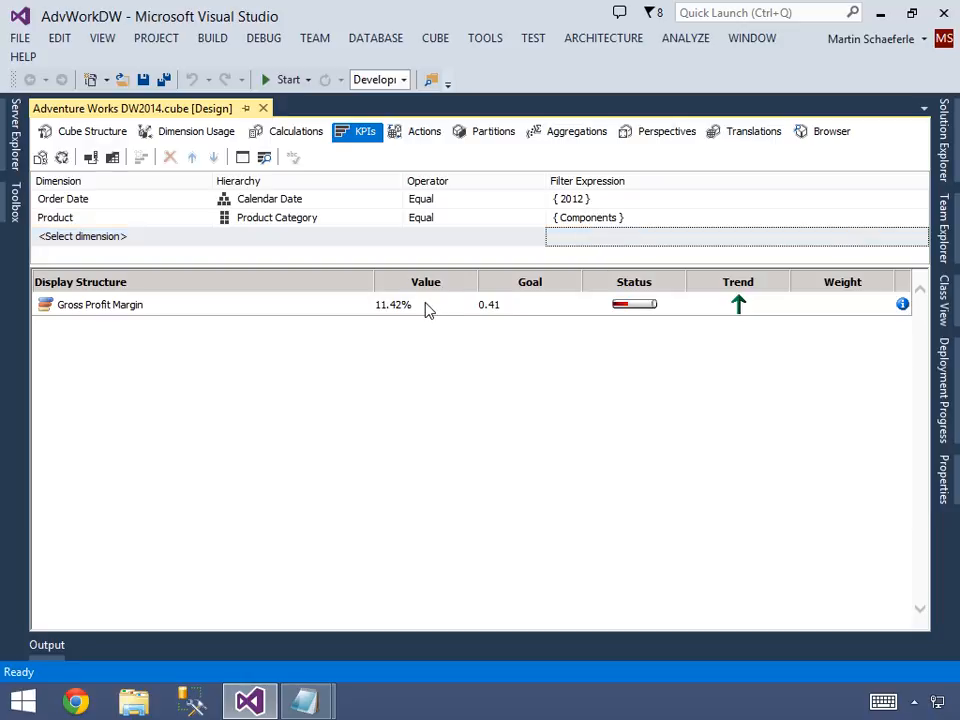
Replace the Product Category filter selection with Clothing and apply it to the KPI.
{"action": "left_click", "coordinate": [639, 221]}
{"action": "left_click", "coordinate": [639, 221]}
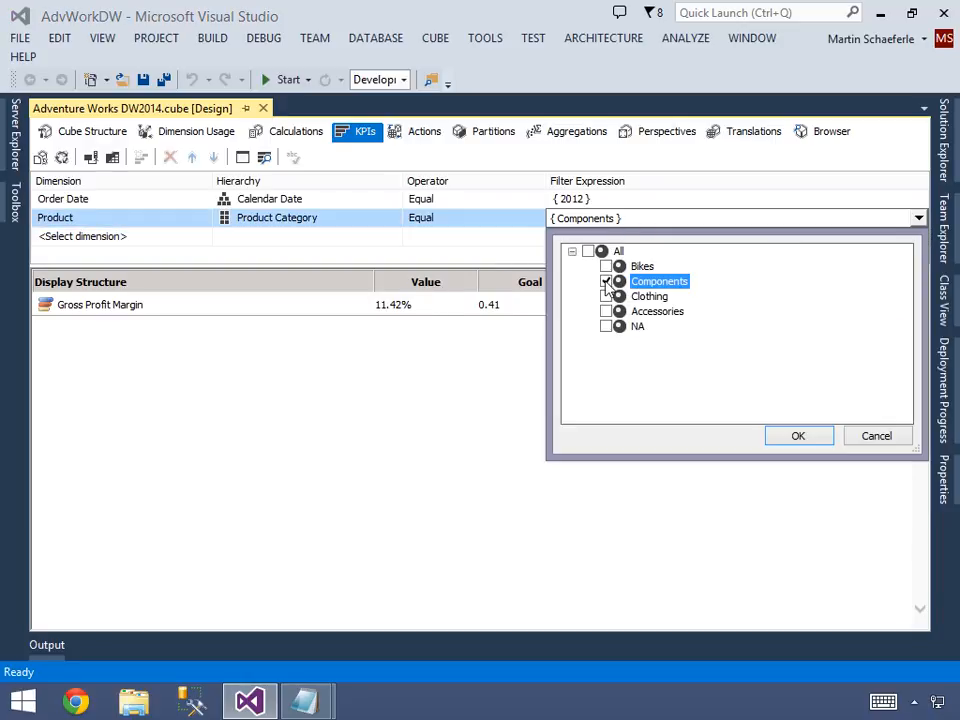
{"action": "left_click", "coordinate": [605, 281]}
{"action": "left_click", "coordinate": [605, 296]}
{"action": "left_click", "coordinate": [783, 437]}
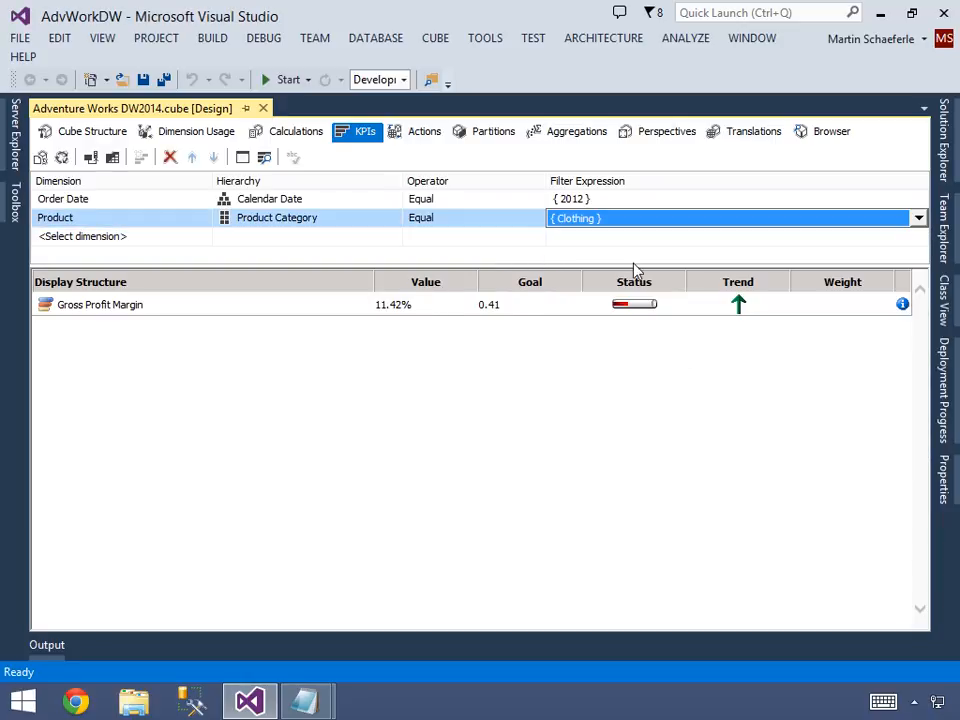
{"action": "left_click", "coordinate": [613, 242]}
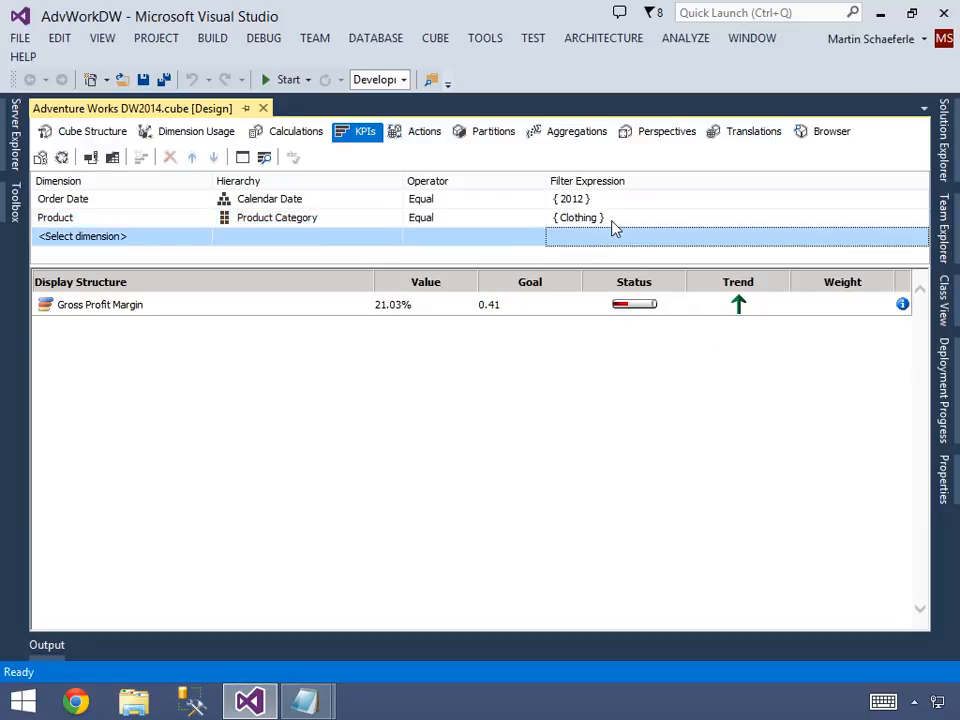
Replace the Product Category filter selection with Accessories and apply it to the KPI.
{"action": "left_click", "coordinate": [620, 222]}
{"action": "left_click", "coordinate": [624, 221]}
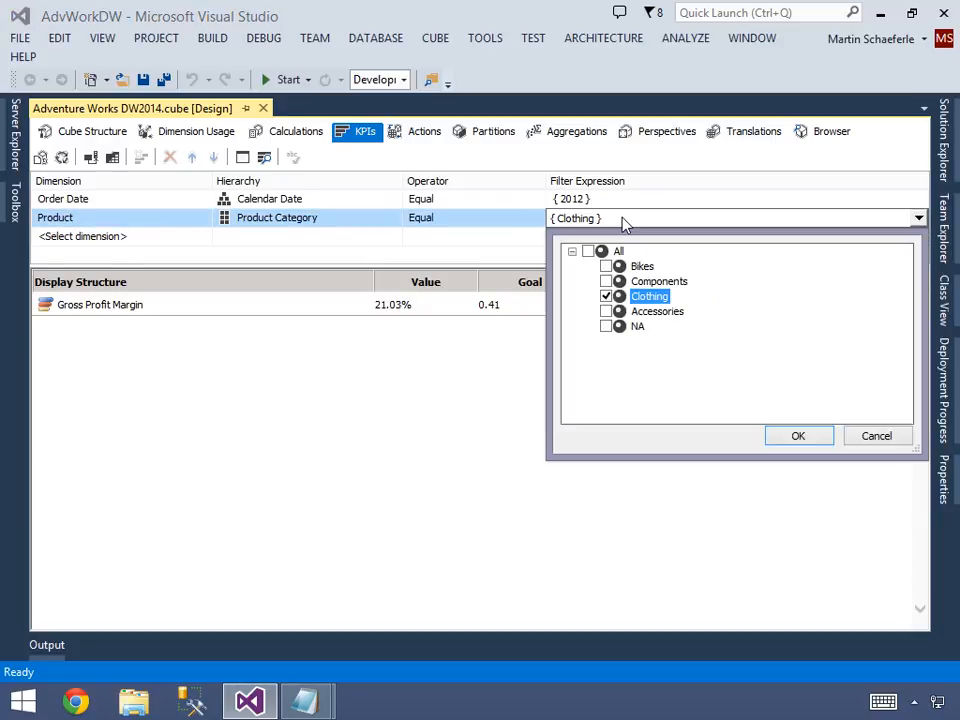
{"action": "left_click", "coordinate": [605, 311]}
{"action": "left_click", "coordinate": [795, 436]}
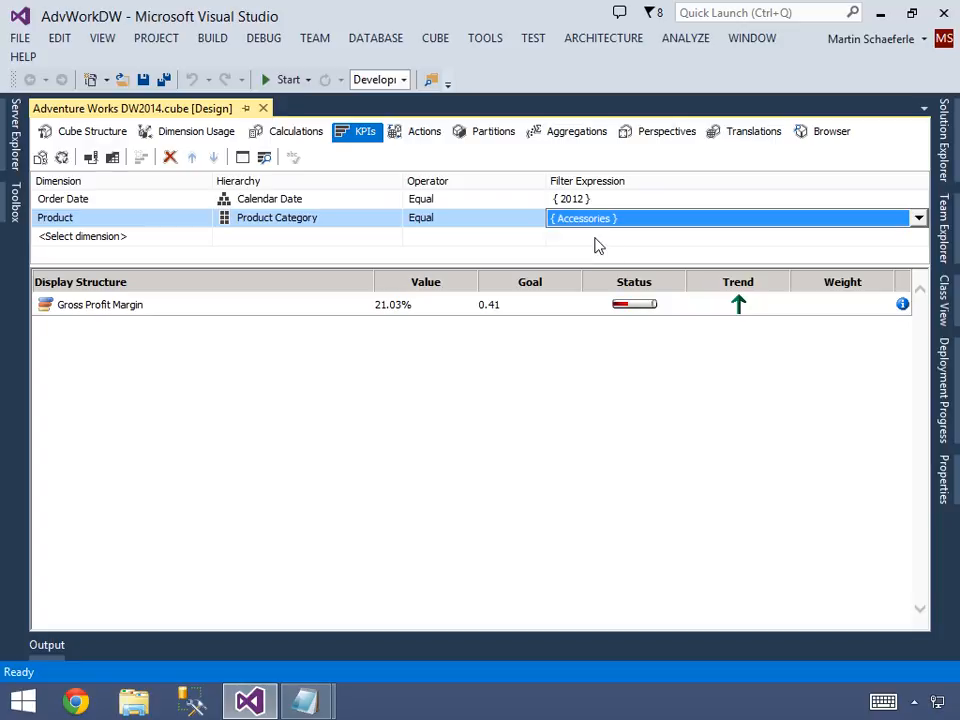
{"action": "left_click", "coordinate": [597, 244]}
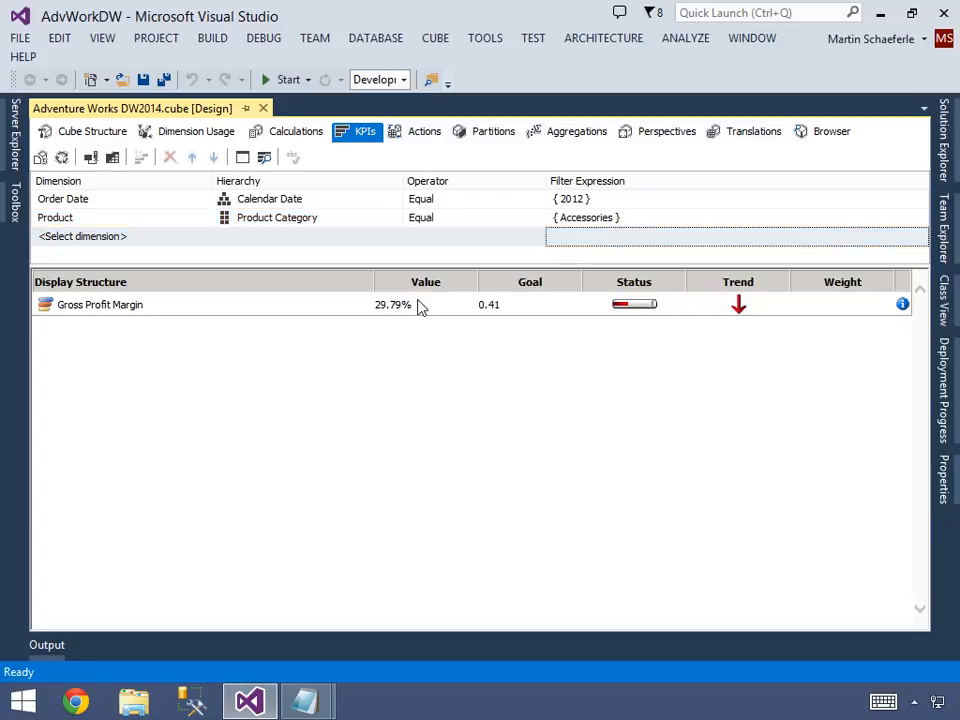
Return to the KPI's form view and copy the first Case expression, with goals per product category, from KPI.txt in Notepad.
{"action": "left_click", "coordinate": [242, 158]}
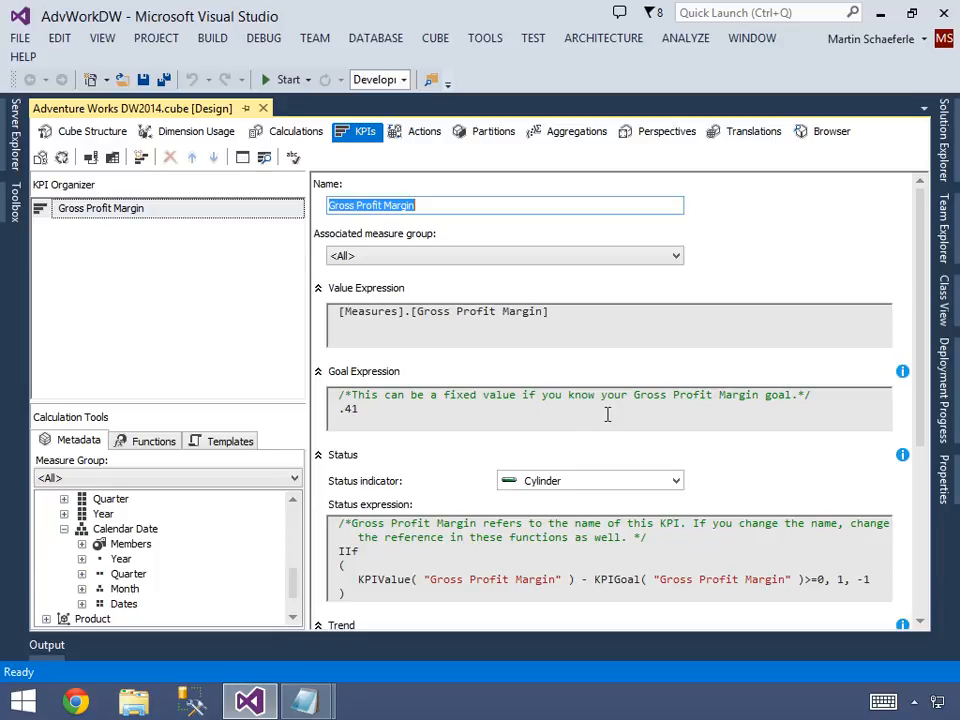
{"action": "left_click", "coordinate": [408, 420]}
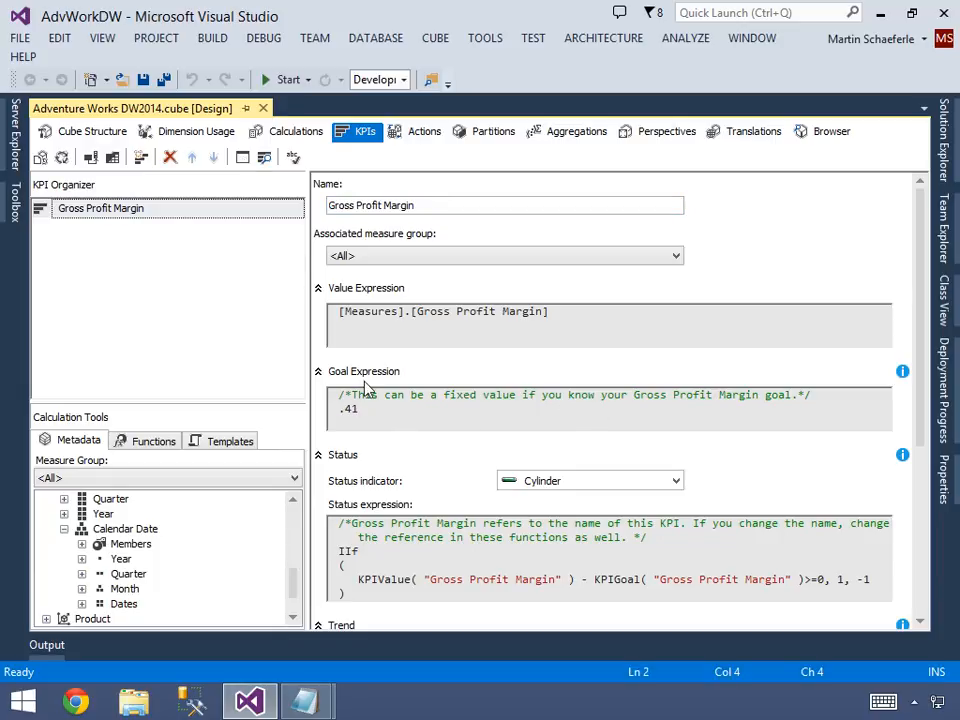
{"action": "mouse_move", "coordinate": [308, 697]}
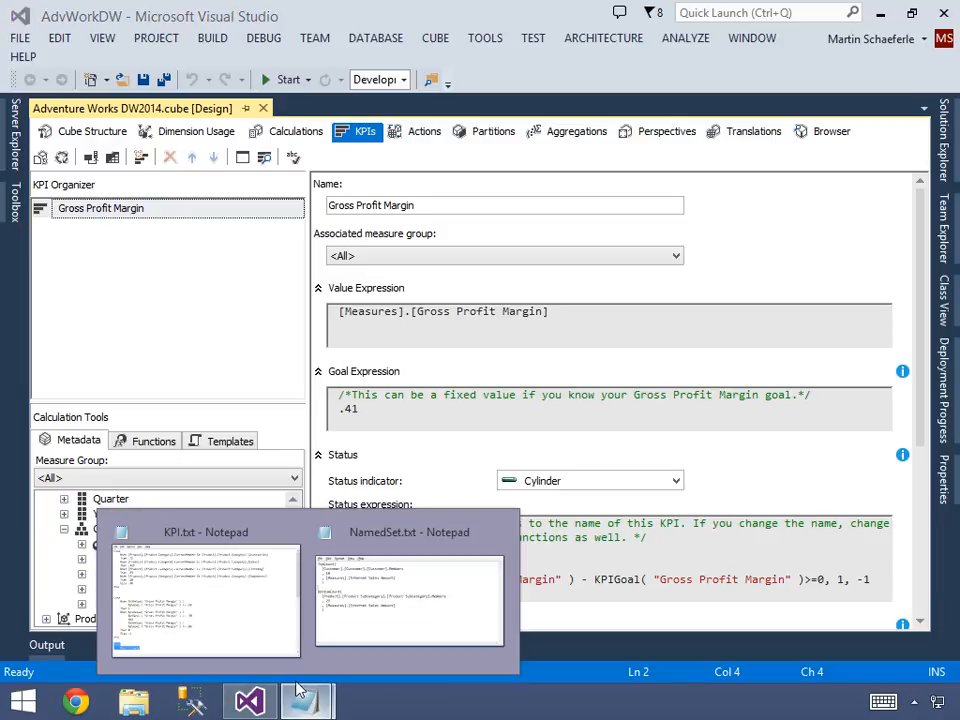
{"action": "left_click", "coordinate": [241, 630]}
{"action": "key", "text": "ctrl+Home"}
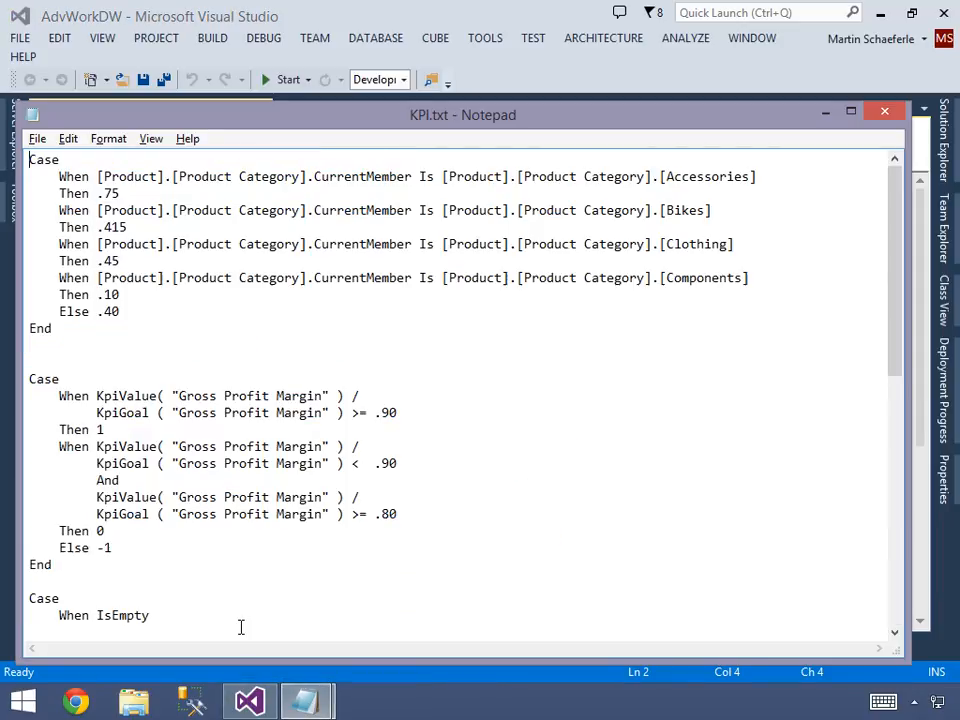
{"action": "key", "text": "shift+Down"}
{"action": "key", "text": "shift+Down"}
{"action": "key", "text": "shift+Down"}
{"action": "key", "text": "shift+Down"}
{"action": "key", "text": "shift+Down"}
{"action": "key", "text": "shift+Down"}
{"action": "key", "text": "shift+Down"}
{"action": "key", "text": "shift+Down"}
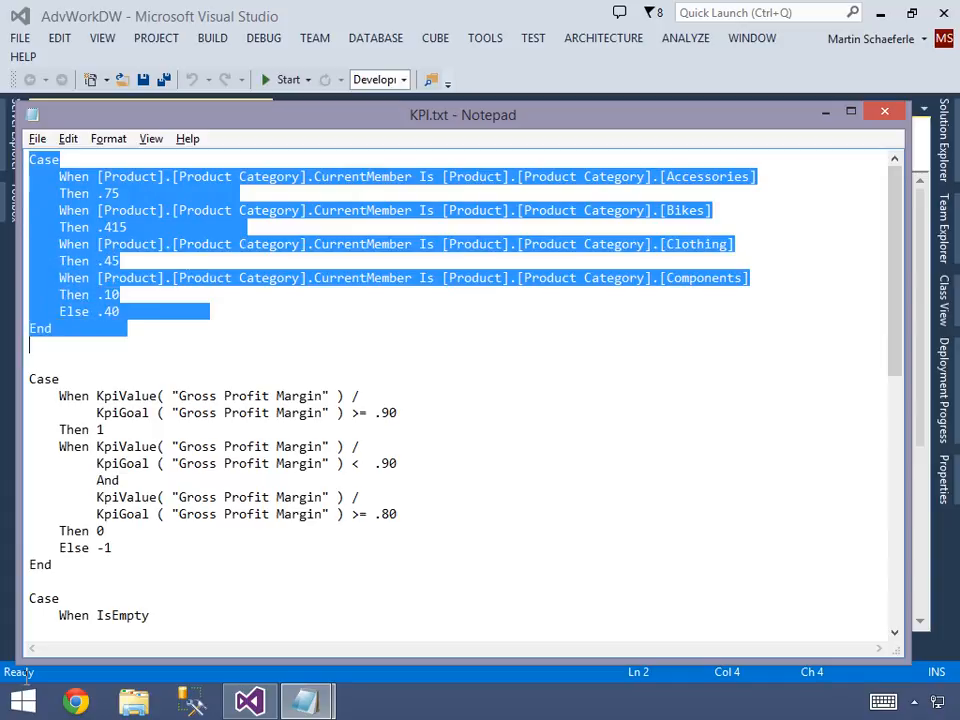
{"action": "left_click", "coordinate": [825, 112]}
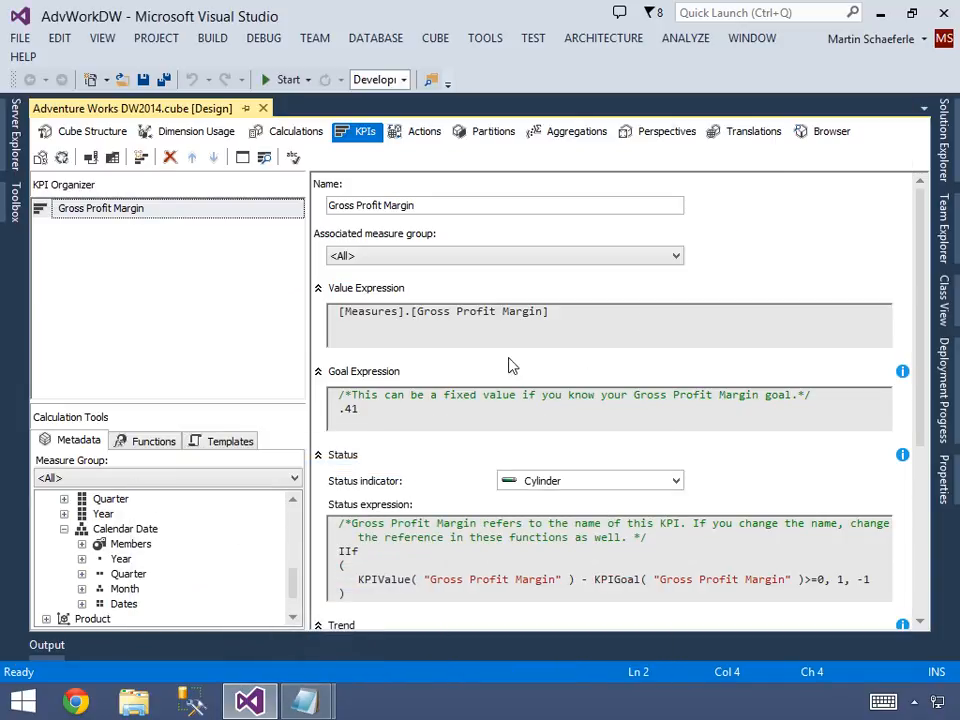
Replace the fixed .41 goal in the KPI's Goal Expression with the copied Case expression of per-category goals.
{"action": "key", "text": "BackSpace"}
{"action": "key", "text": "BackSpace"}
{"action": "key", "text": "BackSpace"}
{"action": "key", "text": "ctrl+v"}
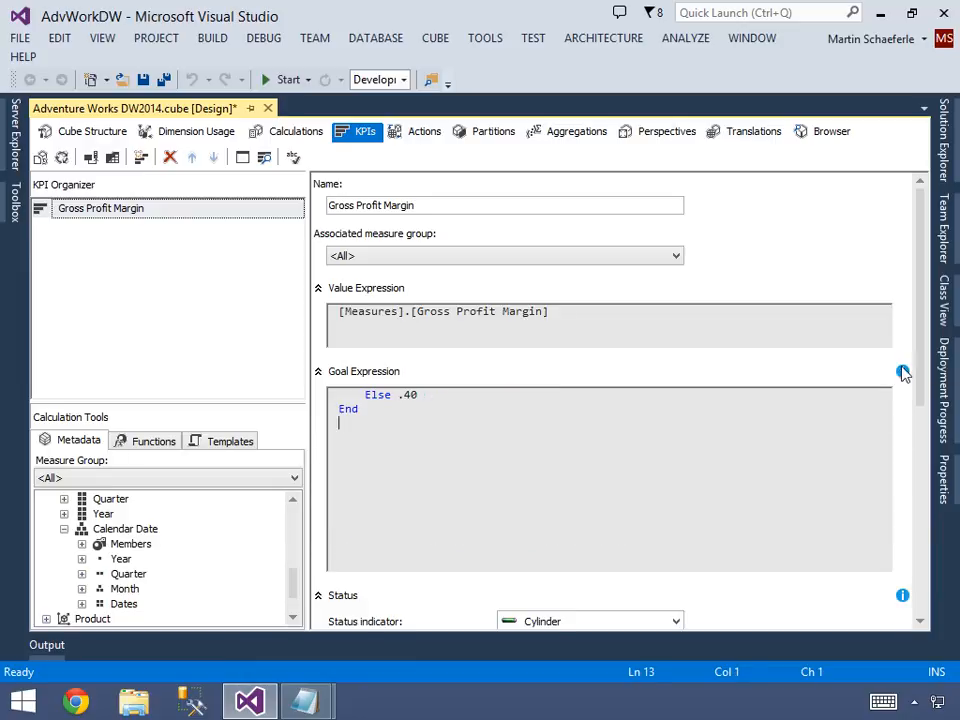
Review the start of the Case statement and its Accessories branch in the Goal Expression.
{"action": "left_click", "coordinate": [823, 410]}
{"action": "key", "text": "Up"}
{"action": "key", "text": "Up"}
{"action": "key", "text": "Up"}
{"action": "key", "text": "Up"}
{"action": "key", "text": "Up"}
{"action": "key", "text": "Up"}
{"action": "key", "text": "Up"}
{"action": "key", "text": "Up"}
{"action": "key", "text": "Up"}
{"action": "key", "text": "Up"}
{"action": "key", "text": "Down"}
{"action": "key", "text": "shift+Down"}
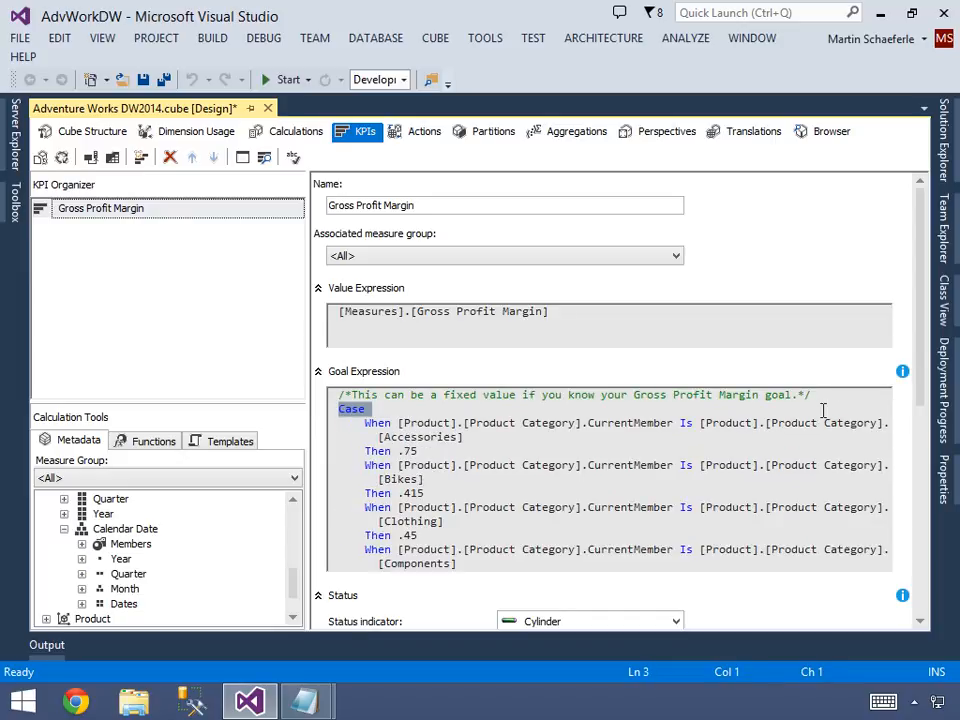
{"action": "key", "text": "shift+End"}
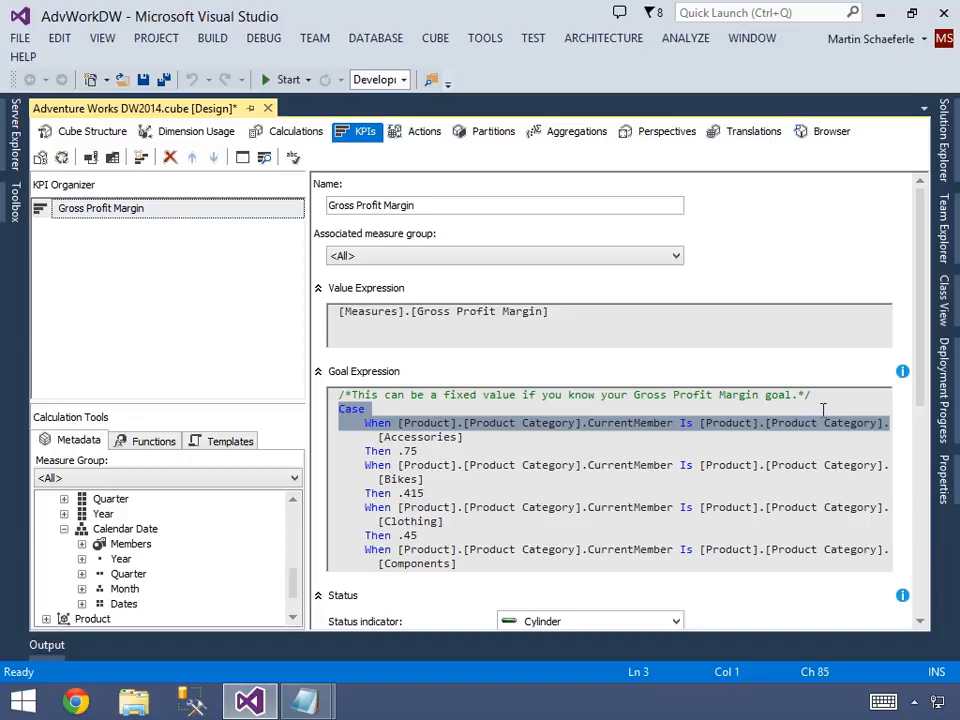
{"action": "key", "text": "shift+Down"}
{"action": "key", "text": "shift+Down"}
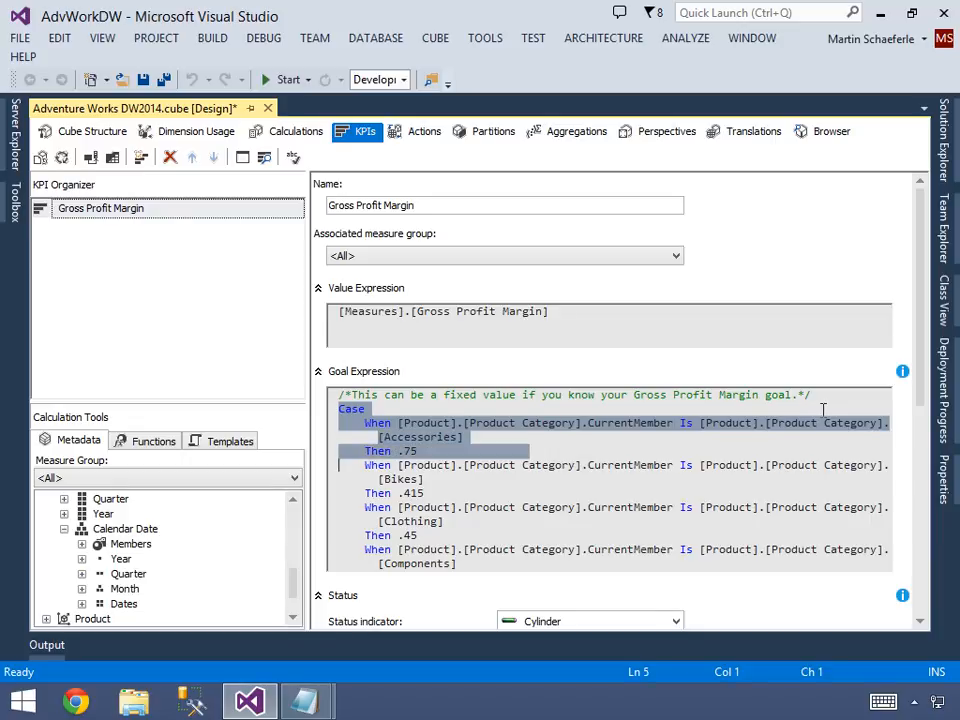
Set the Accessories goal in the Case expression to .25.
{"action": "key", "text": "Down"}
{"action": "key", "text": "Right"}
{"action": "key", "text": "Right"}
{"action": "key", "text": "Right"}
{"action": "key", "text": "Right"}
{"action": "key", "text": "Right"}
{"action": "key", "text": "Right"}
{"action": "key", "text": "Right"}
{"action": "key", "text": "Right"}
{"action": "key", "text": "Right"}
{"action": "key", "text": "Delete"}
{"action": "type", "text": "2"}
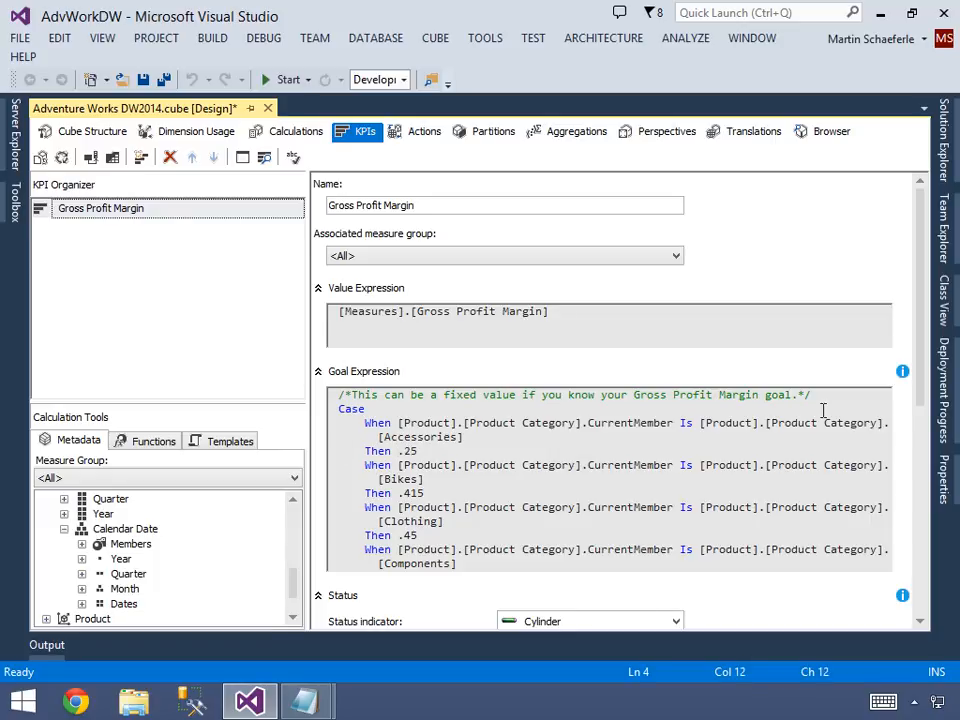
Set the Bikes goal to .10 and the Clothing goal to .12 in the Goal Expression.
{"action": "key", "text": "Right"}
{"action": "key", "text": "Right"}
{"action": "key", "text": "BackSpace"}
{"action": "key", "text": "BackSpace"}
{"action": "key", "text": "BackSpace"}
{"action": "type", "text": "10"}
{"action": "key", "text": "Down"}
{"action": "key", "text": "Down"}
Set the Components goal to .25 and the Else goal to .10 in the Goal Expression.
{"action": "key", "text": "BackSpace"}
{"action": "type", "text": "12"}
{"action": "key", "text": "Down"}
{"action": "key", "text": "Down"}
{"action": "key", "text": "Down"}
{"action": "key", "text": "BackSpace"}
{"action": "key", "text": "BackSpace"}
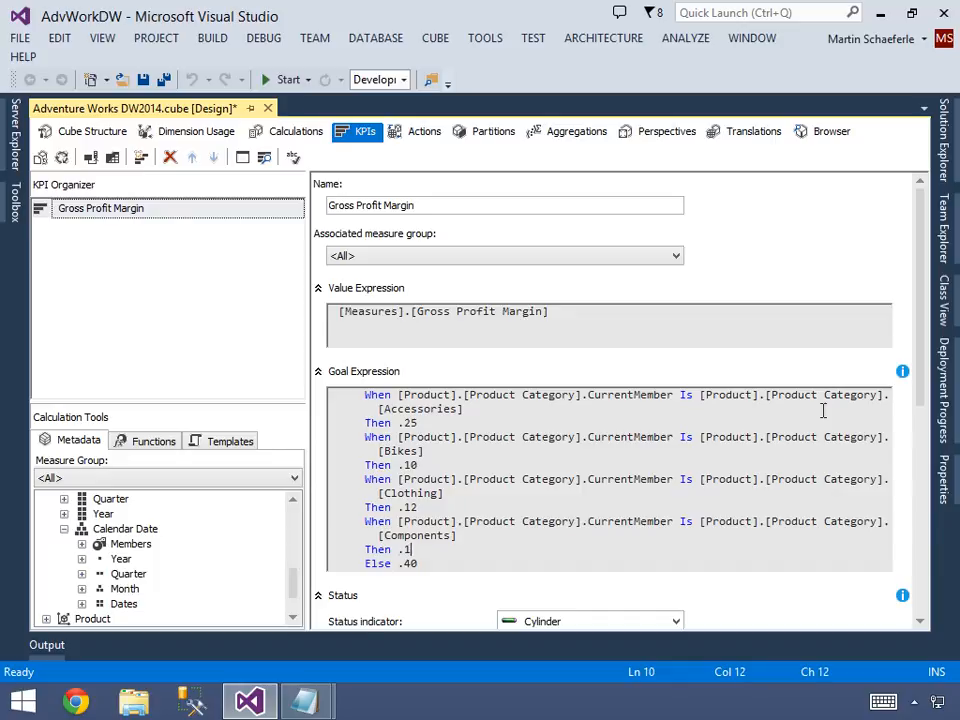
{"action": "type", "text": "25"}
{"action": "key", "text": "BackSpace"}
{"action": "key", "text": "BackSpace"}
{"action": "type", "text": "1"}
Save the cube and deploy the AdvWorkDW project.
{"action": "left_click", "coordinate": [144, 80]}
{"action": "left_click", "coordinate": [942, 140]}
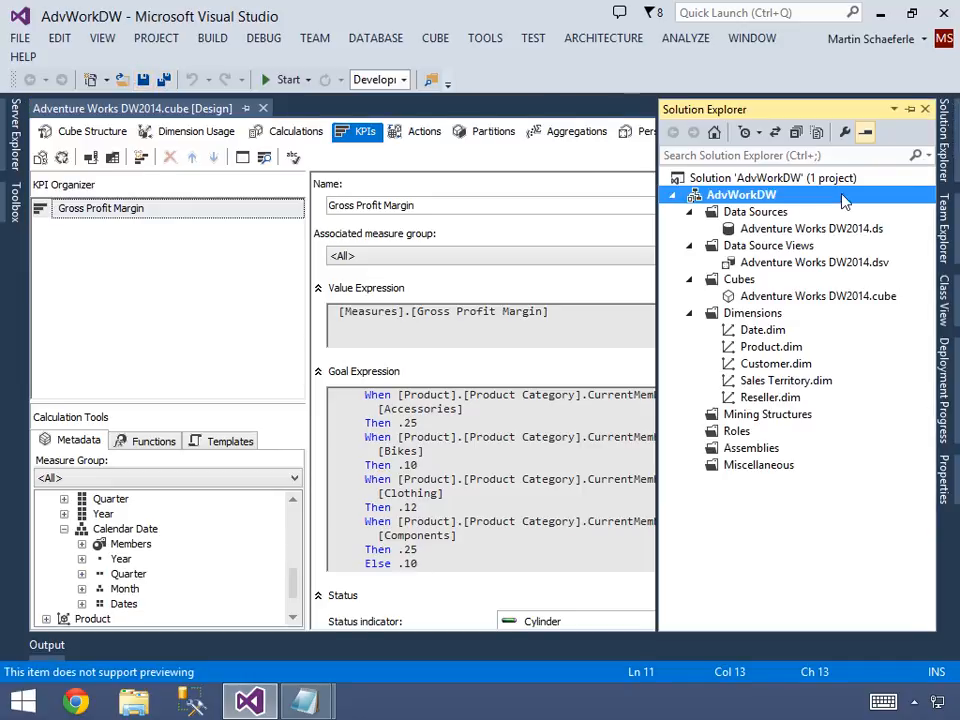
{"action": "right_click", "coordinate": [757, 200]}
{"action": "left_click", "coordinate": [525, 338]}
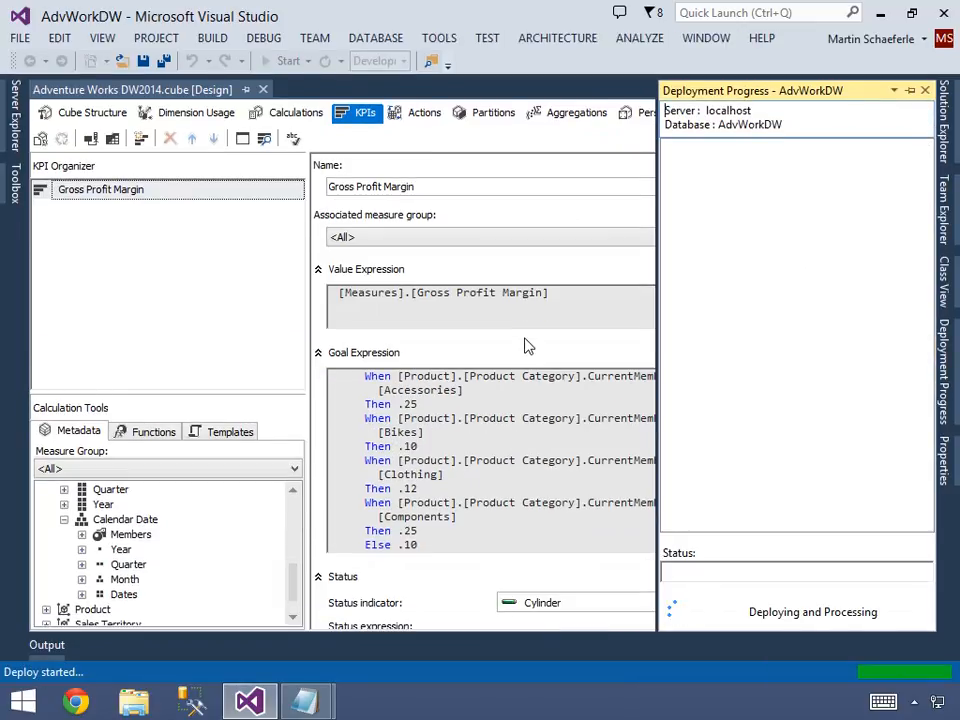
Switch the KPI to browser view and change the Order Date filter to 2013, applying it to the KPI.
{"action": "left_click", "coordinate": [264, 142]}
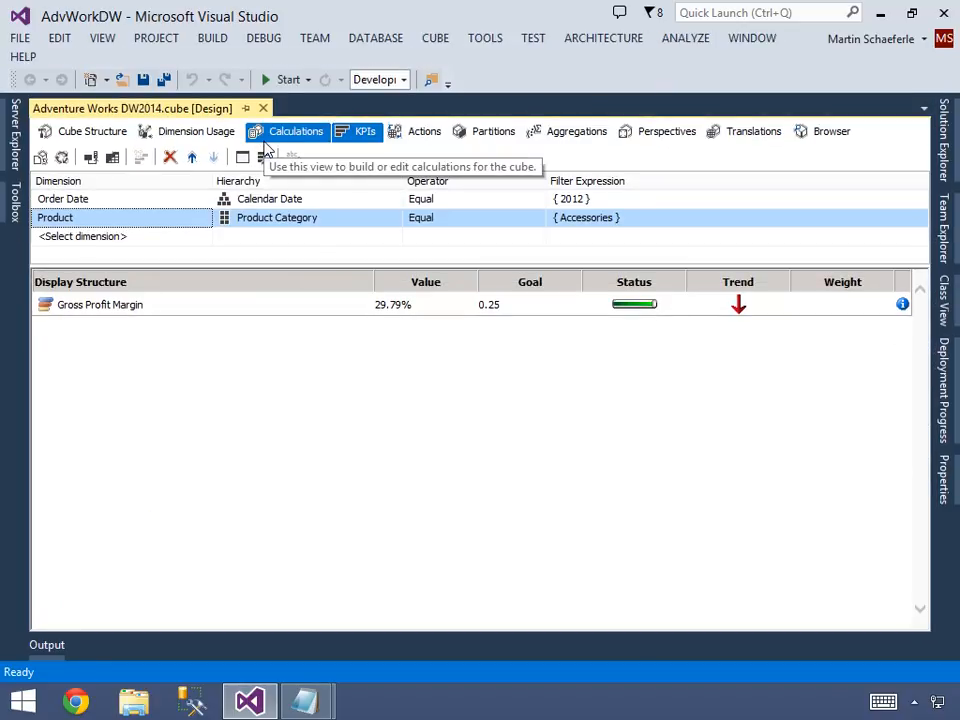
{"action": "left_click", "coordinate": [608, 201]}
{"action": "left_click", "coordinate": [607, 201]}
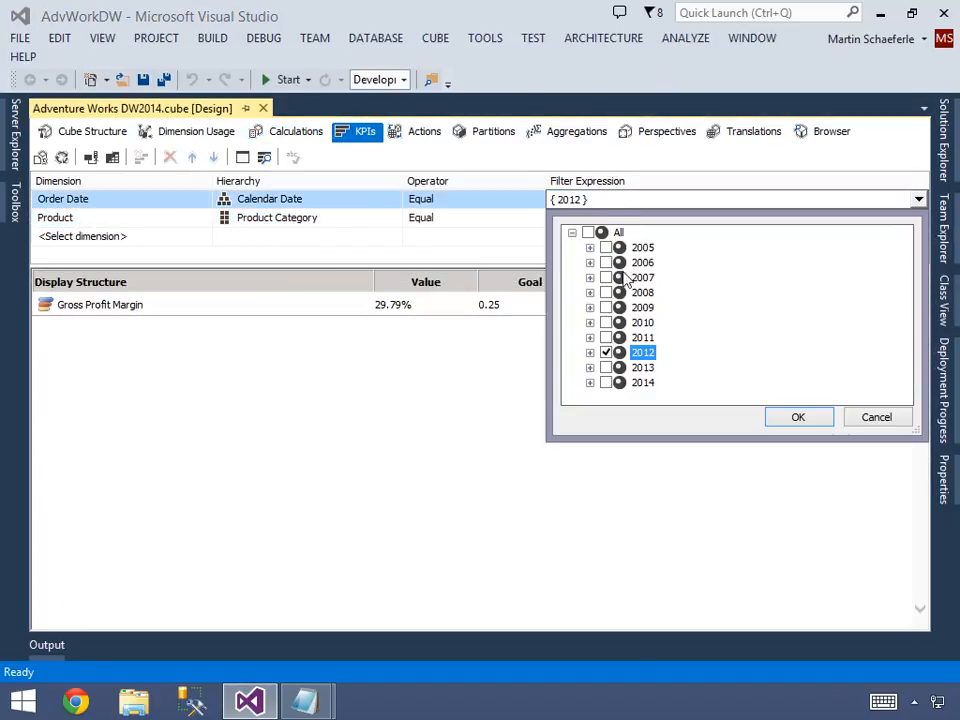
{"action": "left_click", "coordinate": [605, 352]}
{"action": "left_click", "coordinate": [605, 367]}
{"action": "left_click", "coordinate": [788, 422]}
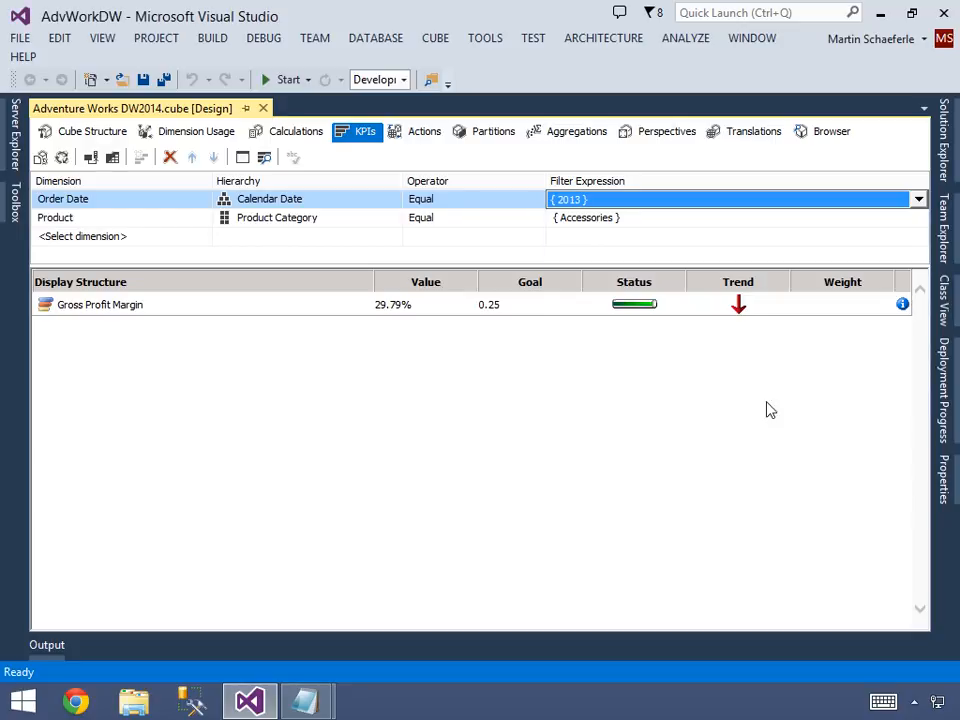
{"action": "left_click", "coordinate": [590, 240]}
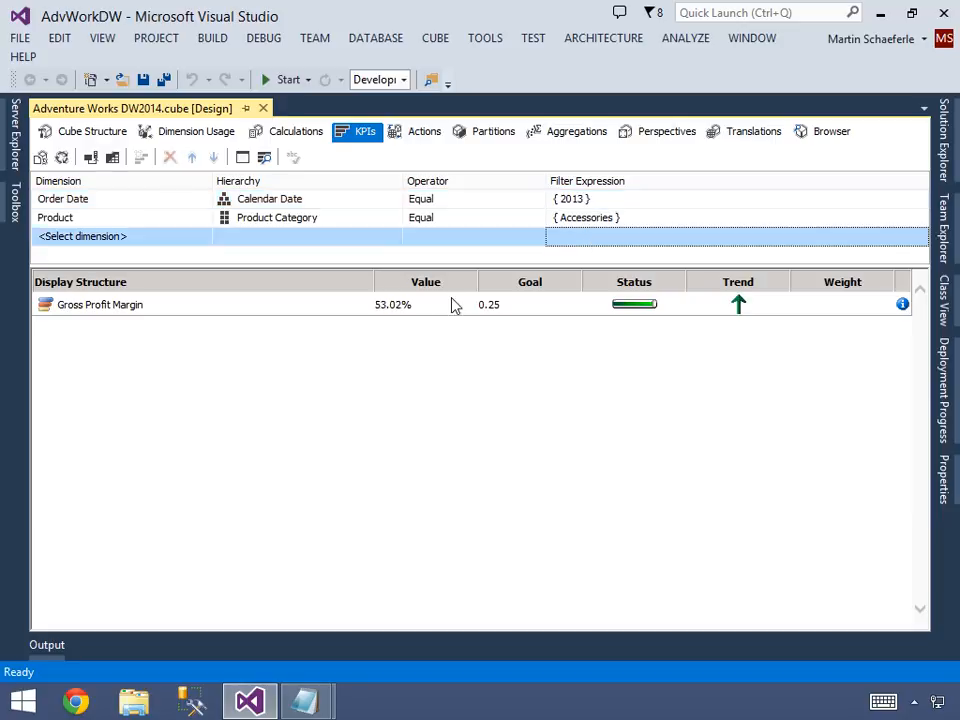
Replace the Product Category filter selection with Bikes and apply it to the KPI.
{"action": "left_click", "coordinate": [637, 220]}
{"action": "left_click", "coordinate": [636, 218]}
{"action": "left_click", "coordinate": [606, 267]}
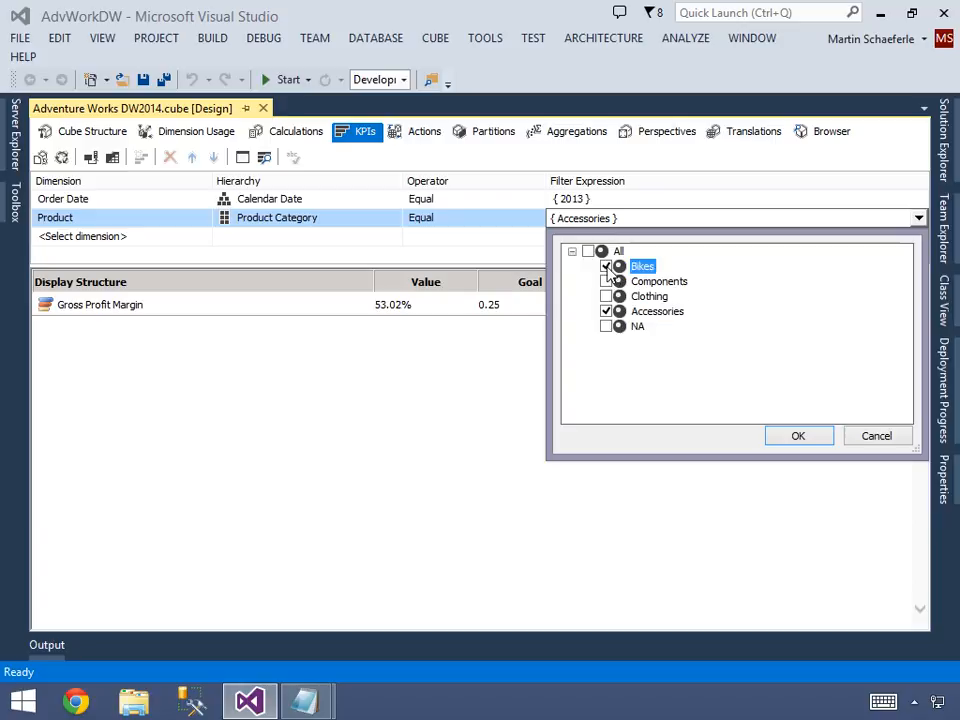
{"action": "left_click", "coordinate": [606, 311]}
{"action": "left_click", "coordinate": [795, 437]}
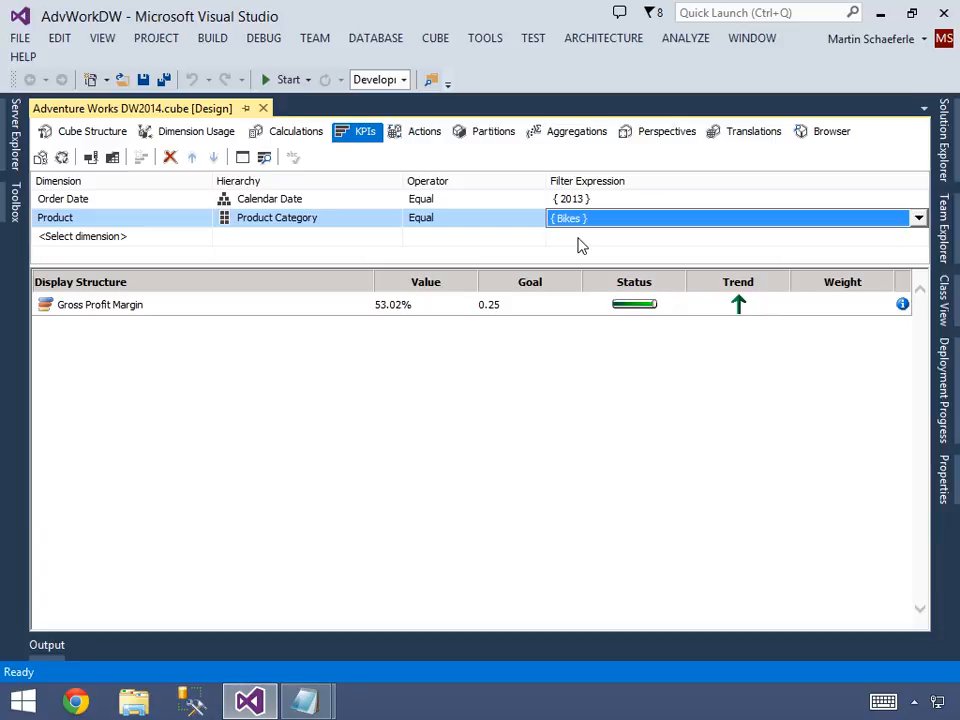
{"action": "left_click", "coordinate": [580, 241]}
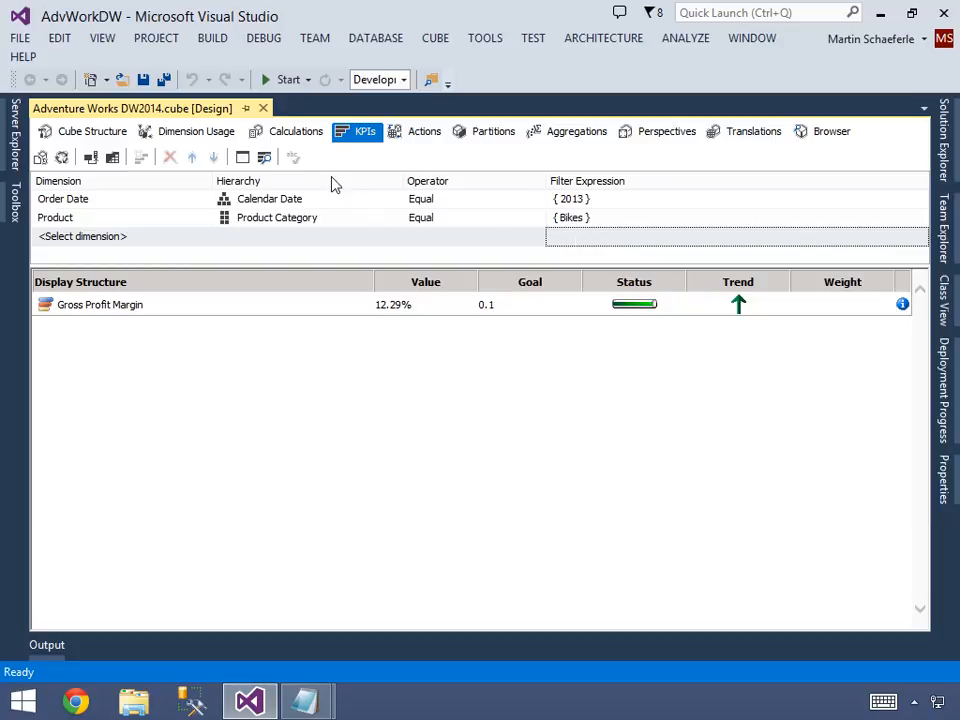
Return to the KPI's form view and examine the IIf comparison and return values in the Status expression.
{"action": "left_click", "coordinate": [241, 157]}
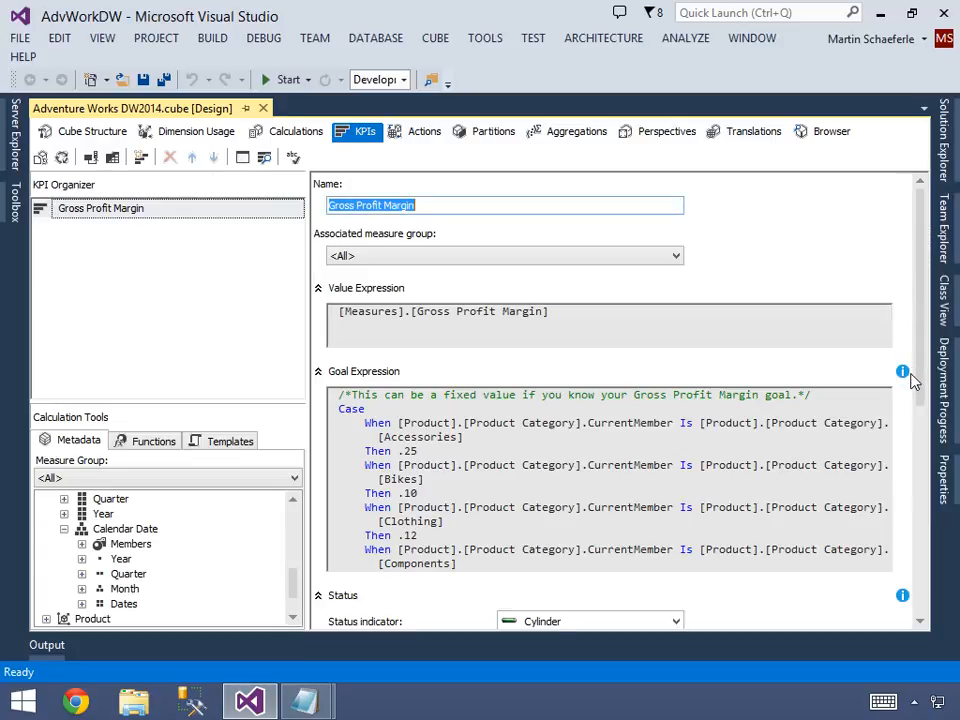
{"action": "left_click_drag", "start_coordinate": [918, 372], "coordinate": [920, 536]}
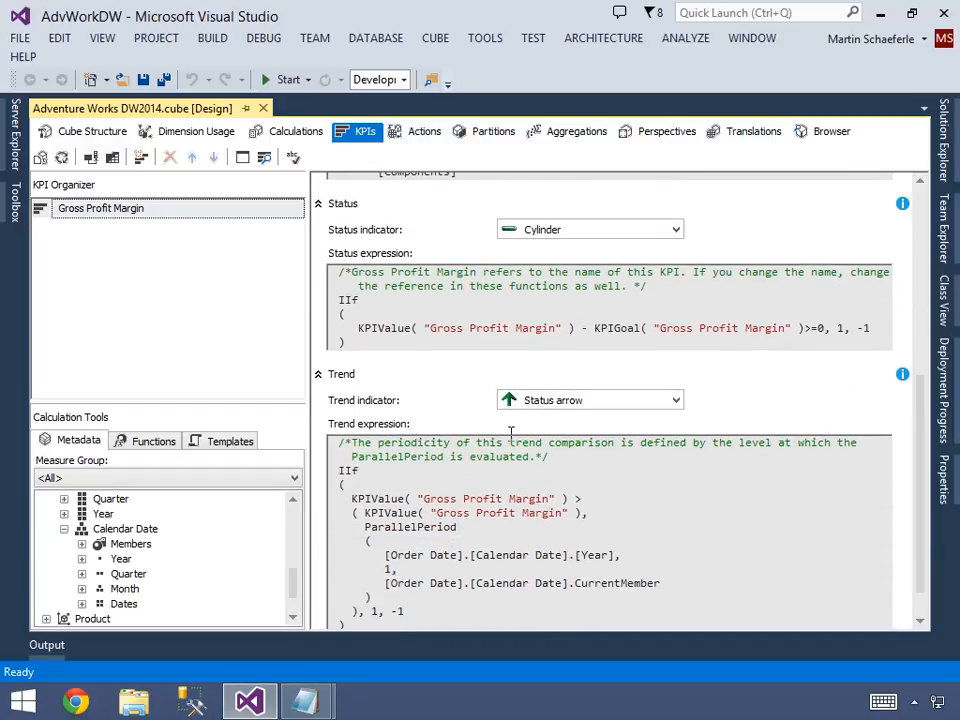
{"action": "left_click", "coordinate": [366, 343]}
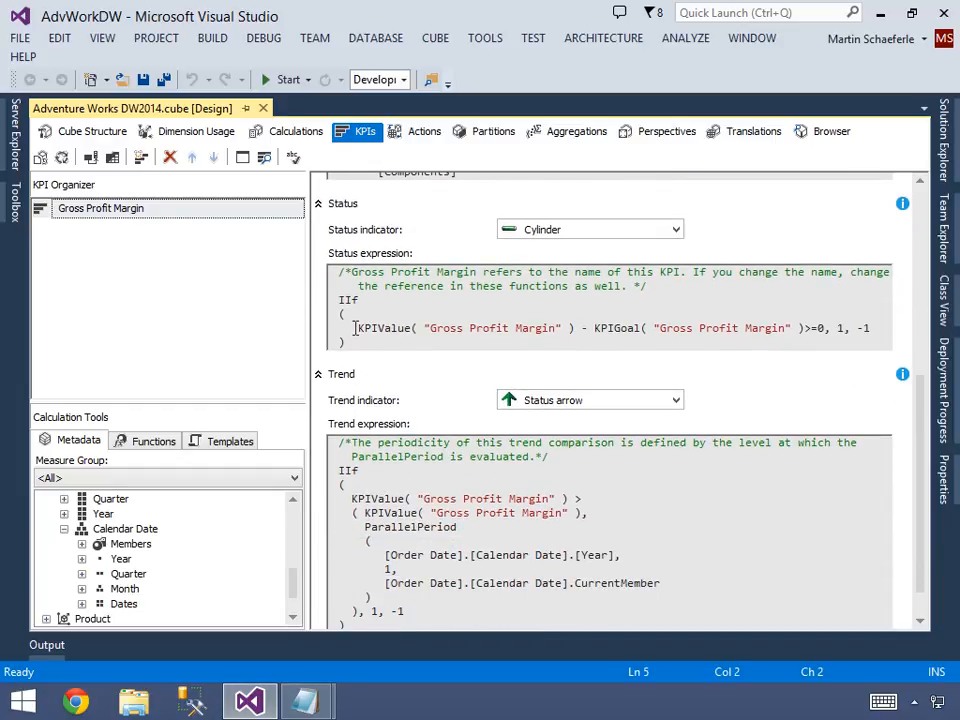
{"action": "left_click_drag", "start_coordinate": [357, 328], "coordinate": [786, 328]}
{"action": "left_click_drag", "start_coordinate": [844, 328], "coordinate": [825, 336]}
{"action": "left_click", "coordinate": [871, 328]}
{"action": "double_click", "coordinate": [868, 328]}
Copy the second Case expression, which rates KpiValue against KpiGoal with .90 and .80 thresholds, from KPI.txt in Notepad and return to Visual Studio.
{"action": "key", "text": "alt+Tab"}
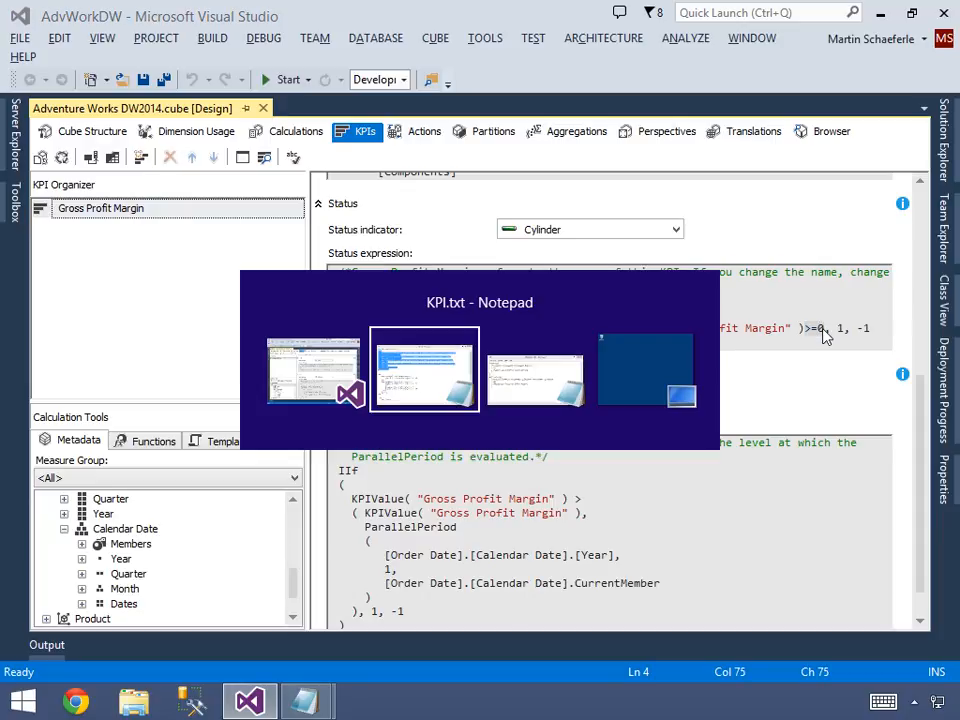
{"action": "key", "text": "Down"}
{"action": "key", "text": "Down"}
{"action": "key", "text": "shift+Down"}
{"action": "key", "text": "shift+Down"}
{"action": "key", "text": "shift+Down"}
{"action": "key", "text": "shift+Down"}
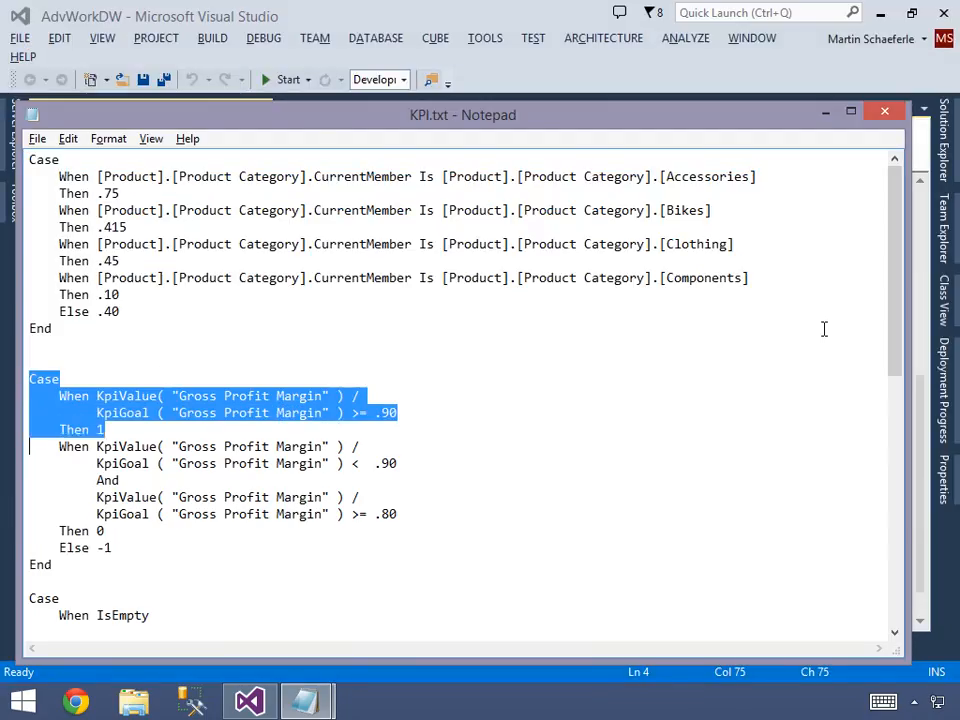
{"action": "key", "text": "shift+Down"}
{"action": "key", "text": "shift+Down"}
{"action": "key", "text": "shift+Down"}
{"action": "key", "text": "shift+Down"}
{"action": "key", "text": "shift+Down"}
{"action": "key", "text": "shift+Down"}
{"action": "key", "text": "shift+Down"}
{"action": "key", "text": "shift+Down"}
{"action": "key", "text": "ctrl+c"}
{"action": "key", "text": "alt+Tab"}
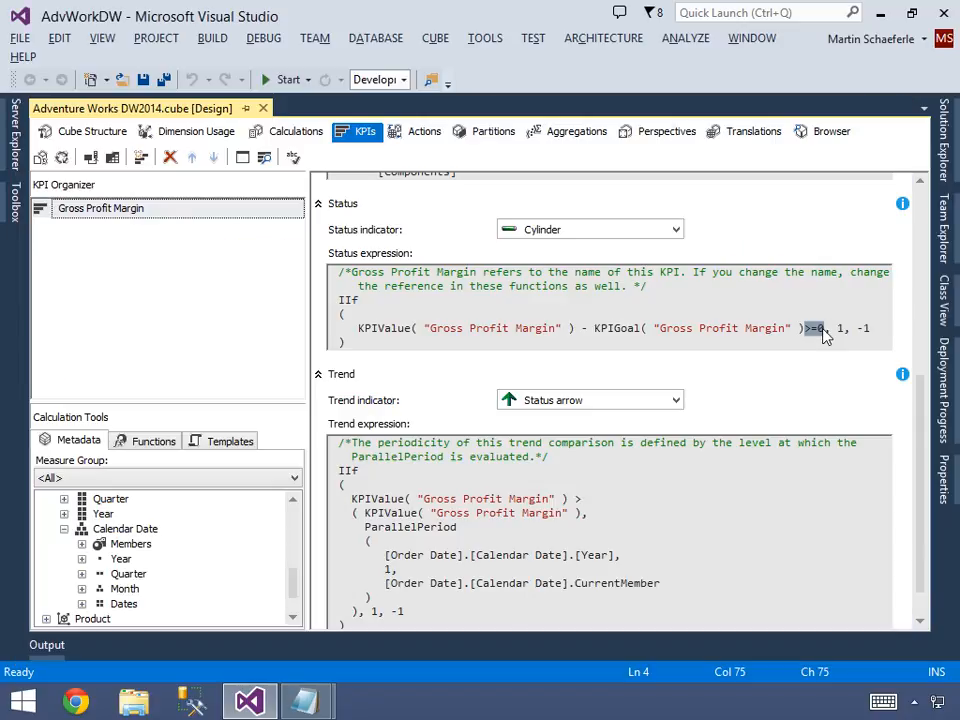
Replace the IIf function in the Status expression with the copied Case expression, keeping the comment above it.
{"action": "left_click", "coordinate": [405, 342]}
{"action": "key", "text": "shift+Up"}
{"action": "key", "text": "shift+Up"}
{"action": "key", "text": "shift+Up"}
{"action": "key", "text": "shift+Home"}
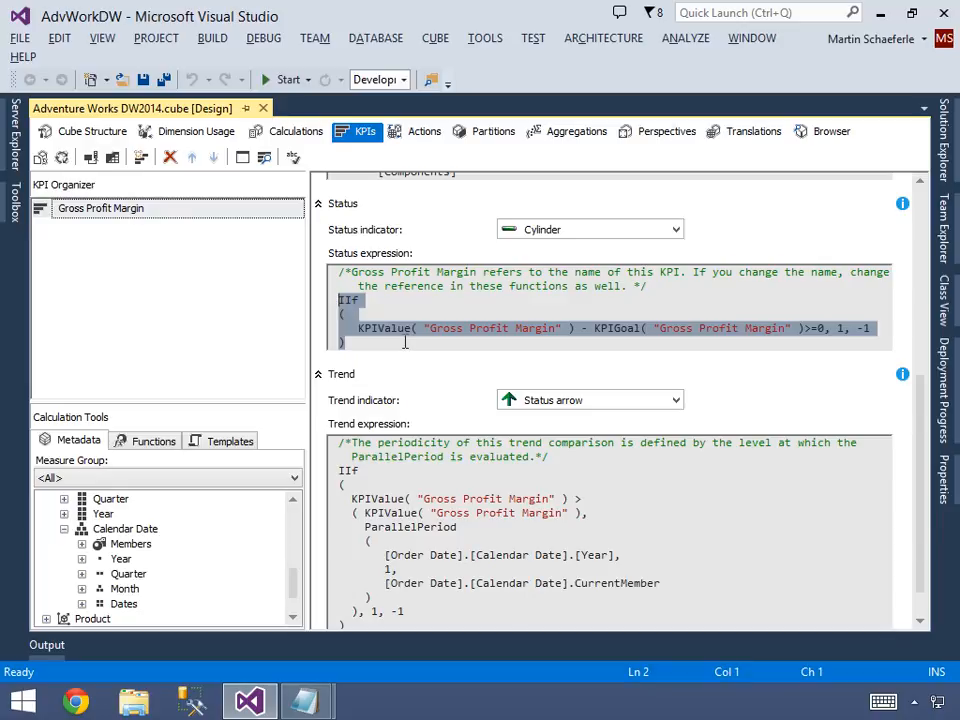
{"action": "key", "text": "ctrl+v"}
Review each When, Then and Else branch of the new Case statement in the Status expression.
{"action": "key", "text": "ctrl+Home"}
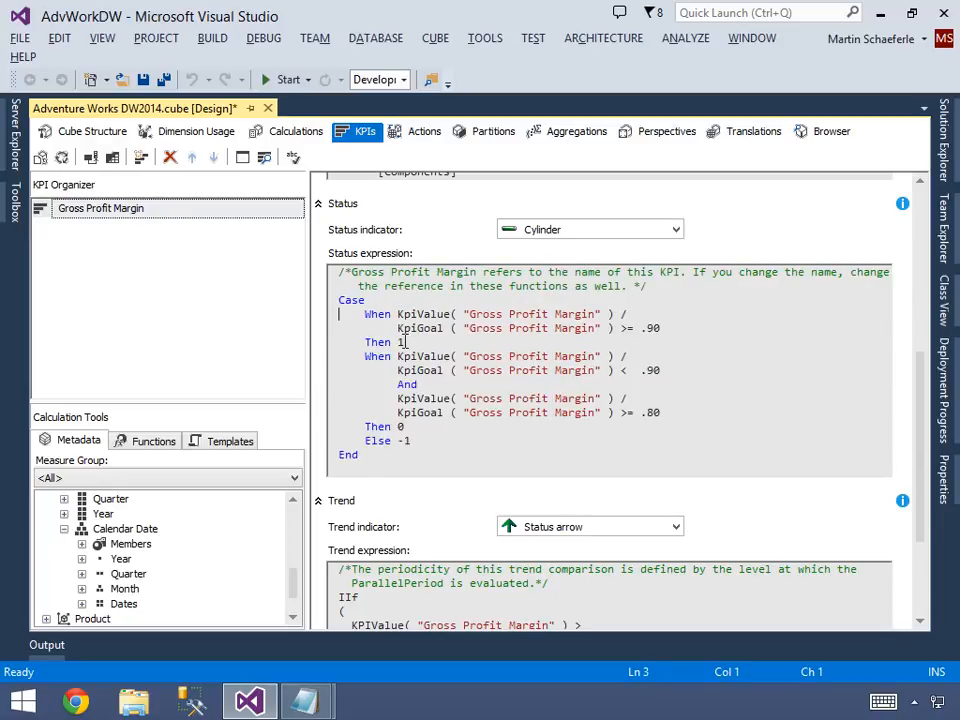
{"action": "key", "text": "shift+Down"}
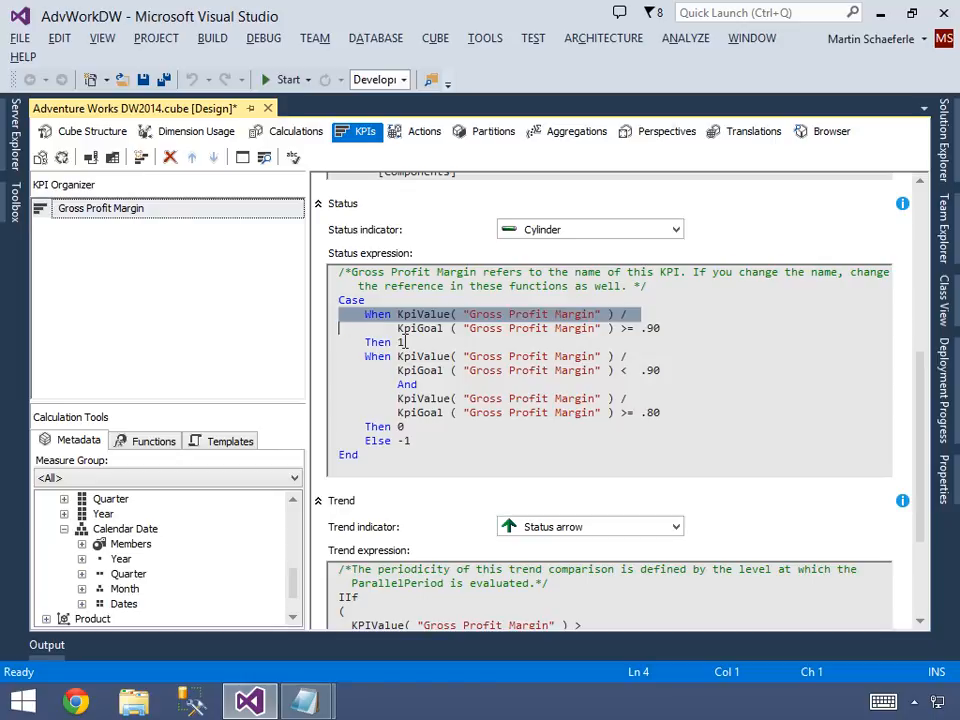
{"action": "key", "text": "shift+Down"}
{"action": "key", "text": "shift+Down"}
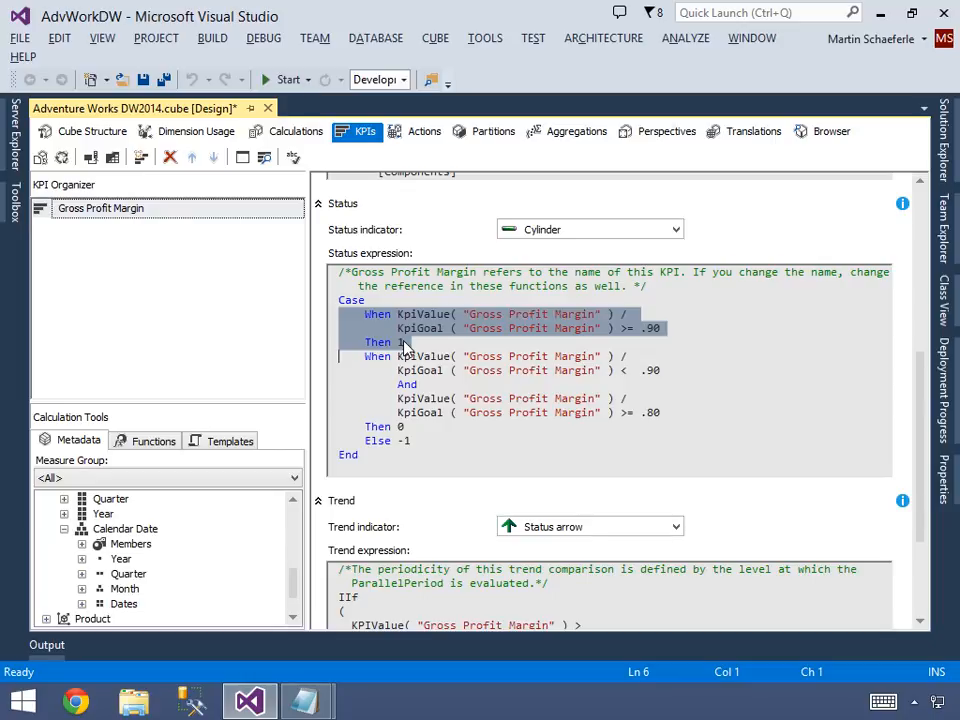
{"action": "key", "text": "shift+Down"}
{"action": "key", "text": "shift+Down"}
{"action": "key", "text": "shift+Down"}
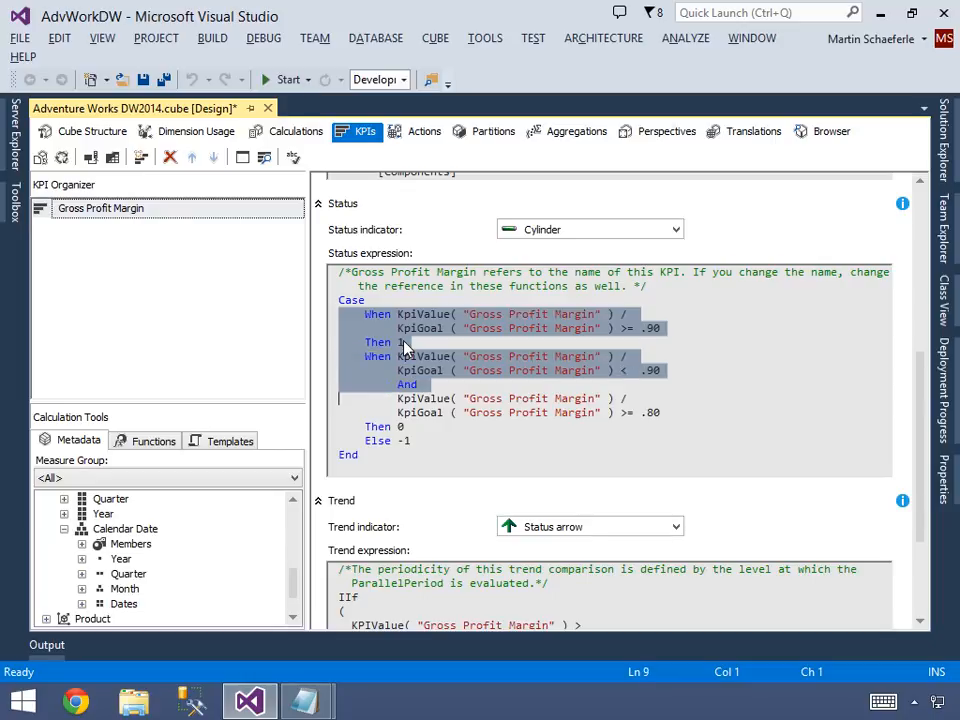
{"action": "key", "text": "shift+Down"}
{"action": "key", "text": "shift+Down"}
{"action": "key", "text": "Down"}
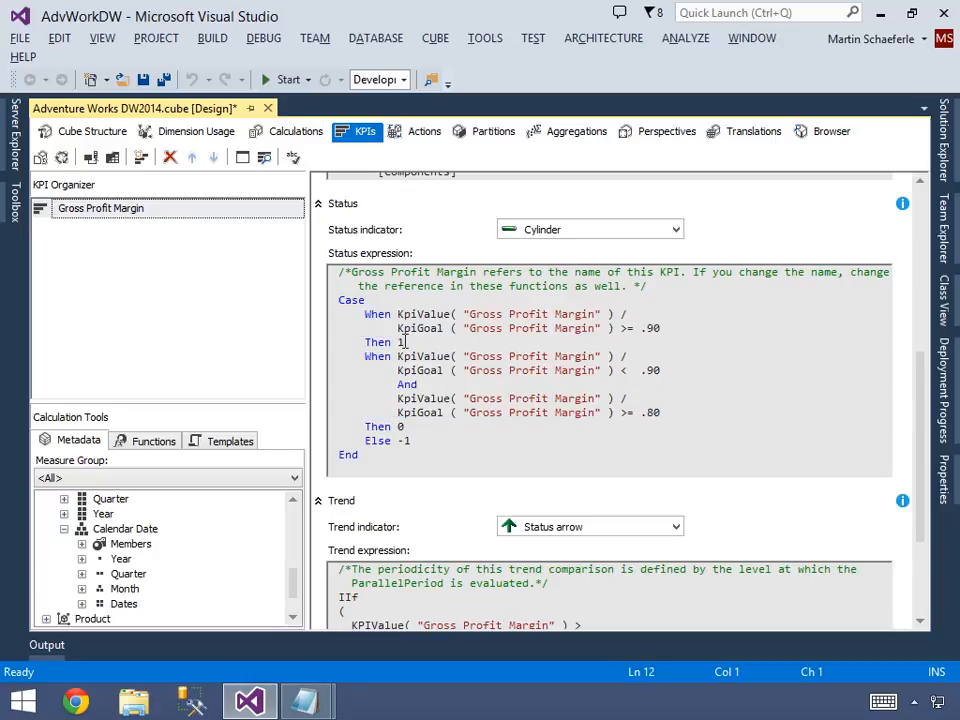
{"action": "key", "text": "shift+Down"}
{"action": "key", "text": "Down"}
{"action": "key", "text": "shift+Down"}
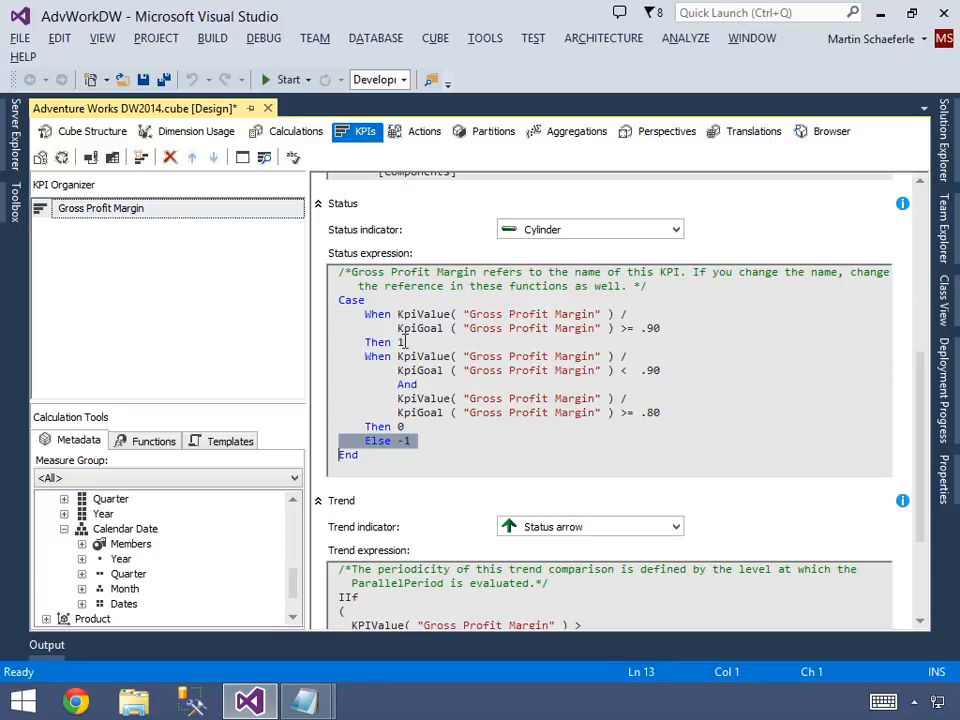
Save the cube with its new status expression and redeploy the AdvWorkDW project.
{"action": "key", "text": "ctrl+s"}
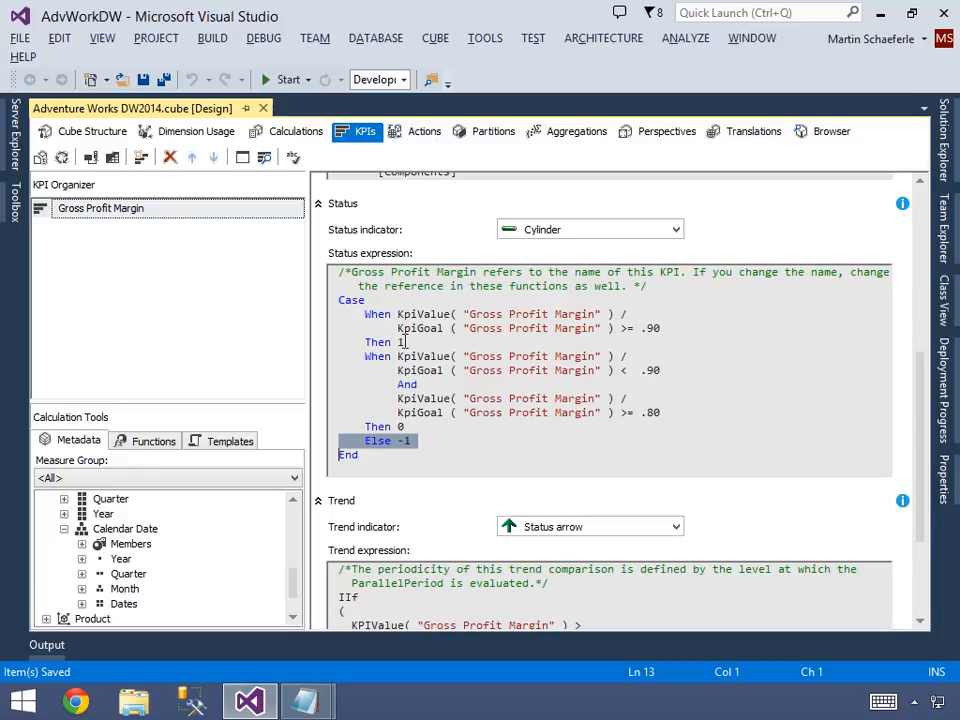
{"action": "left_click", "coordinate": [943, 135]}
{"action": "right_click", "coordinate": [729, 196]}
{"action": "right_click", "coordinate": [727, 179]}
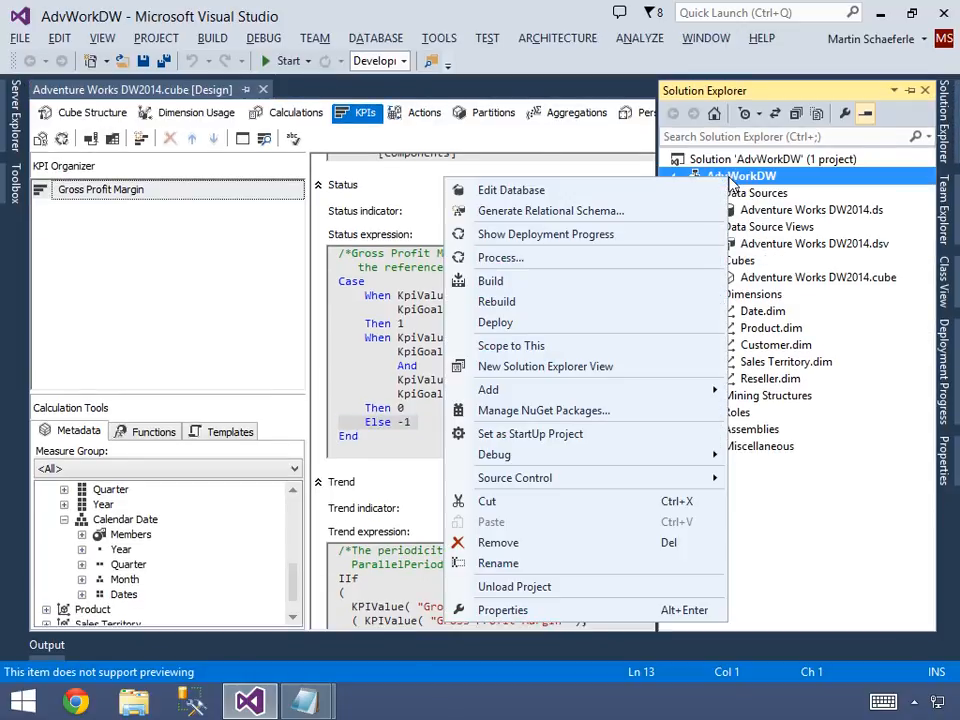
{"action": "left_click", "coordinate": [494, 322]}
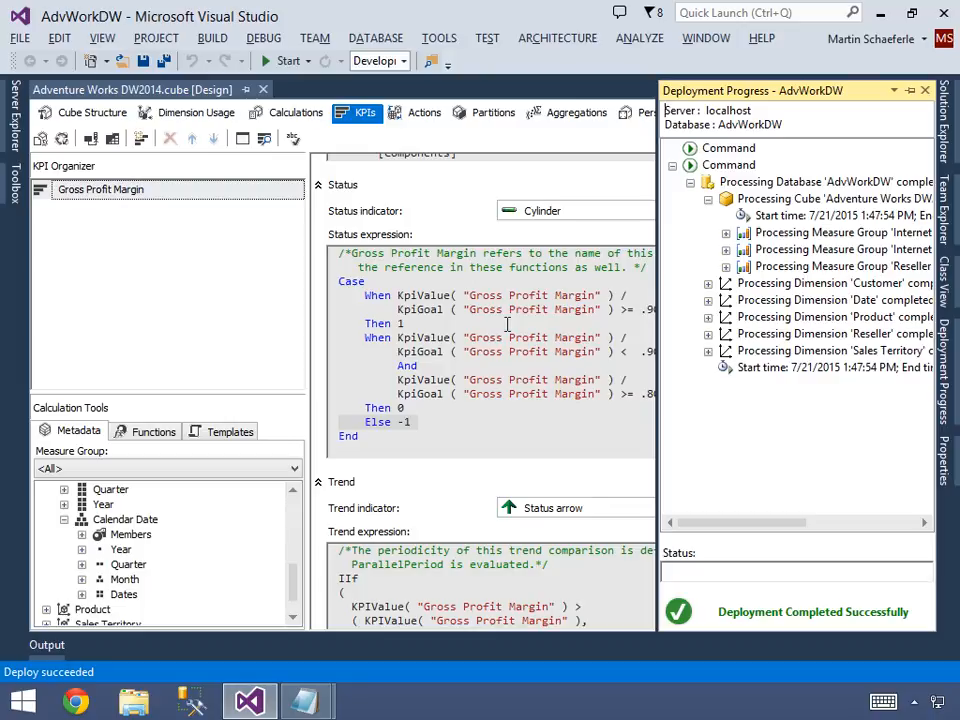
Reopen the KPI's browser view and change the Product Category filter from Bikes to Components, applying it to the KPI.
{"action": "left_click", "coordinate": [264, 139]}
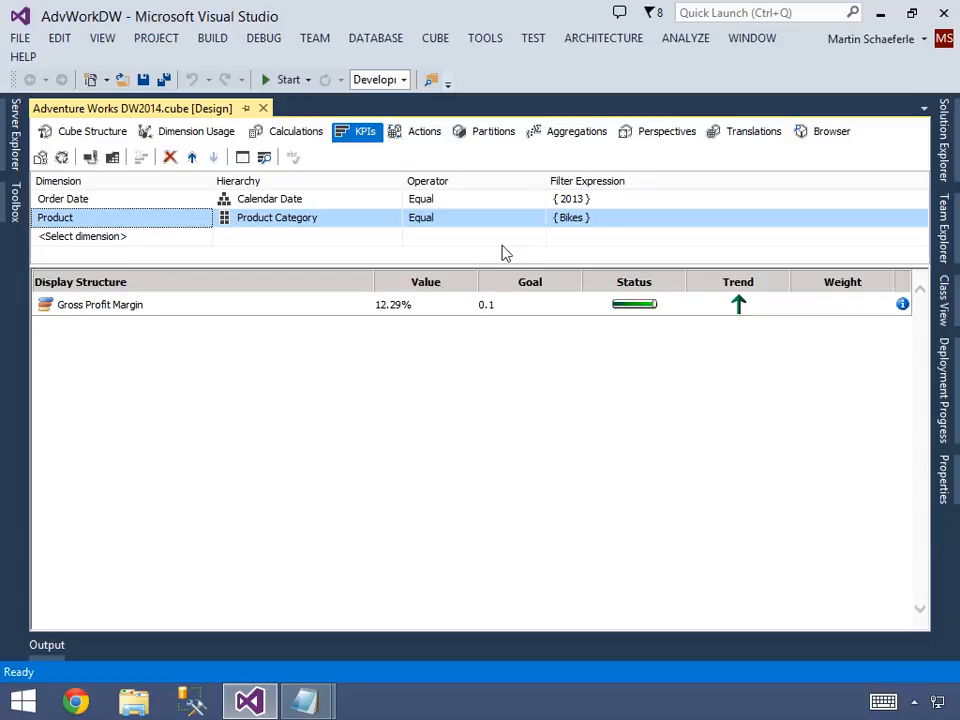
{"action": "left_click", "coordinate": [601, 203]}
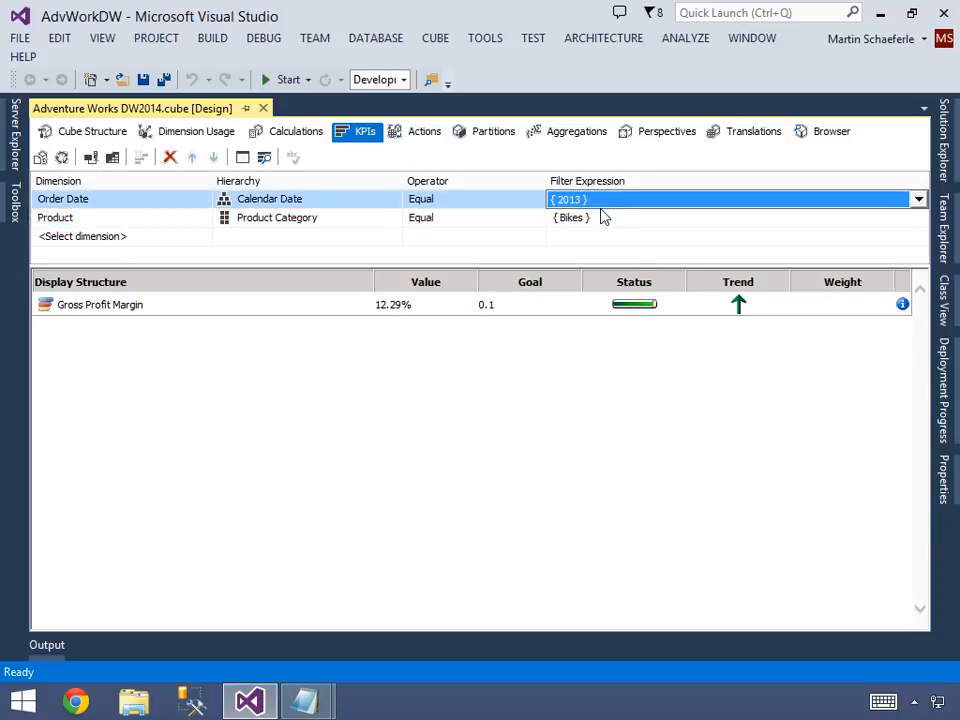
{"action": "left_click", "coordinate": [606, 267]}
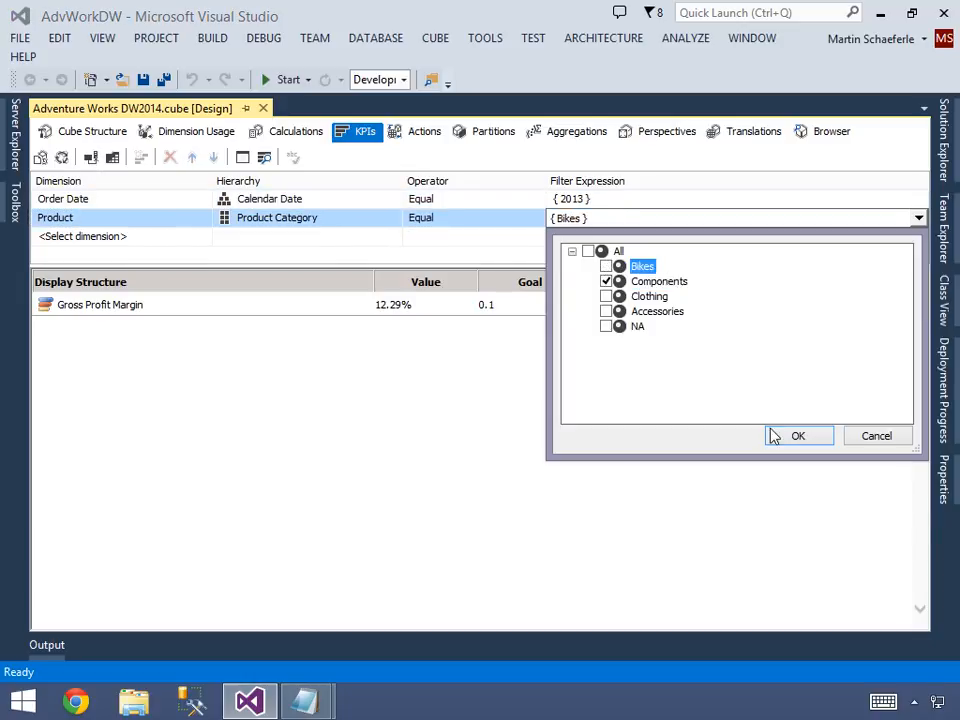
{"action": "left_click", "coordinate": [773, 436]}
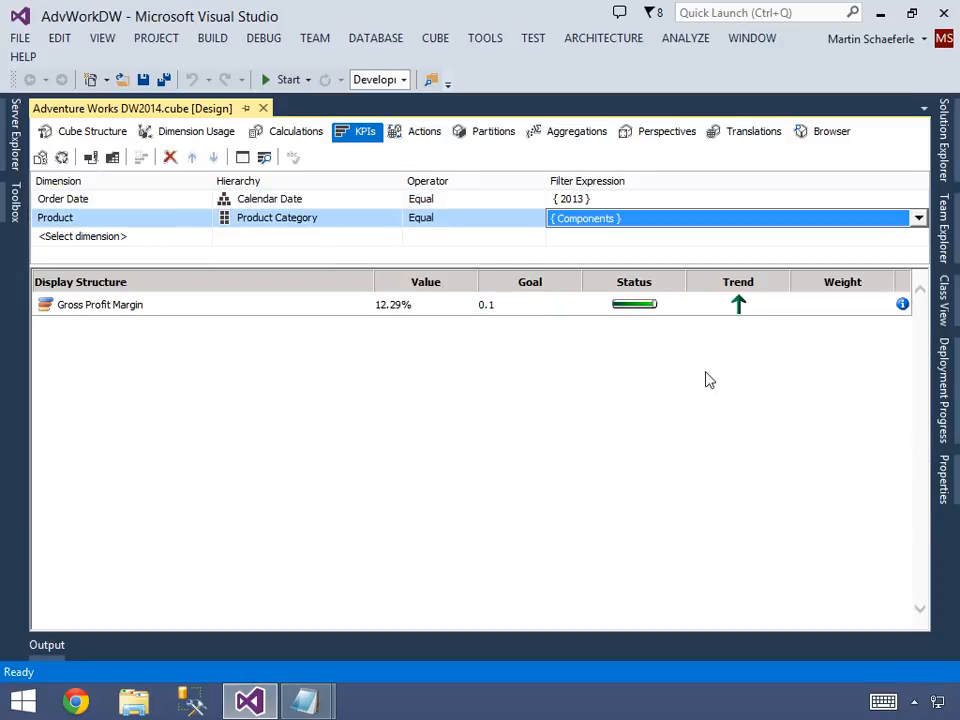
{"action": "left_click", "coordinate": [613, 240]}
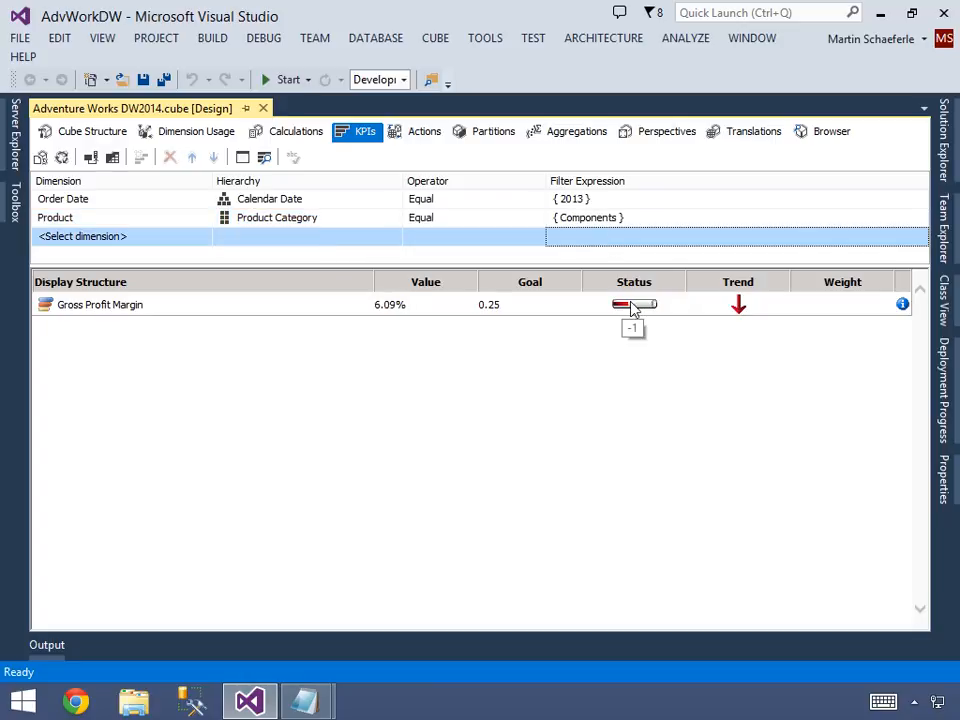
Change the Calendar Date filter from 2013 to 2012 and apply it to the Gross Profit Margin KPI.
{"action": "left_click", "coordinate": [400, 306]}
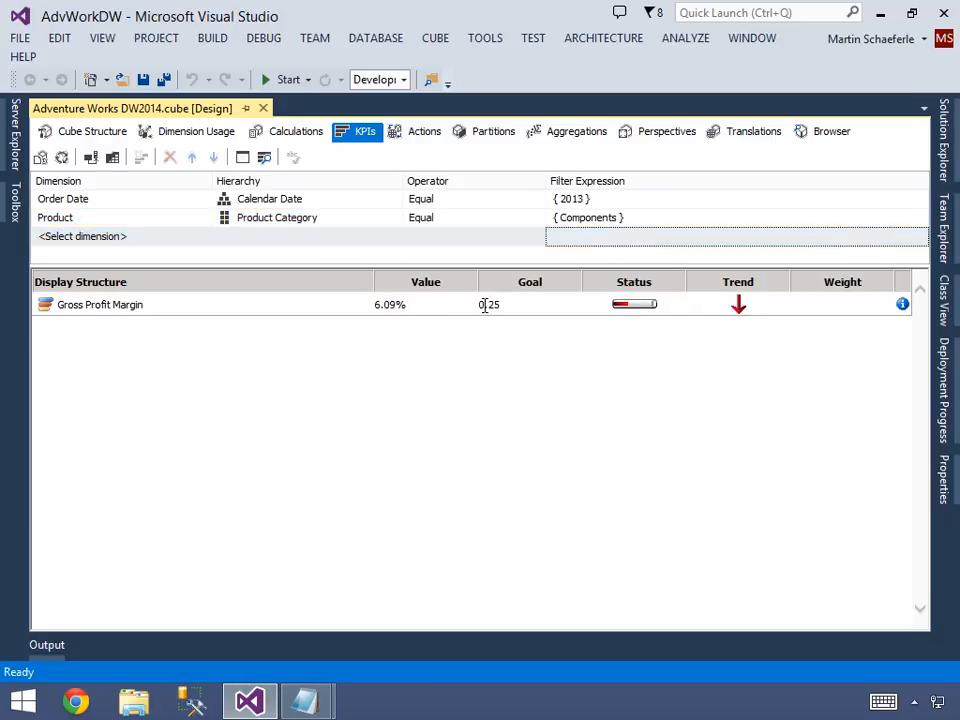
{"action": "left_click", "coordinate": [611, 201]}
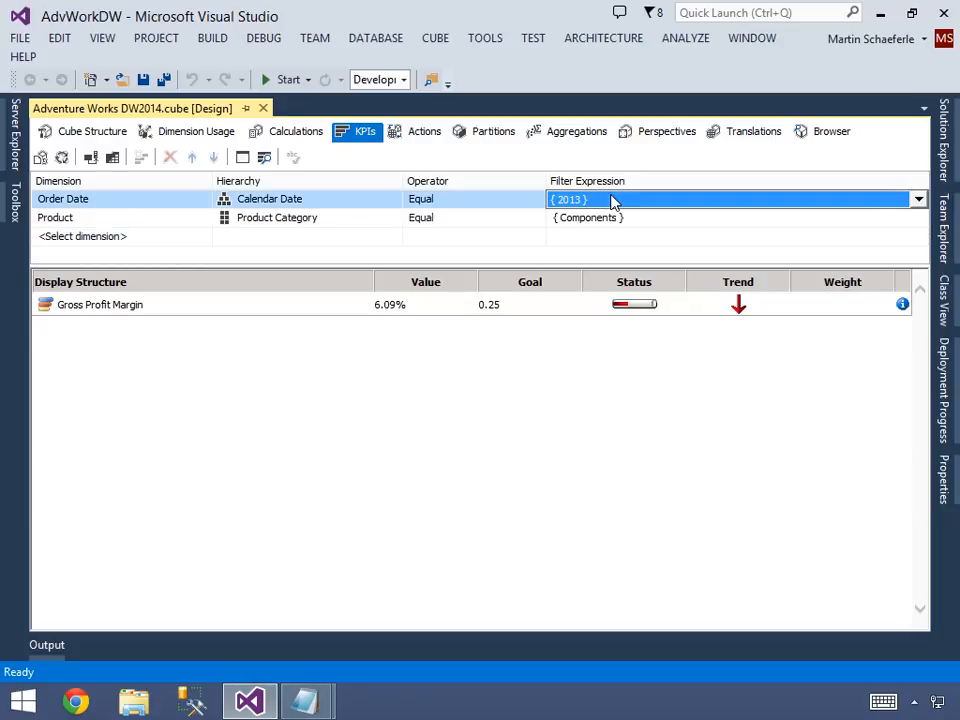
{"action": "left_click", "coordinate": [611, 201]}
{"action": "left_click", "coordinate": [606, 353]}
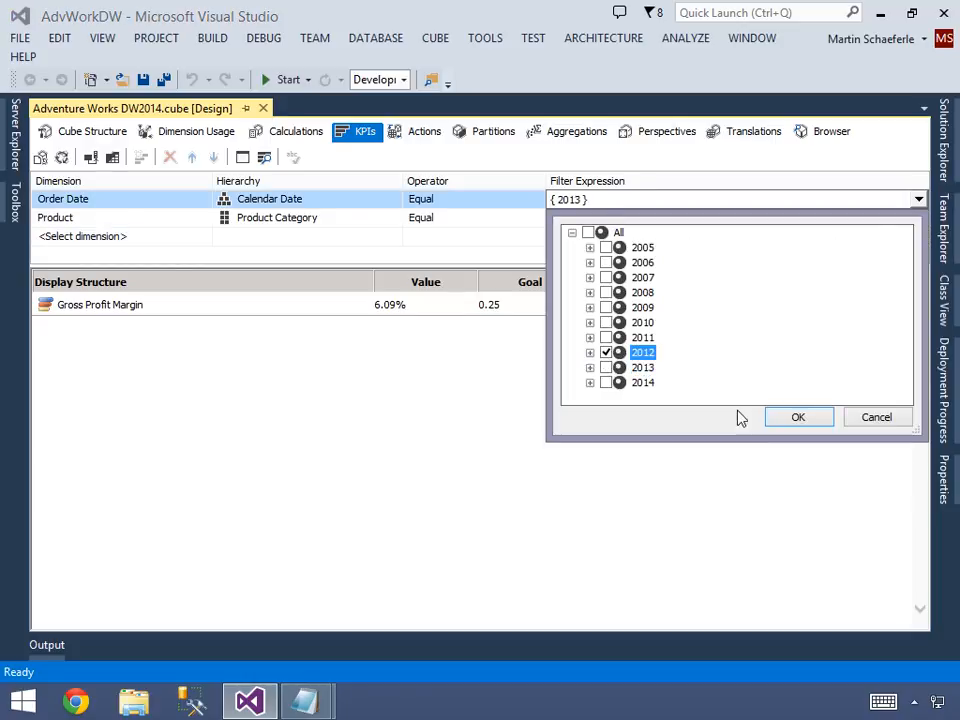
{"action": "left_click", "coordinate": [798, 417]}
{"action": "left_click", "coordinate": [594, 240]}
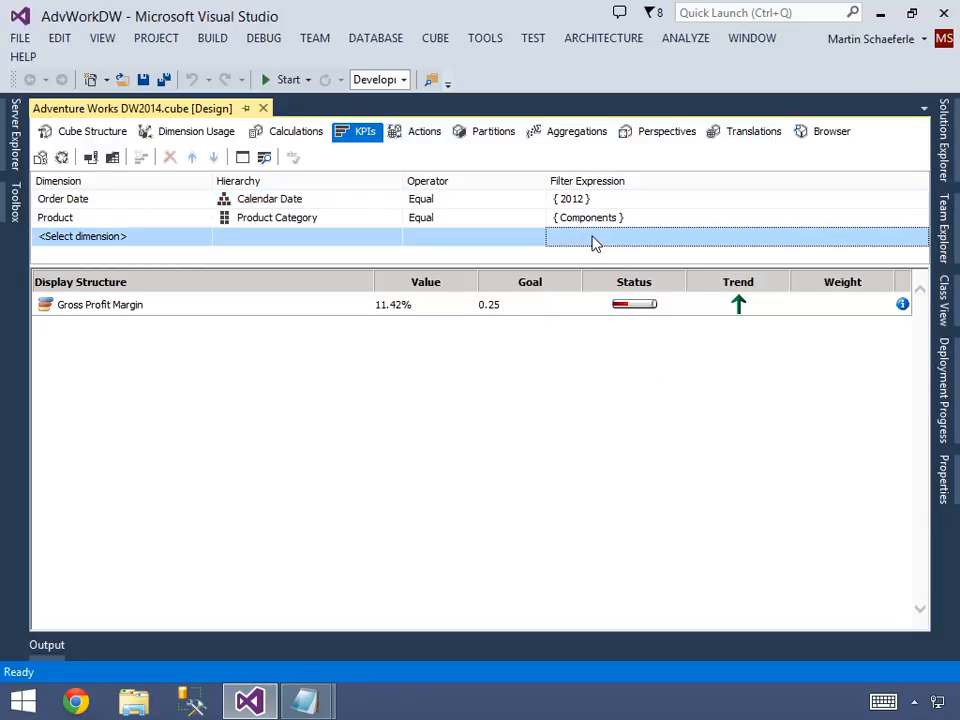
{"action": "left_click", "coordinate": [739, 312]}
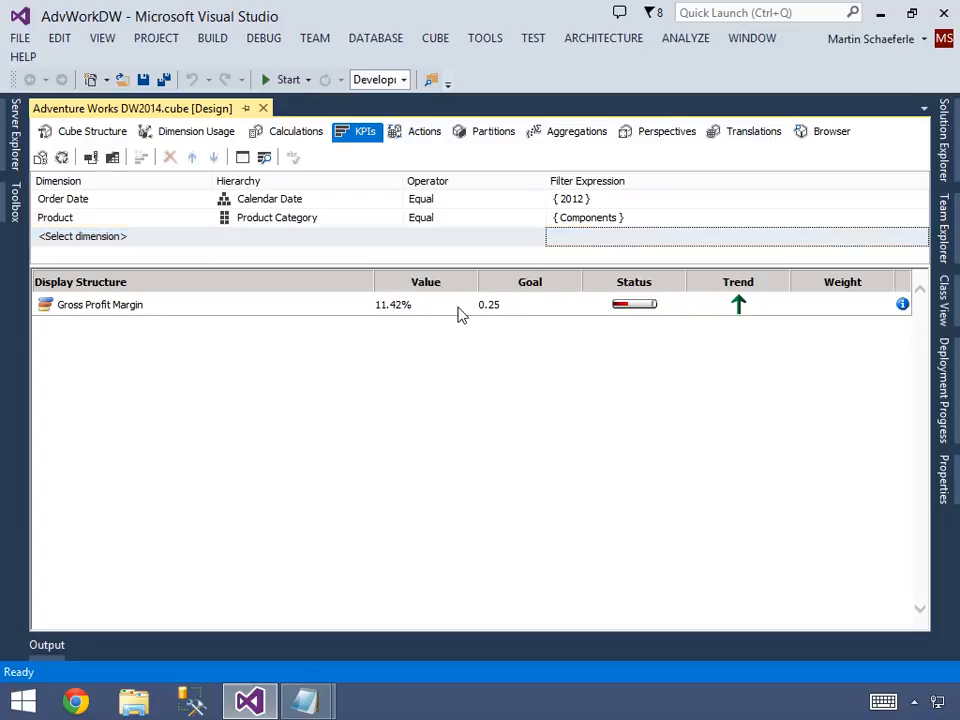
Switch the Product Category filter from Components to Clothing and apply it to the KPI.
{"action": "left_click", "coordinate": [640, 219]}
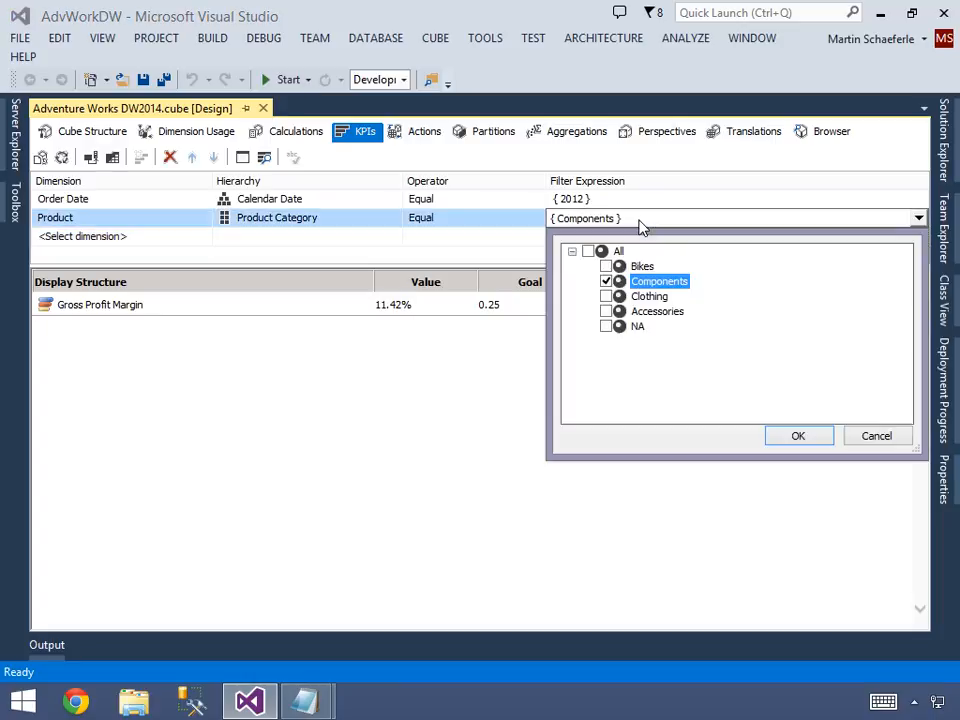
{"action": "left_click", "coordinate": [606, 296]}
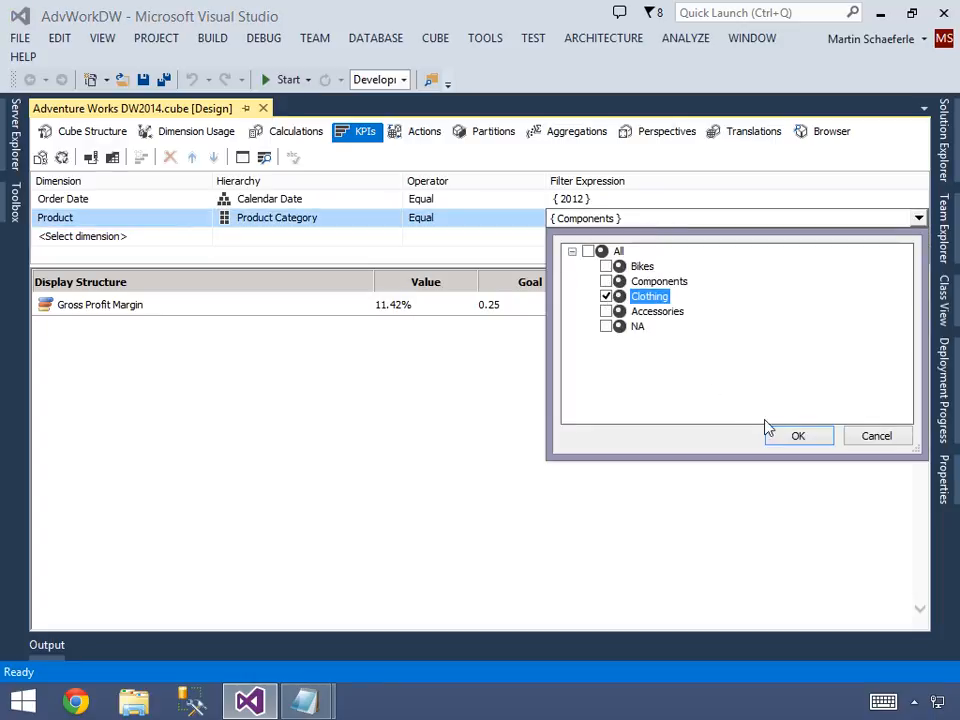
{"action": "left_click", "coordinate": [785, 435]}
{"action": "left_click", "coordinate": [606, 243]}
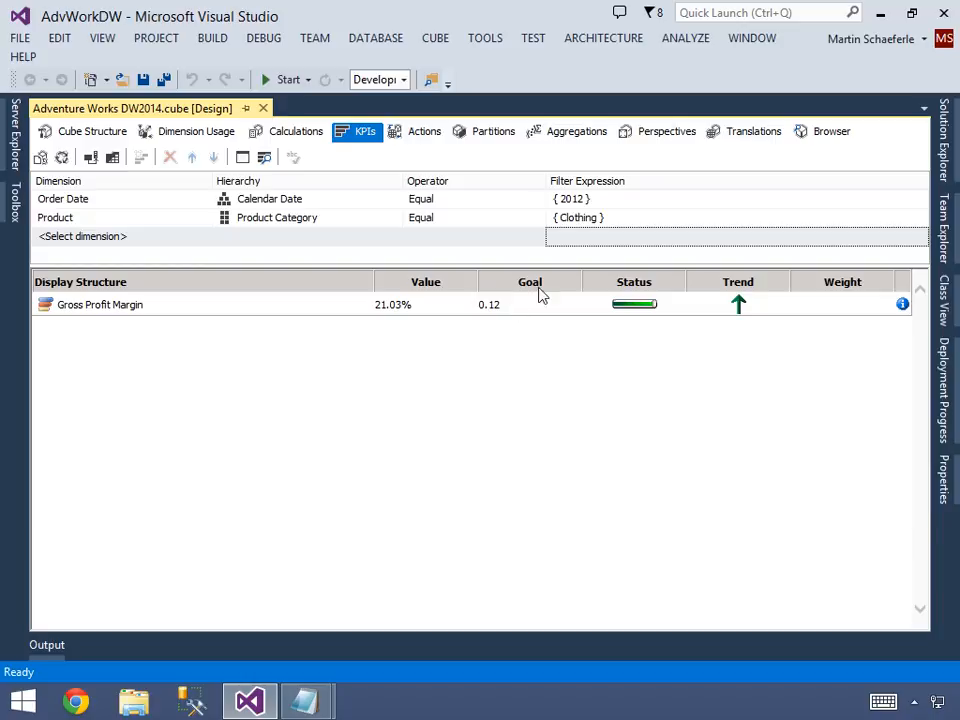
Set the Calendar Date filter back to 2013 for Clothing and check the KPI's trend.
{"action": "left_click", "coordinate": [606, 201]}
{"action": "left_click", "coordinate": [606, 352]}
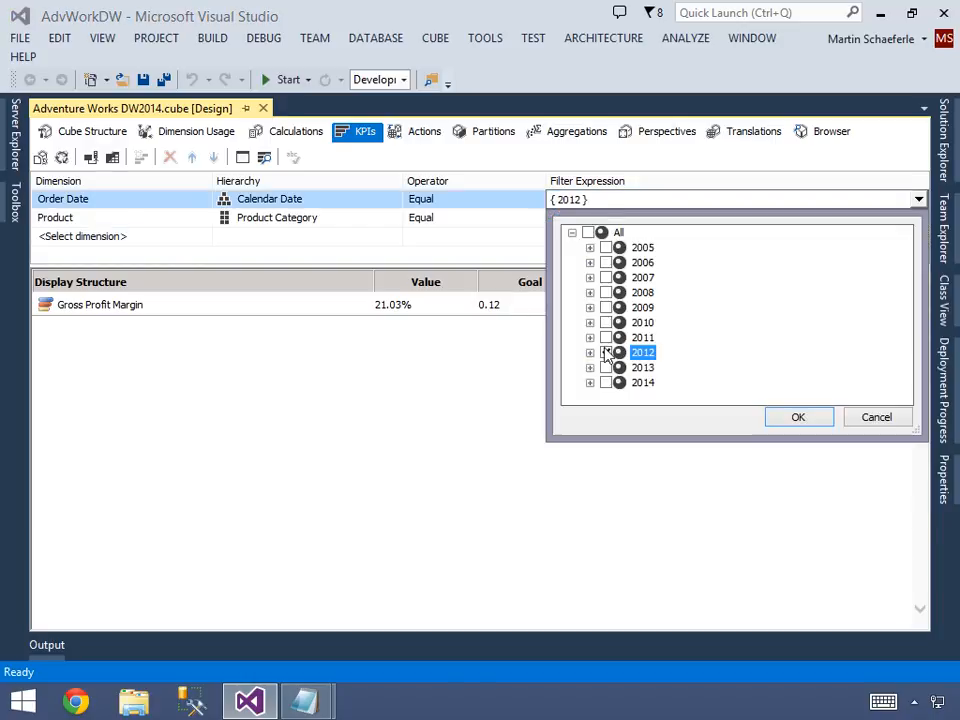
{"action": "left_click", "coordinate": [606, 367]}
{"action": "left_click", "coordinate": [785, 425]}
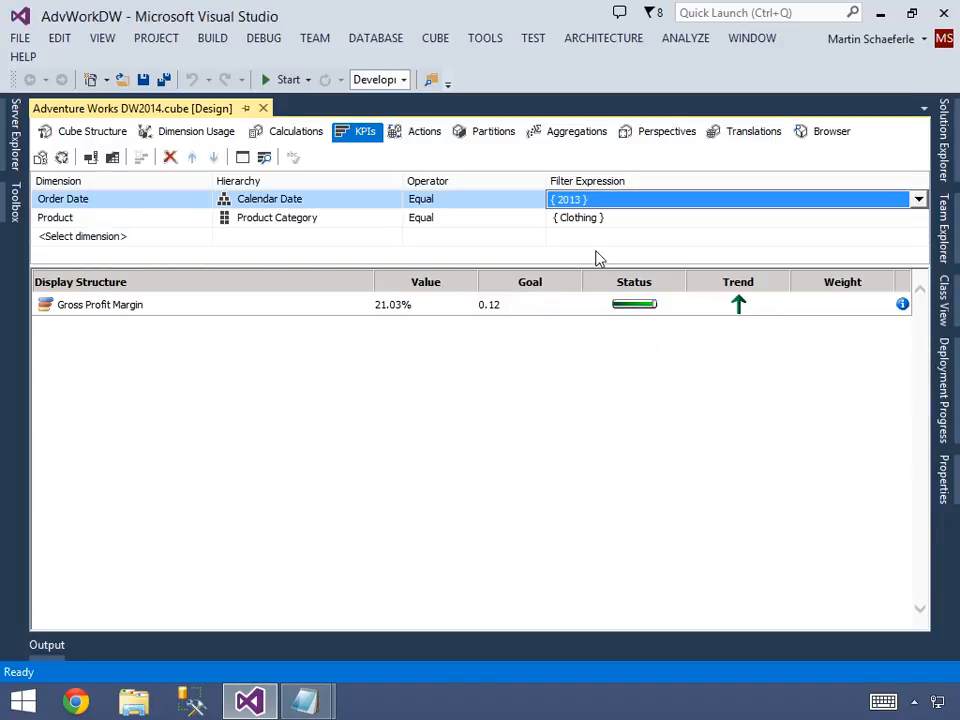
{"action": "left_click", "coordinate": [589, 239]}
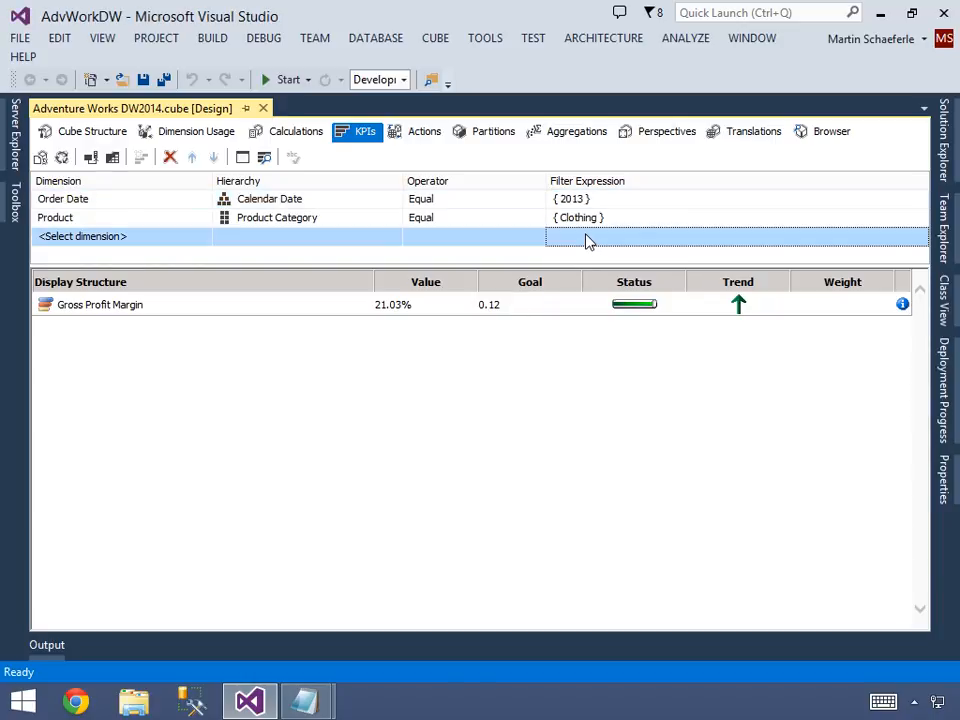
{"action": "left_click", "coordinate": [736, 312]}
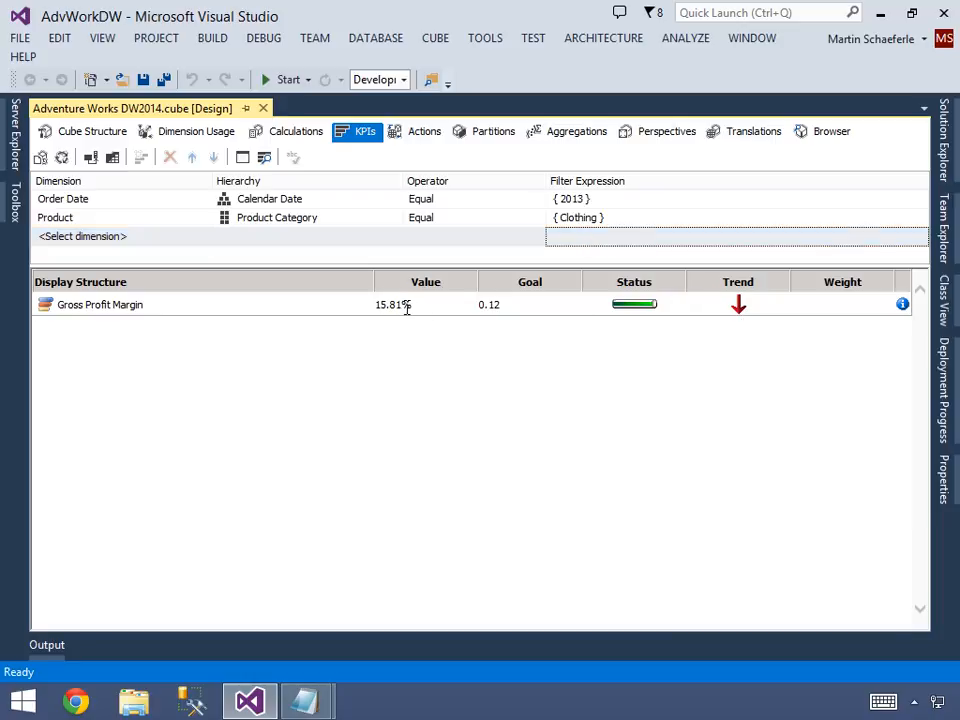
Return to the KPI's form view, set the Clothing goal in the Goal Expression to .11 and save the cube.
{"action": "left_click", "coordinate": [245, 159]}
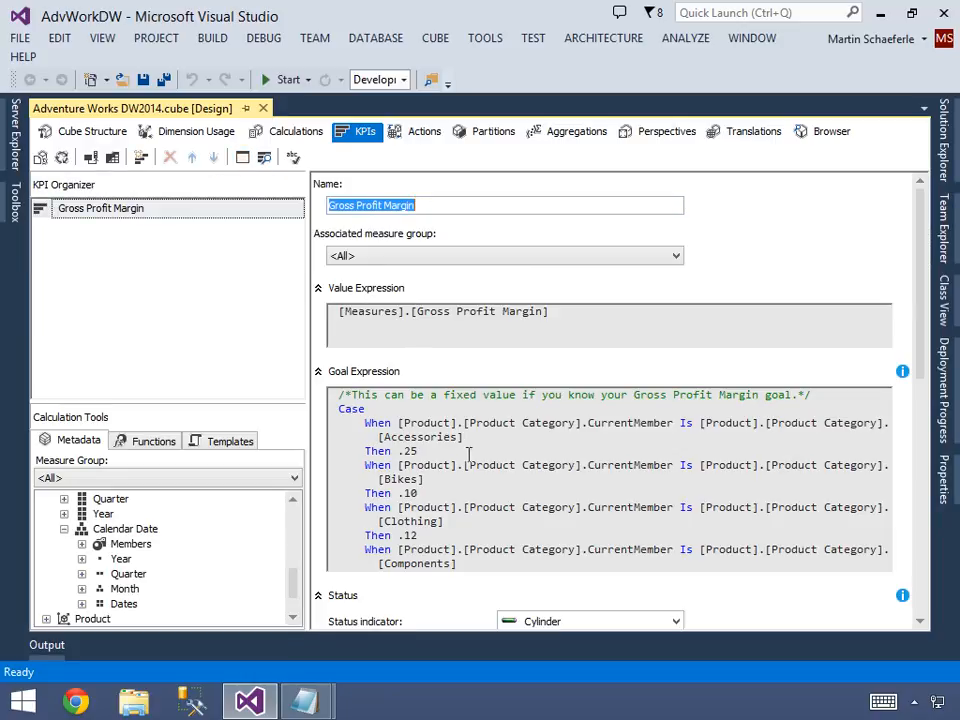
{"action": "left_click", "coordinate": [463, 437]}
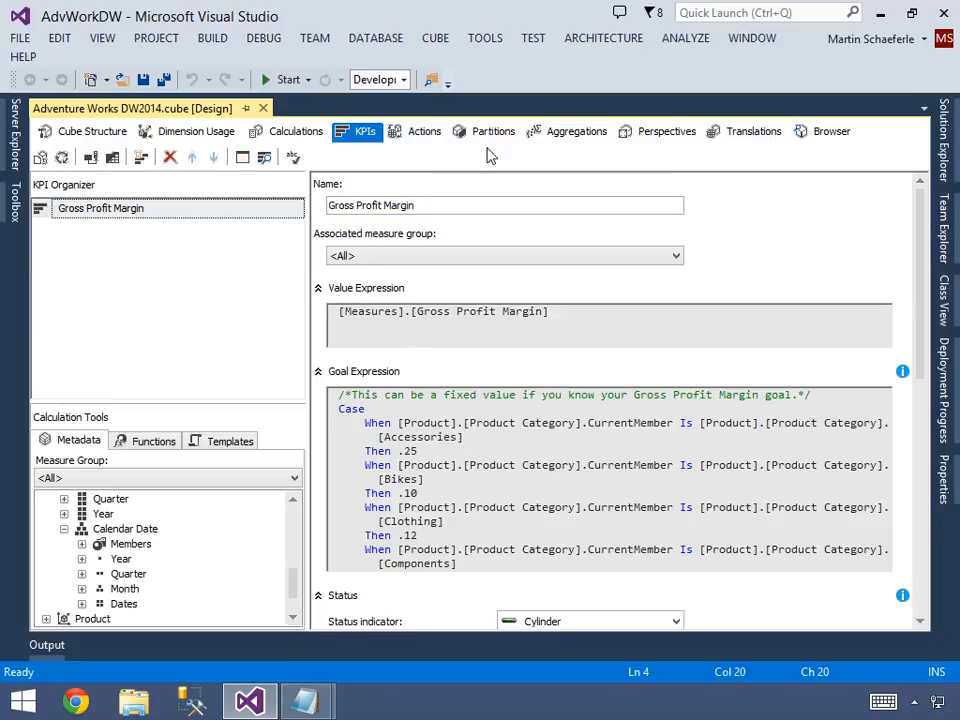
{"action": "left_click", "coordinate": [264, 160]}
{"action": "left_click", "coordinate": [246, 160]}
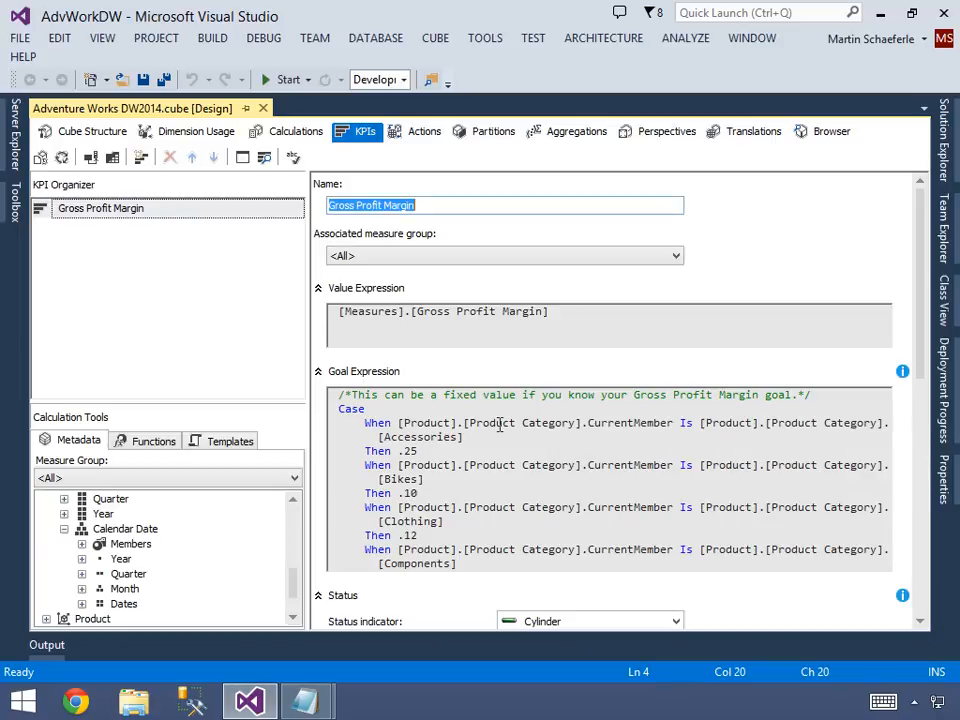
{"action": "left_click", "coordinate": [437, 537]}
{"action": "key", "text": "BackSpace"}
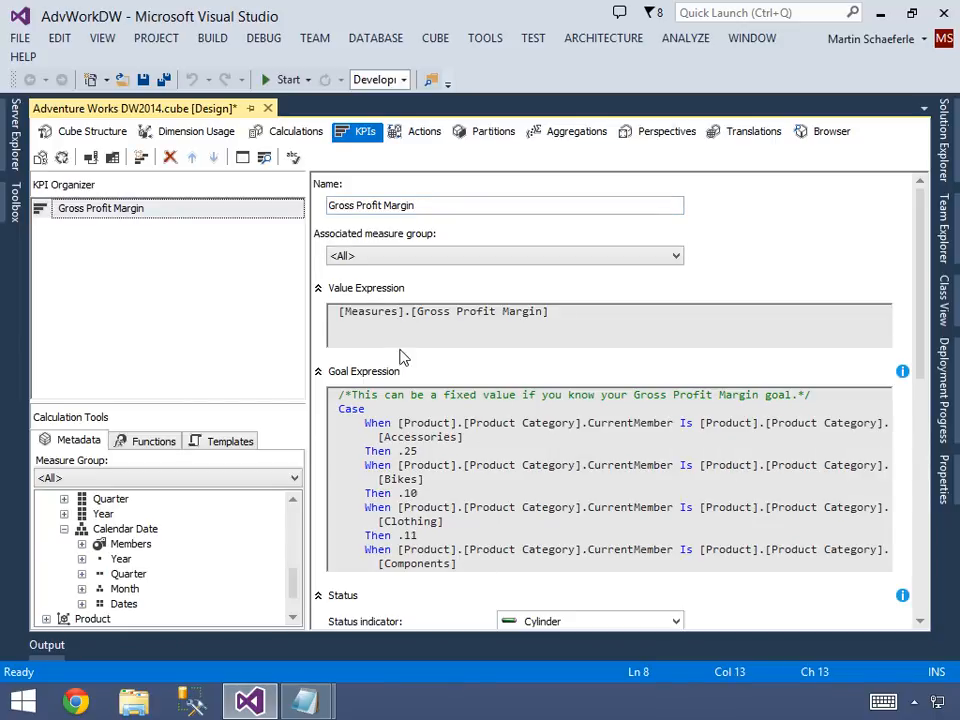
{"action": "key", "text": "ctrl+s"}
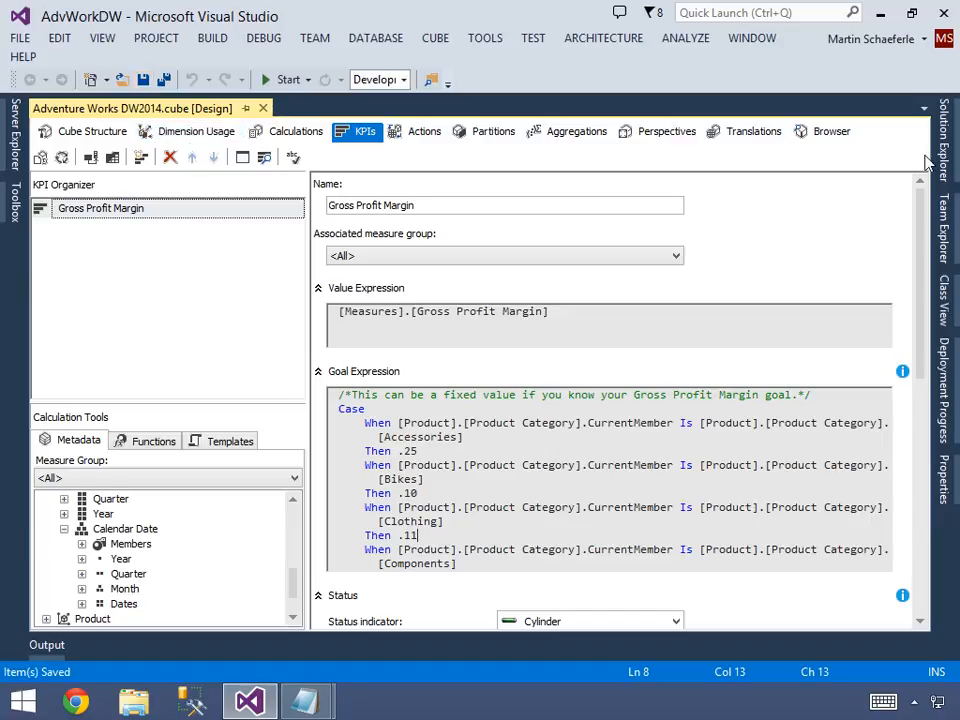
Examine the IIf function in the Trend expression, highlighting its two possible results, 1 and -1.
{"action": "left_click_drag", "start_coordinate": [921, 398], "coordinate": [921, 620]}
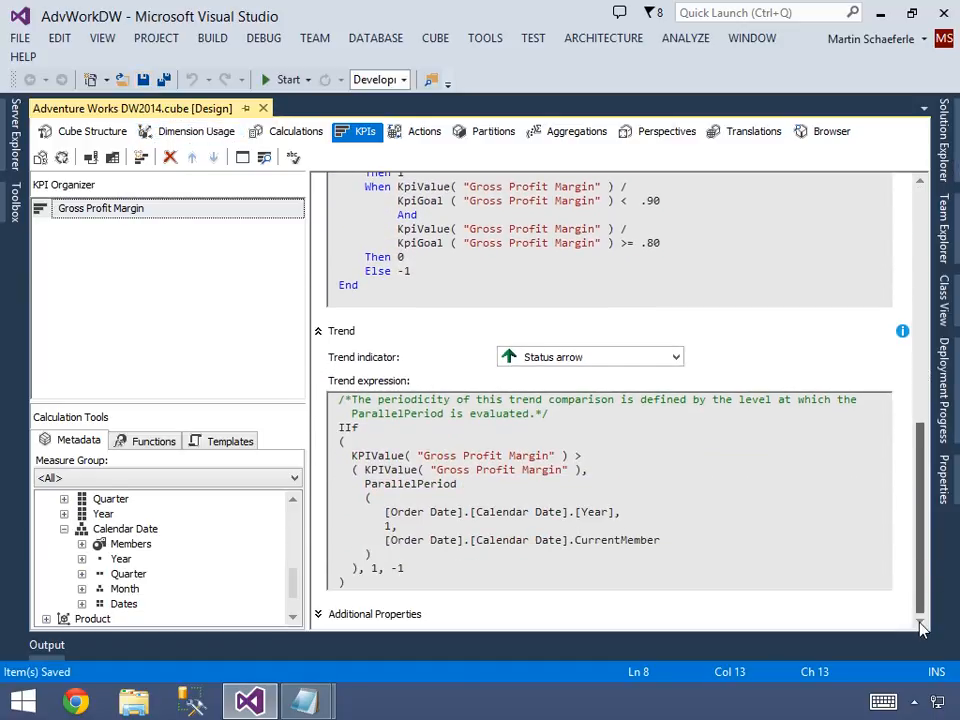
{"action": "left_click", "coordinate": [430, 557]}
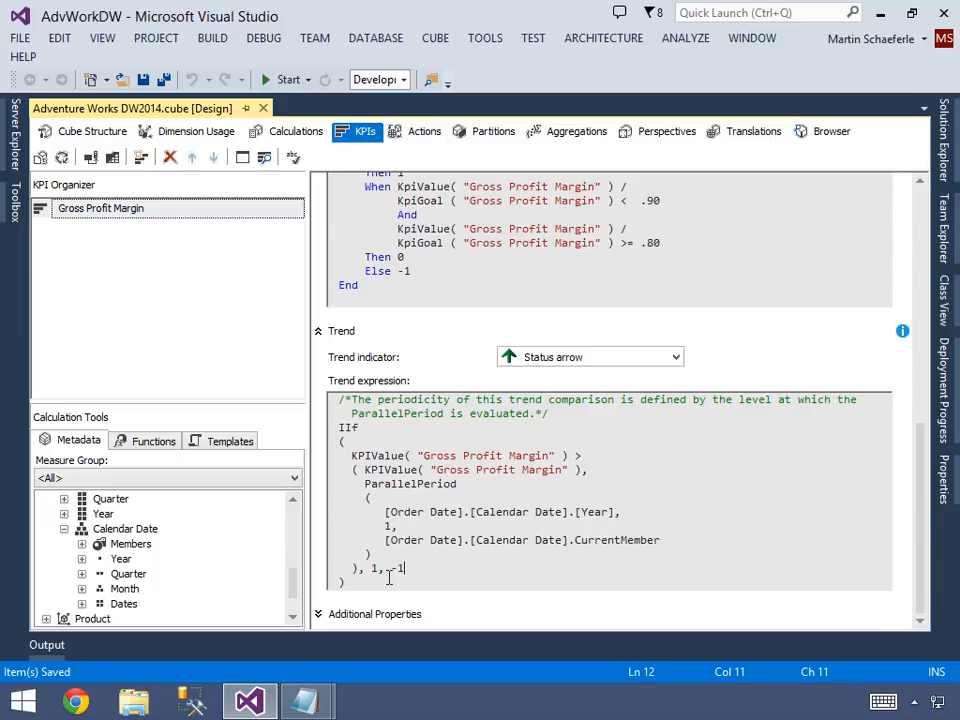
{"action": "left_click_drag", "start_coordinate": [373, 567], "coordinate": [410, 572]}
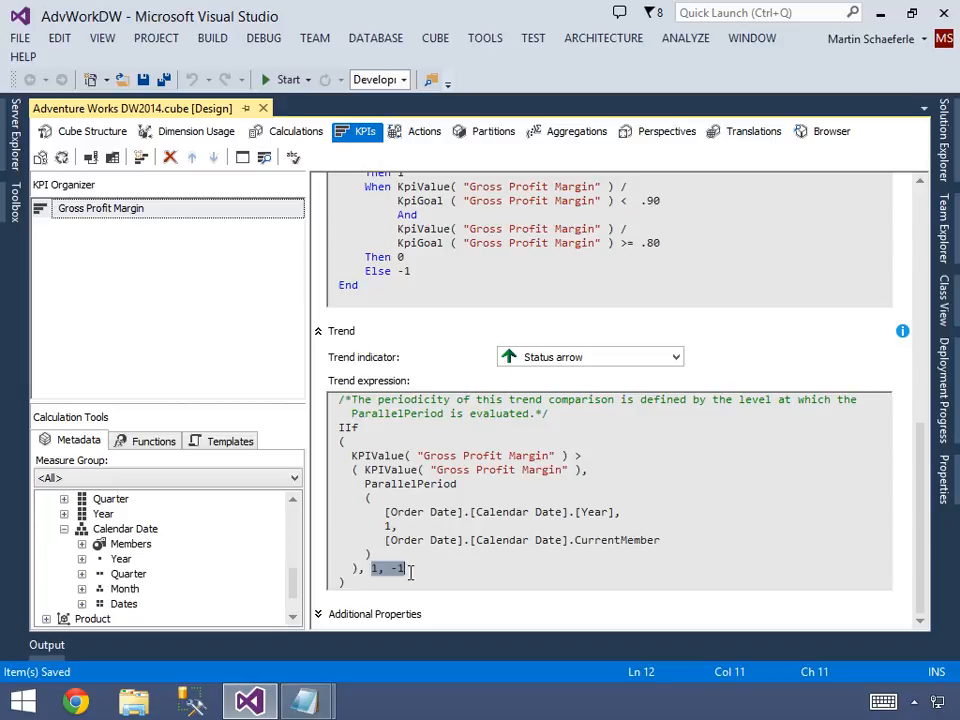
Switch to KPI.txt in Notepad, copy the Case expression that starts with the IsEmpty condition and return to Visual Studio.
{"action": "key", "text": "alt+Tab"}
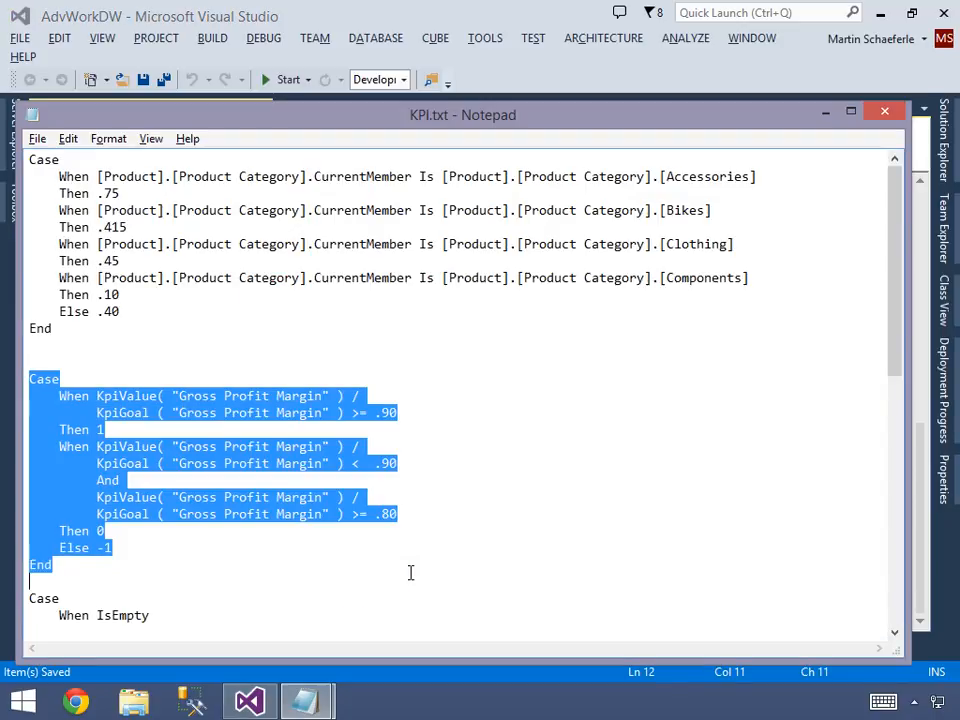
{"action": "key", "text": "Down"}
{"action": "key", "text": "shift+Down"}
{"action": "key", "text": "shift+Down"}
{"action": "key", "text": "shift+Down"}
{"action": "key", "text": "shift+Down"}
{"action": "key", "text": "shift+Down"}
{"action": "key", "text": "shift+Down"}
{"action": "key", "text": "shift+Down"}
{"action": "key", "text": "shift+Down"}
{"action": "key", "text": "shift+Down"}
{"action": "key", "text": "shift+Down"}
{"action": "key", "text": "shift+Down"}
{"action": "key", "text": "shift+Down"}
{"action": "key", "text": "shift+Down"}
{"action": "key", "text": "shift+Down"}
{"action": "key", "text": "shift+Down"}
{"action": "key", "text": "shift+Down"}
{"action": "key", "text": "shift+Down"}
{"action": "key", "text": "shift+Down"}
{"action": "key", "text": "shift+Down"}
{"action": "key", "text": "shift+Down"}
{"action": "key", "text": "ctrl+c"}
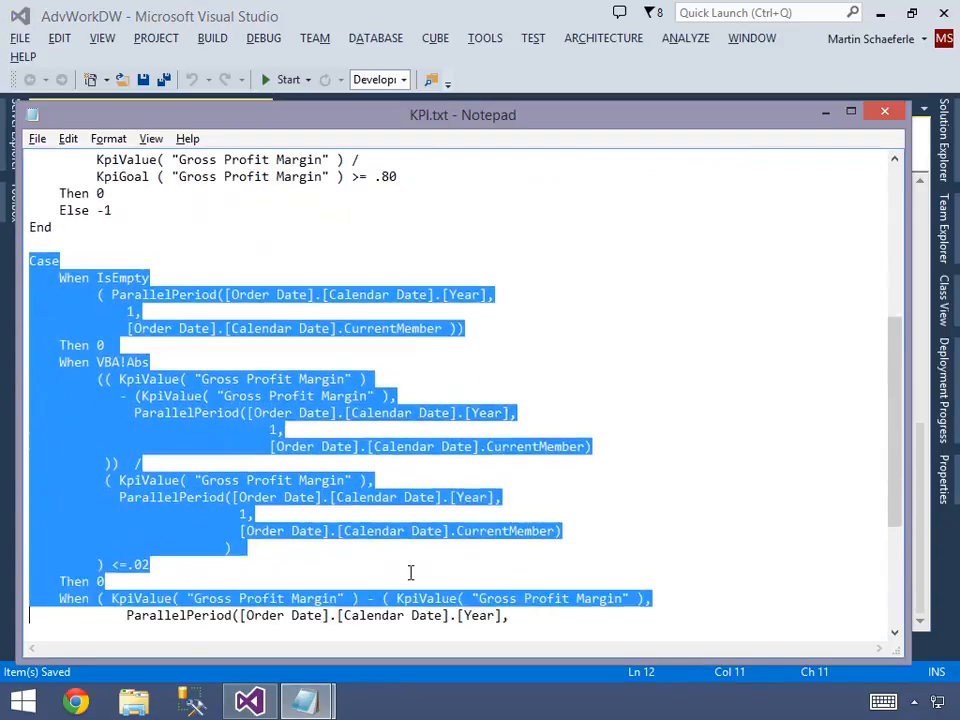
{"action": "key", "text": "shift+Down"}
{"action": "key", "text": "shift+Down"}
{"action": "key", "text": "shift+Down"}
{"action": "key", "text": "shift+Down"}
{"action": "key", "text": "shift+Down"}
{"action": "key", "text": "shift+Down"}
{"action": "key", "text": "shift+Down"}
{"action": "key", "text": "shift+Down"}
{"action": "key", "text": "shift+Down"}
{"action": "key", "text": "shift+Down"}
{"action": "key", "text": "shift+Down"}
{"action": "key", "text": "shift+Down"}
{"action": "key", "text": "shift+Down"}
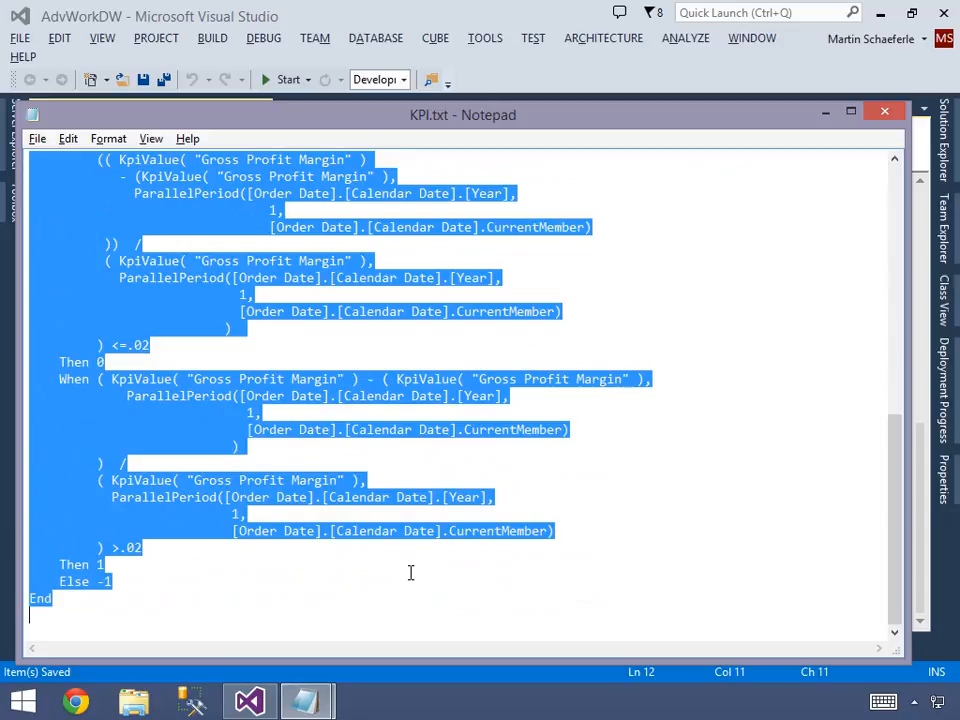
{"action": "key", "text": "alt+Tab"}
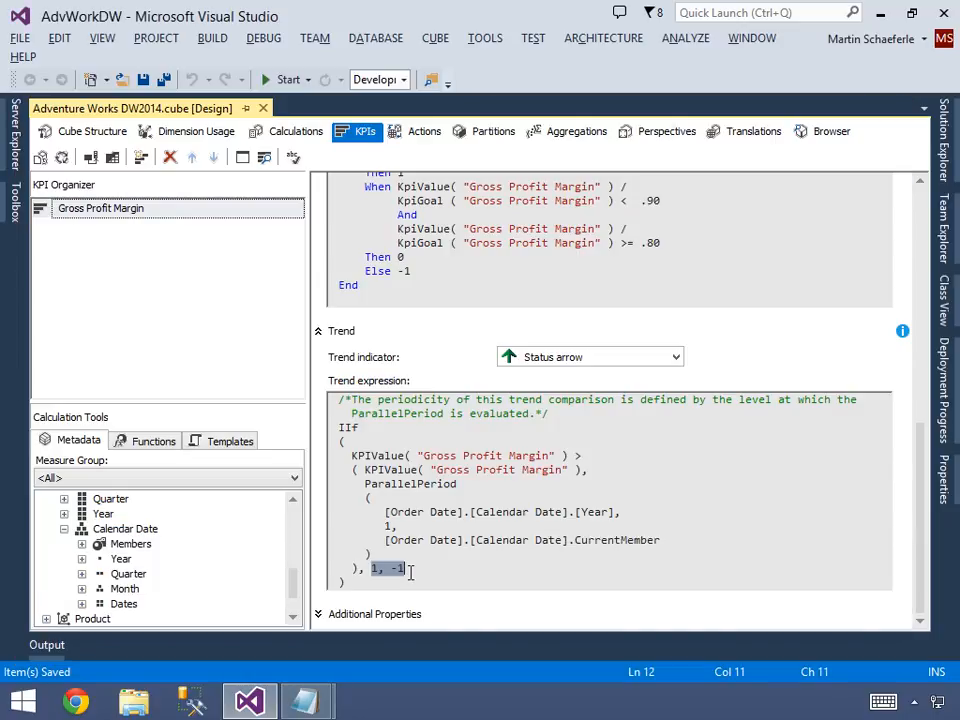
Comment out the whole IIf function in the Trend expression with /* and */, keeping the existing comment above it.
{"action": "left_click", "coordinate": [405, 430]}
{"action": "key", "text": "Home"}
{"action": "key", "text": "Return"}
{"action": "key", "text": "Up"}
{"action": "type", "text": "/*"}
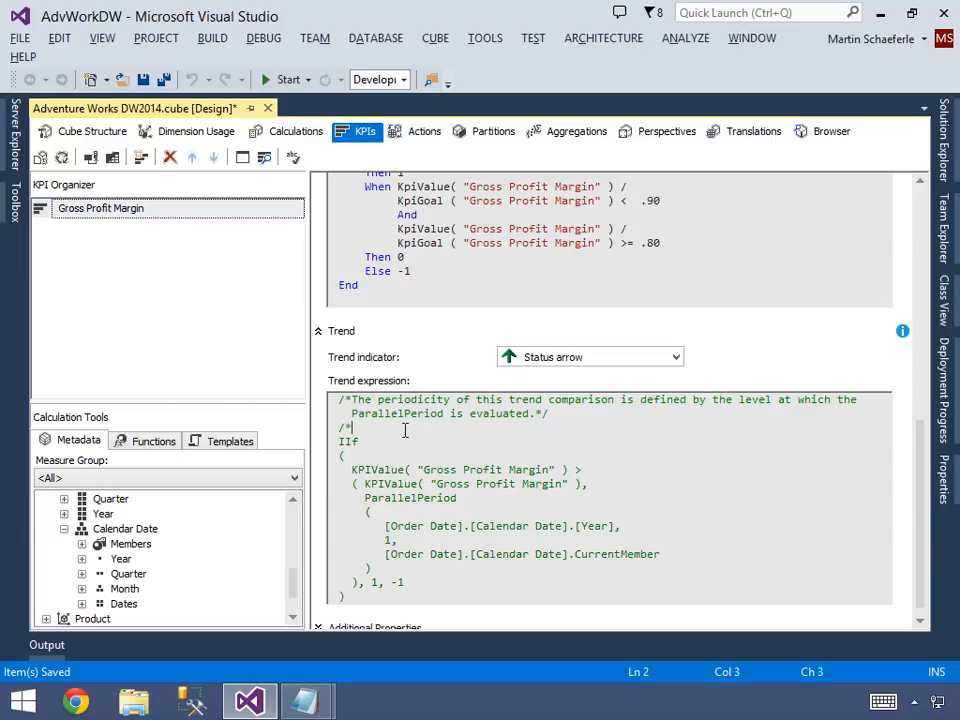
{"action": "key", "text": "ctrl+End"}
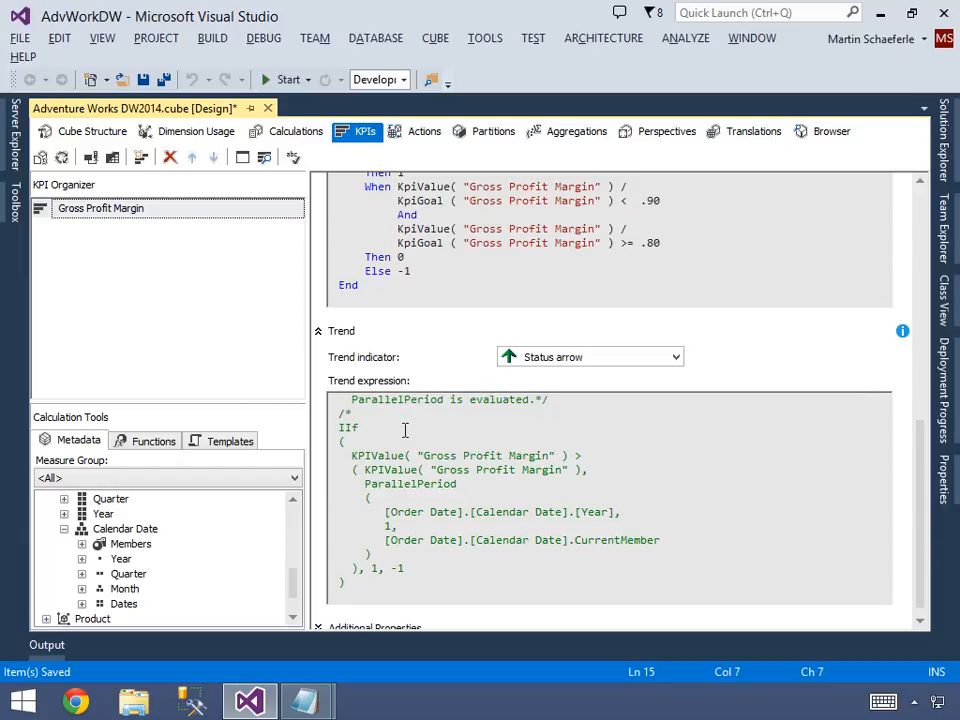
{"action": "type", "text": "*/"}
Paste the copied Case expression at the very beginning of the Trend expression, above the comments.
{"action": "key", "text": "ctrl+Home"}
{"action": "key", "text": "Return"}
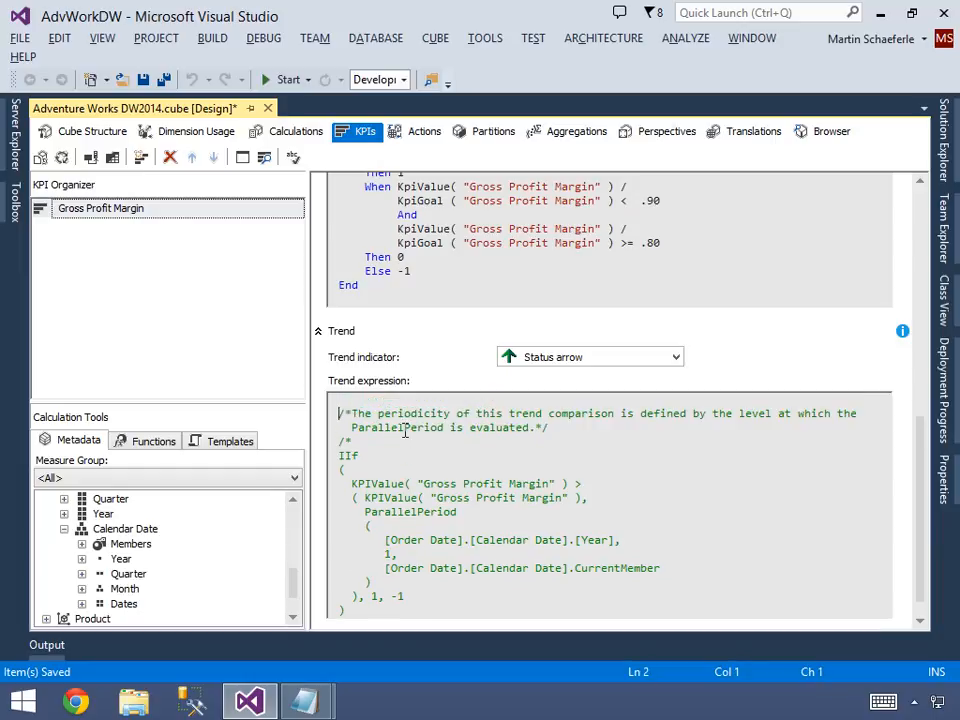
{"action": "key", "text": "ctrl+v"}
{"action": "key", "text": "ctrl+Home"}
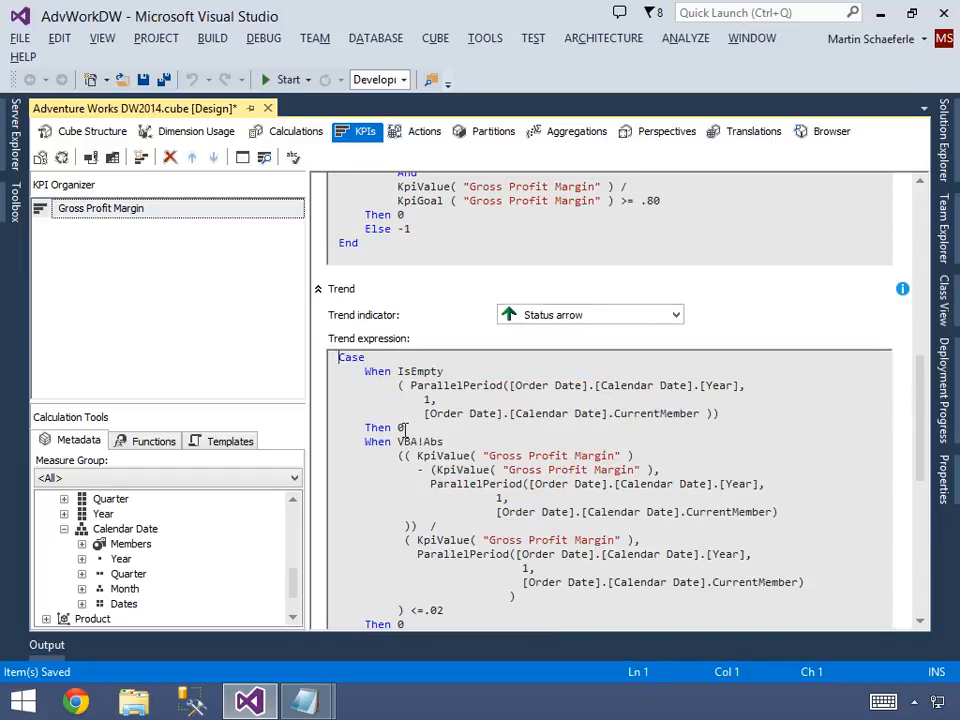
Review the IsEmpty branch of the new Trend expression, which tests the parallel period of the previous year.
{"action": "key", "text": "shift+Down"}
{"action": "key", "text": "shift+Down"}
{"action": "key", "text": "shift+Down"}
{"action": "key", "text": "shift+Down"}
{"action": "key", "text": "shift+Down"}
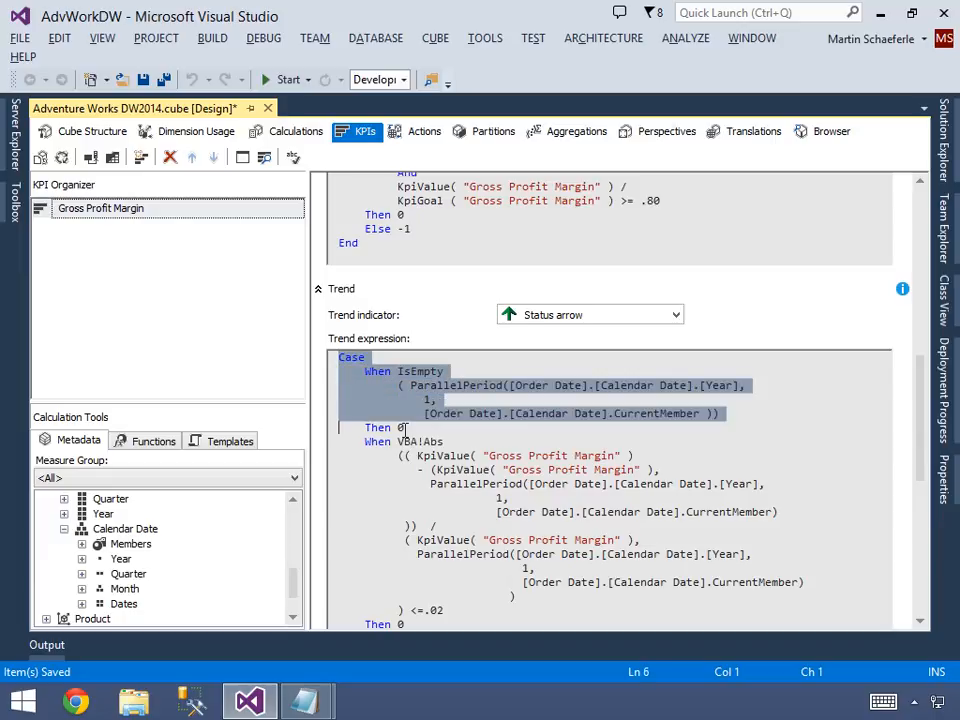
{"action": "key", "text": "shift+Down"}
{"action": "left_click", "coordinate": [405, 428]}
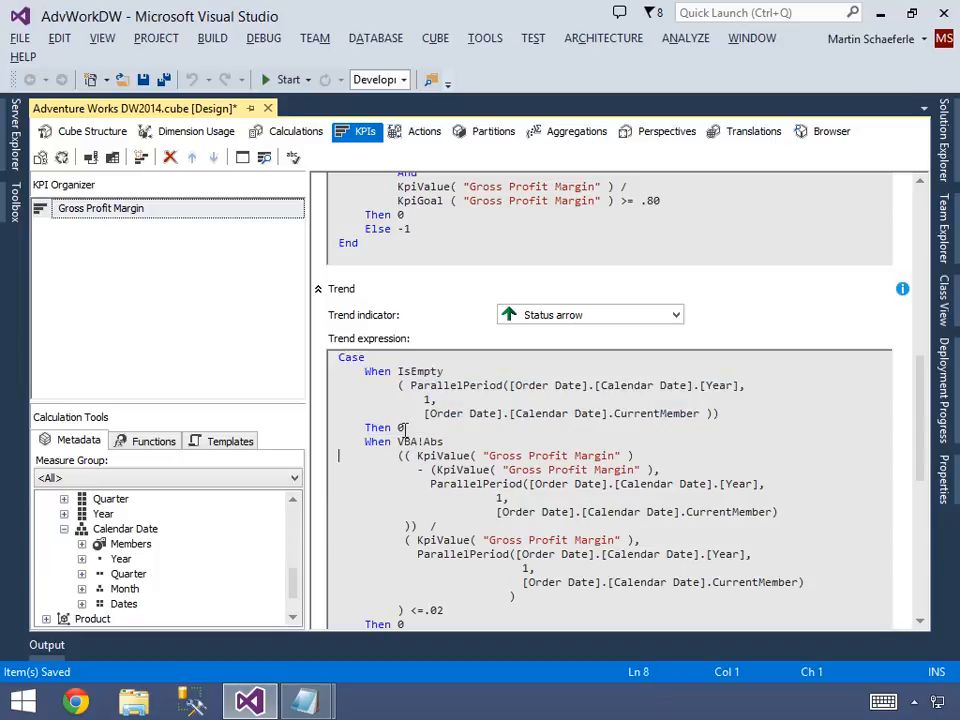
Review the VBA!Abs branch of the Trend expression, which compares the relative margin change with the .02 threshold.
{"action": "key", "text": "shift+Down"}
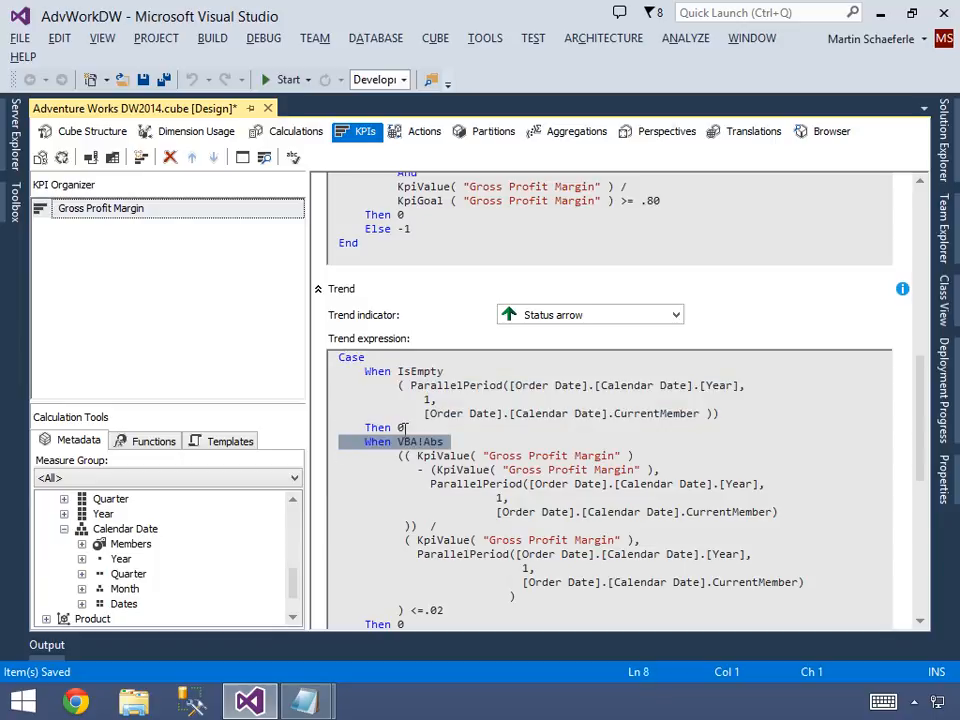
{"action": "key", "text": "shift+Down"}
{"action": "key", "text": "shift+Down"}
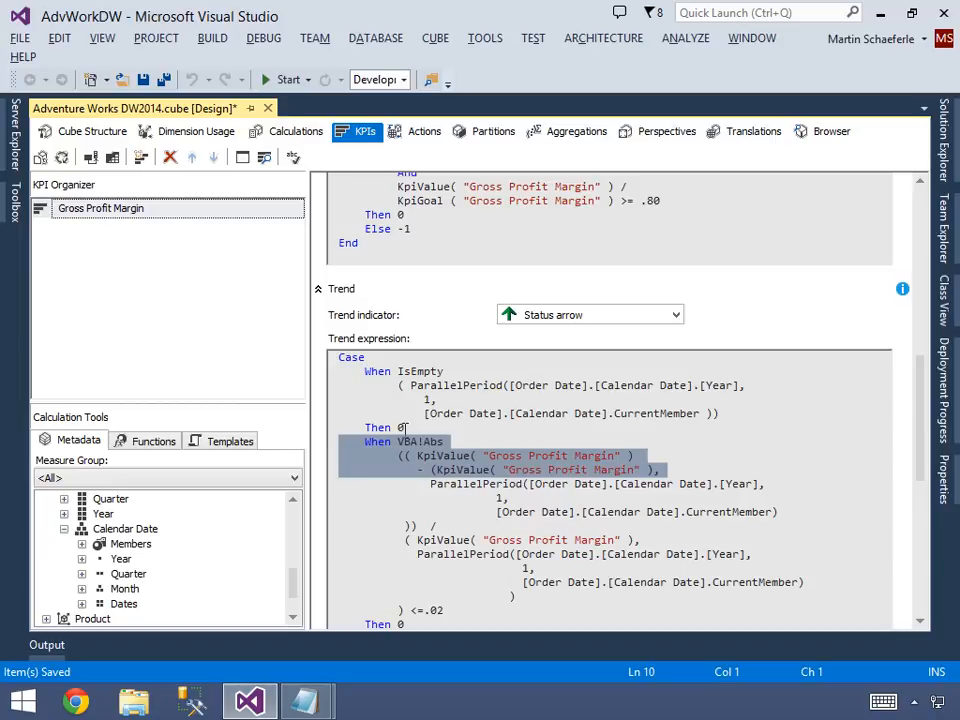
{"action": "key", "text": "shift+Down"}
{"action": "key", "text": "shift+Down"}
{"action": "key", "text": "shift+Down"}
{"action": "key", "text": "shift+Down"}
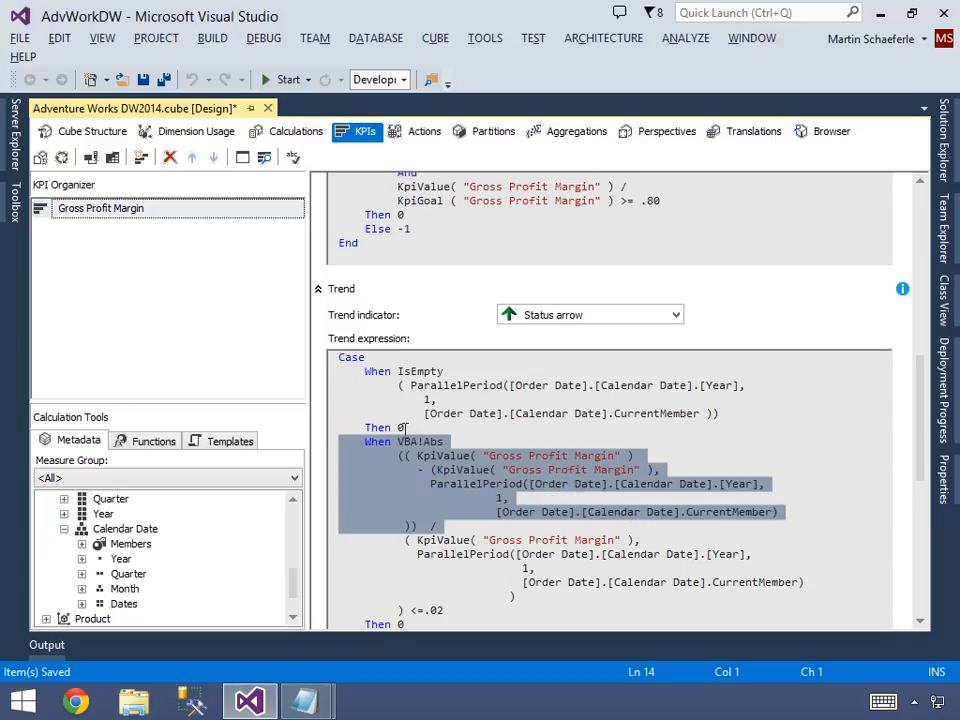
{"action": "key", "text": "shift+Down"}
{"action": "key", "text": "shift+Down"}
{"action": "key", "text": "shift+Down"}
{"action": "key", "text": "shift+Down"}
{"action": "key", "text": "shift+Down"}
Review the remaining branches of the Trend Case statement, from the >.02 condition through Else -1 to the commented-out IIf.
{"action": "key", "text": "Down"}
{"action": "key", "text": "Left"}
{"action": "key", "text": "shift+Left"}
{"action": "key", "text": "shift+Left"}
{"action": "key", "text": "shift+Left"}
{"action": "key", "text": "shift+Left"}
{"action": "key", "text": "shift+Left"}
{"action": "key", "text": "Down"}
{"action": "key", "text": "shift+Left"}
{"action": "key", "text": "Down"}
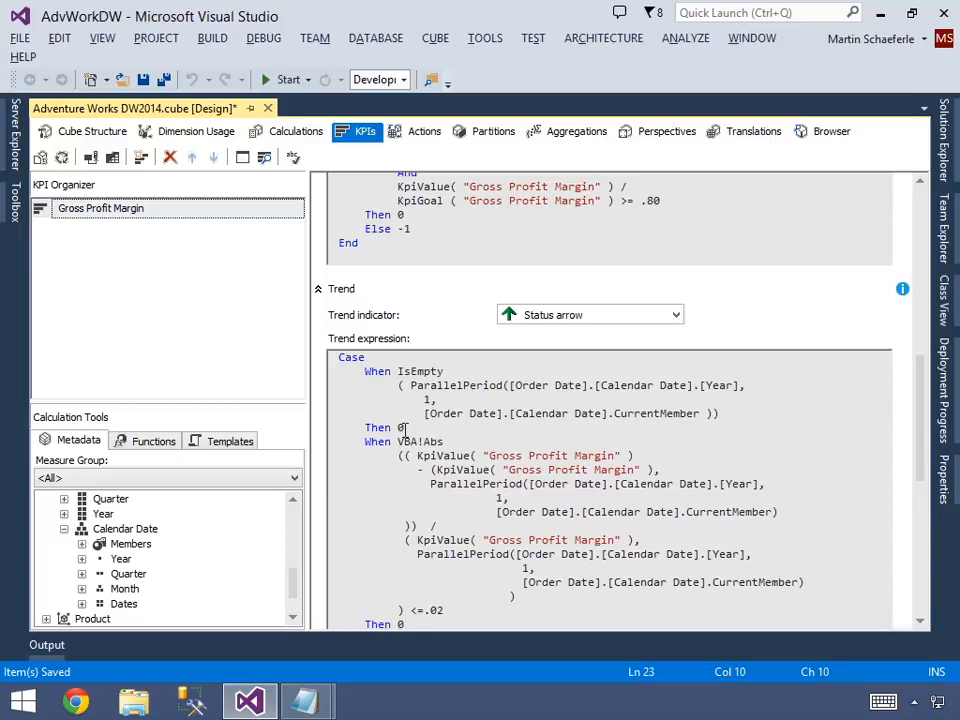
{"action": "left_click_drag", "start_coordinate": [924, 439], "coordinate": [924, 605]}
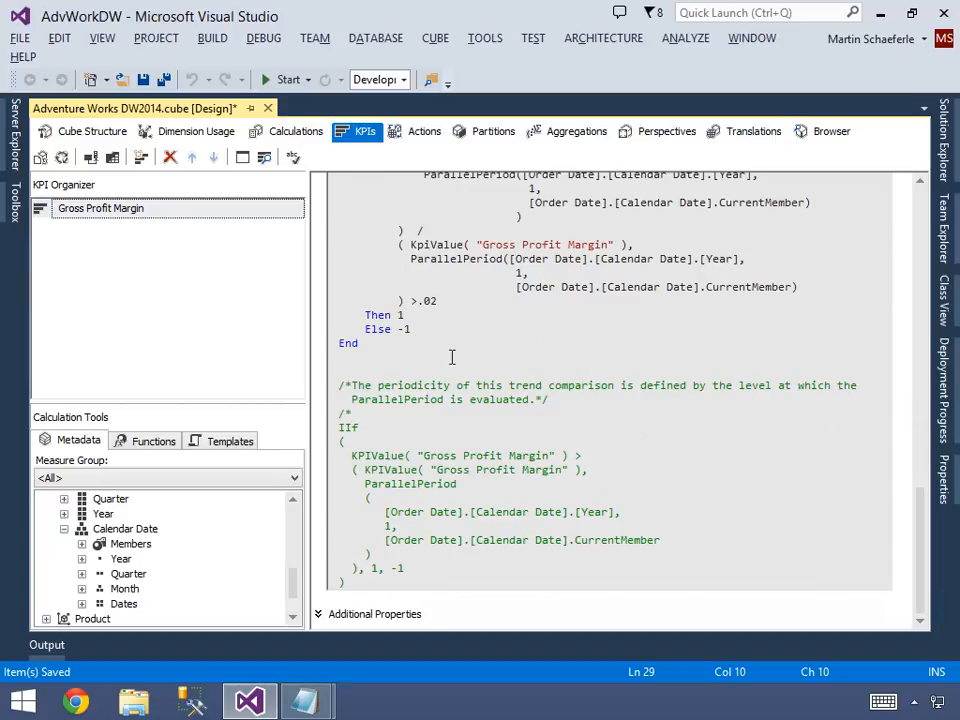
Save the cube with the revised Trend expression and deploy the AdvWorkDW project.
{"action": "left_click", "coordinate": [416, 318]}
{"action": "key", "text": "ctrl+s"}
{"action": "left_click", "coordinate": [941, 110]}
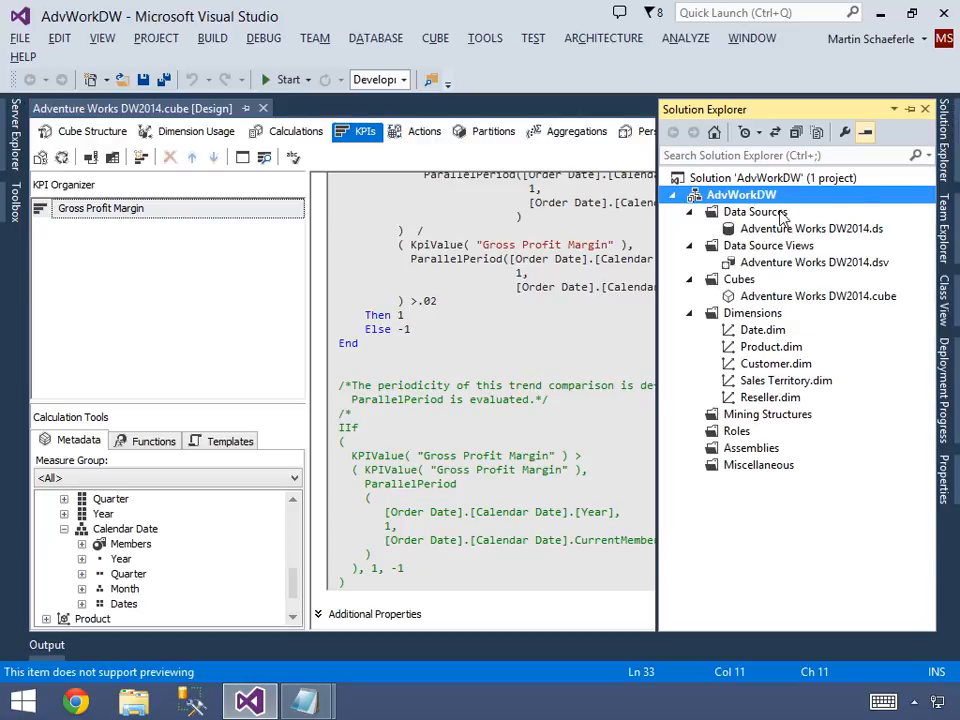
{"action": "right_click", "coordinate": [741, 186]}
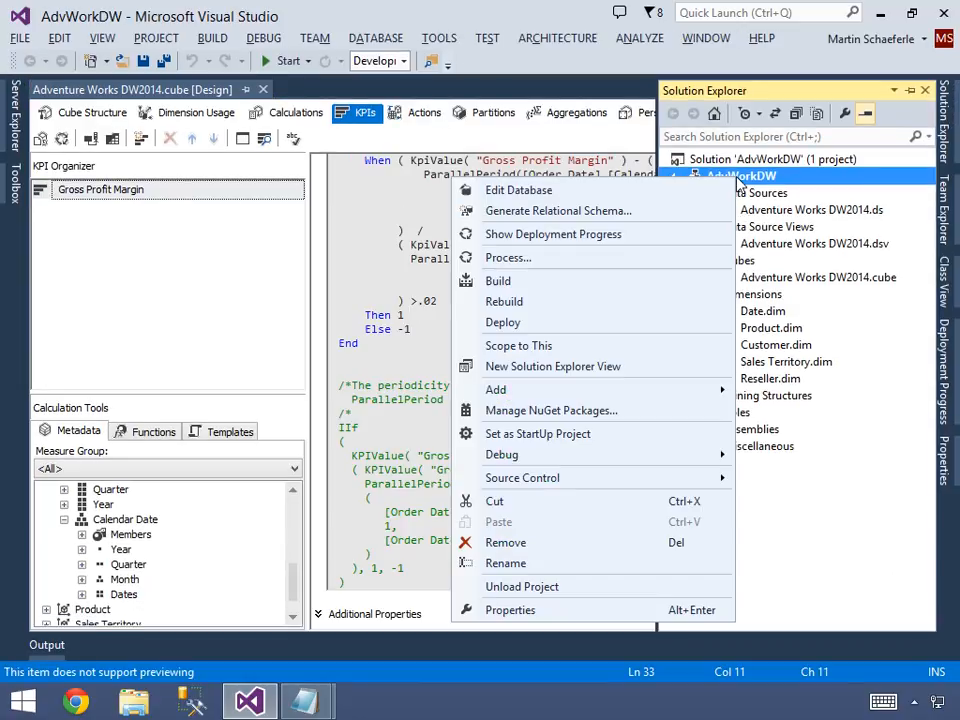
{"action": "left_click", "coordinate": [493, 326]}
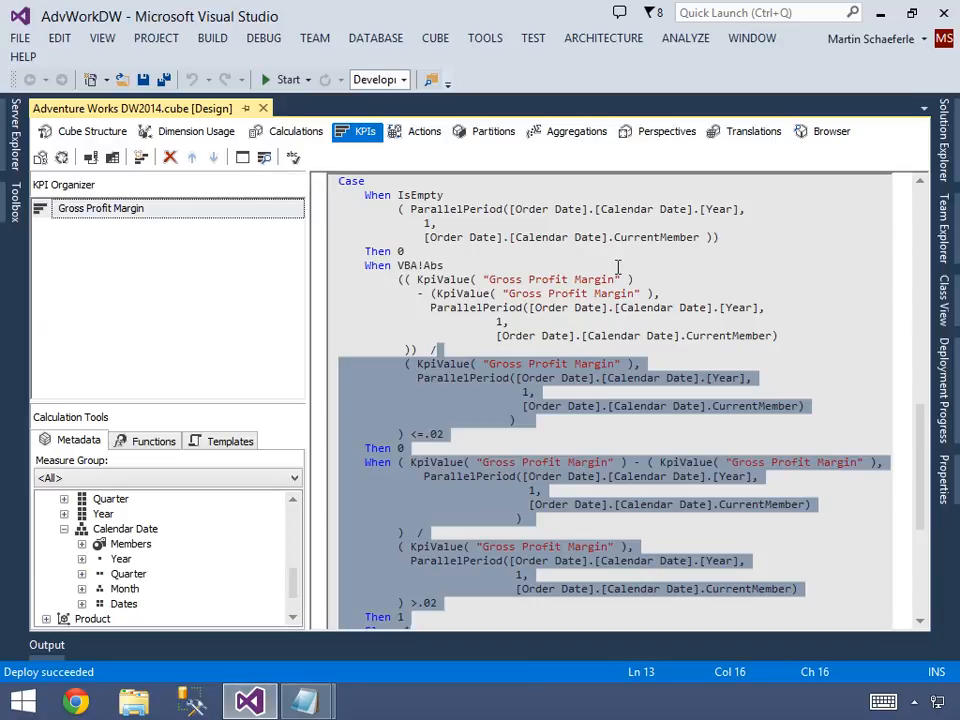
Check the deployment progress details for the AdvWorkDW database.
{"action": "left_click", "coordinate": [640, 268]}
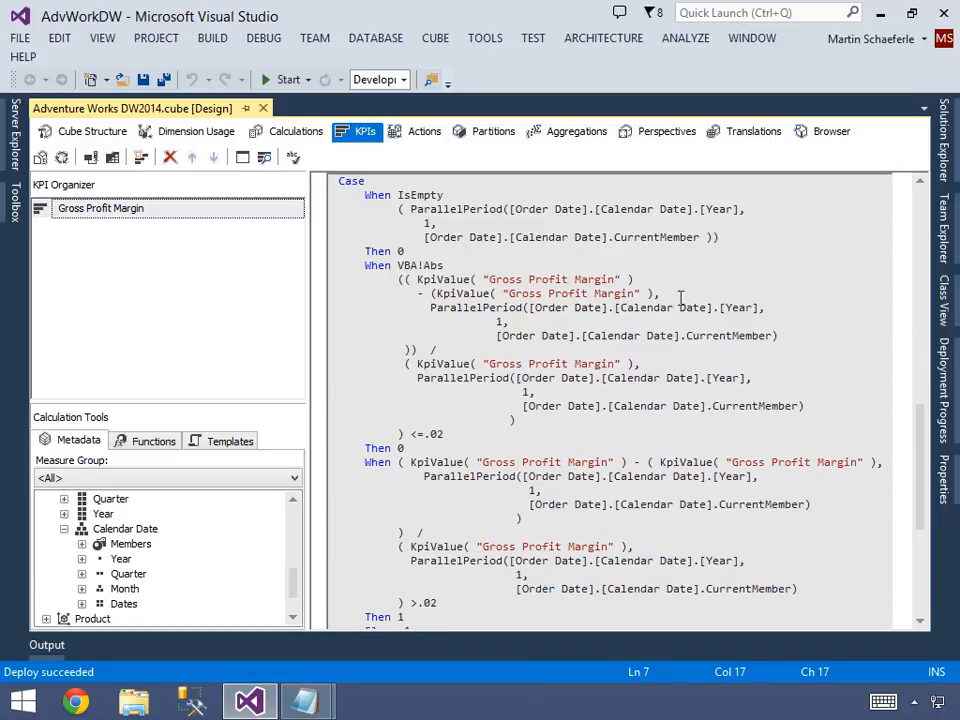
{"action": "left_click", "coordinate": [943, 396]}
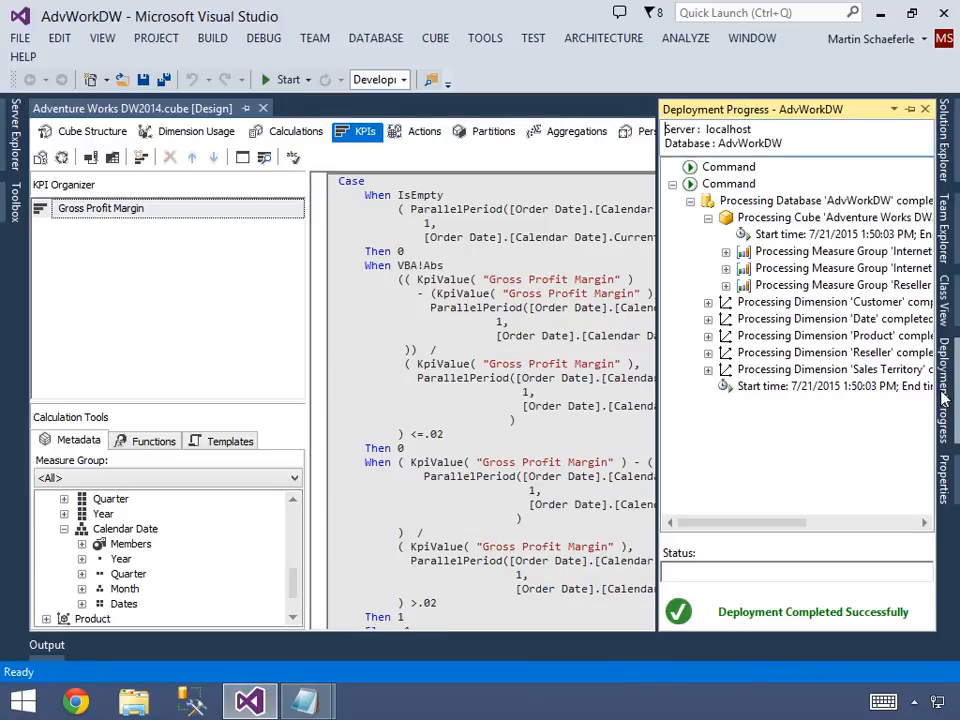
{"action": "left_click", "coordinate": [562, 281]}
Open the cube browser and launch Excel from it to analyze the Adventure Works DW2014 cube.
{"action": "left_click", "coordinate": [823, 131]}
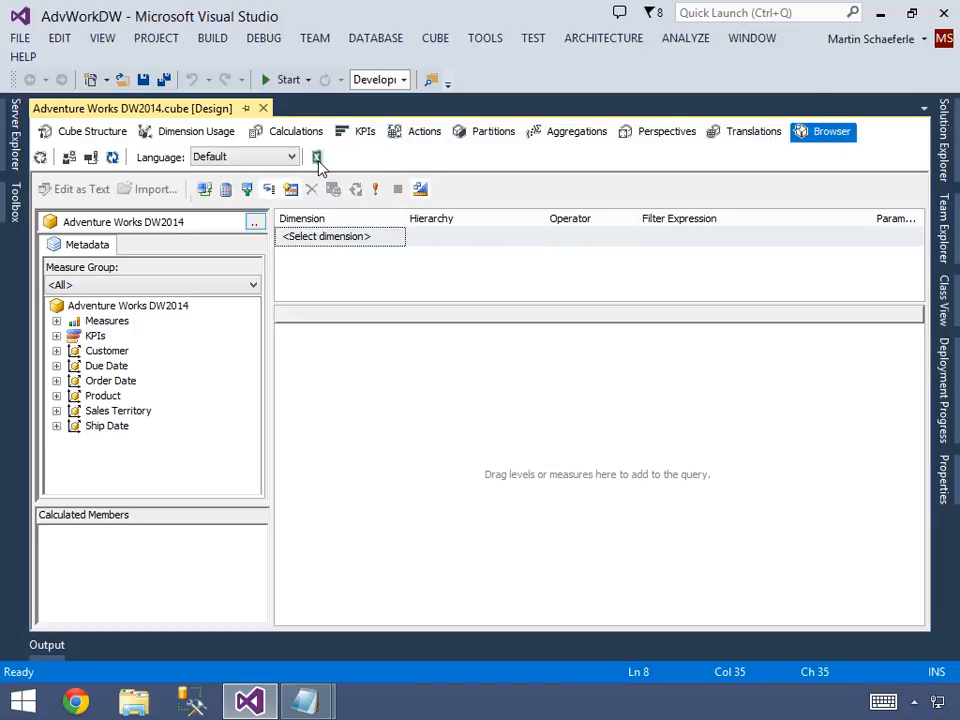
{"action": "left_click", "coordinate": [316, 158]}
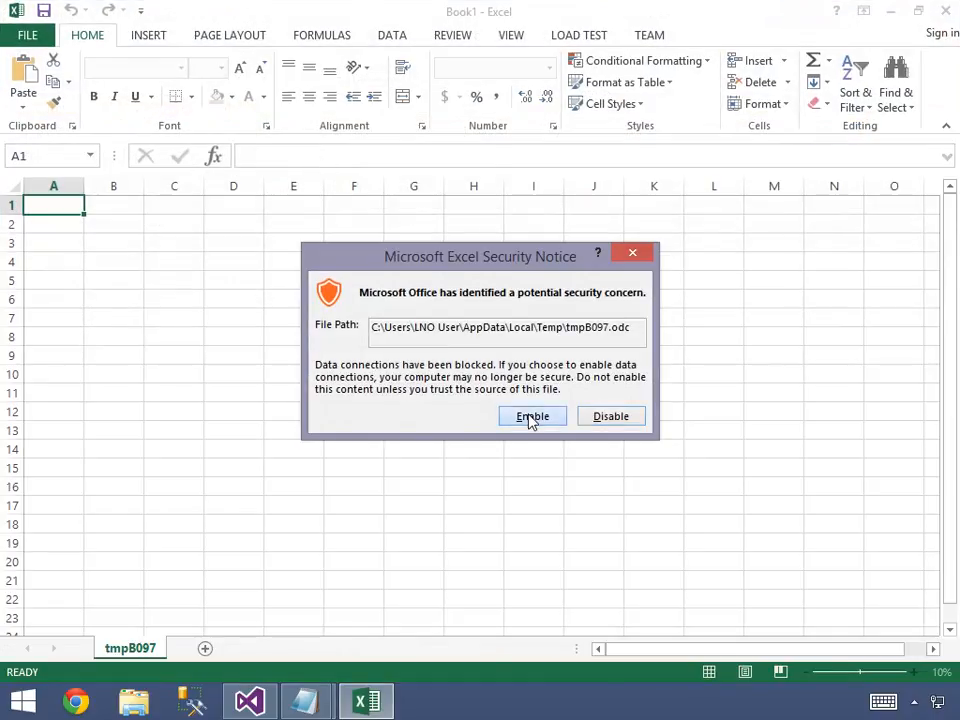
{"action": "left_click", "coordinate": [529, 416]}
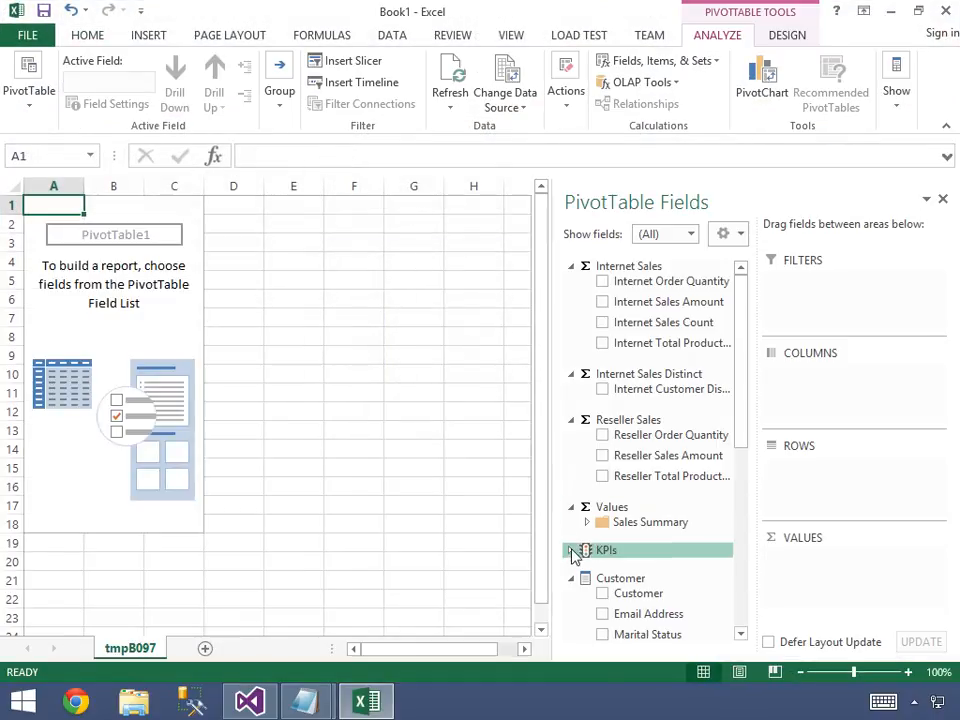
Add the Gross Profit Margin KPI's Value, Goal, Status and Trend to the PivotTable.
{"action": "left_click", "coordinate": [574, 551]}
{"action": "left_click", "coordinate": [588, 566]}
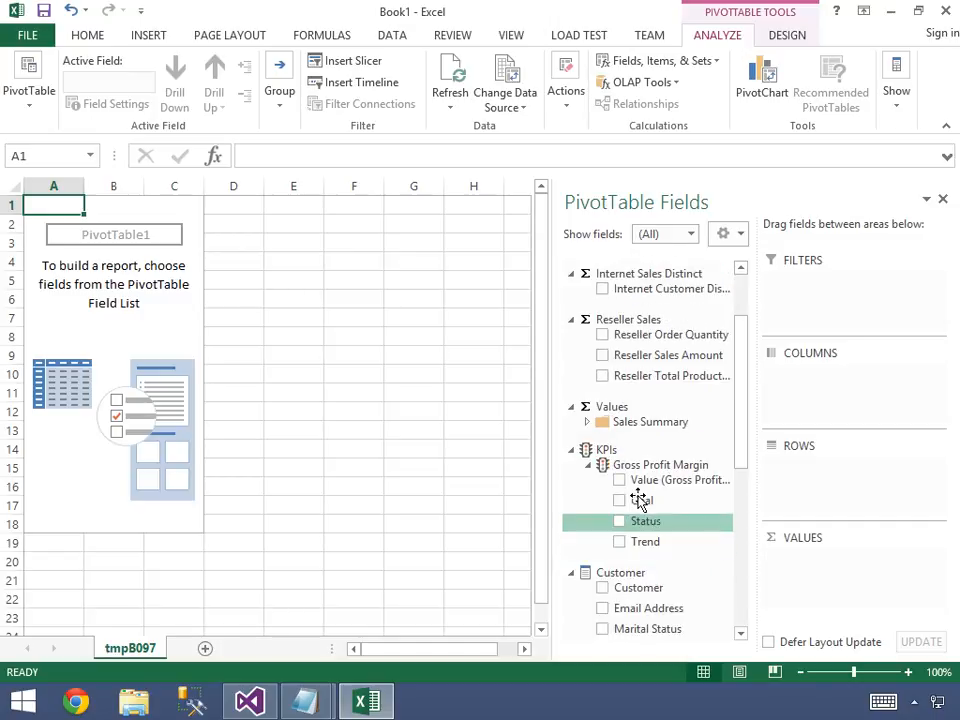
{"action": "left_click", "coordinate": [620, 482]}
{"action": "left_click", "coordinate": [621, 501]}
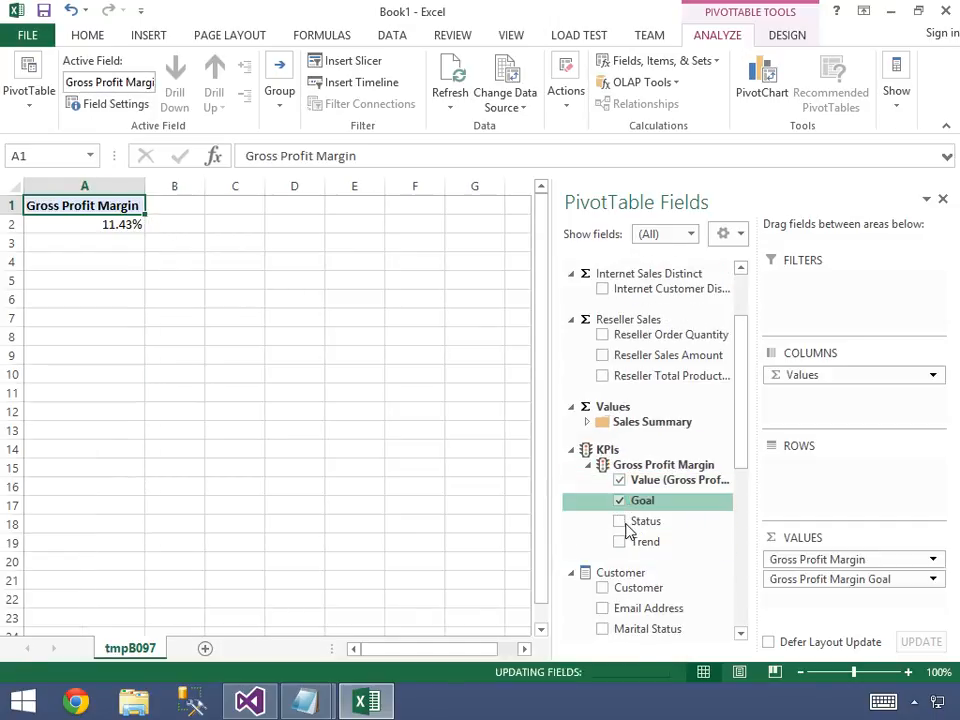
{"action": "left_click", "coordinate": [621, 521]}
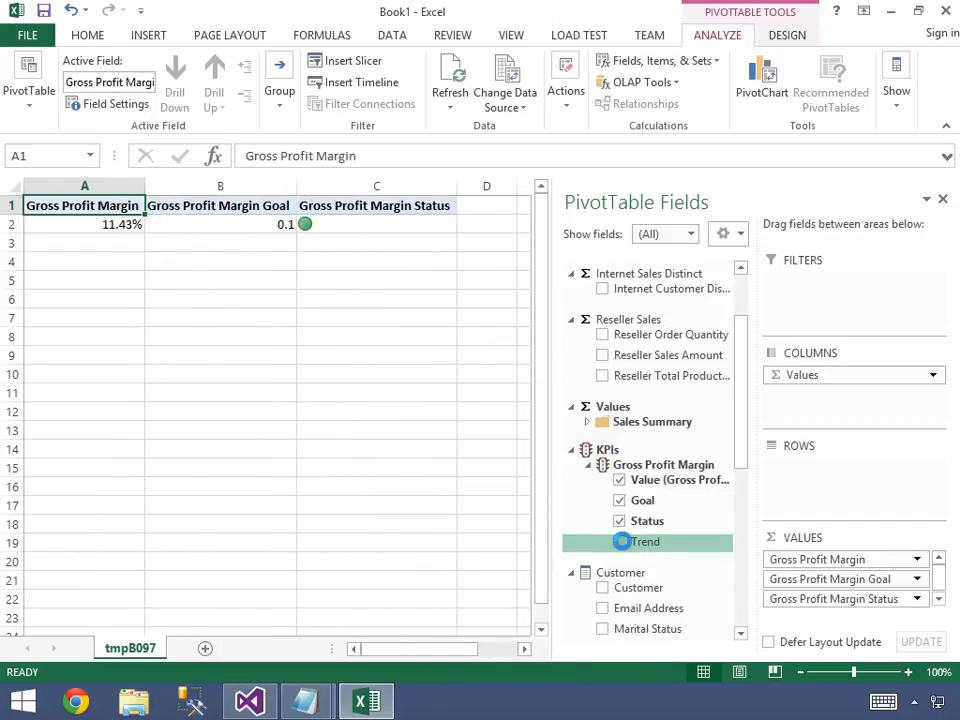
{"action": "left_click", "coordinate": [621, 541]}
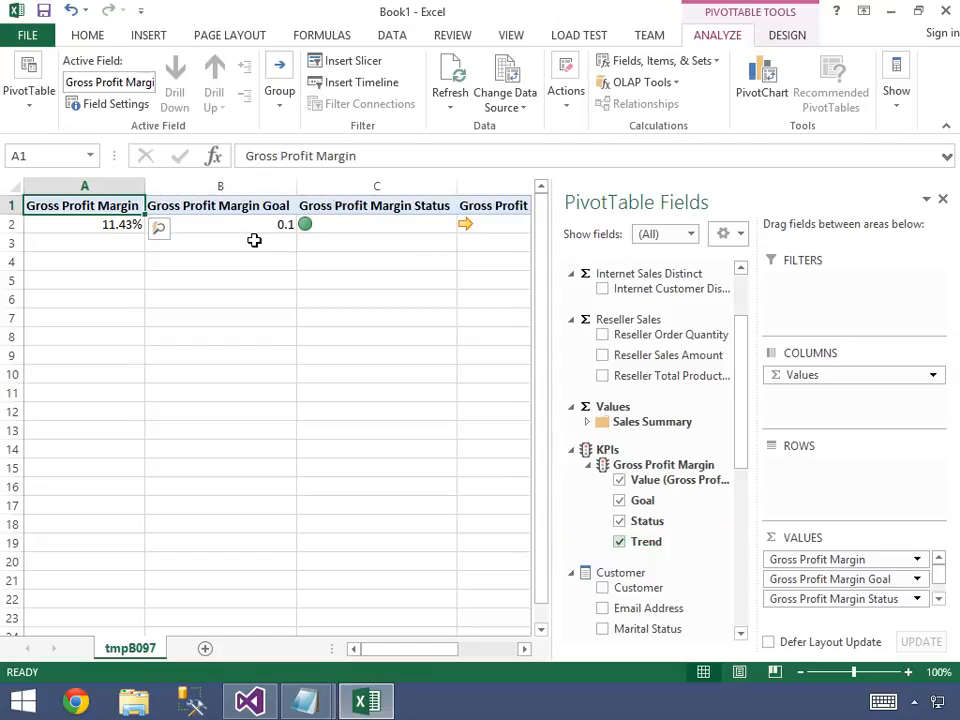
Add Product Category from the Product dimension's additional fields to the PivotTable rows.
{"action": "scroll", "coordinate": [740, 470], "scroll_direction": "down", "scroll_amount": 3}
{"action": "left_click_drag", "start_coordinate": [740, 481], "coordinate": [741, 612]}
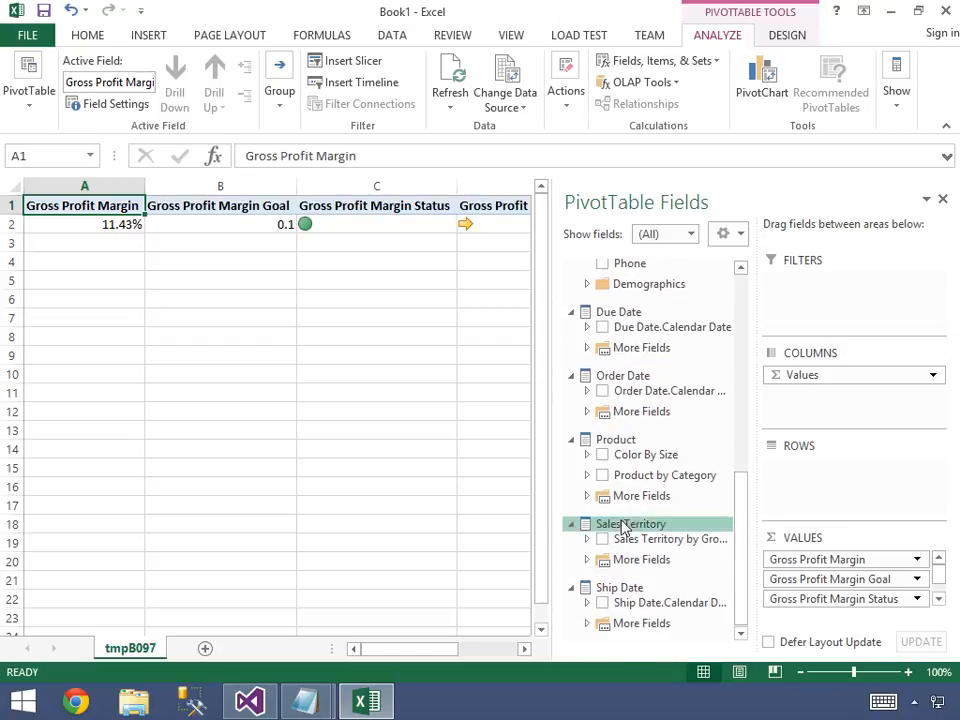
{"action": "left_click", "coordinate": [588, 497]}
{"action": "left_click_drag", "start_coordinate": [668, 578], "coordinate": [814, 487]}
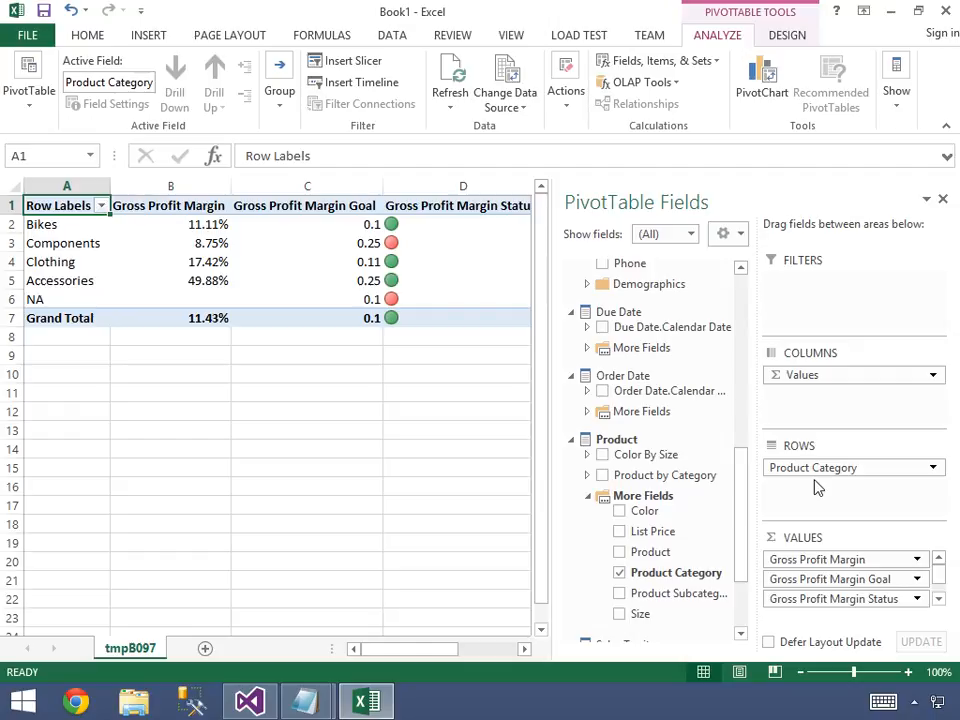
Widen the worksheet area beside the field list and inspect the trend cells for Bikes and Components.
{"action": "left_click_drag", "start_coordinate": [553, 339], "coordinate": [589, 340]}
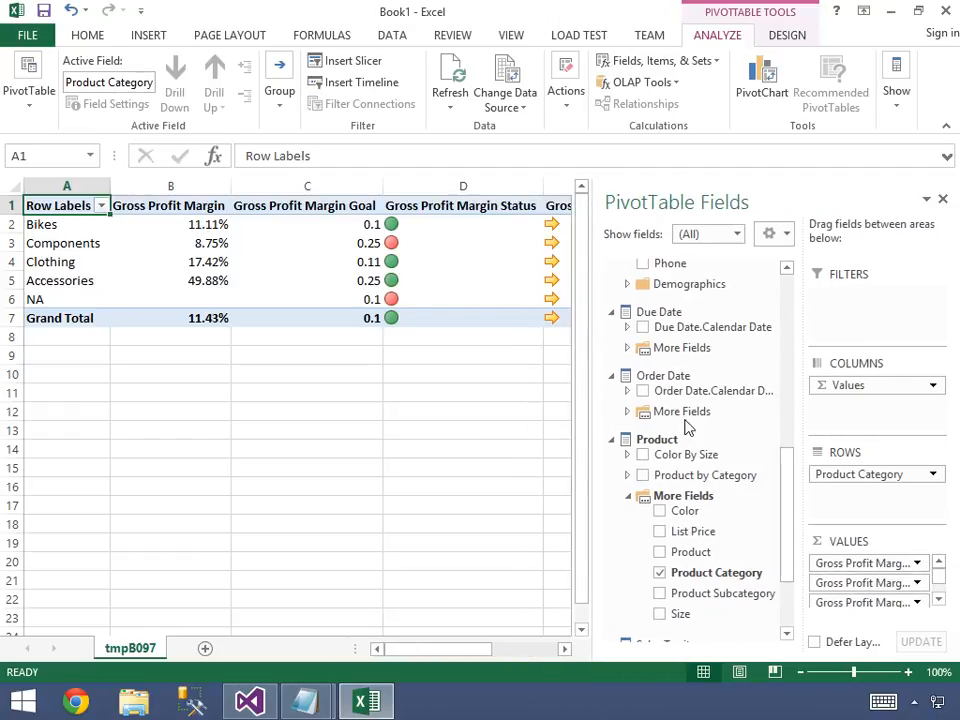
{"action": "left_click", "coordinate": [557, 224]}
{"action": "left_click", "coordinate": [557, 243]}
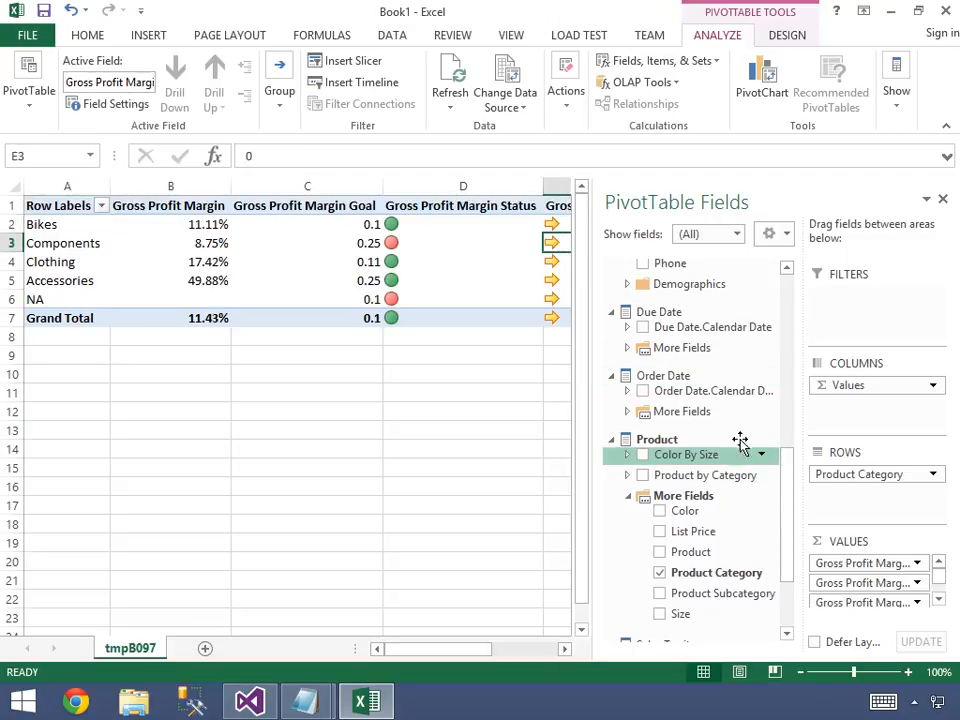
Add the Order Date calendar hierarchy to the PivotTable columns and filter it to the years 2011, 2012 and 2013.
{"action": "left_click_drag", "start_coordinate": [730, 396], "coordinate": [853, 386]}
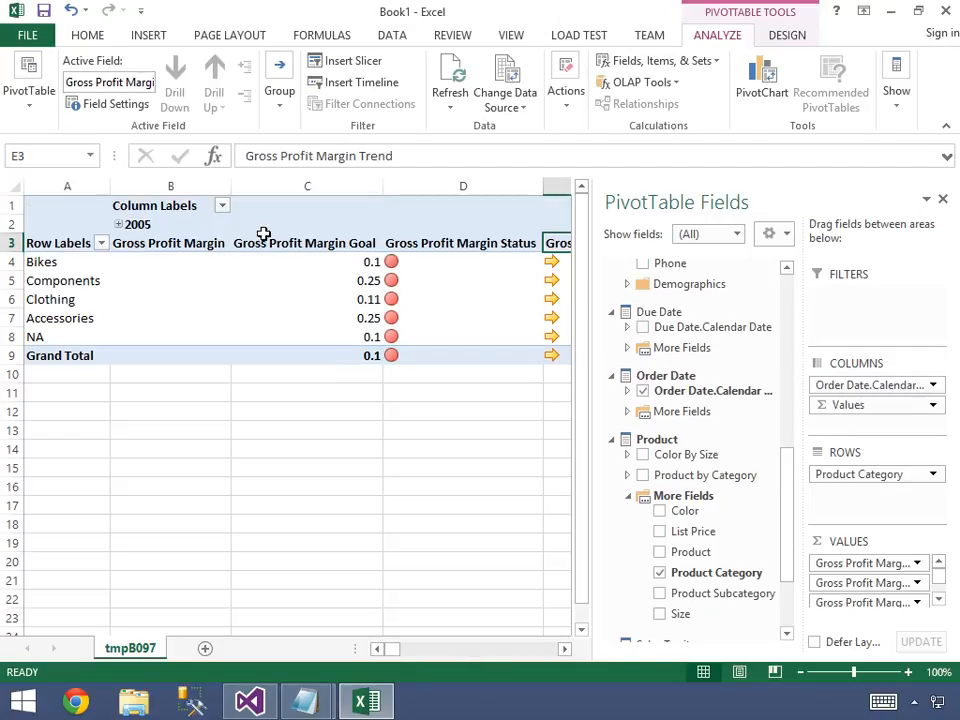
{"action": "left_click", "coordinate": [222, 205]}
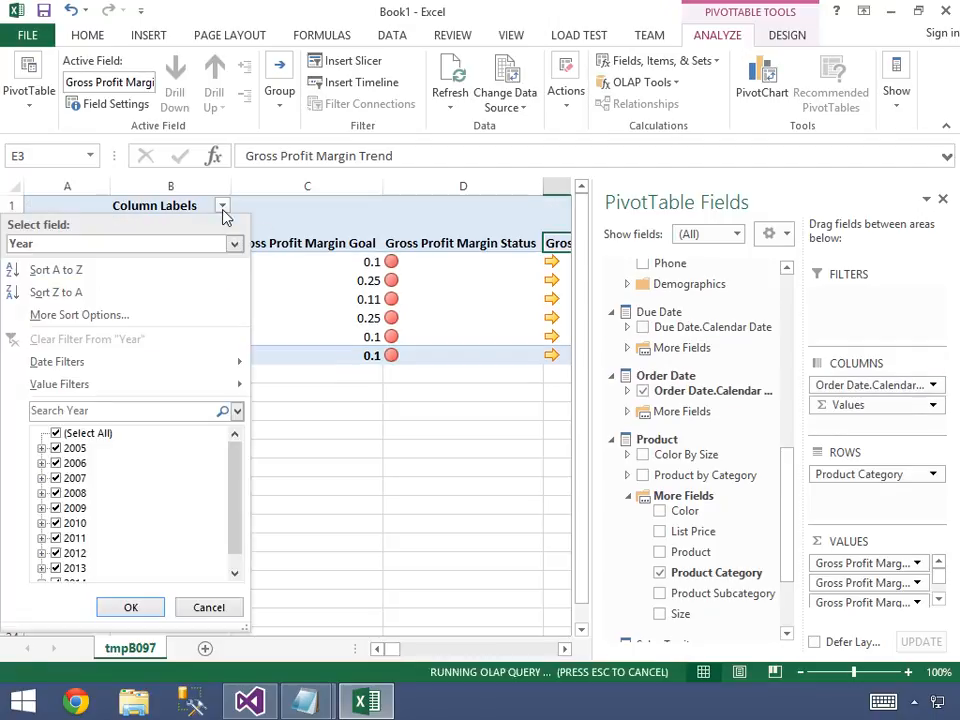
{"action": "left_click", "coordinate": [60, 433]}
{"action": "scroll", "coordinate": [236, 525], "scroll_direction": "down", "scroll_amount": 1}
{"action": "left_click", "coordinate": [56, 523]}
{"action": "left_click", "coordinate": [56, 538]}
{"action": "left_click", "coordinate": [56, 553]}
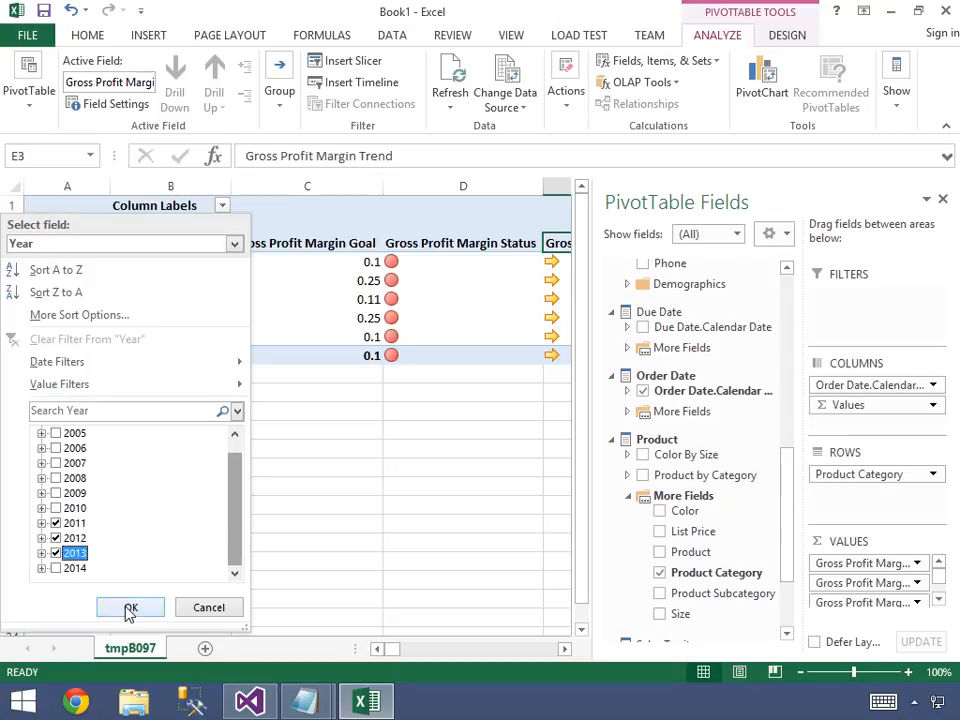
{"action": "left_click", "coordinate": [129, 608]}
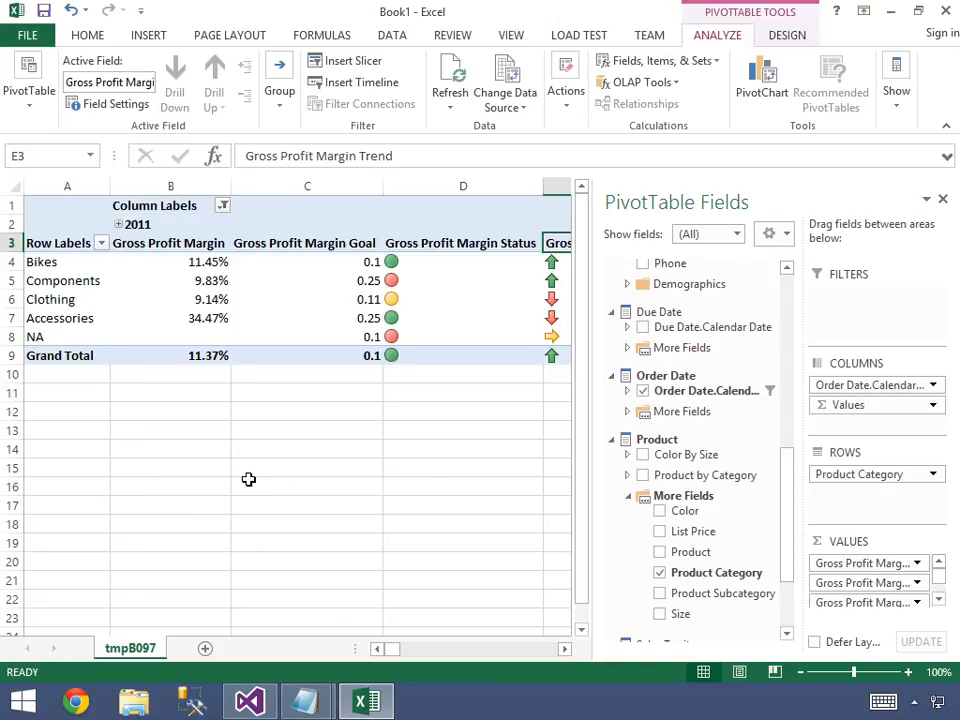
Move Values from columns to rows beneath Product Category and highlight the Bikes KPI block A3:E7 for review.
{"action": "left_click_drag", "start_coordinate": [830, 405], "coordinate": [836, 496]}
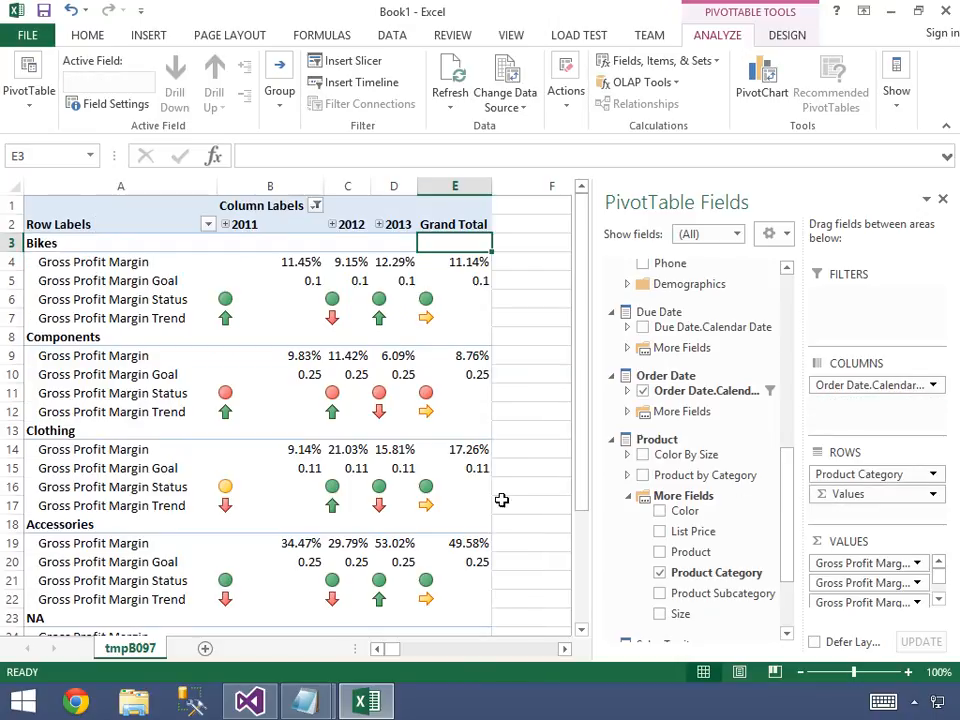
{"action": "key", "text": "Down"}
{"action": "key", "text": "Left"}
{"action": "key", "text": "Left"}
{"action": "key", "text": "Left"}
{"action": "key", "text": "Left"}
{"action": "key", "text": "Up"}
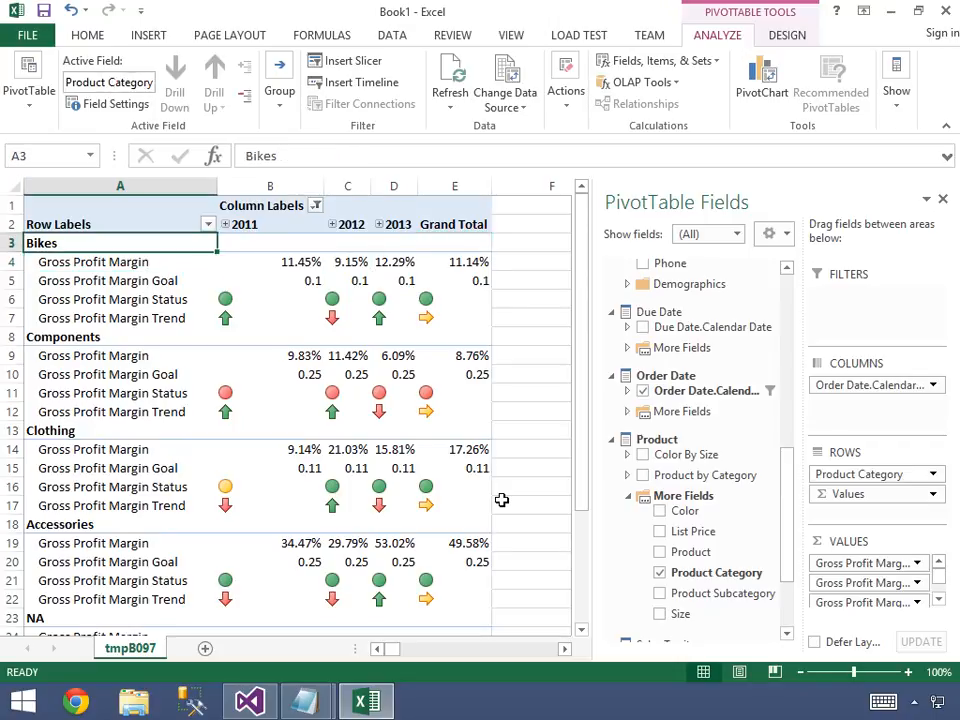
{"action": "key", "text": "shift+Right"}
{"action": "key", "text": "shift+Right"}
{"action": "key", "text": "shift+Right"}
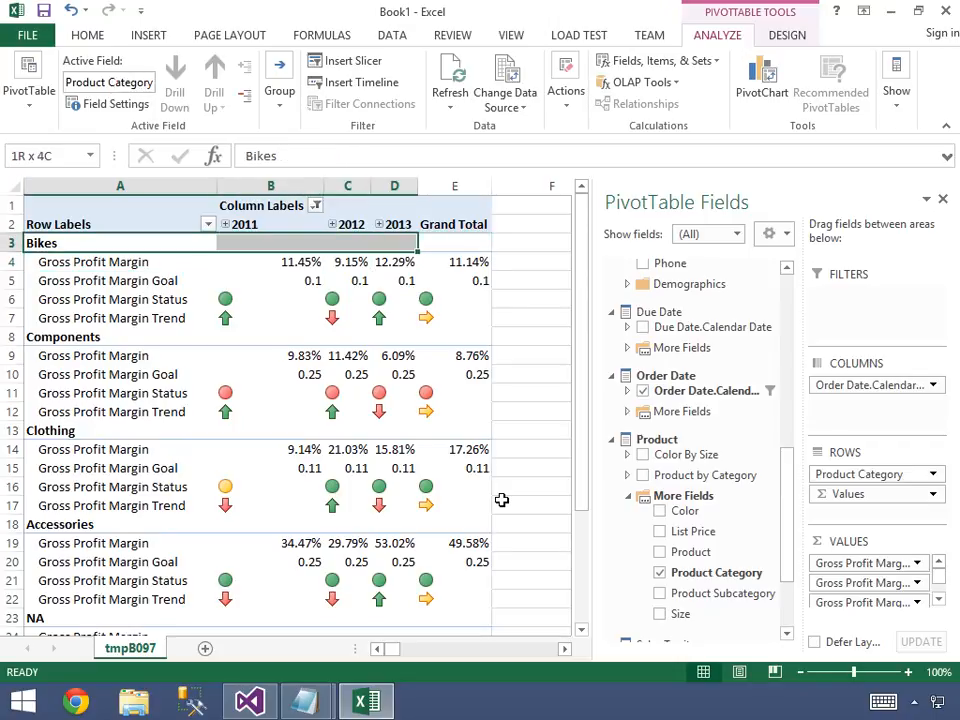
{"action": "key", "text": "shift+Down"}
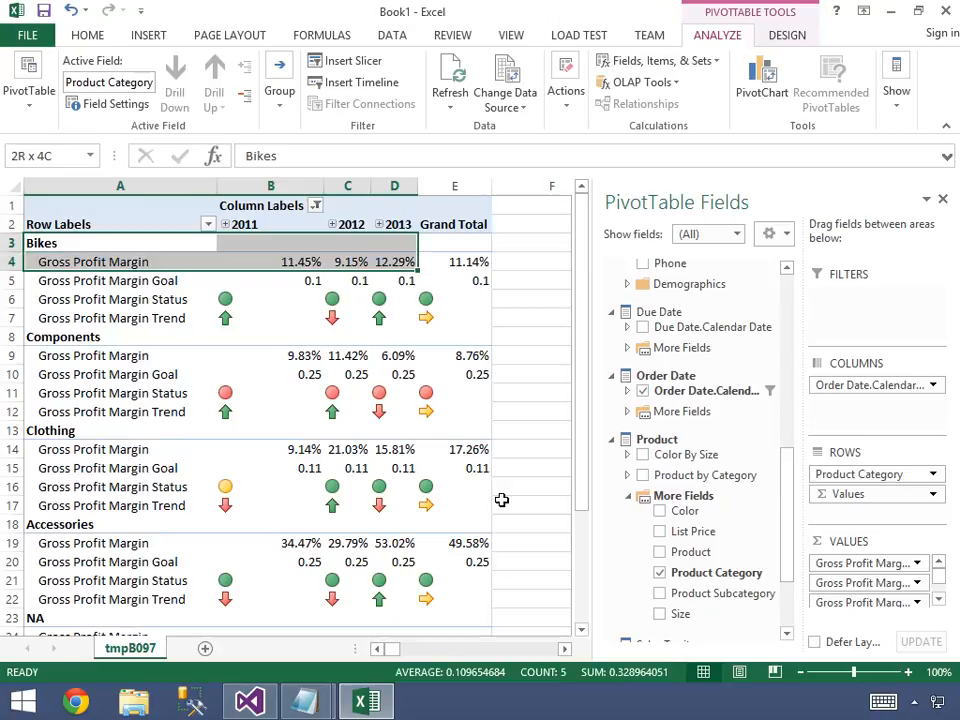
{"action": "key", "text": "shift+Down"}
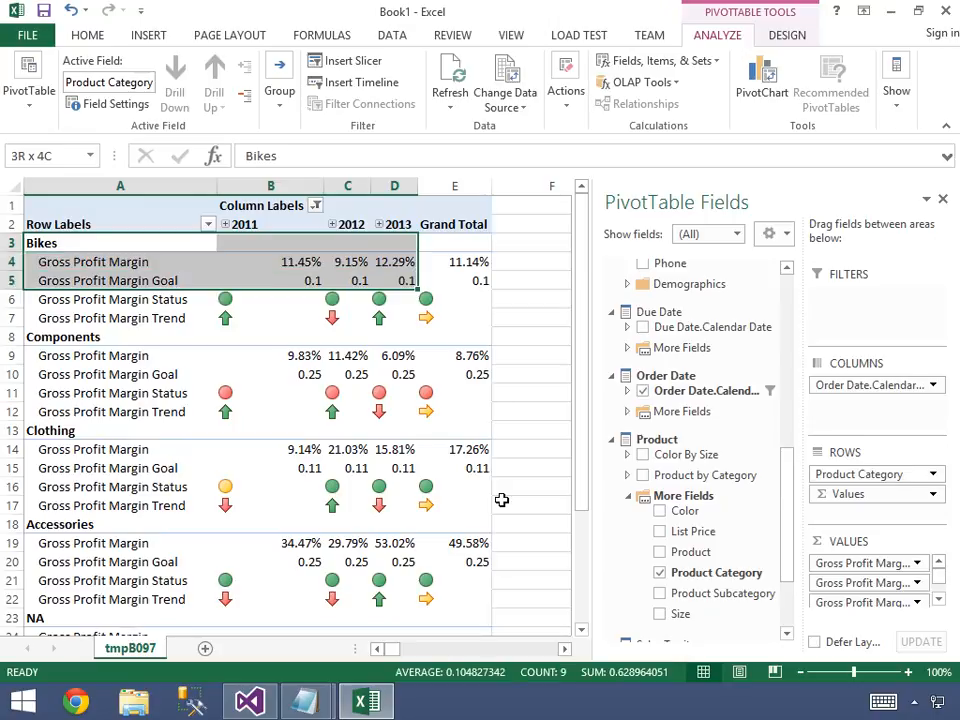
{"action": "key", "text": "shift+Down"}
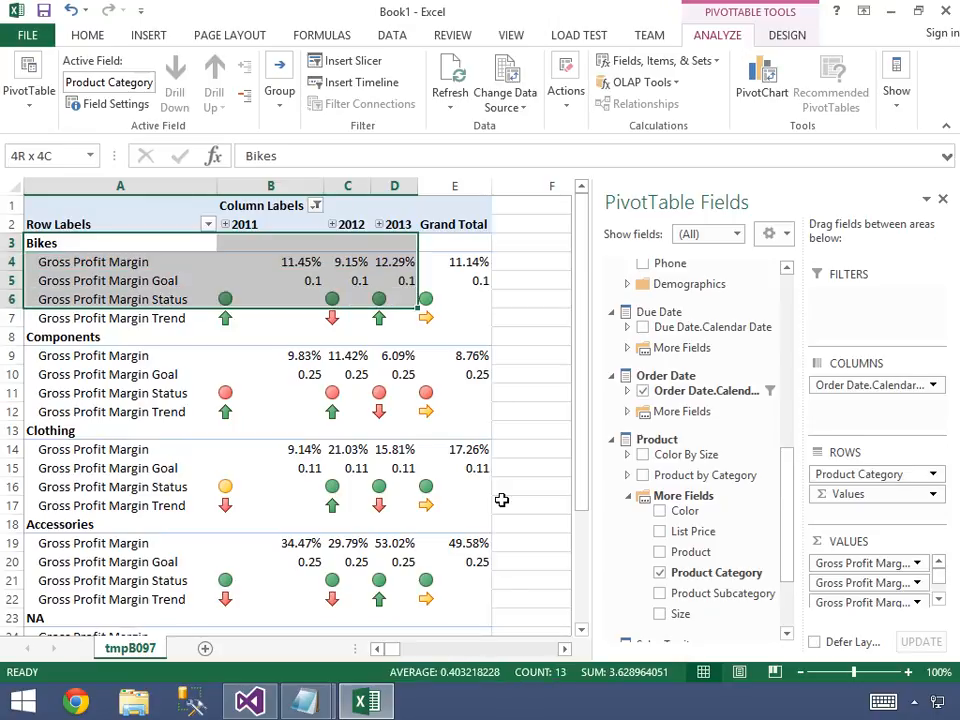
{"action": "key", "text": "shift+Down"}
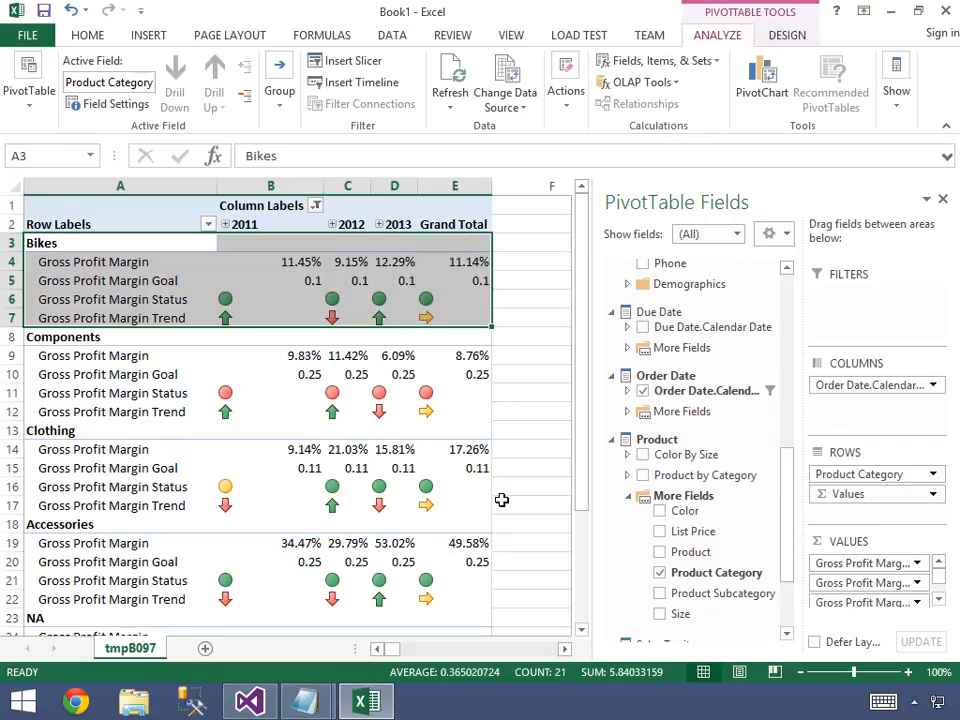
Highlight the Components block A8:E12 to review its margin, goal, status and trend by year.
{"action": "key", "text": "Down"}
Highlight the Clothing block A13:E17 to review its margin, goal, status and trend by year.
{"action": "key", "text": "Down"}
{"action": "key", "text": "Down"}
{"action": "key", "text": "Down"}
{"action": "key", "text": "Down"}
{"action": "key", "text": "Down"}
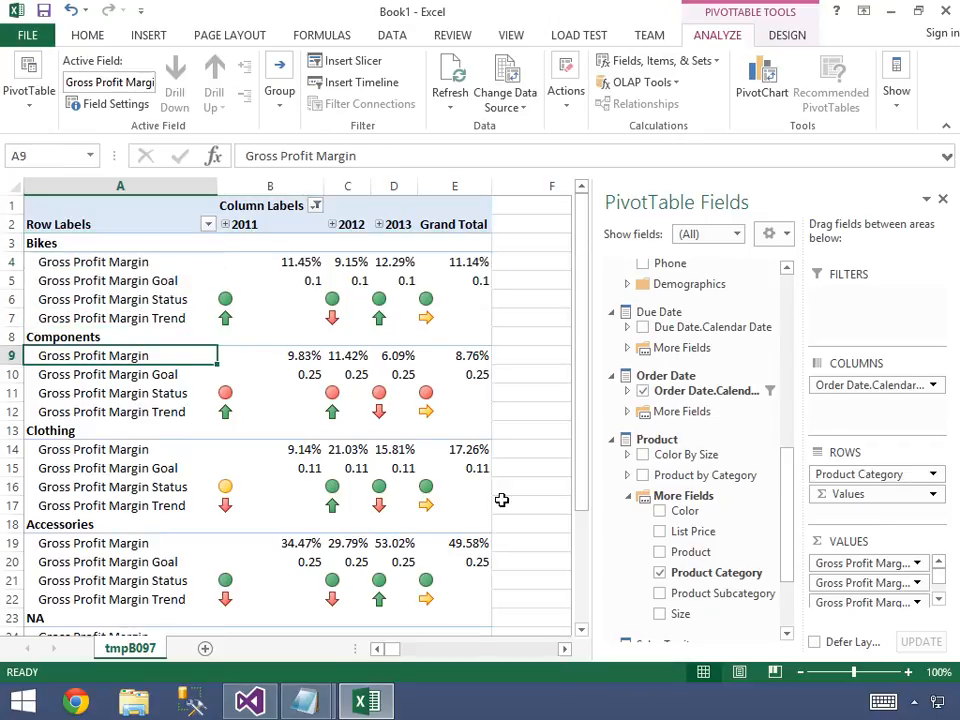
{"action": "key", "text": "Up"}
{"action": "key", "text": "shift+Down"}
{"action": "key", "text": "shift+Right"}
{"action": "key", "text": "shift+Right"}
{"action": "key", "text": "shift+Right"}
{"action": "key", "text": "shift+Down"}
{"action": "key", "text": "shift+Down"}
{"action": "key", "text": "shift+Down"}
{"action": "key", "text": "shift+Right"}
{"action": "key", "text": "Down"}
{"action": "key", "text": "Down"}
{"action": "key", "text": "Down"}
{"action": "key", "text": "Down"}
{"action": "key", "text": "Down"}
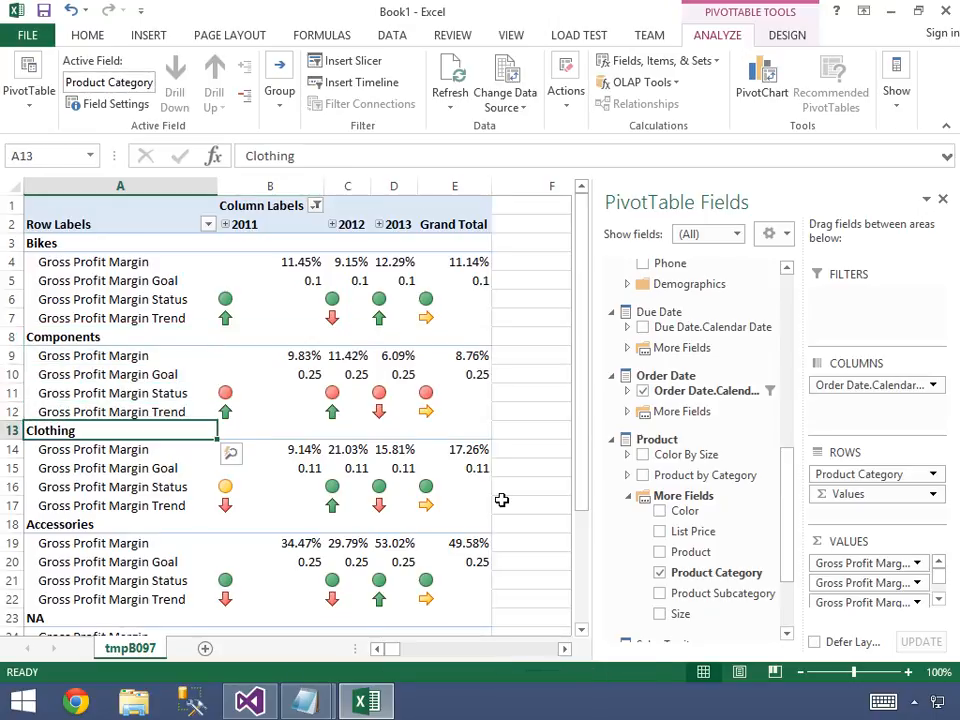
{"action": "key", "text": "shift+Down"}
{"action": "key", "text": "shift+Down"}
{"action": "key", "text": "shift+Down"}
{"action": "key", "text": "shift+Down"}
{"action": "key", "text": "shift+Right"}
{"action": "key", "text": "shift+Right"}
{"action": "key", "text": "shift+Right"}
{"action": "key", "text": "shift+Right"}
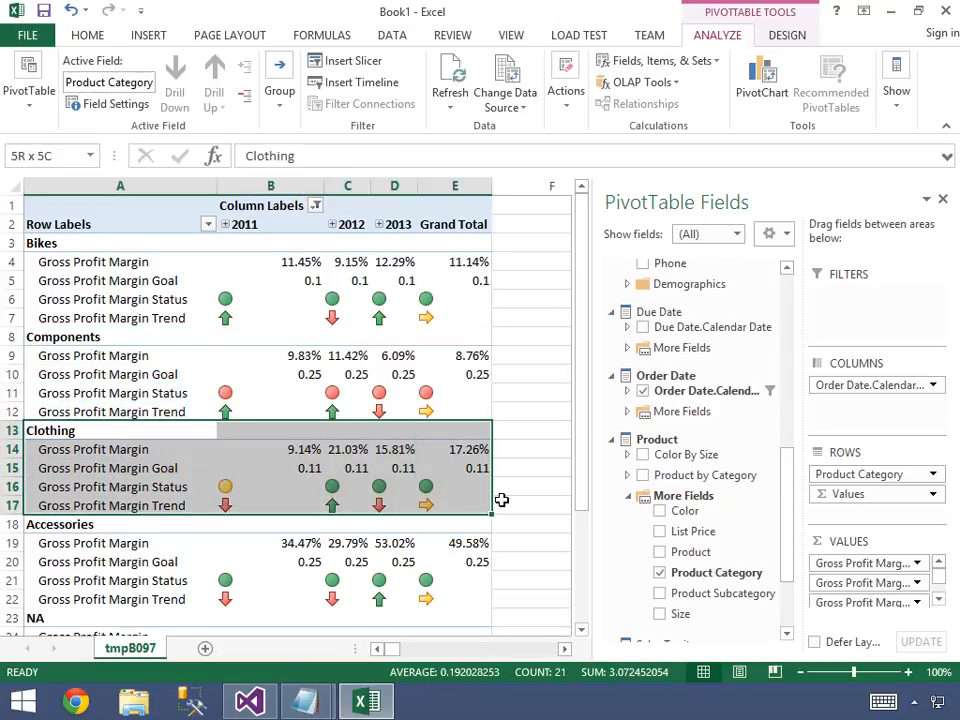
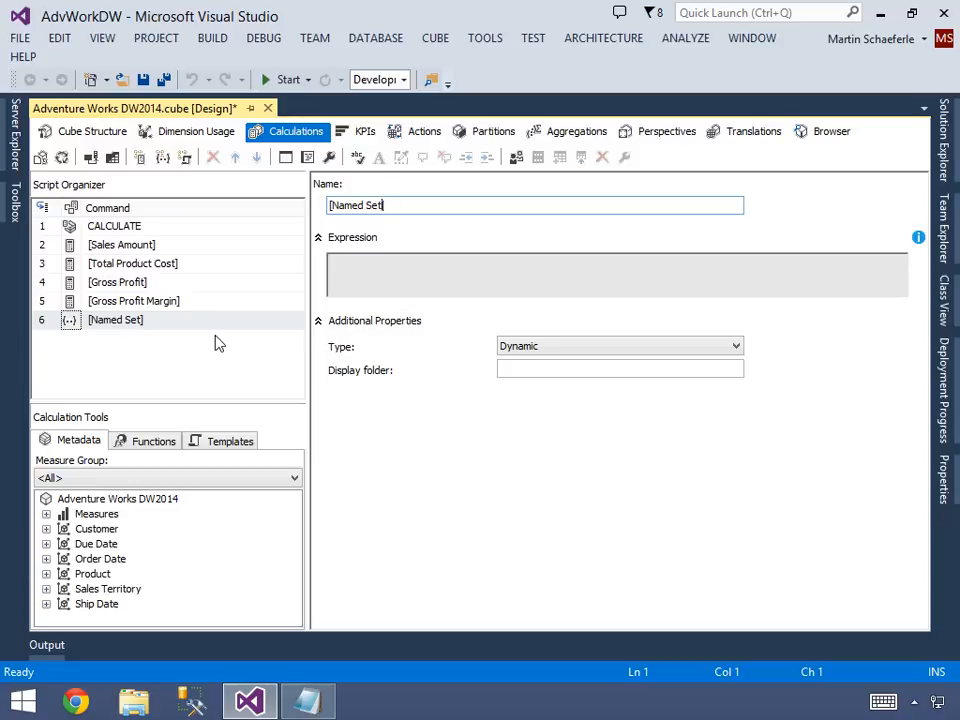
Name the new named set [Top 10 Customers by Internet Sales].
{"action": "key", "text": "shift+Right"}
{"action": "type", "text": "Top 10 Custom"}
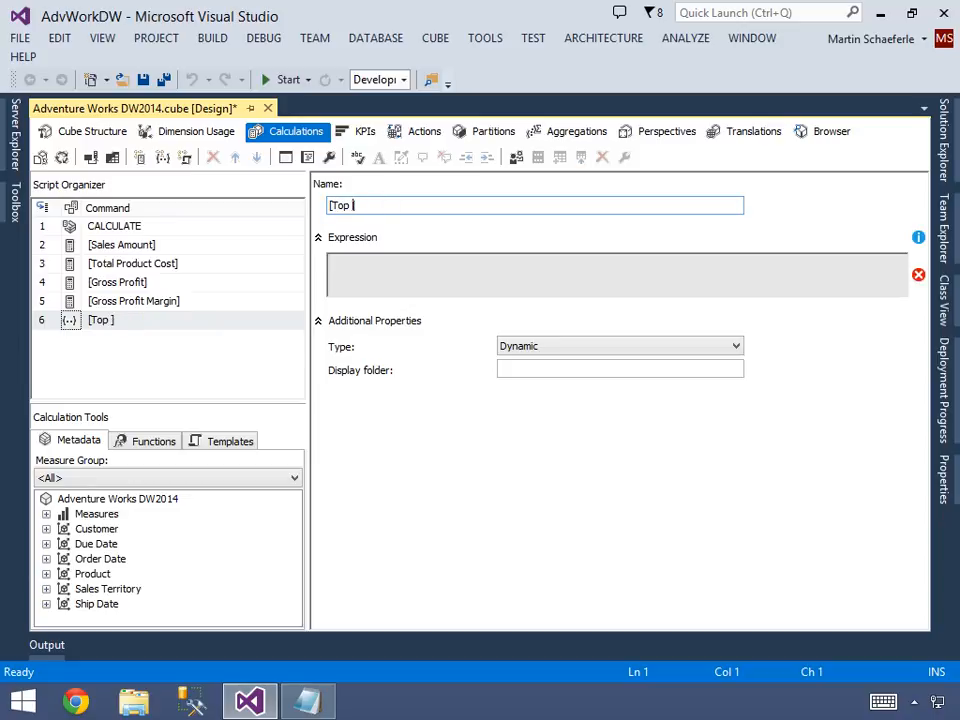
{"action": "type", "text": "ers "}
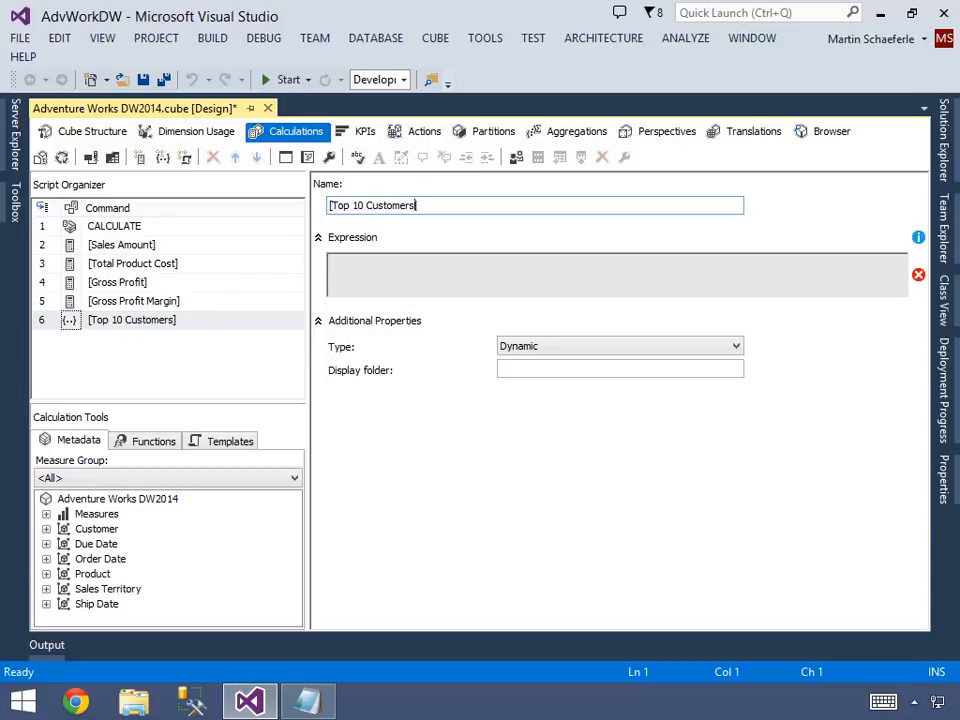
{"action": "type", "text": "by Inter"}
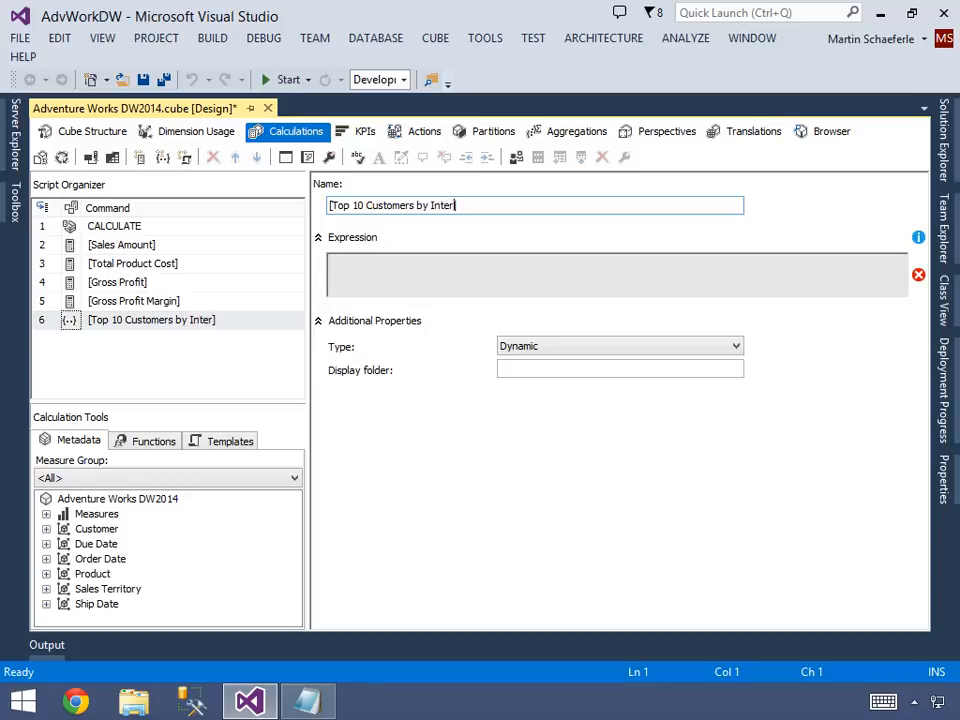
{"action": "type", "text": "net Sale"}
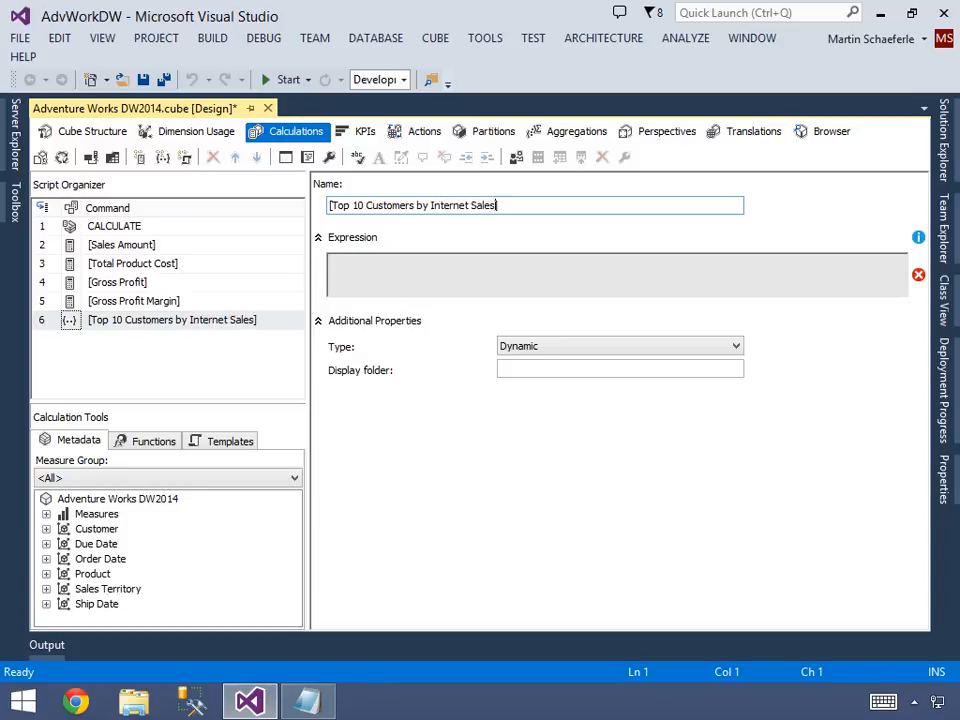
{"action": "type", "text": "s"}
Begin the set's expression with TopCount( over the [Customer].[Customer].[Customer] level, followed by a count of 10.
{"action": "left_click", "coordinate": [355, 270]}
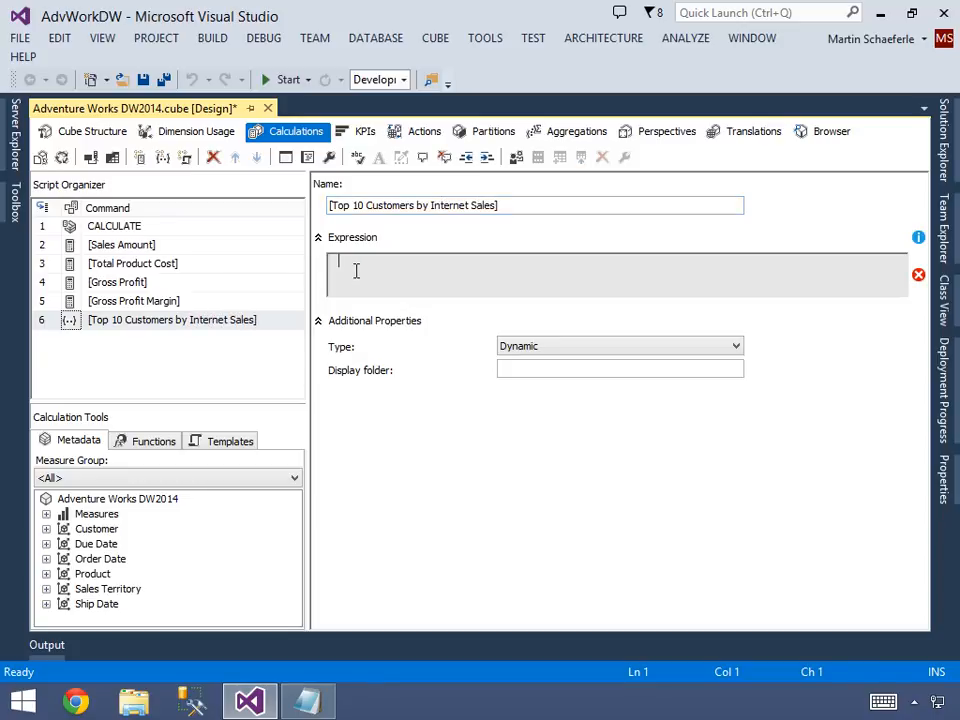
{"action": "type", "text": "TopCount("}
{"action": "left_click", "coordinate": [46, 529]}
{"action": "left_click", "coordinate": [64, 559]}
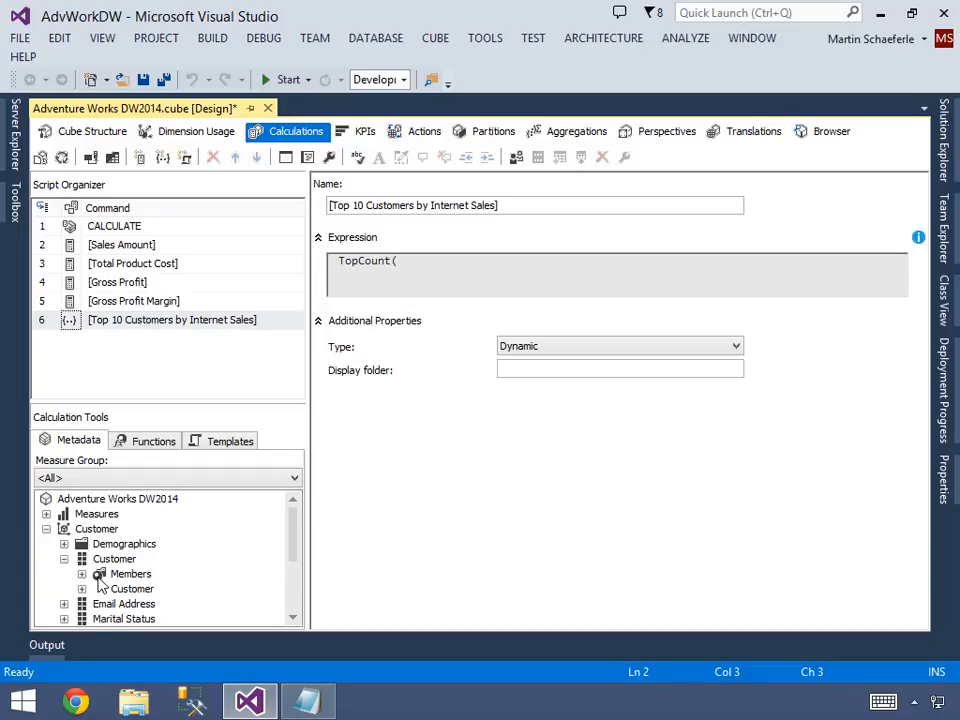
{"action": "left_click_drag", "start_coordinate": [132, 589], "coordinate": [423, 290]}
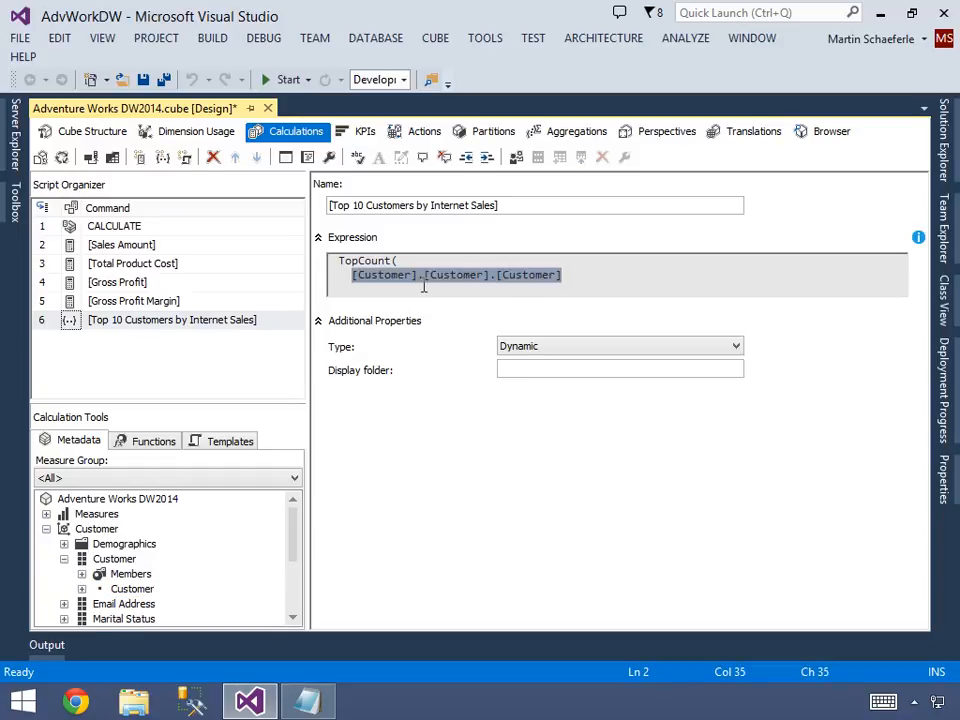
{"action": "left_click", "coordinate": [423, 285]}
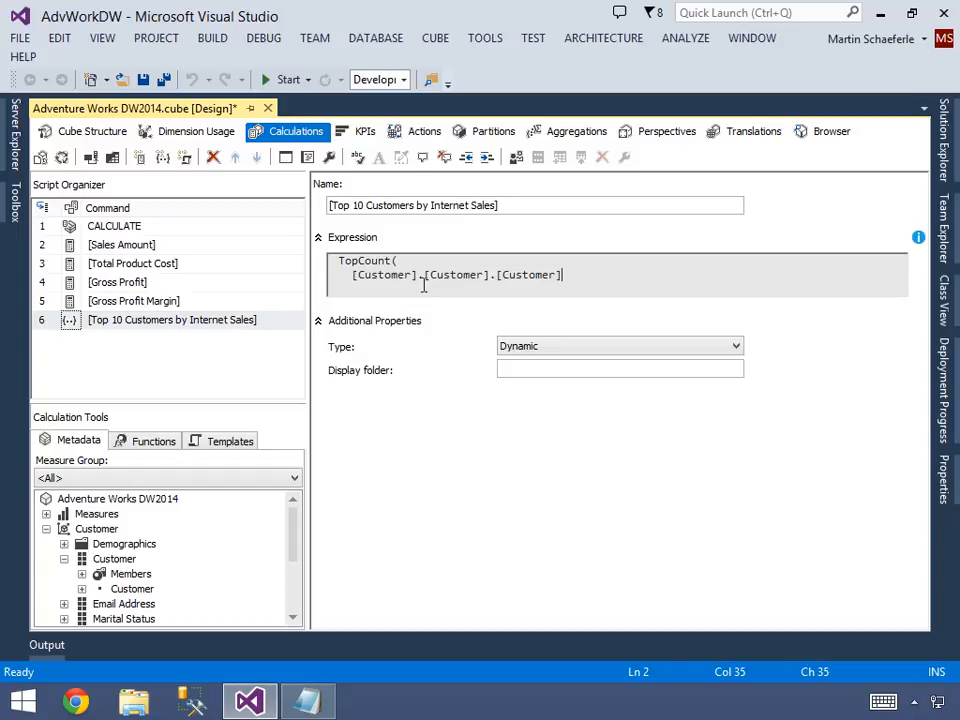
{"action": "key", "text": "Return"}
{"action": "type", "text": ", 10"}
{"action": "key", "text": "Return"}
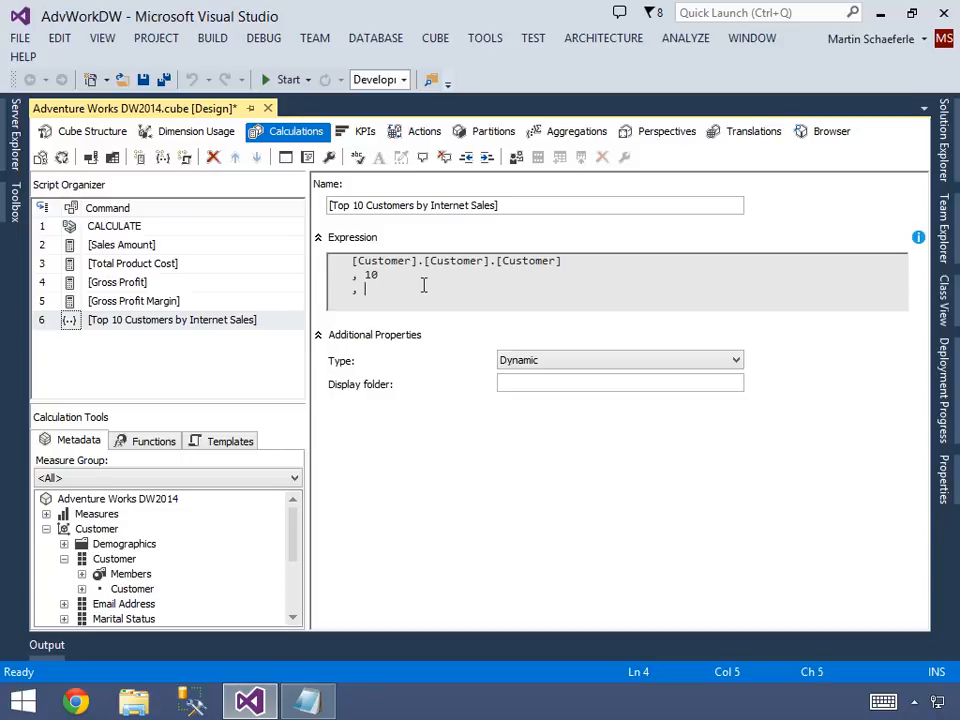
Complete the TopCount expression with [Measures].[Internet Sales Amount] and a closing parenthesis, and append .Members to the Customer level.
{"action": "left_click", "coordinate": [46, 515]}
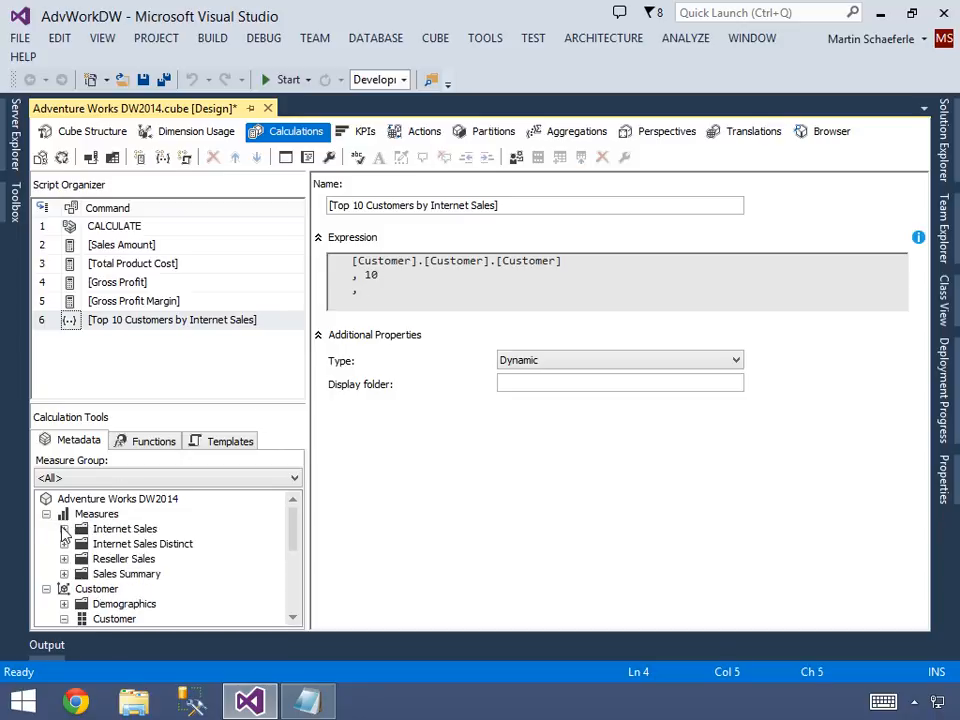
{"action": "left_click", "coordinate": [64, 528]}
{"action": "left_click_drag", "start_coordinate": [123, 563], "coordinate": [420, 302]}
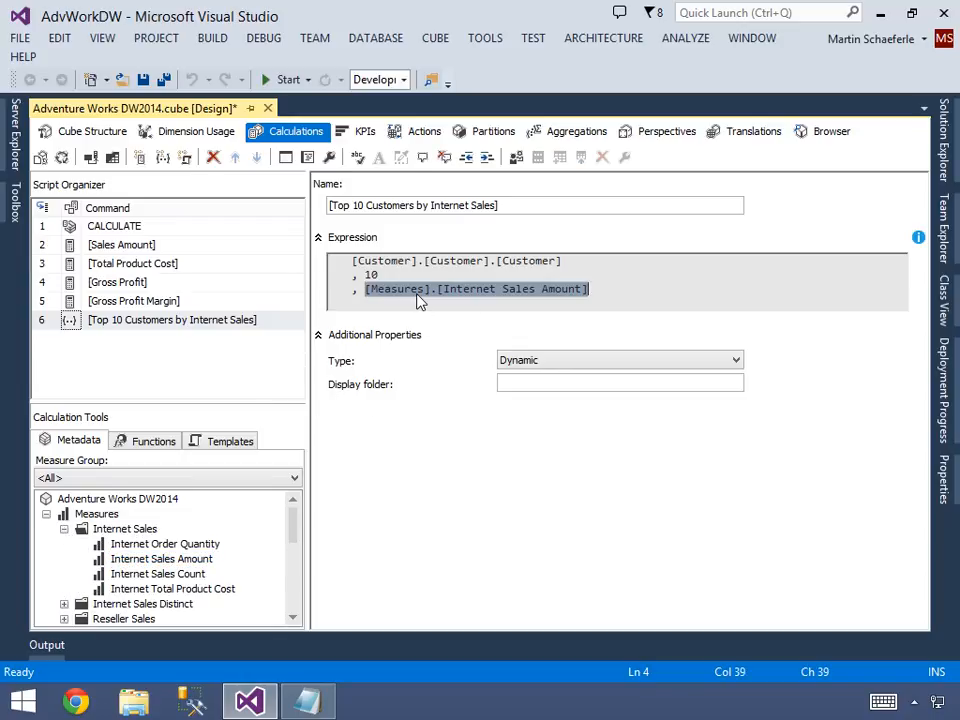
{"action": "key", "text": "End"}
{"action": "key", "text": "Return"}
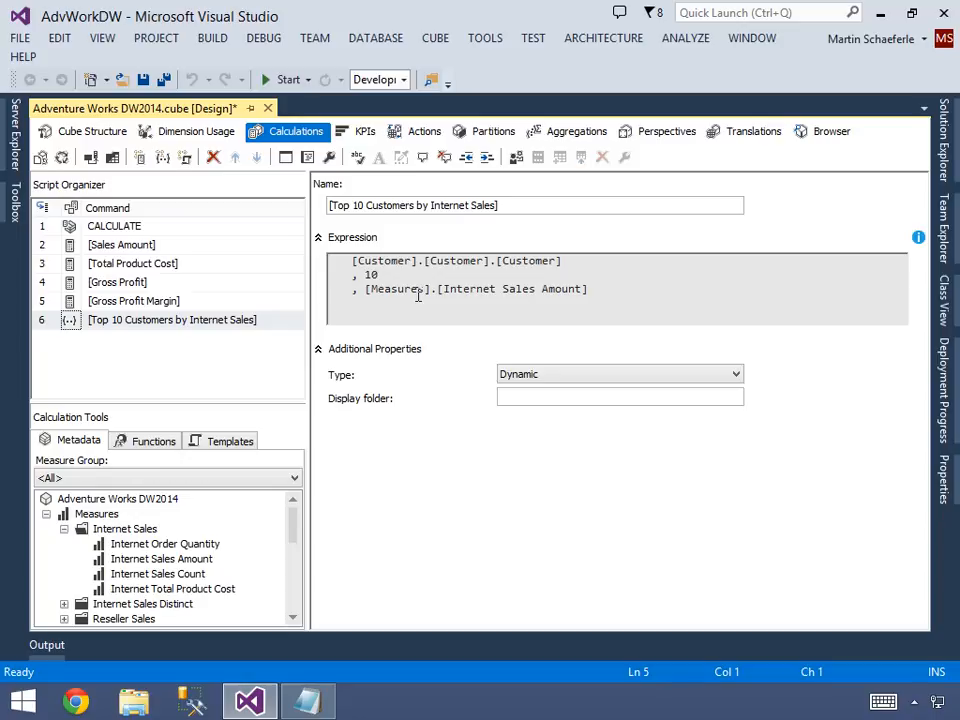
{"action": "key", "text": "Up"}
{"action": "key", "text": "Up"}
{"action": "key", "text": "Up"}
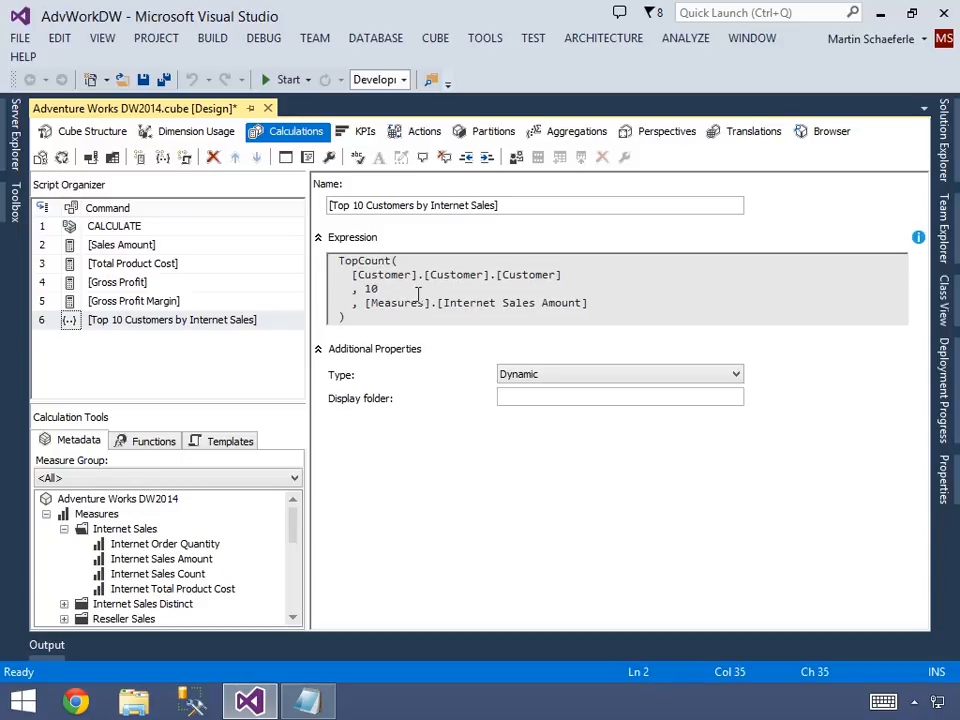
{"action": "type", "text": "Members"}
Save the cube, deploy the AdvWorkDW project and check the deployment progress.
{"action": "left_click", "coordinate": [143, 79]}
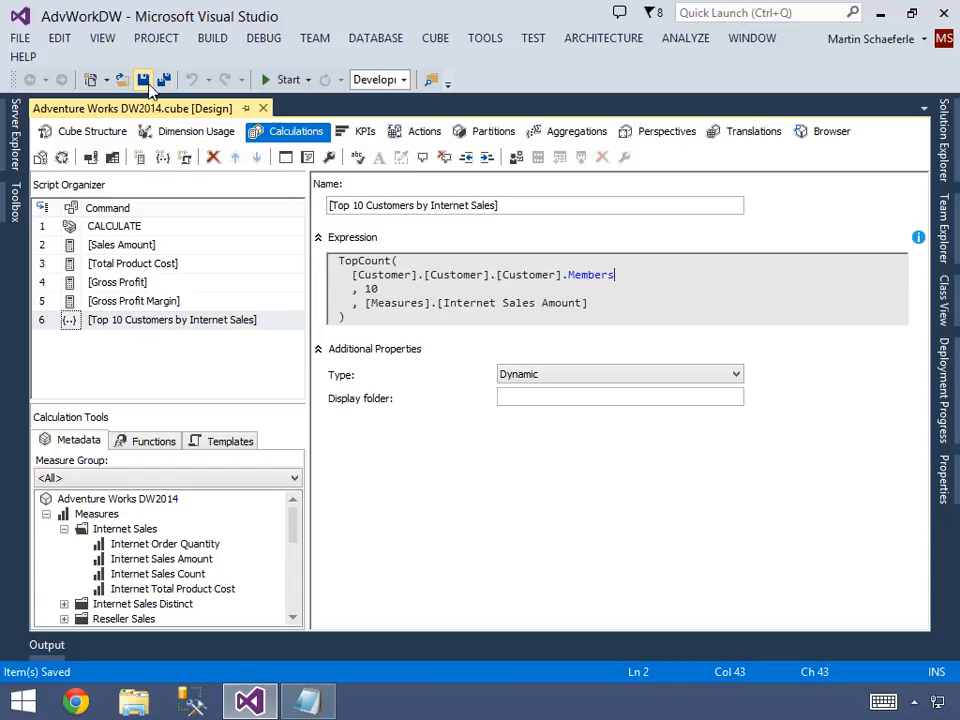
{"action": "left_click", "coordinate": [944, 150]}
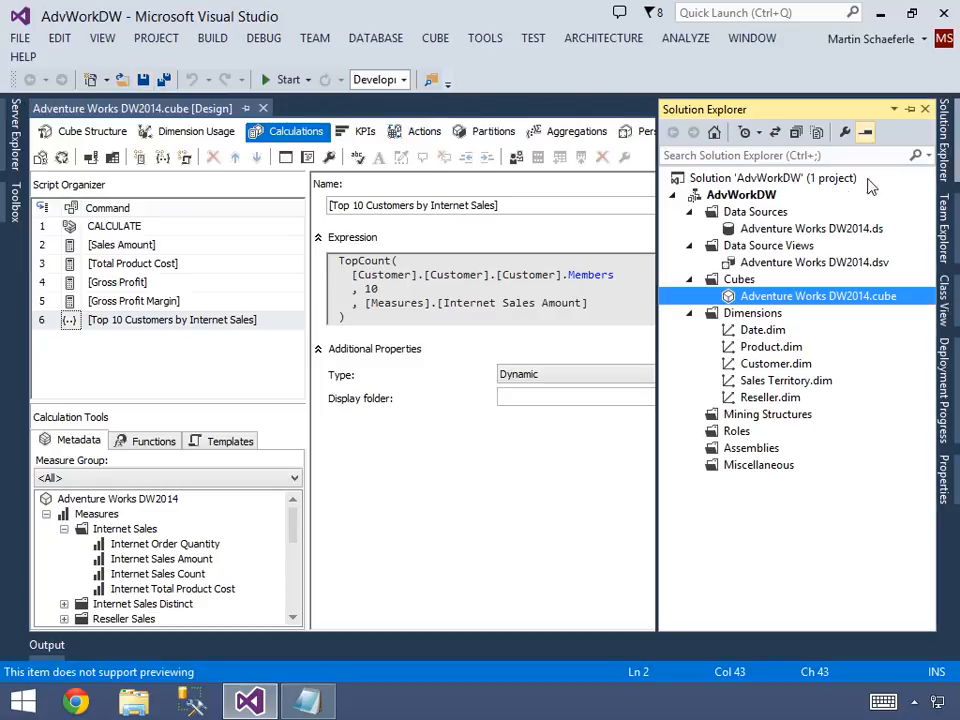
{"action": "right_click", "coordinate": [741, 196]}
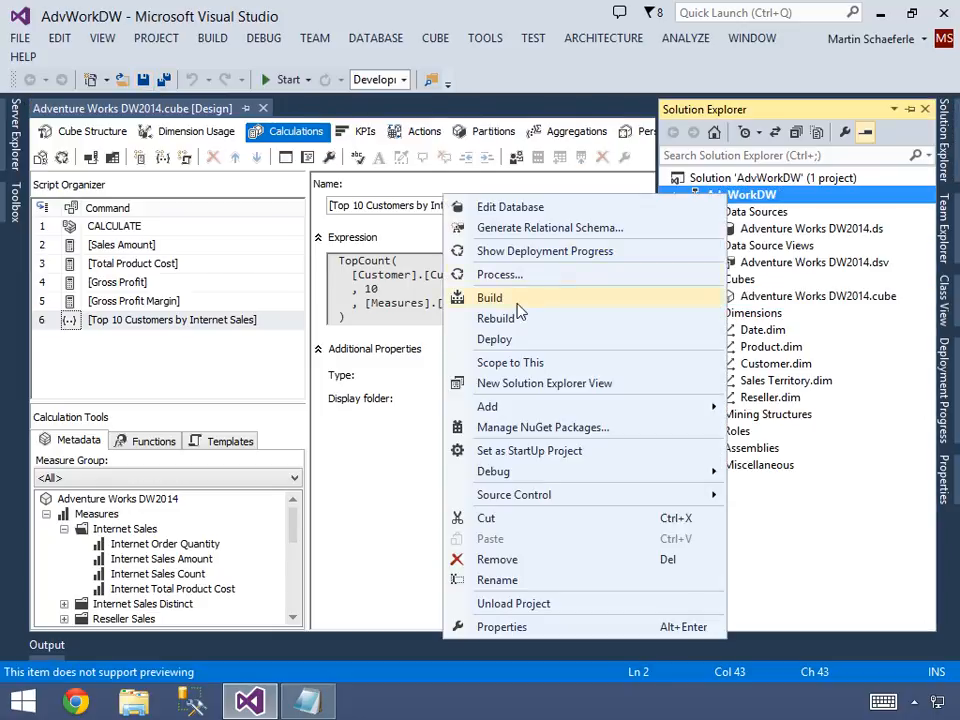
{"action": "left_click", "coordinate": [495, 339]}
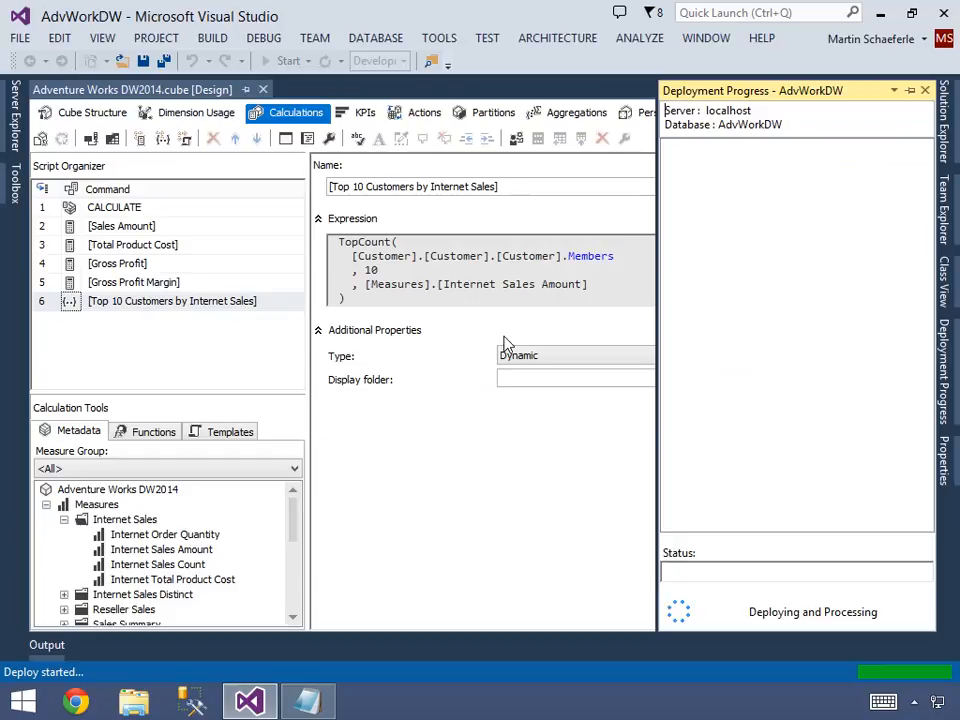
{"action": "left_click", "coordinate": [443, 286]}
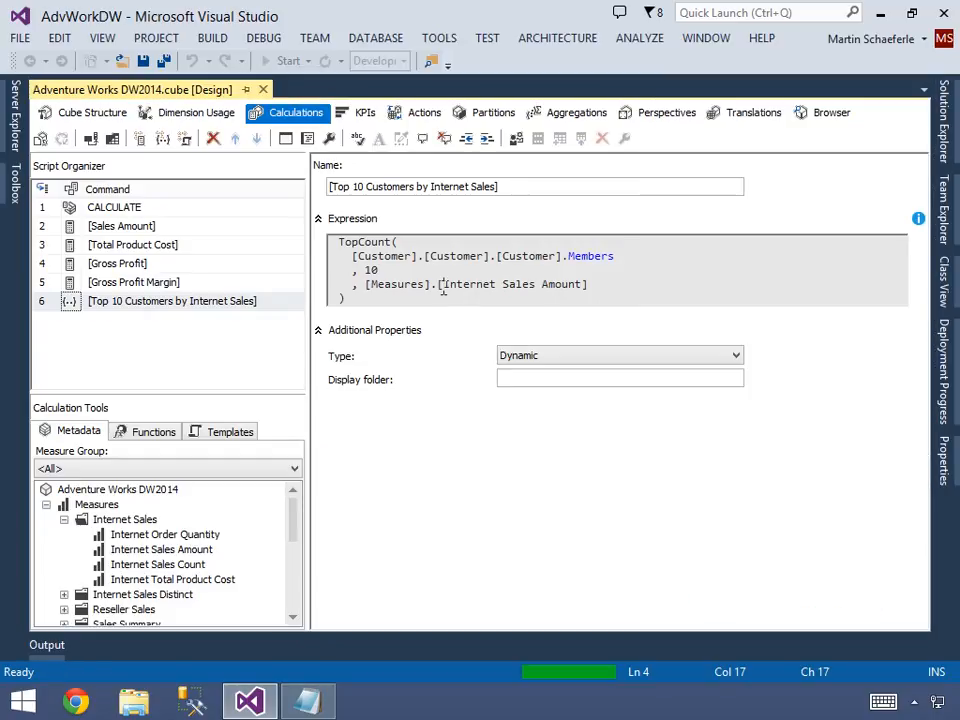
{"action": "left_click", "coordinate": [942, 362]}
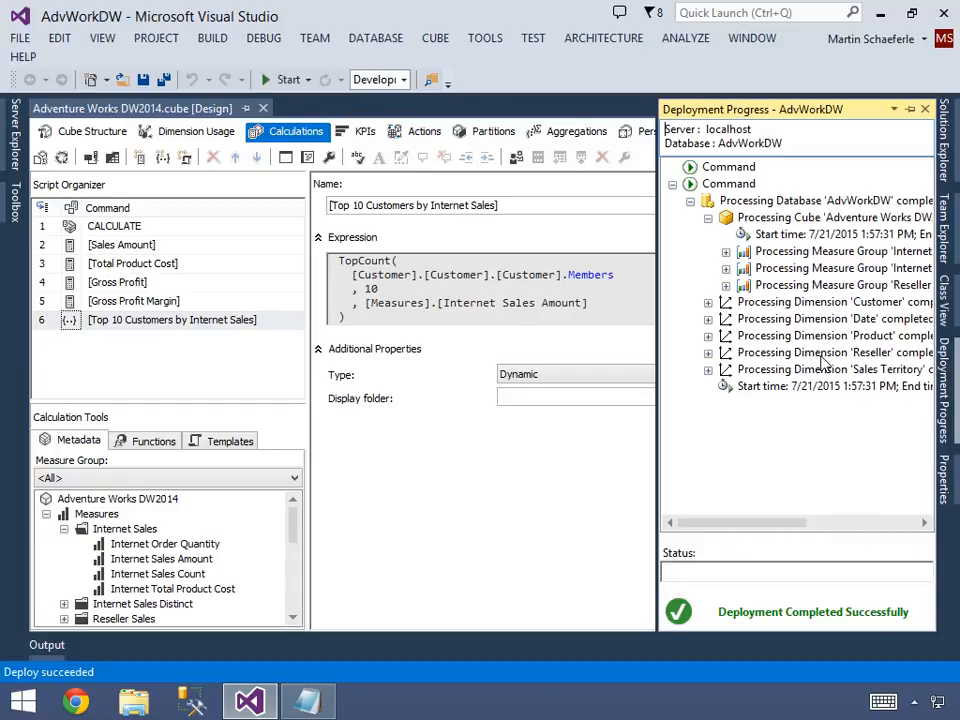
{"action": "left_click", "coordinate": [523, 310]}
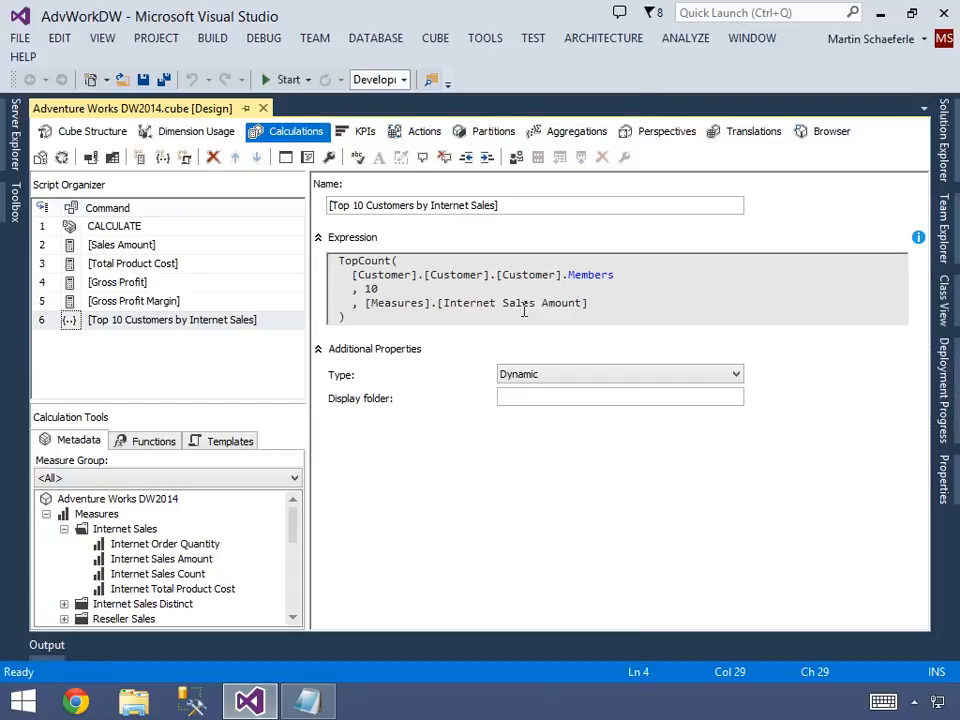
Open the cube browser and reconnect it to the deployed cube.
{"action": "left_click", "coordinate": [818, 134]}
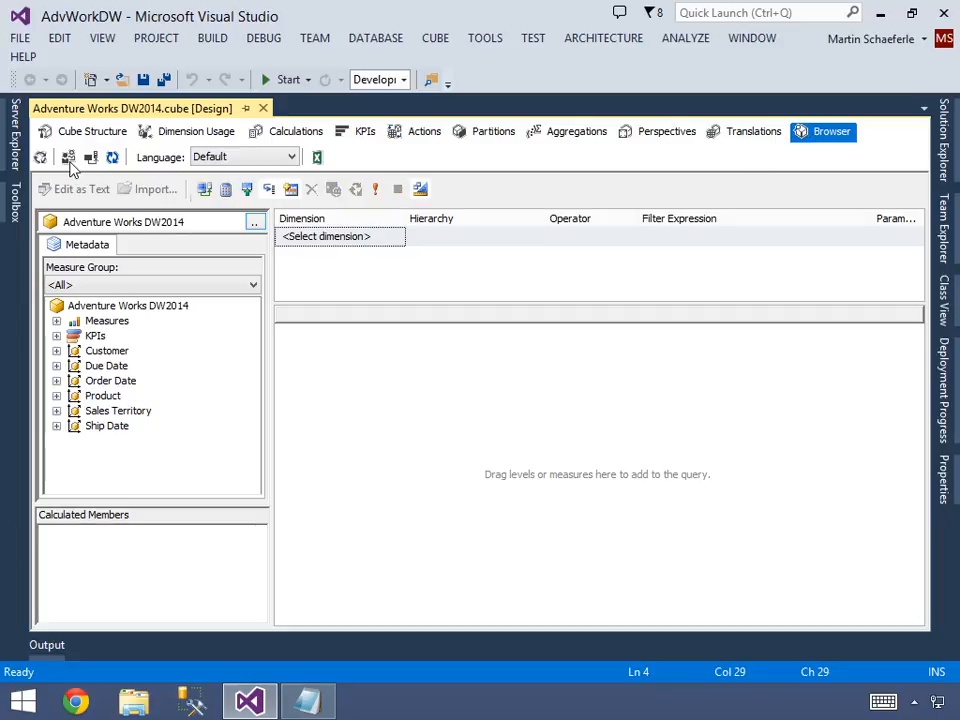
{"action": "left_click", "coordinate": [90, 158]}
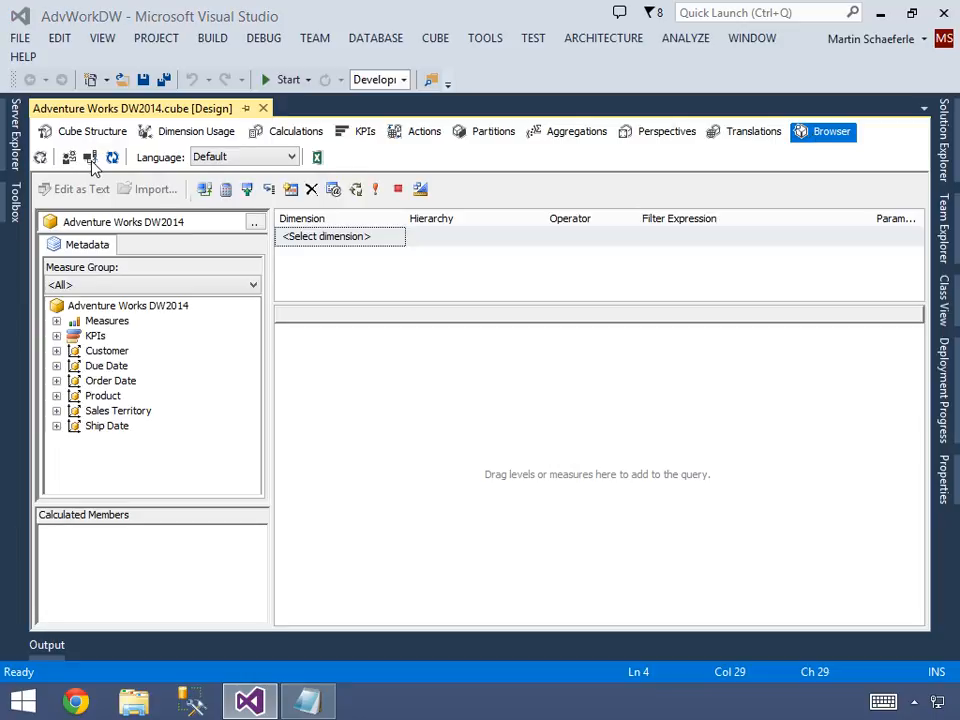
{"action": "left_click", "coordinate": [57, 321]}
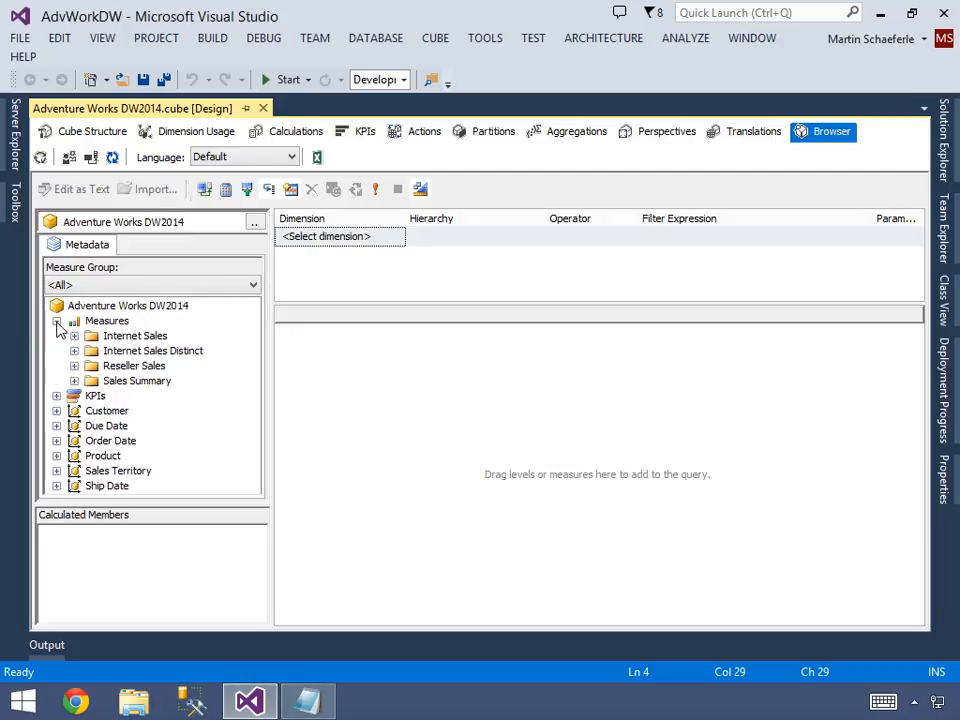
{"action": "left_click", "coordinate": [57, 322]}
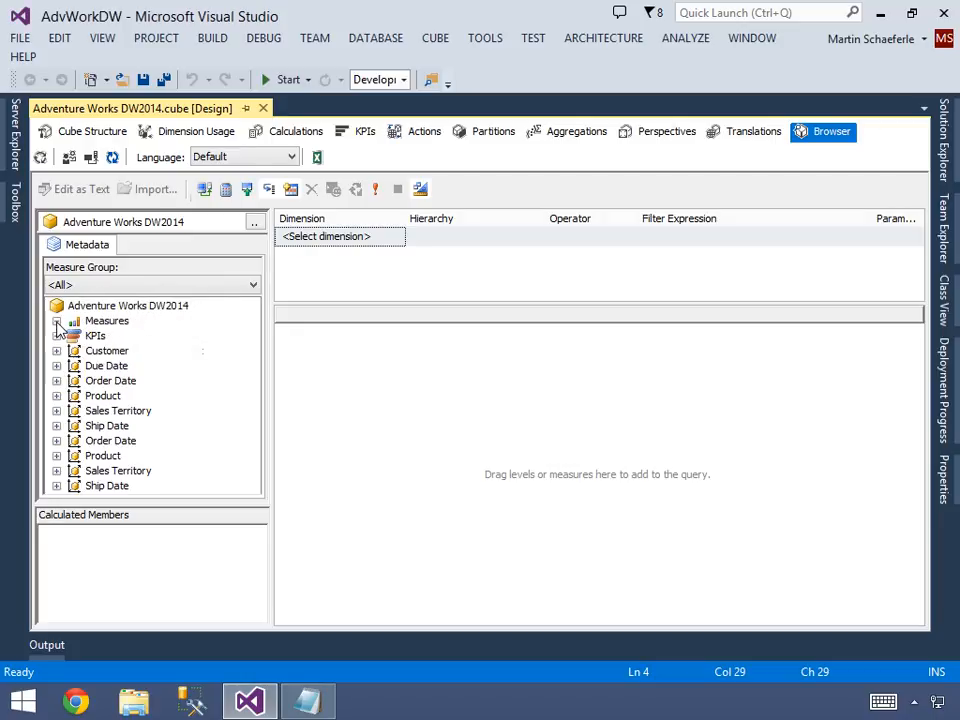
Try to add the Customer dimension's Top 10 Customers by Internet Sales set to the query results area.
{"action": "left_click", "coordinate": [57, 351]}
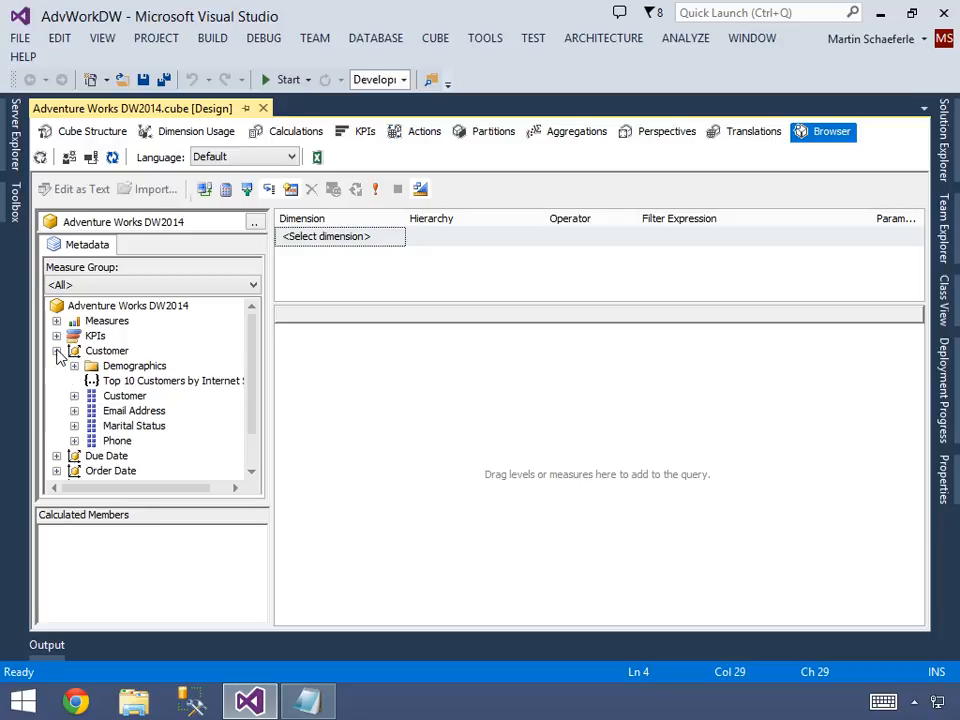
{"action": "left_click", "coordinate": [90, 353]}
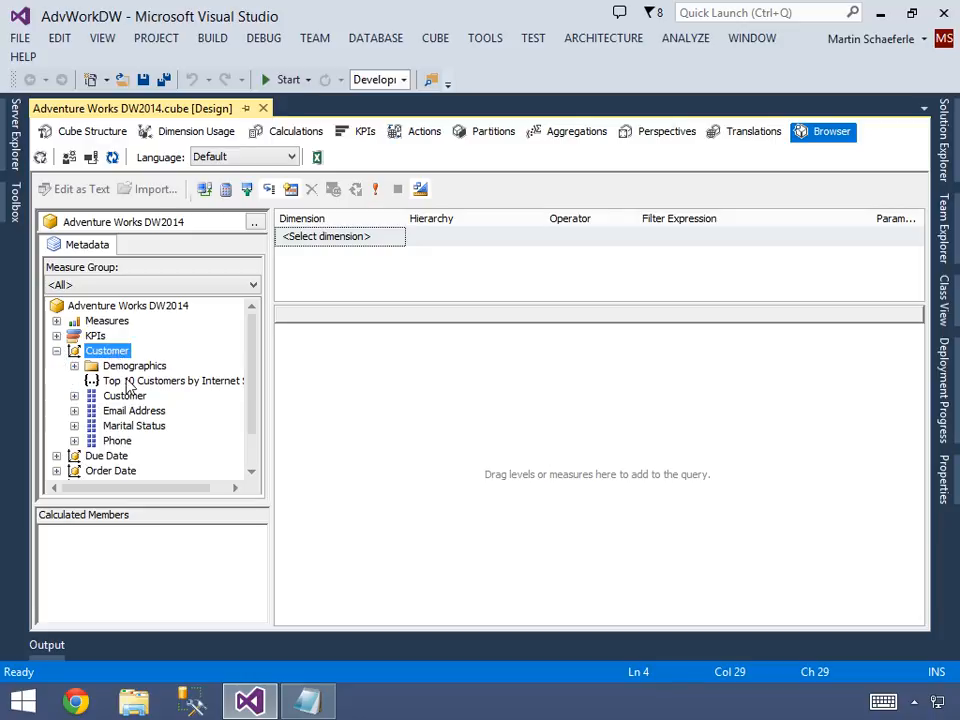
{"action": "left_click_drag", "start_coordinate": [135, 384], "coordinate": [320, 391]}
{"action": "left_click_drag", "start_coordinate": [199, 388], "coordinate": [401, 377]}
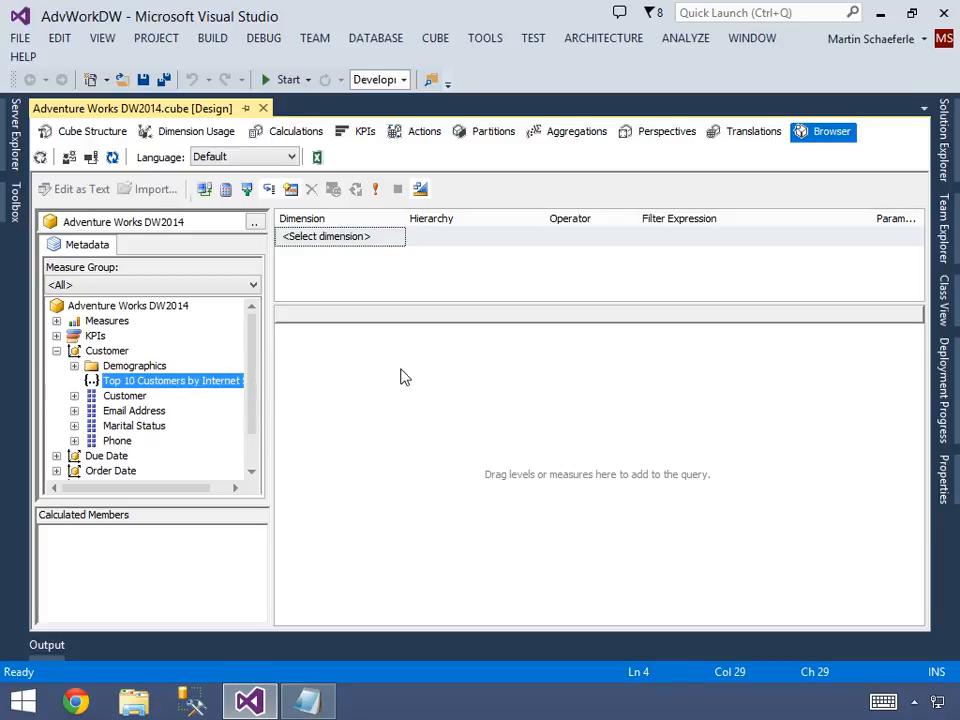
Add Internet Sales Amount to the query and filter it by the Top 10 Customers by Internet Sales set.
{"action": "left_click", "coordinate": [56, 320]}
{"action": "left_click", "coordinate": [74, 336]}
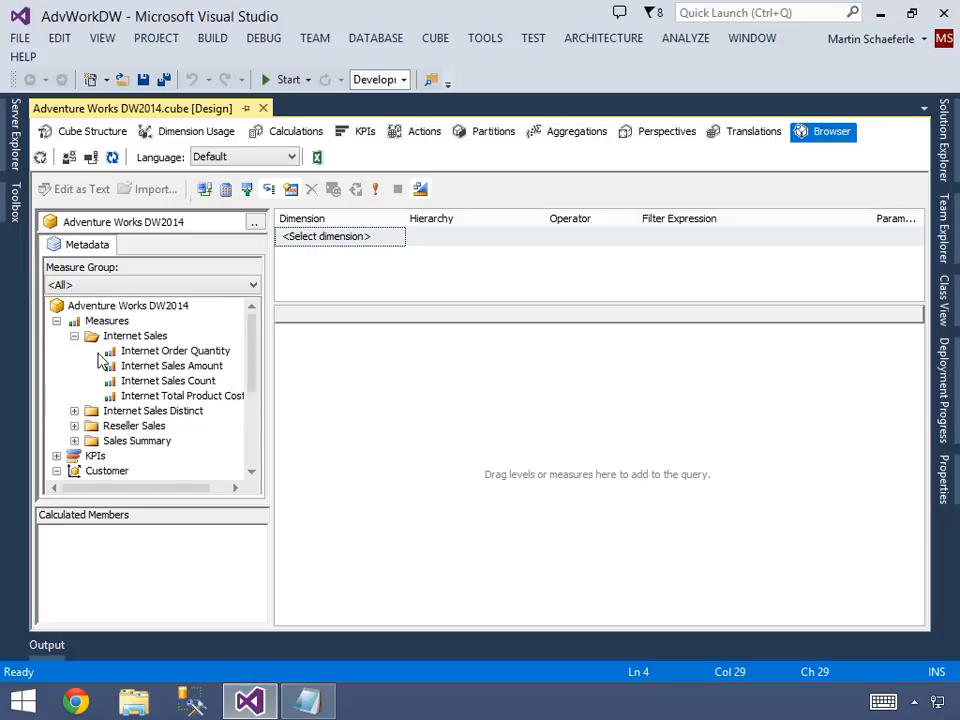
{"action": "left_click_drag", "start_coordinate": [140, 366], "coordinate": [311, 367]}
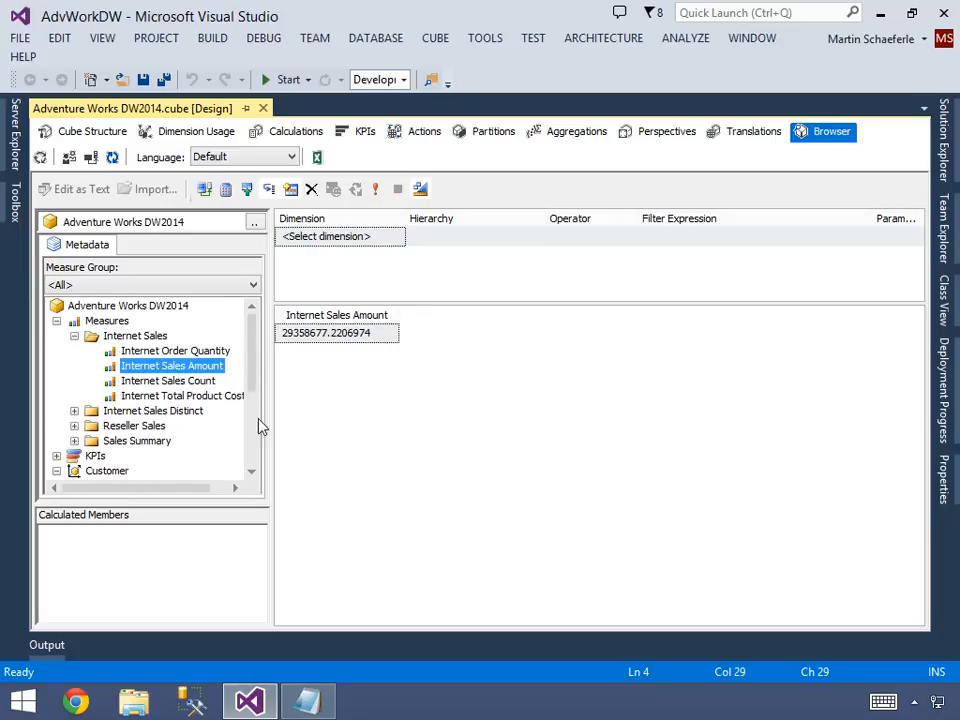
{"action": "scroll", "coordinate": [200, 440], "scroll_direction": "down", "scroll_amount": 4}
{"action": "left_click_drag", "start_coordinate": [135, 336], "coordinate": [350, 242]}
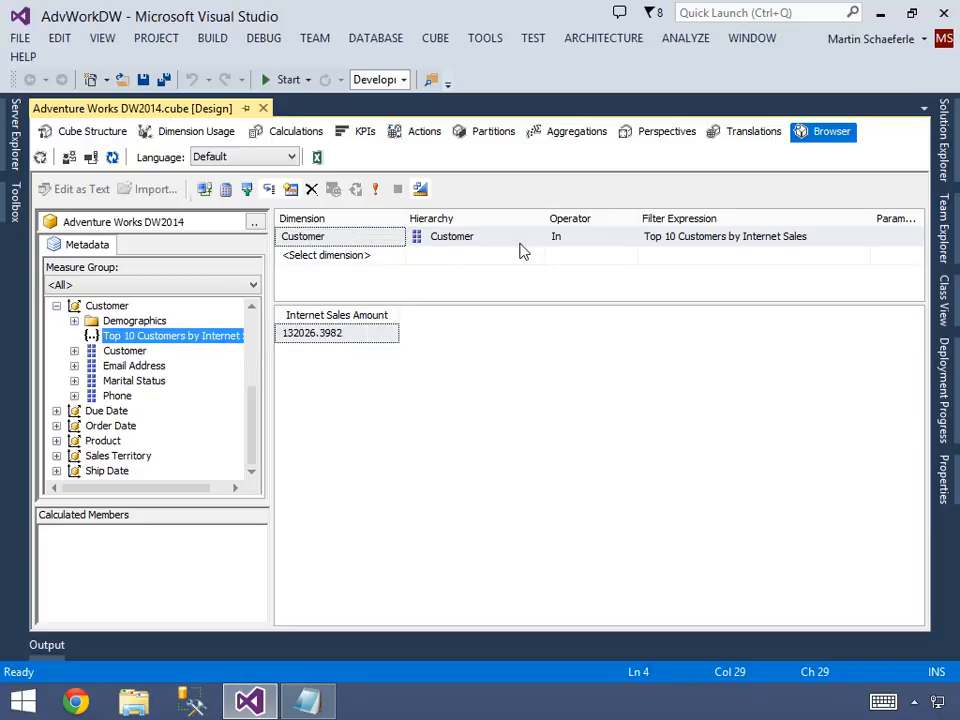
Add the Customer level to the query results and widen its column to show the full names.
{"action": "left_click", "coordinate": [74, 351]}
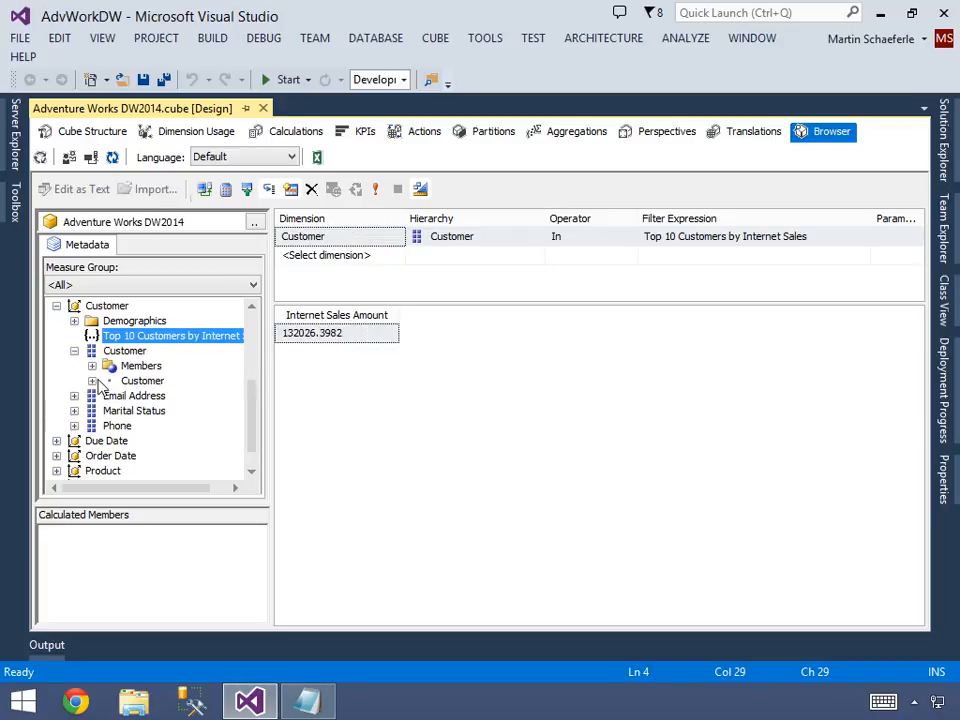
{"action": "left_click_drag", "start_coordinate": [135, 383], "coordinate": [300, 390]}
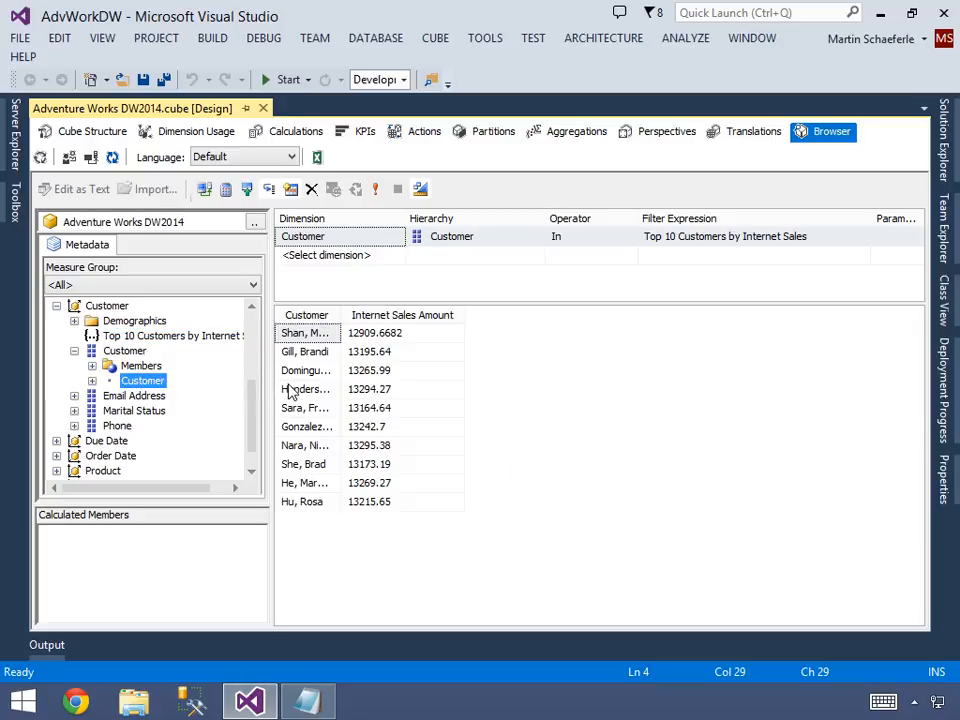
{"action": "left_click_drag", "start_coordinate": [342, 315], "coordinate": [407, 315]}
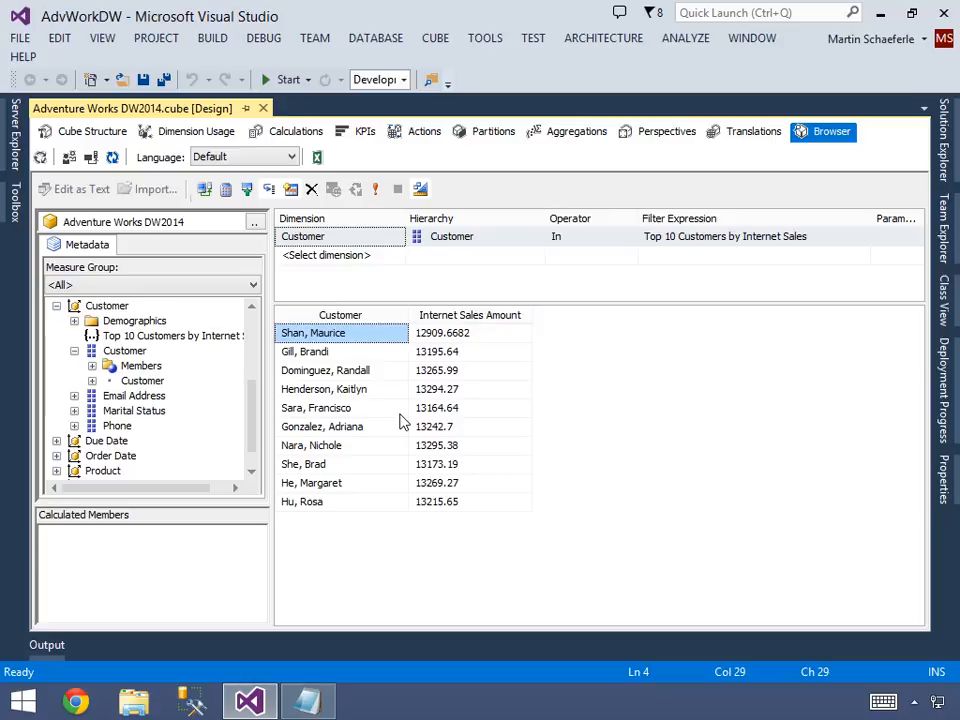
Add the Sales Amount and Gross Profit Margin measures from Sales Summary to the query results.
{"action": "scroll", "coordinate": [255, 322], "scroll_direction": "up", "scroll_amount": 4}
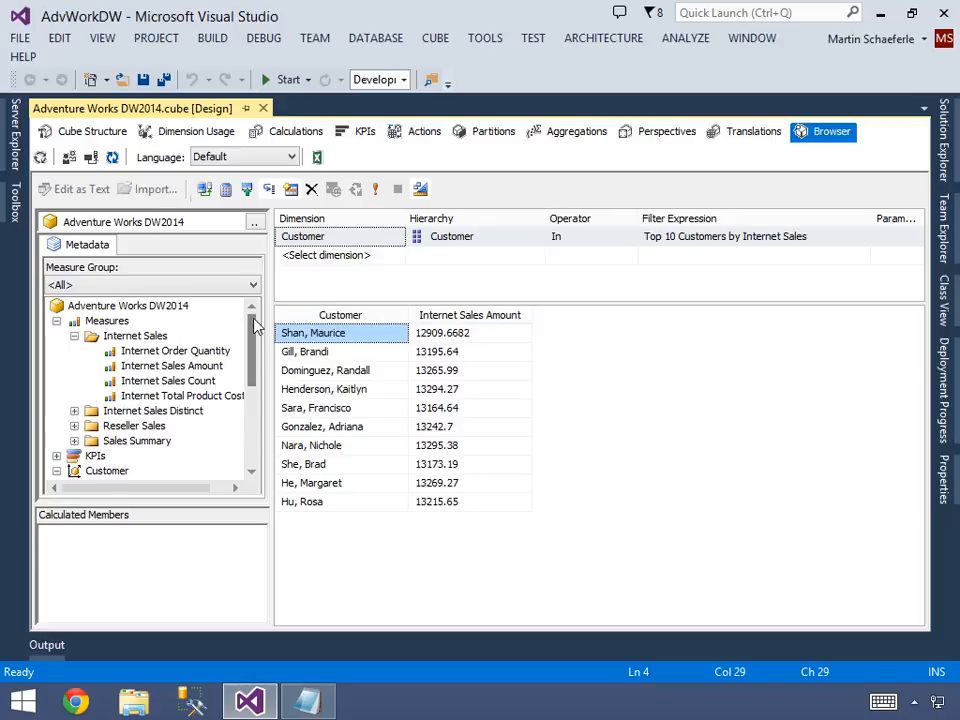
{"action": "left_click", "coordinate": [74, 440]}
{"action": "left_click_drag", "start_coordinate": [155, 458], "coordinate": [529, 399]}
{"action": "left_click_drag", "start_coordinate": [163, 441], "coordinate": [543, 402]}
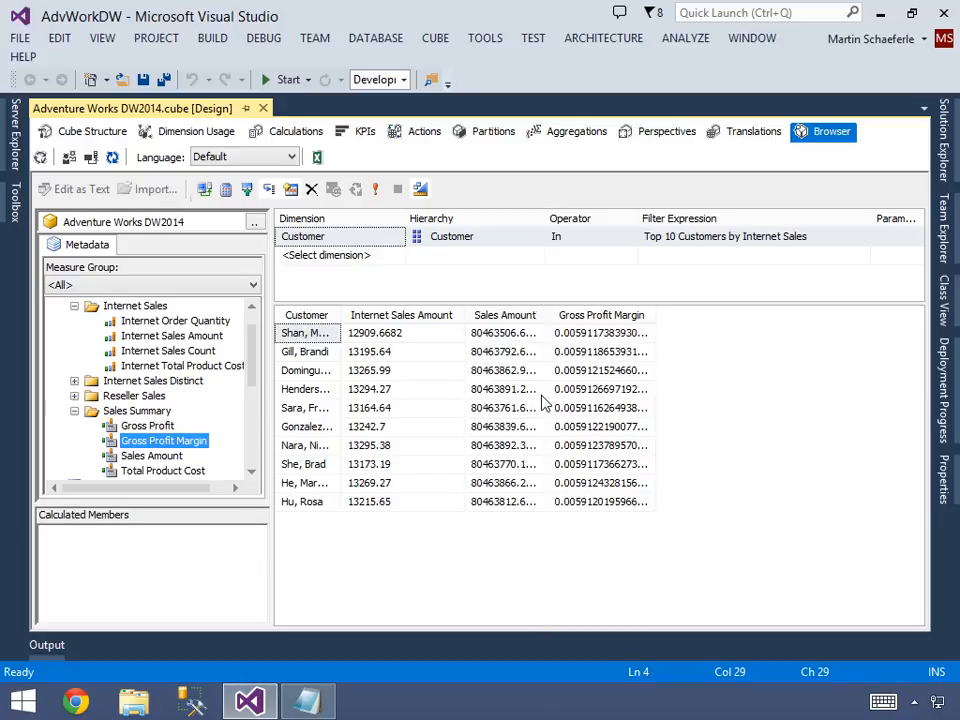
Analyze the cube in Excel with data connections enabled and add Internet Sales Amount to the PivotTable values.
{"action": "left_click", "coordinate": [317, 160]}
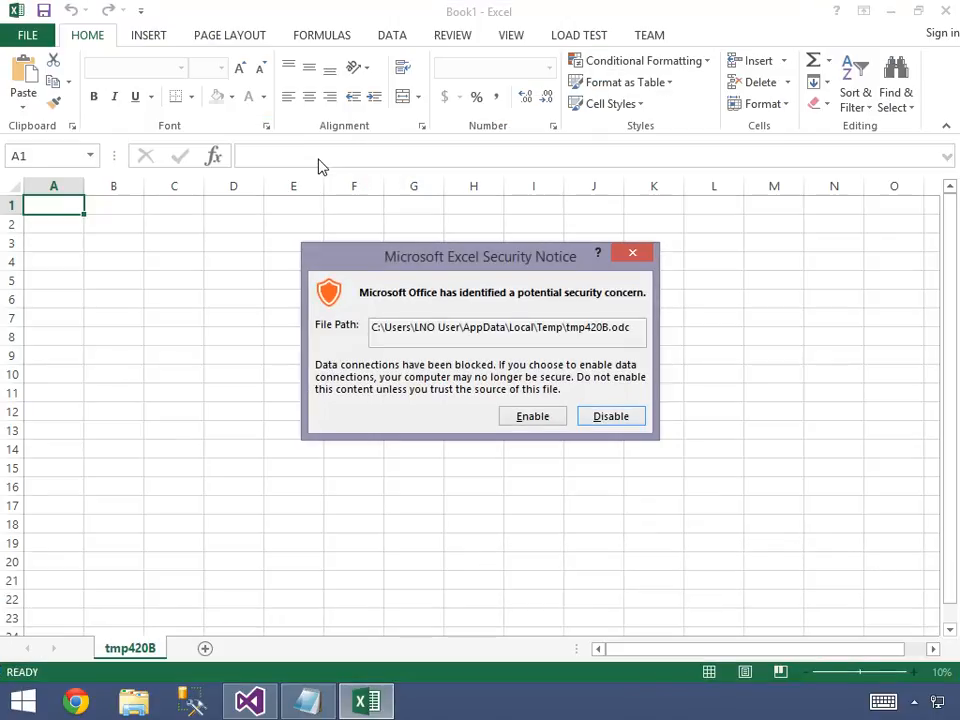
{"action": "left_click", "coordinate": [532, 416]}
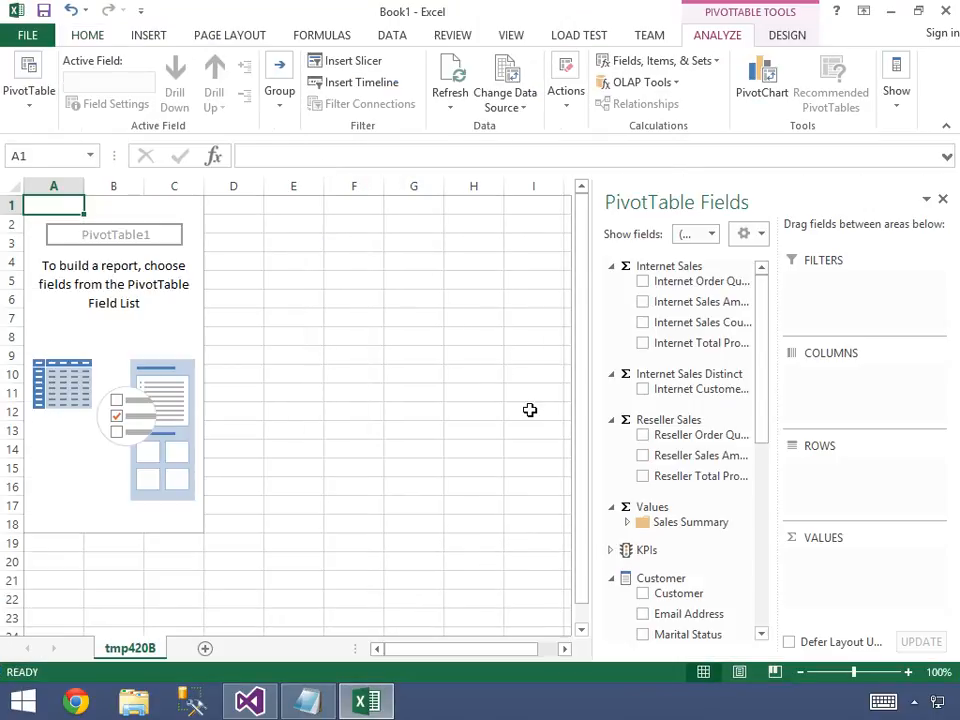
{"action": "left_click", "coordinate": [643, 302]}
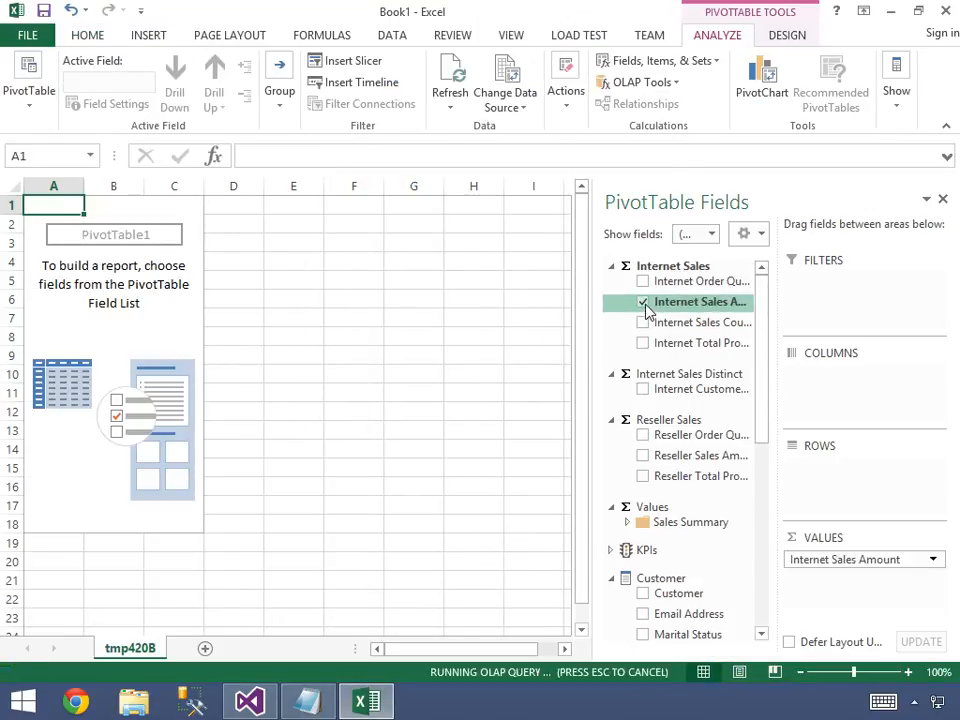
Place the Customer dimension's Top 10 Customers by Internet Sales set on the PivotTable rows.
{"action": "left_click", "coordinate": [757, 541]}
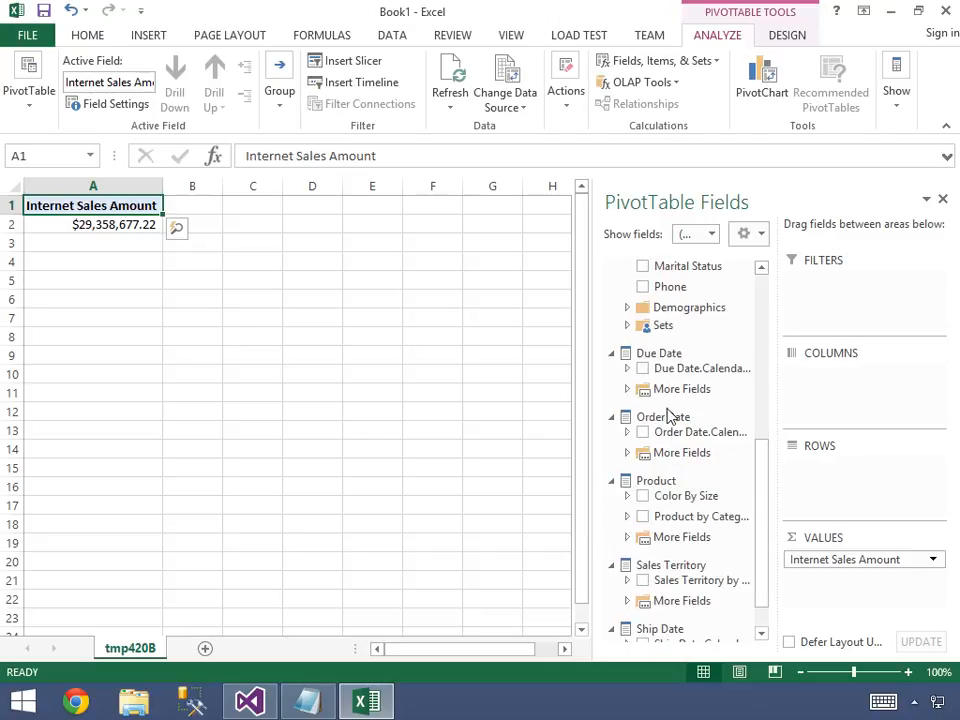
{"action": "left_click", "coordinate": [630, 327]}
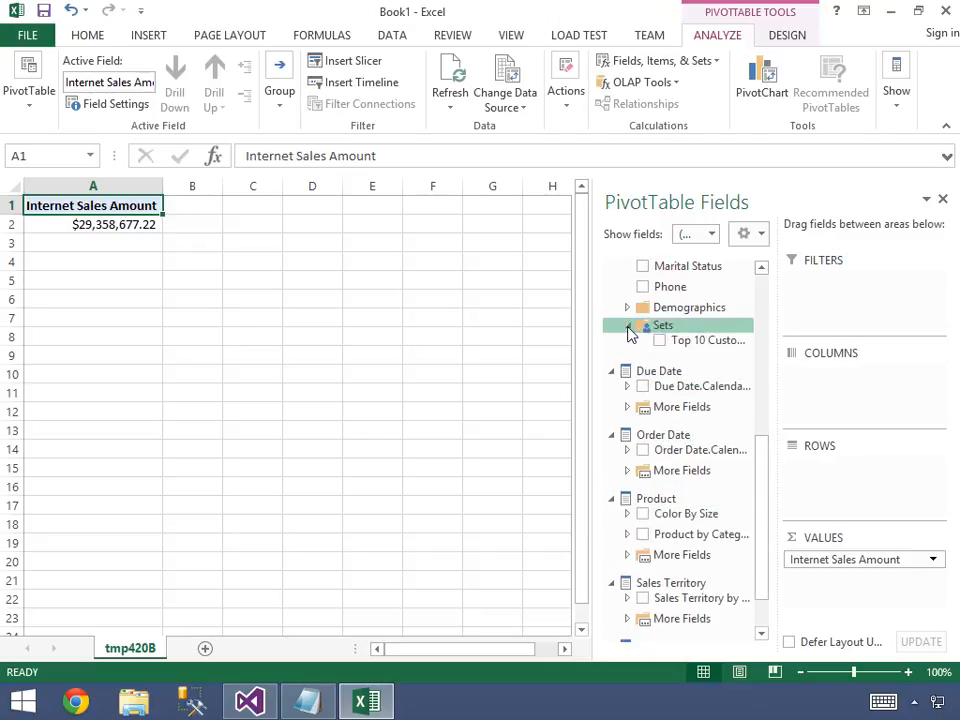
{"action": "left_click_drag", "start_coordinate": [662, 338], "coordinate": [845, 478]}
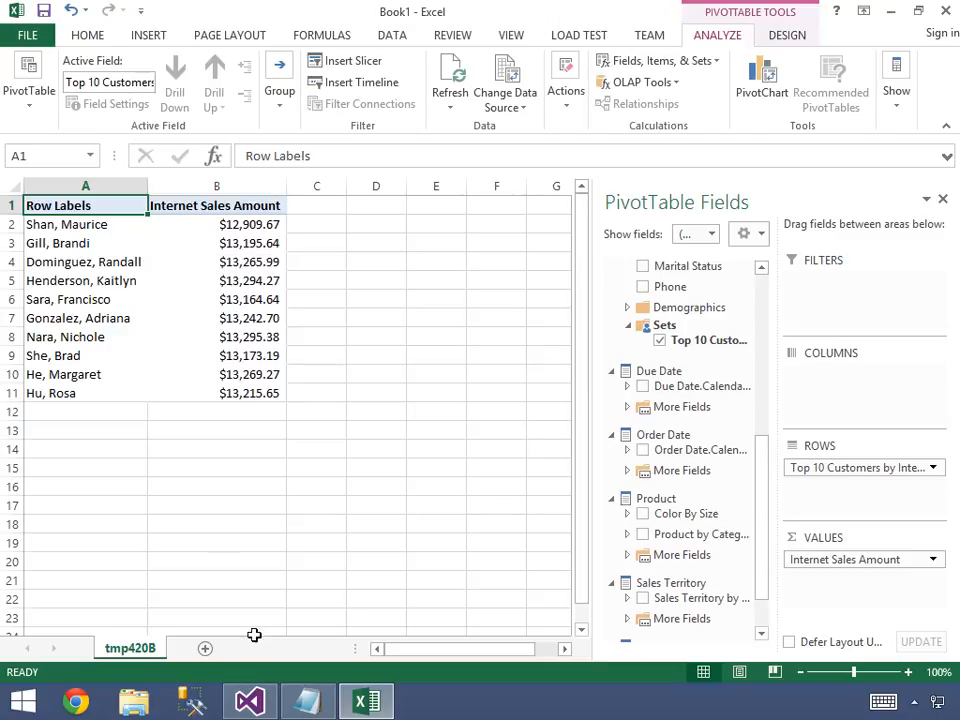
Switch back to Visual Studio and create a named set called [Bottom 25 Product Subcategories] in the cube's calculations.
{"action": "left_click", "coordinate": [250, 702]}
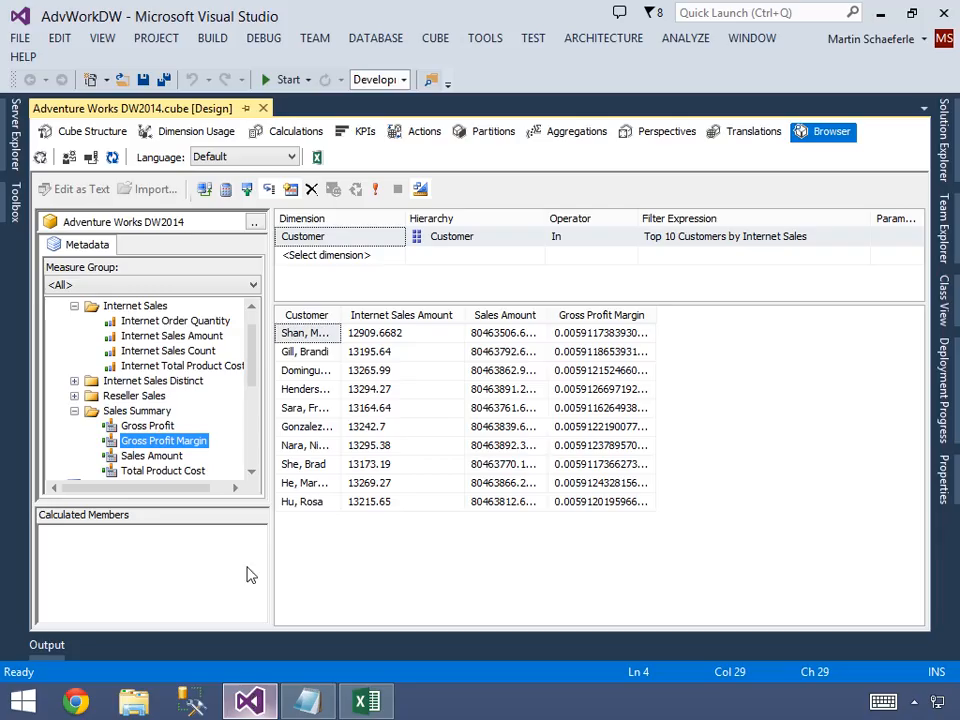
{"action": "left_click", "coordinate": [292, 131]}
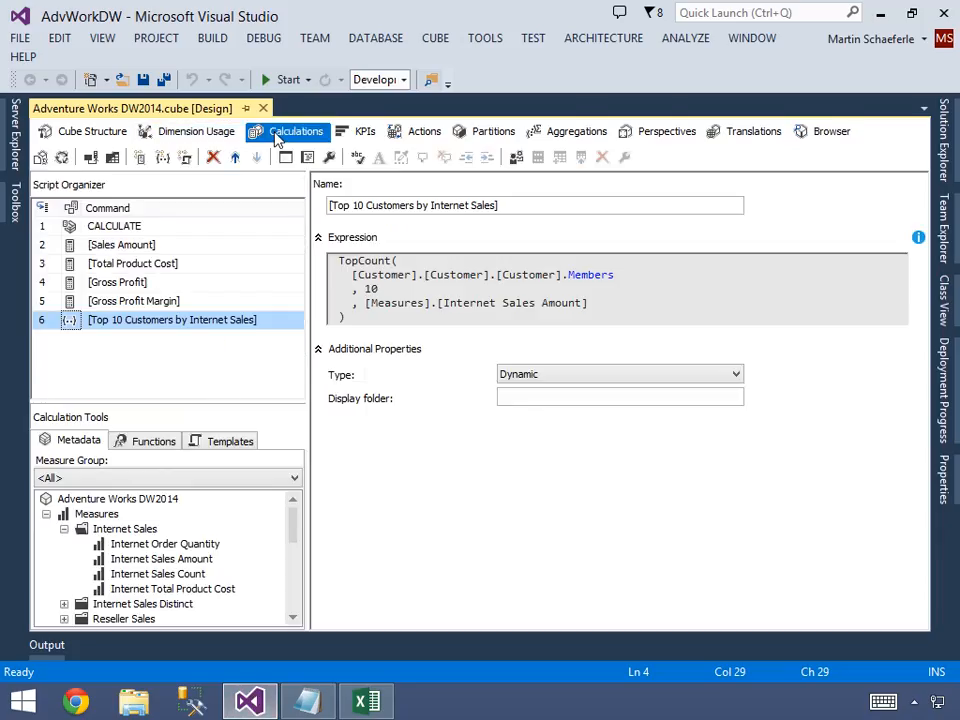
{"action": "right_click", "coordinate": [143, 324]}
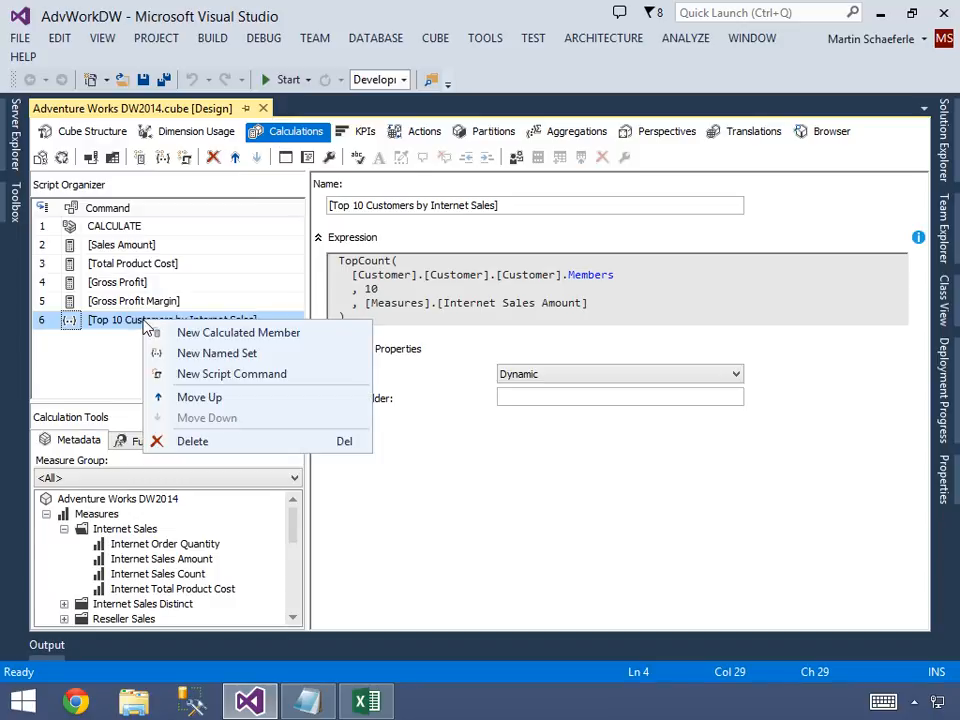
{"action": "left_click", "coordinate": [213, 354]}
{"action": "key", "text": "End"}
{"action": "key", "text": "Left"}
{"action": "key", "text": "ctrl+shift+Left"}
{"action": "key", "text": "ctrl+shift+Left"}
{"action": "key", "text": "shift+Right"}
{"action": "type", "text": "Bottom 25 "}
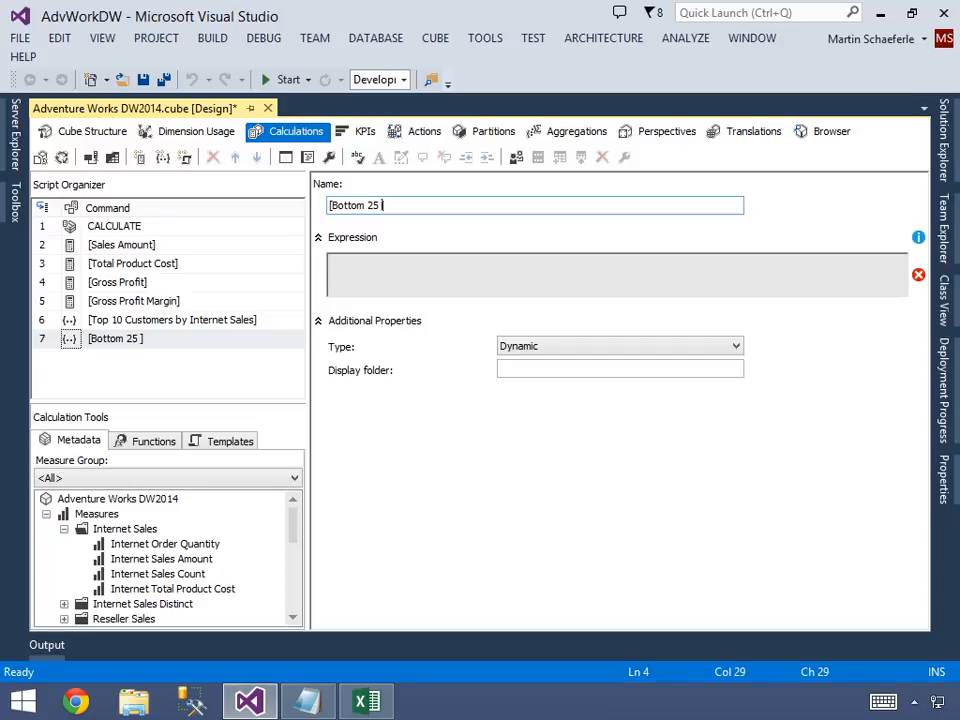
{"action": "type", "text": "Product Subcategories"}
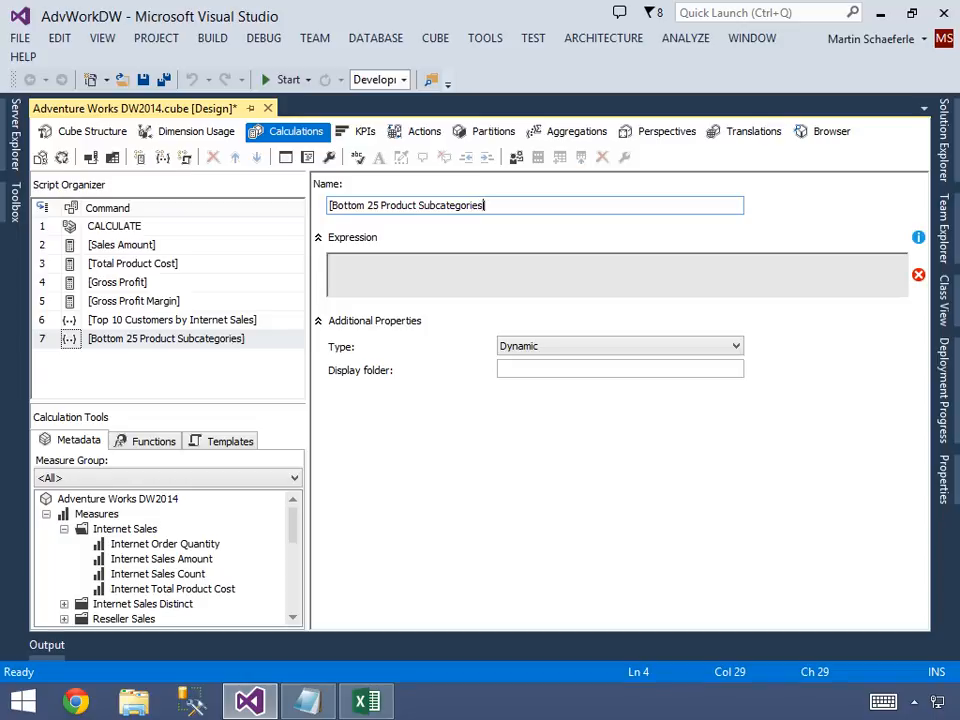
Begin the named set's expression with BottomCount( and reconnect to the server so the Product dimension's metadata loads.
{"action": "left_click", "coordinate": [353, 268]}
{"action": "type", "text": "BottomCount("}
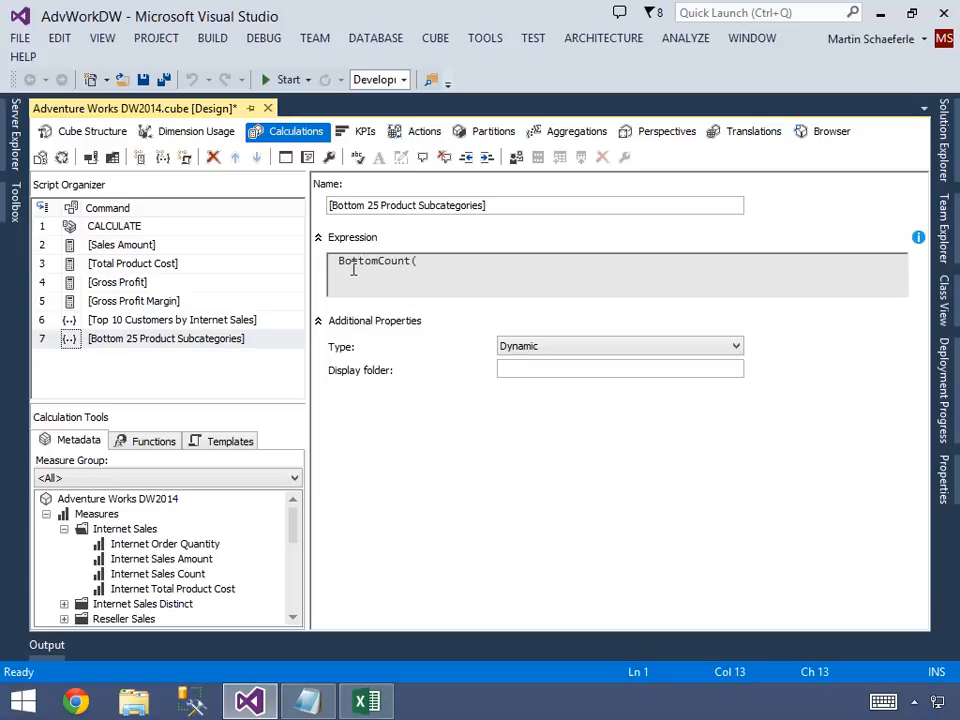
{"action": "left_click", "coordinate": [295, 609]}
{"action": "left_click", "coordinate": [295, 609]}
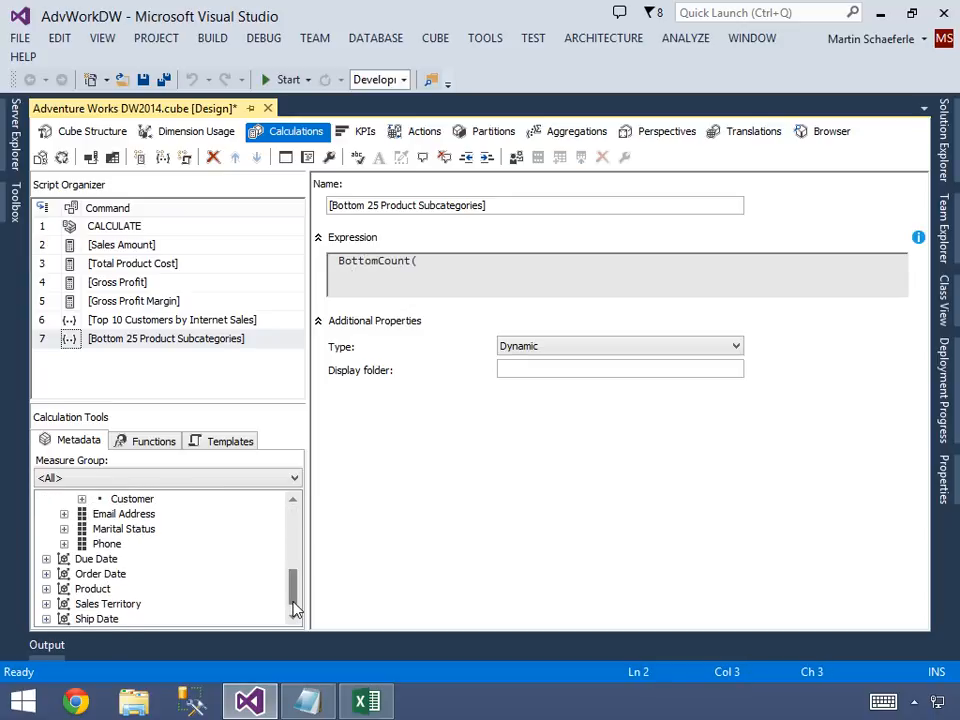
{"action": "left_click", "coordinate": [46, 589]}
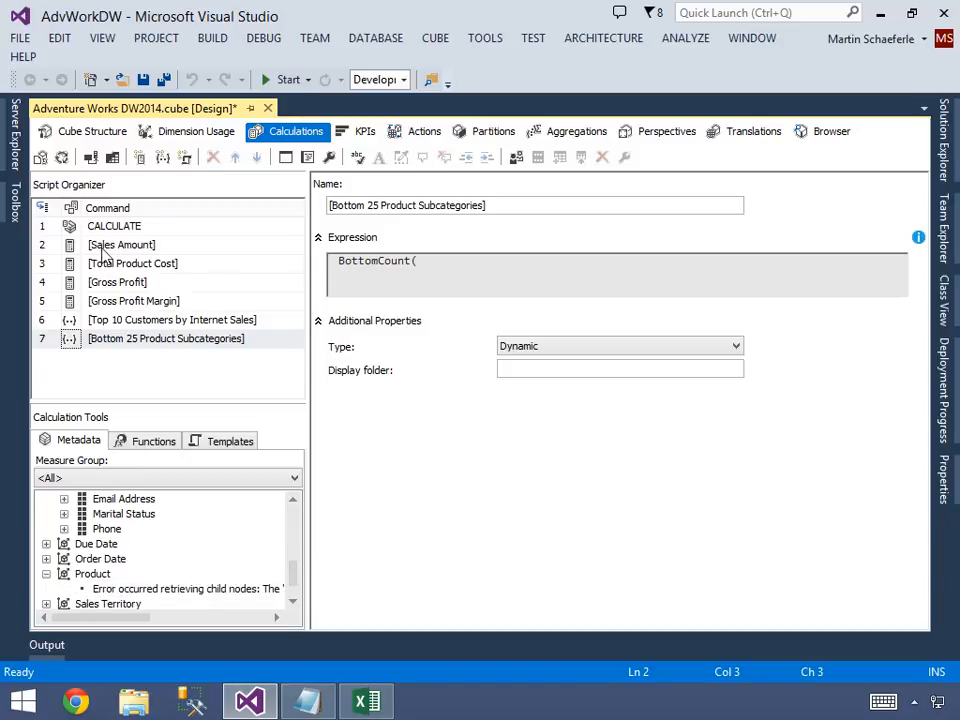
{"action": "left_click", "coordinate": [92, 159]}
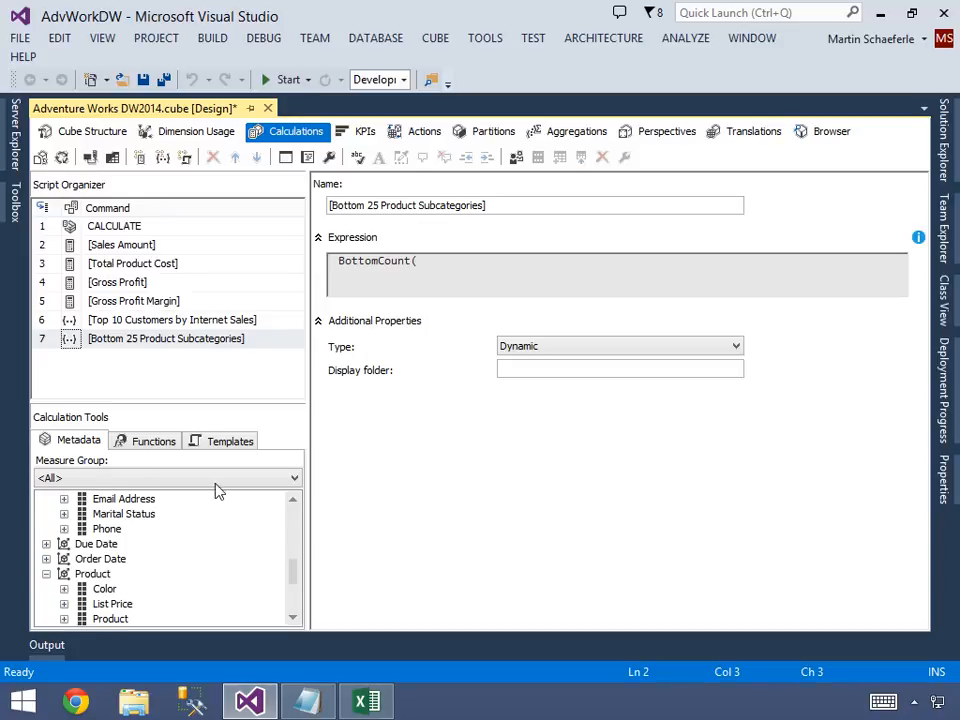
Insert the Product Subcategory level from the Product dimension as the first argument of the BottomCount expression.
{"action": "left_click_drag", "start_coordinate": [290, 576], "coordinate": [293, 607]}
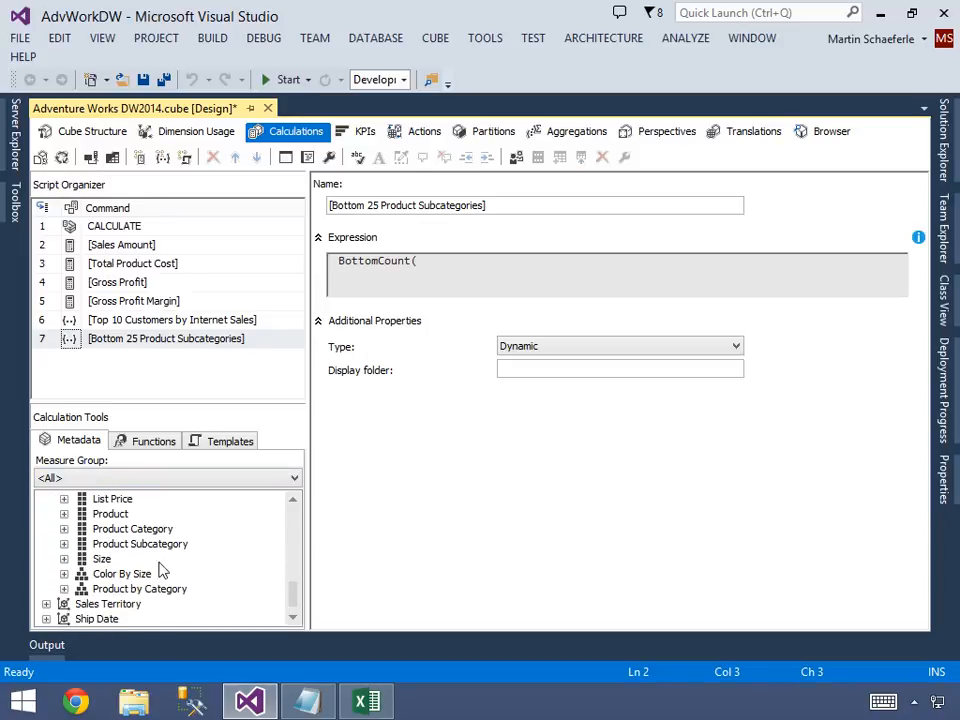
{"action": "left_click_drag", "start_coordinate": [120, 548], "coordinate": [548, 274]}
{"action": "left_click", "coordinate": [64, 544]}
{"action": "double_click", "coordinate": [388, 276]}
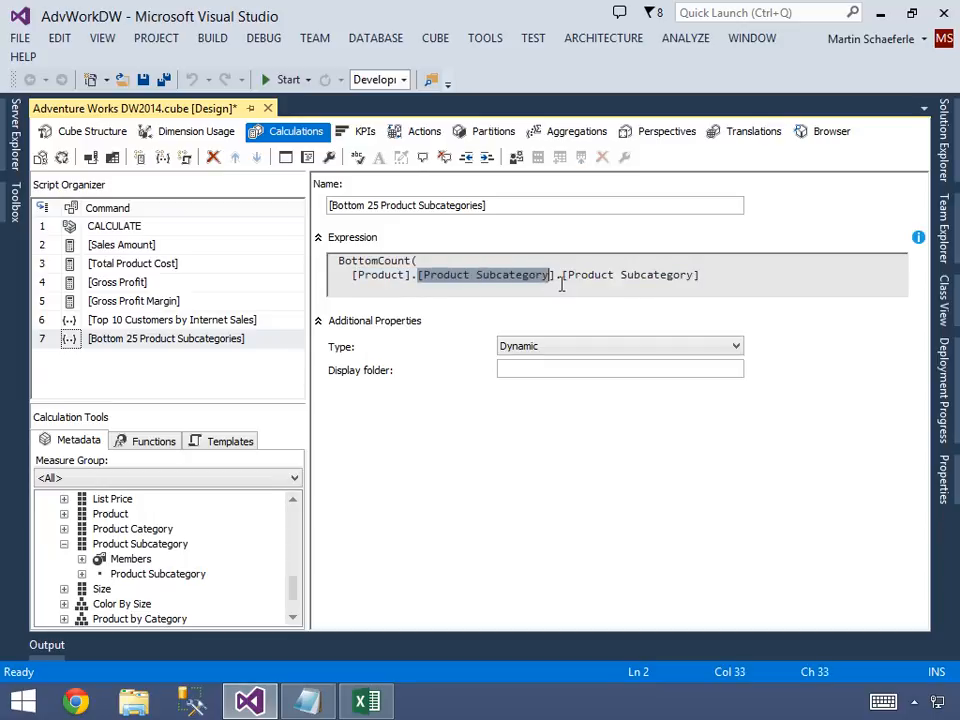
{"action": "left_click_drag", "start_coordinate": [572, 278], "coordinate": [690, 275]}
{"action": "left_click", "coordinate": [701, 274]}
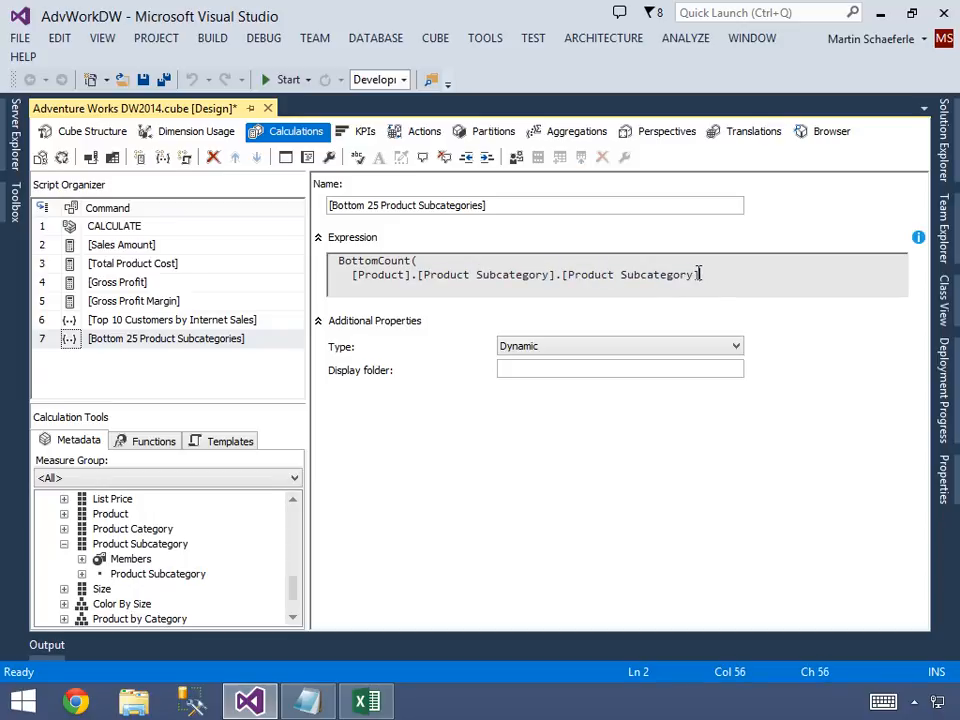
Append .Members to the Product Subcategory level and add 25 as the count argument on the following line.
{"action": "type", "text": ","}
{"action": "type", "text": "Members"}
{"action": "key", "text": "Return"}
{"action": "type", "text": ", 25"}
{"action": "key", "text": "Return"}
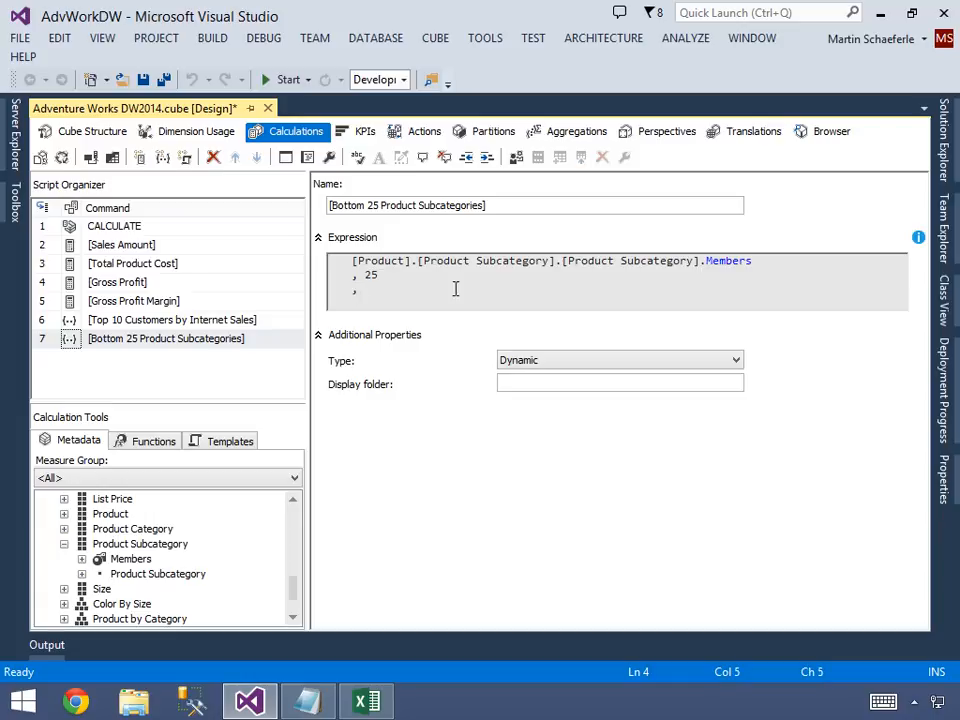
Add [Measures].[Internet Sales Amount] as the final argument and close the BottomCount expression.
{"action": "scroll", "coordinate": [294, 519], "scroll_direction": "up", "scroll_amount": 10}
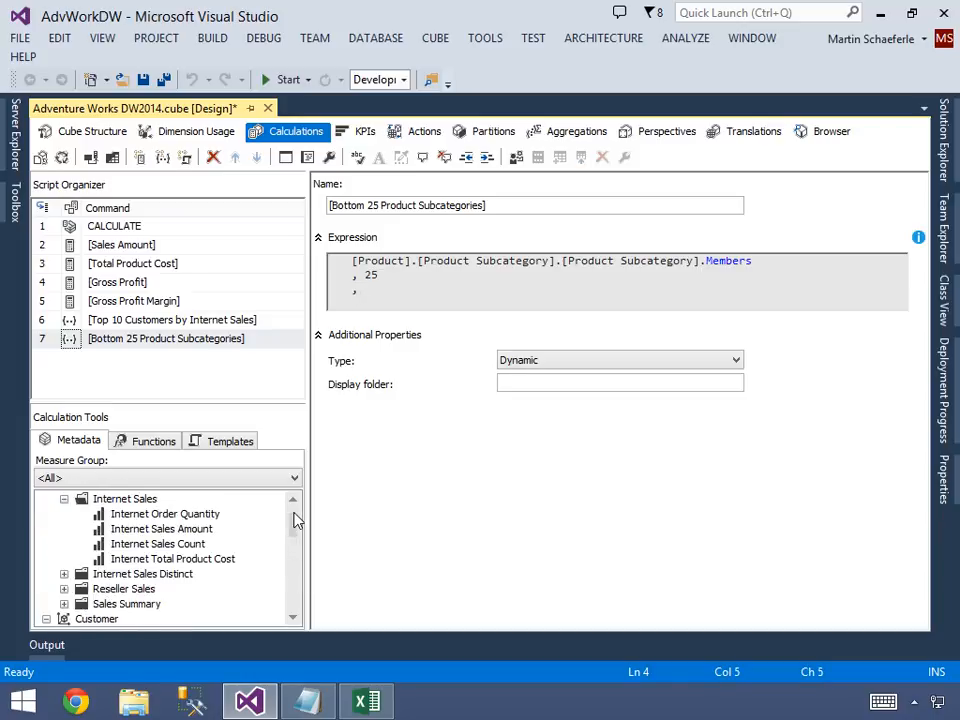
{"action": "left_click_drag", "start_coordinate": [165, 530], "coordinate": [399, 303]}
{"action": "key", "text": "End"}
{"action": "key", "text": "Return"}
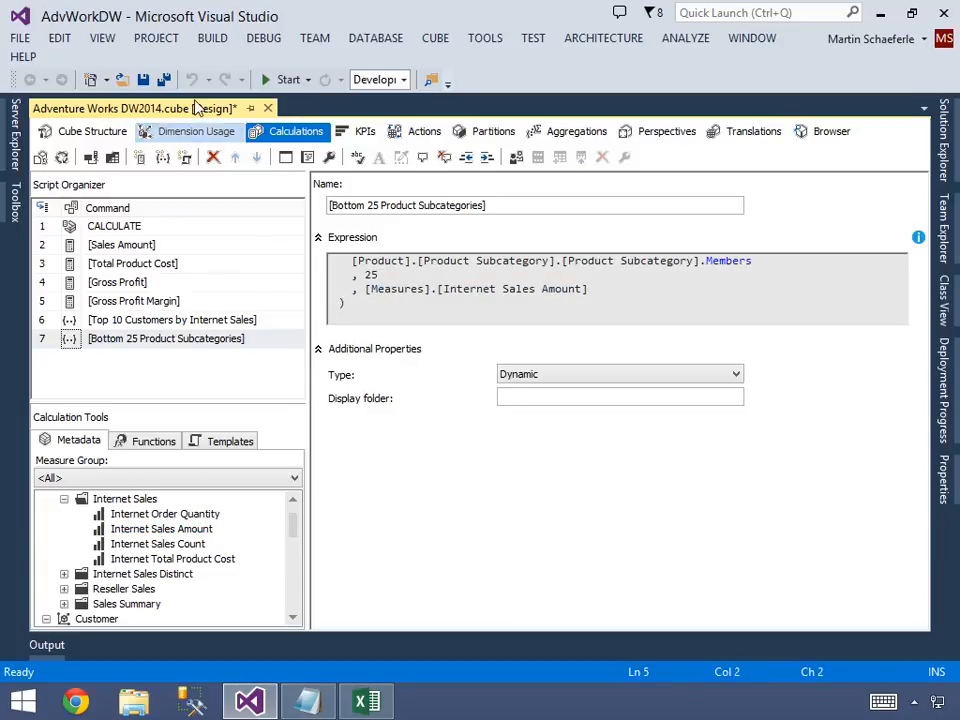
Save the cube and deploy the AdvWorkDW project.
{"action": "key", "text": "ctrl+s"}
{"action": "left_click", "coordinate": [943, 140]}
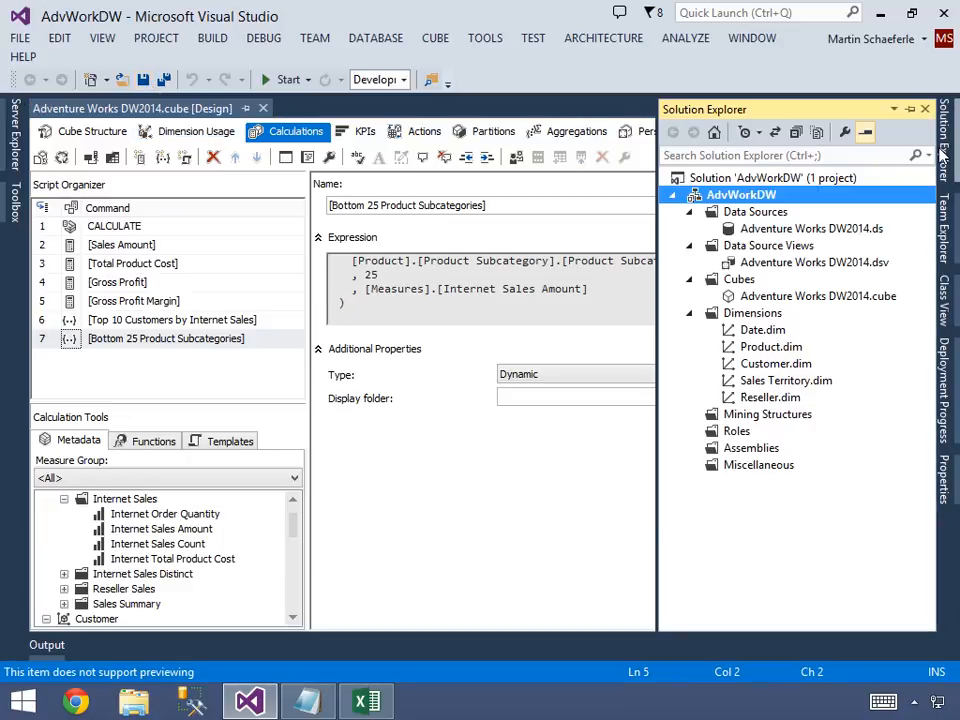
{"action": "right_click", "coordinate": [742, 178]}
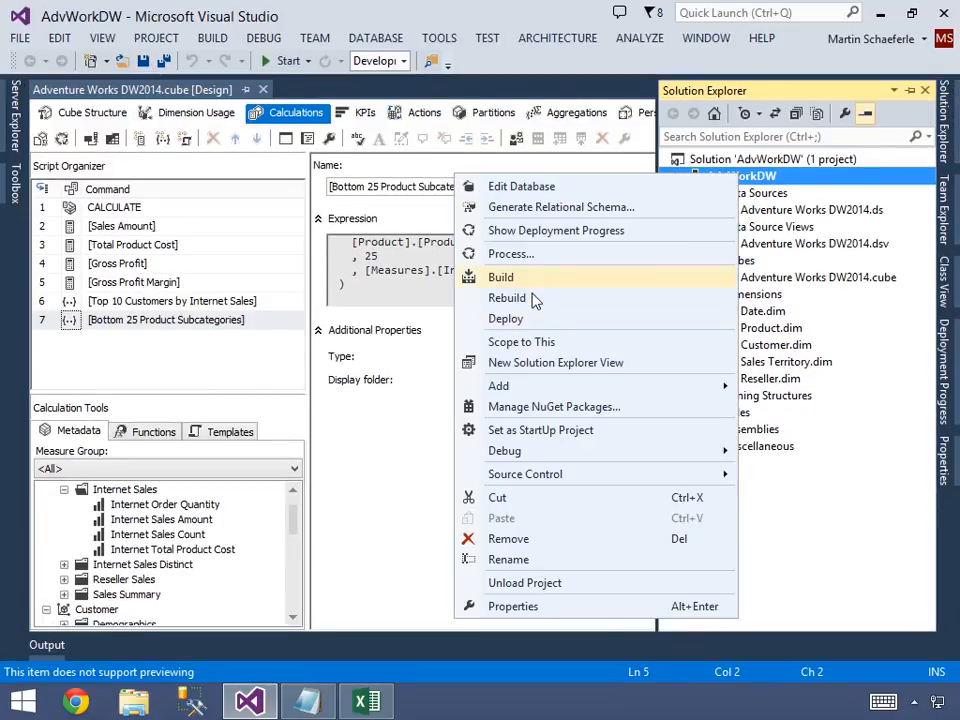
{"action": "left_click", "coordinate": [534, 261]}
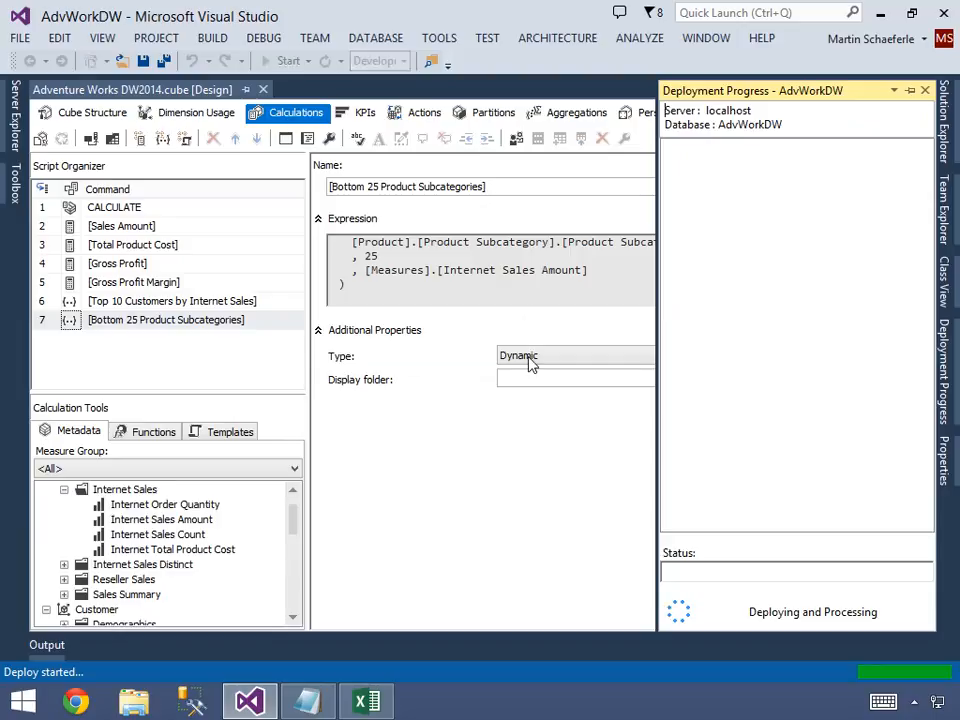
Switch to the Excel workbook and refresh all its data connections.
{"action": "mouse_move", "coordinate": [370, 707]}
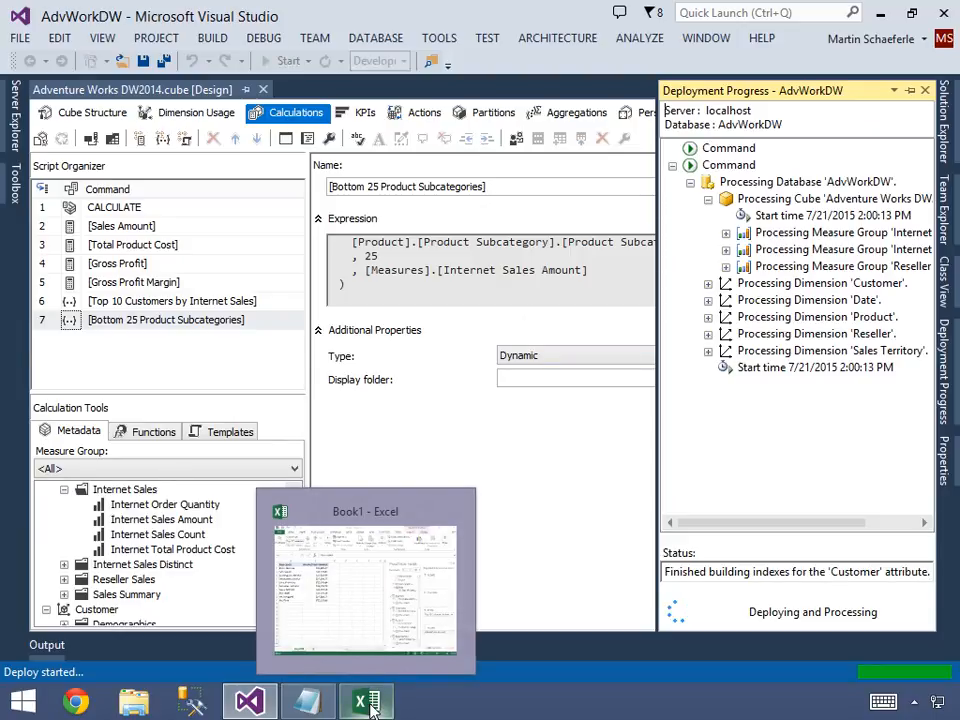
{"action": "left_click", "coordinate": [370, 707]}
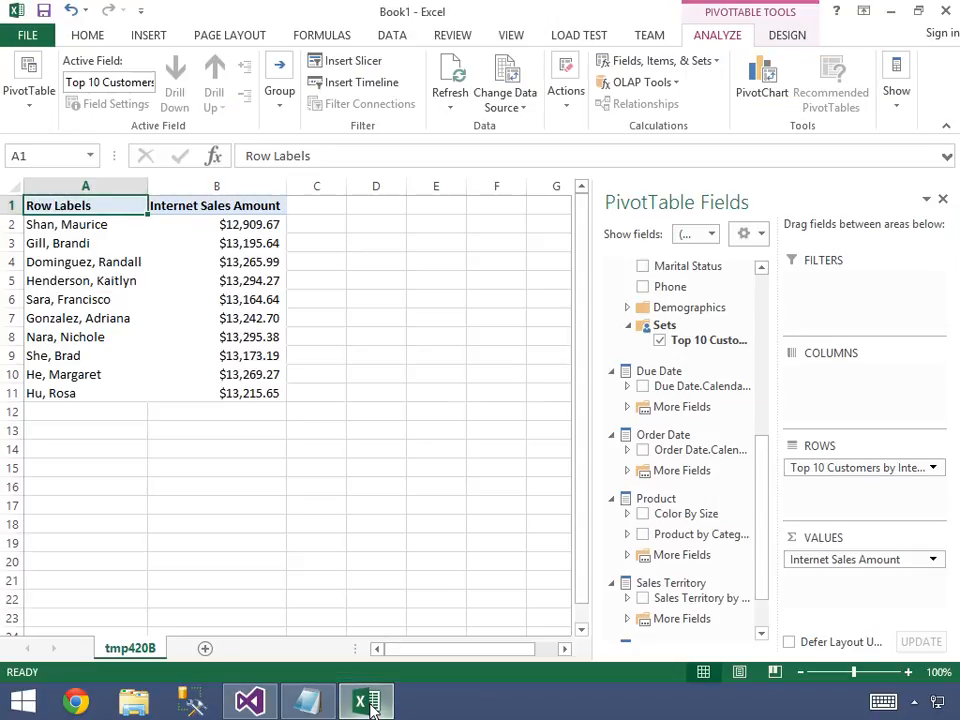
{"action": "left_click", "coordinate": [394, 38]}
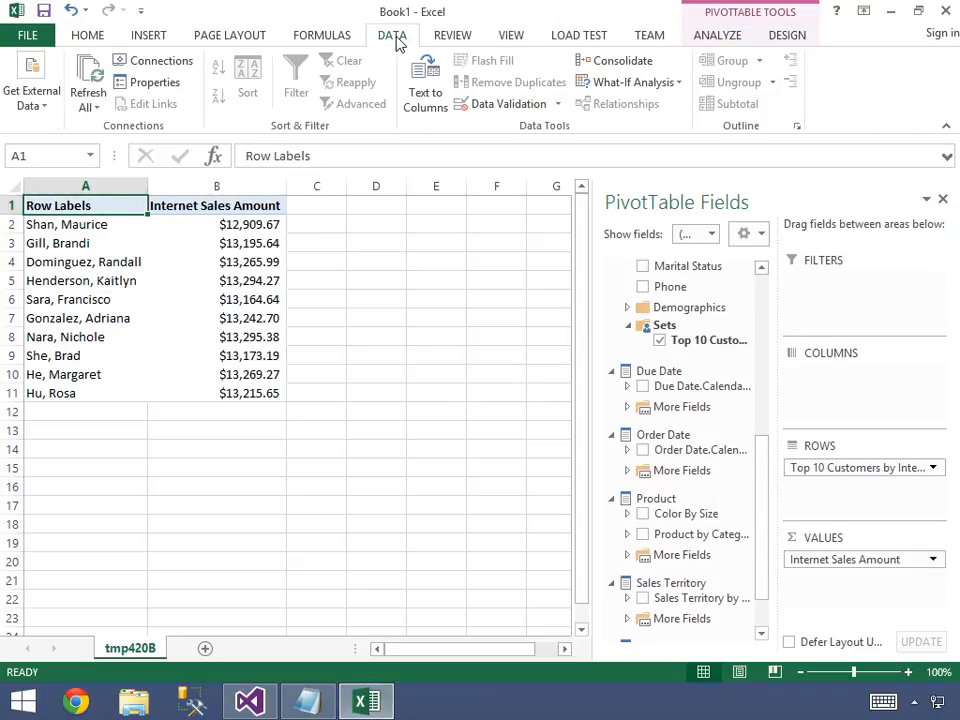
{"action": "left_click", "coordinate": [88, 80]}
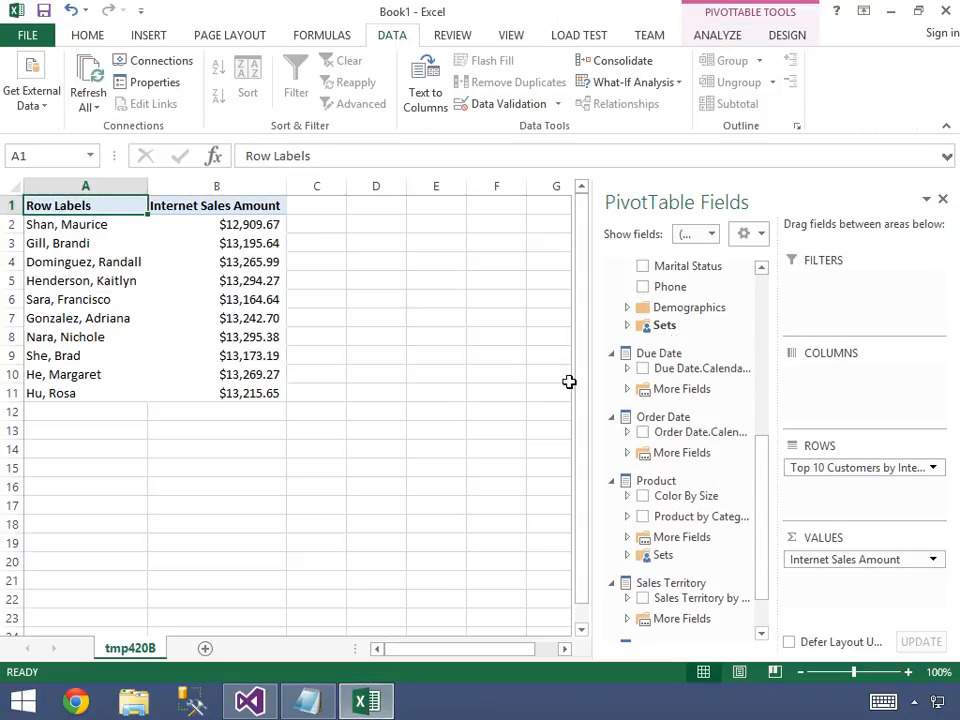
Replace the Top 10 Customers set on the PivotTable rows with the Product dimension's Bottom 25 Product Subcategories set.
{"action": "left_click_drag", "start_coordinate": [820, 473], "coordinate": [714, 476]}
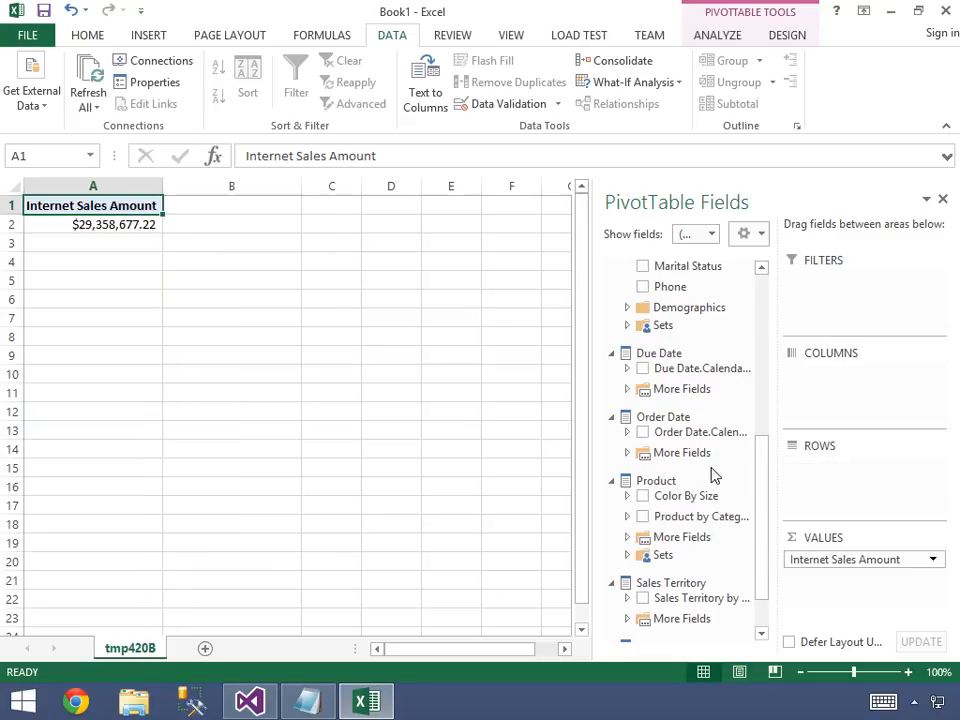
{"action": "left_click", "coordinate": [629, 557]}
{"action": "left_click_drag", "start_coordinate": [664, 574], "coordinate": [838, 491]}
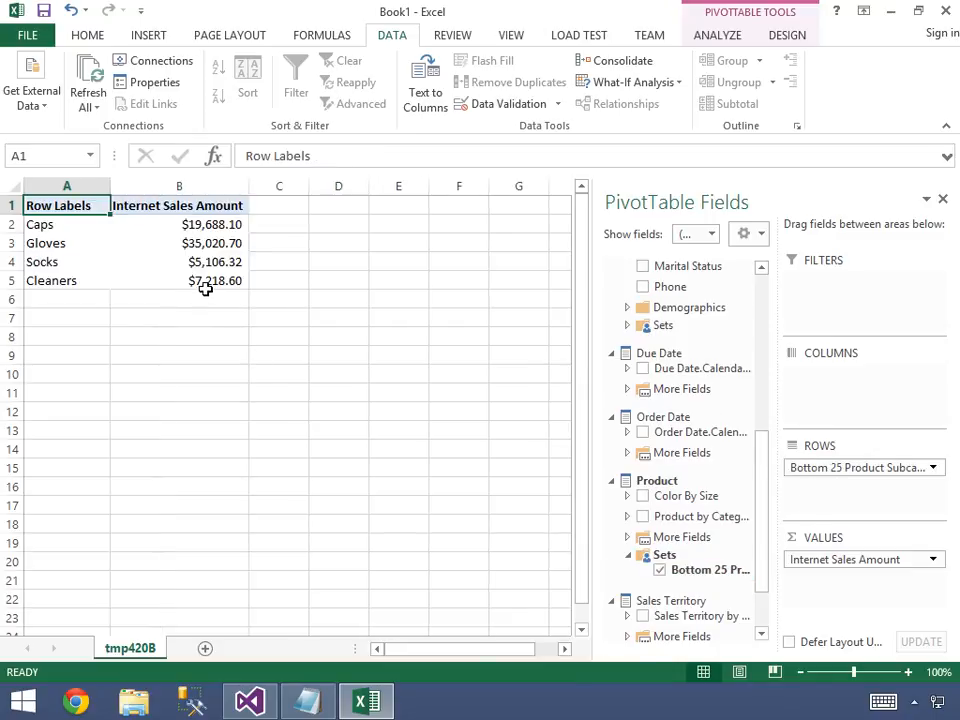
Review the Internet Sales Amount values, then set the PivotTable to show items with no data on rows and columns.
{"action": "left_click_drag", "start_coordinate": [201, 284], "coordinate": [199, 224]}
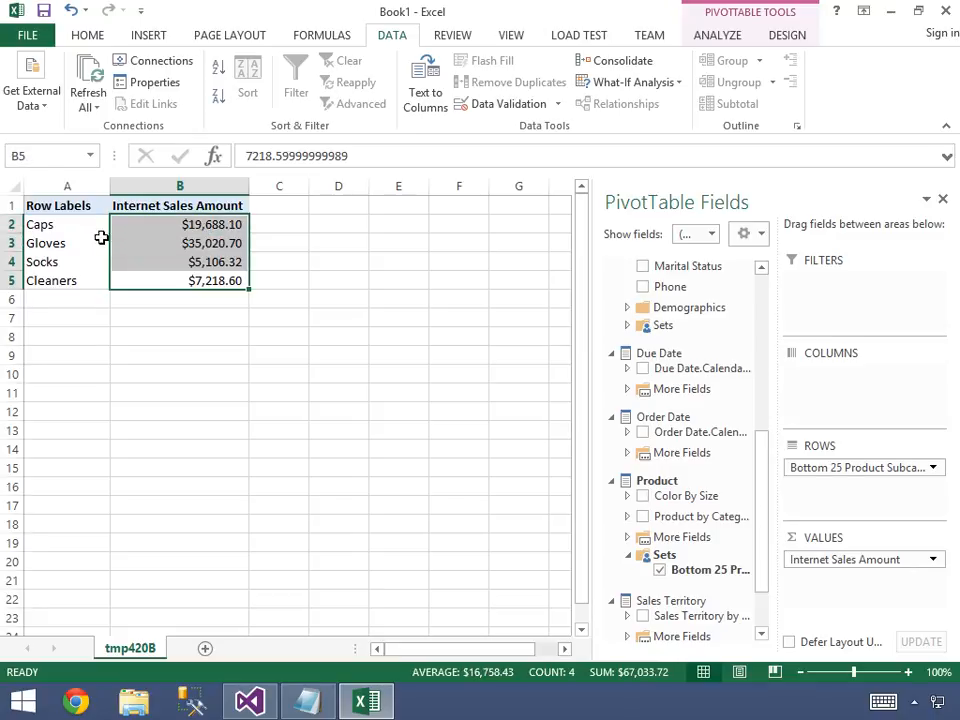
{"action": "left_click", "coordinate": [188, 243]}
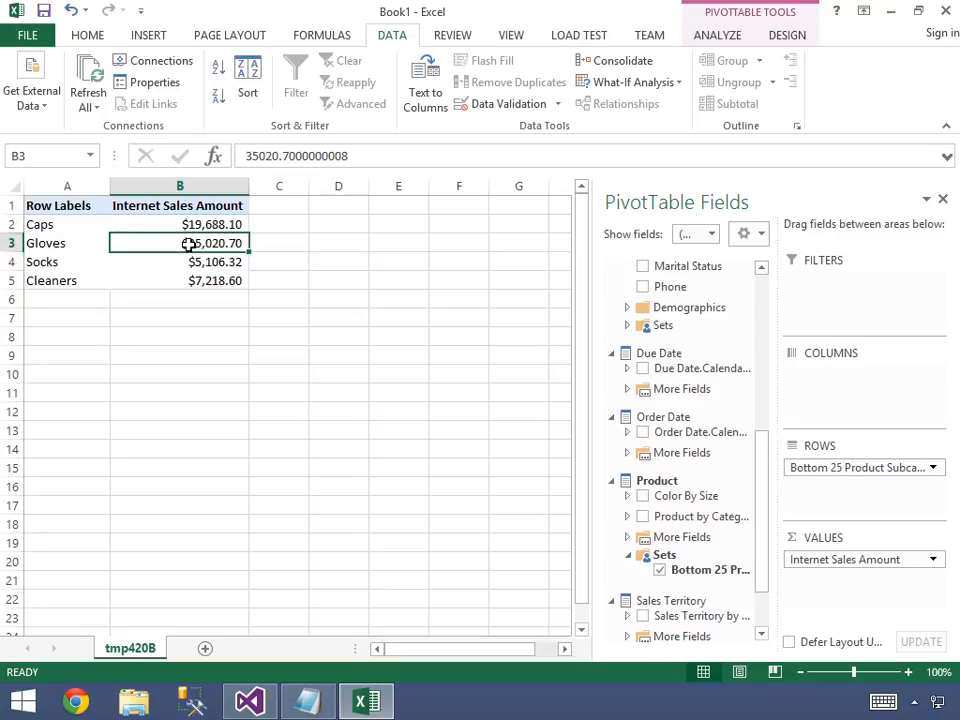
{"action": "mouse_move", "coordinate": [188, 243]}
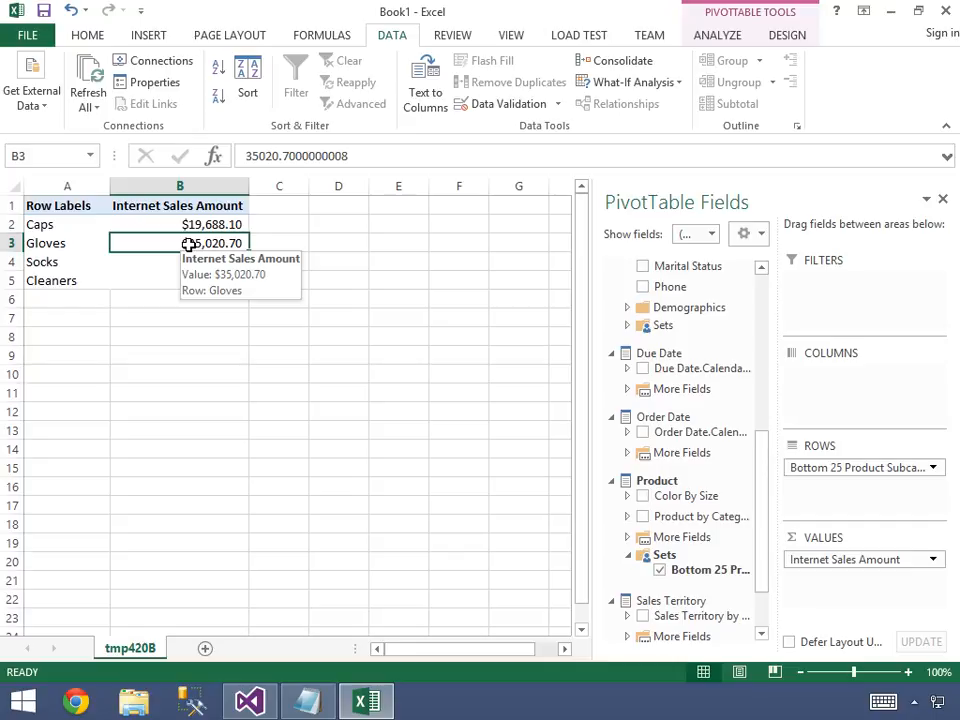
{"action": "right_click", "coordinate": [188, 243]}
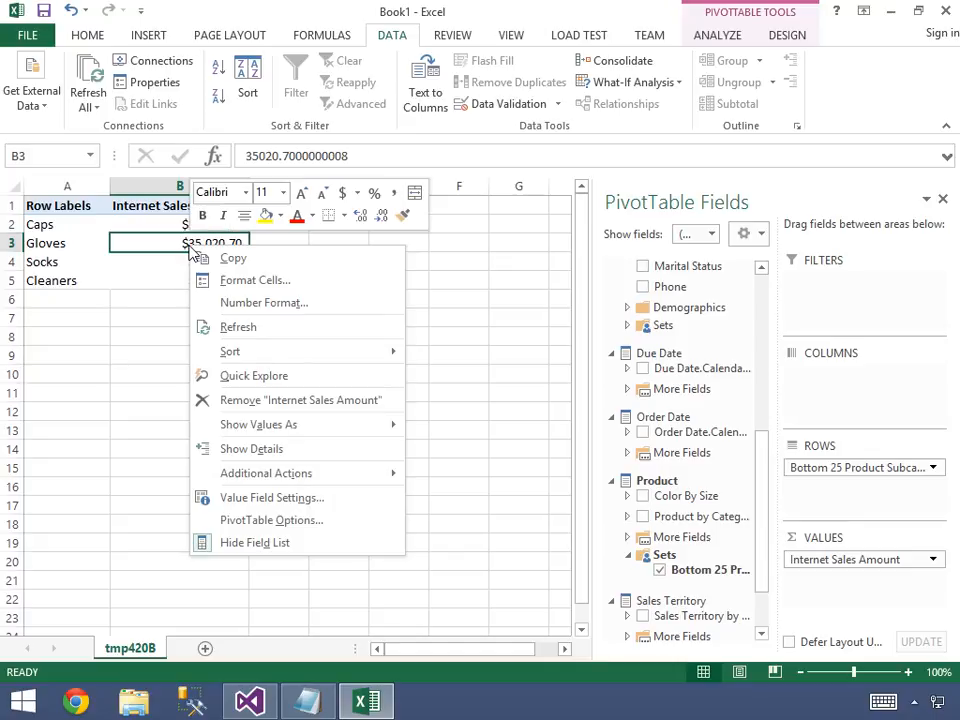
{"action": "left_click", "coordinate": [271, 522]}
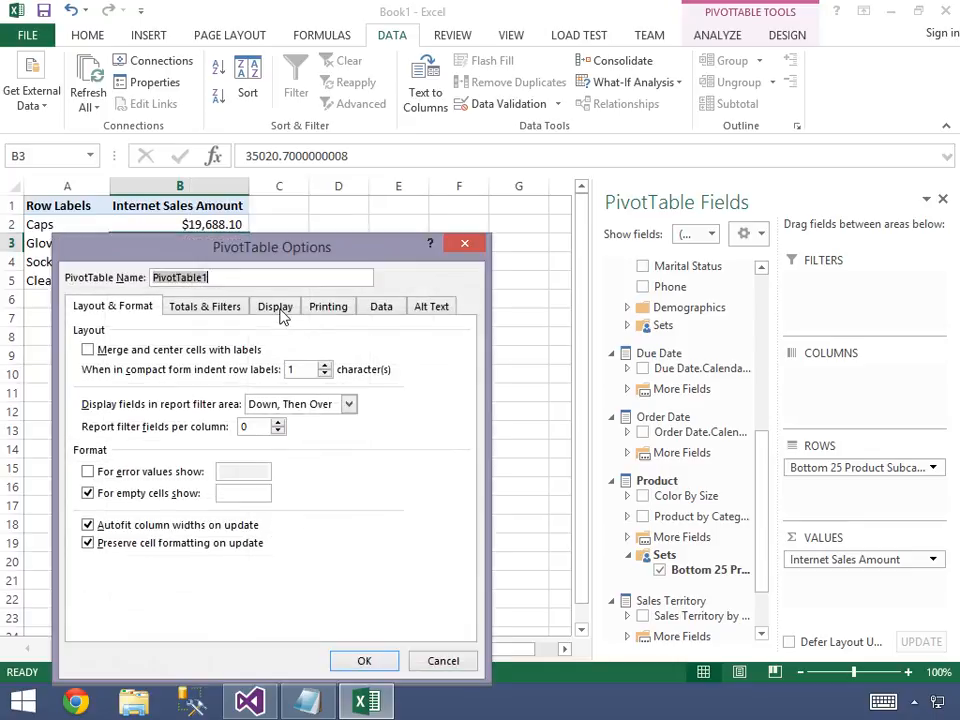
{"action": "left_click", "coordinate": [280, 311]}
{"action": "left_click", "coordinate": [88, 494]}
{"action": "left_click", "coordinate": [88, 511]}
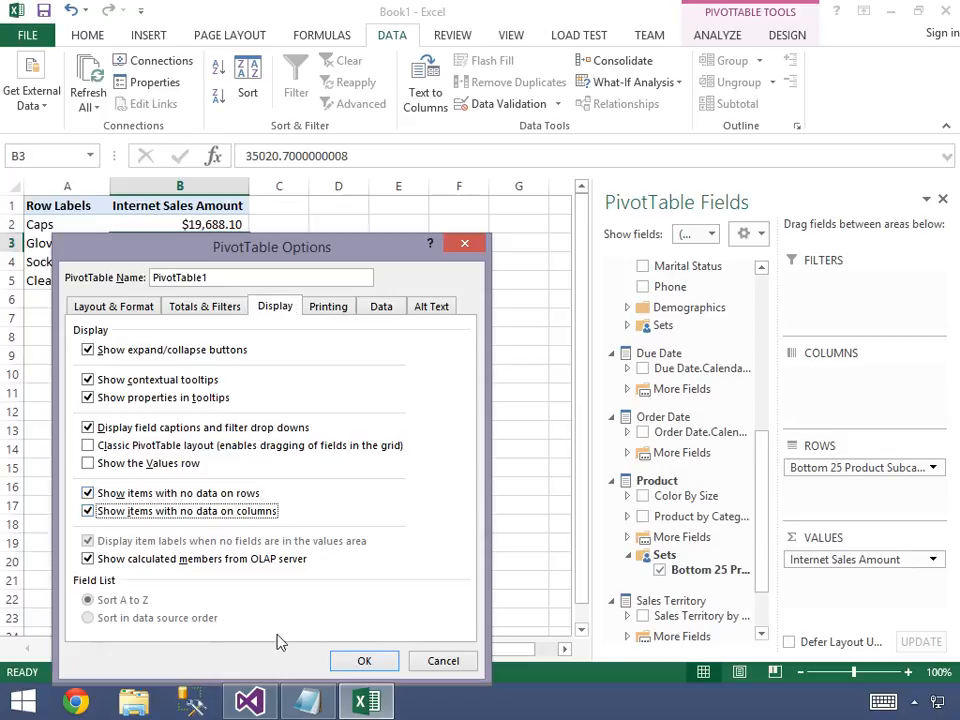
{"action": "left_click", "coordinate": [366, 660]}
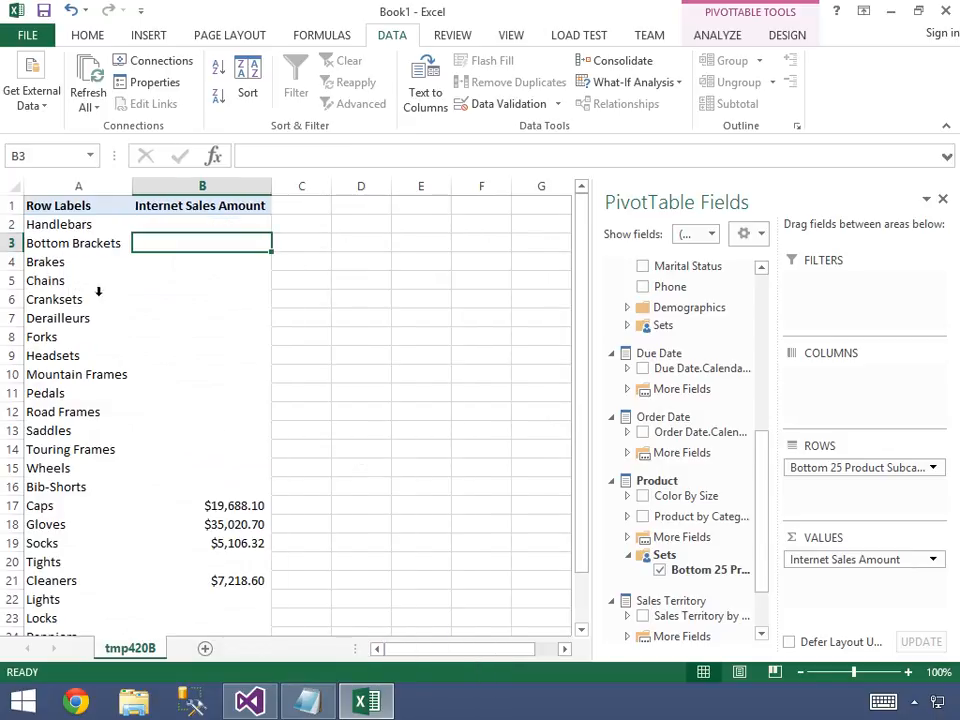